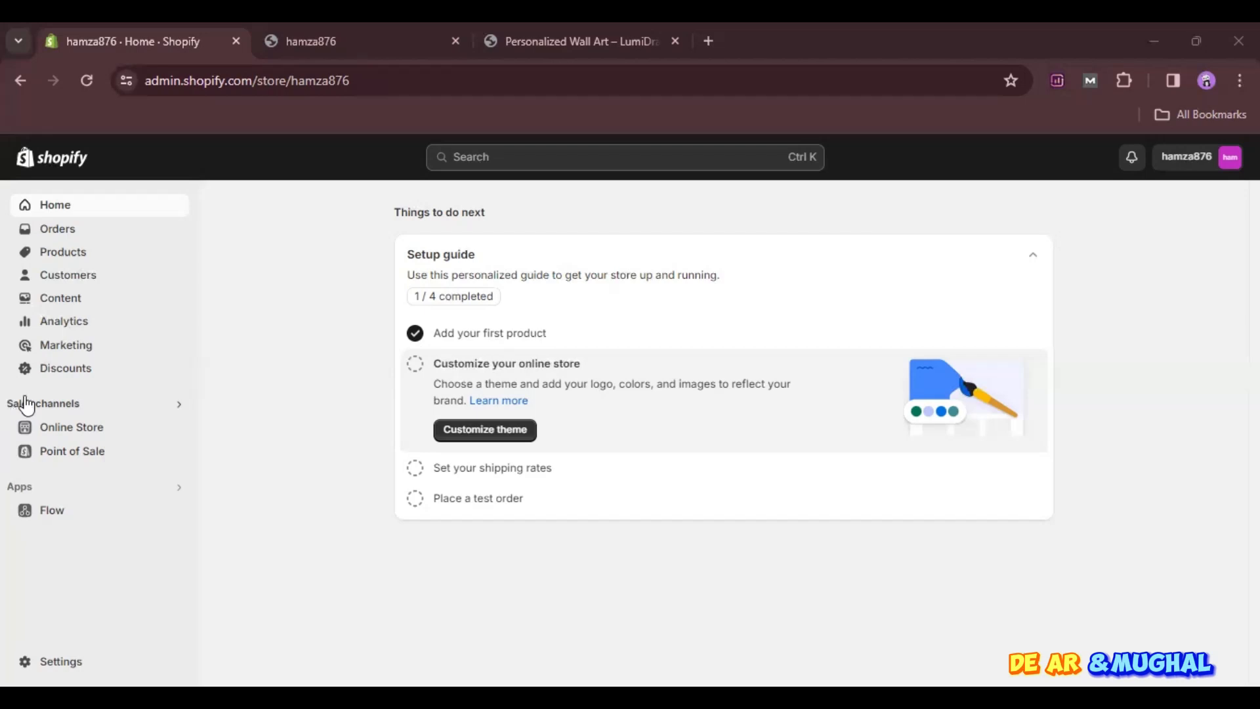
- Open the White T-shirt product, expand its International market details and go to its media section
{"action": "left_click", "coordinate": [80, 259]}
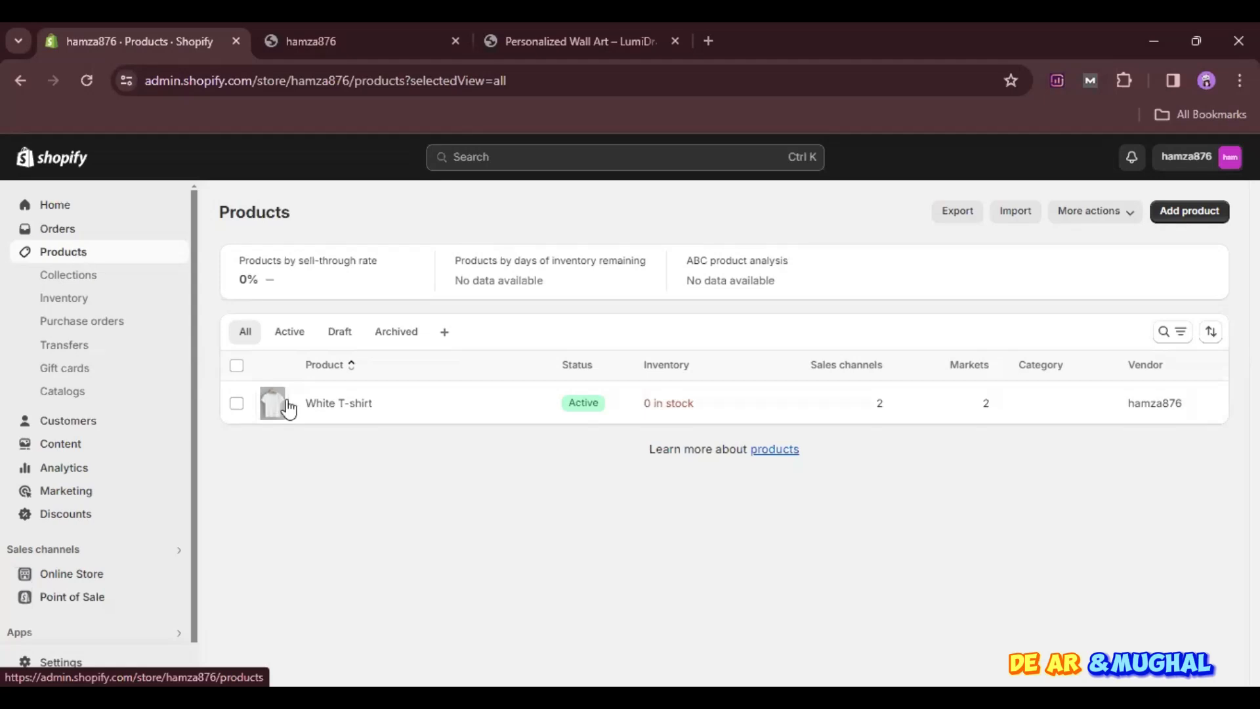
{"action": "left_click", "coordinate": [318, 407]}
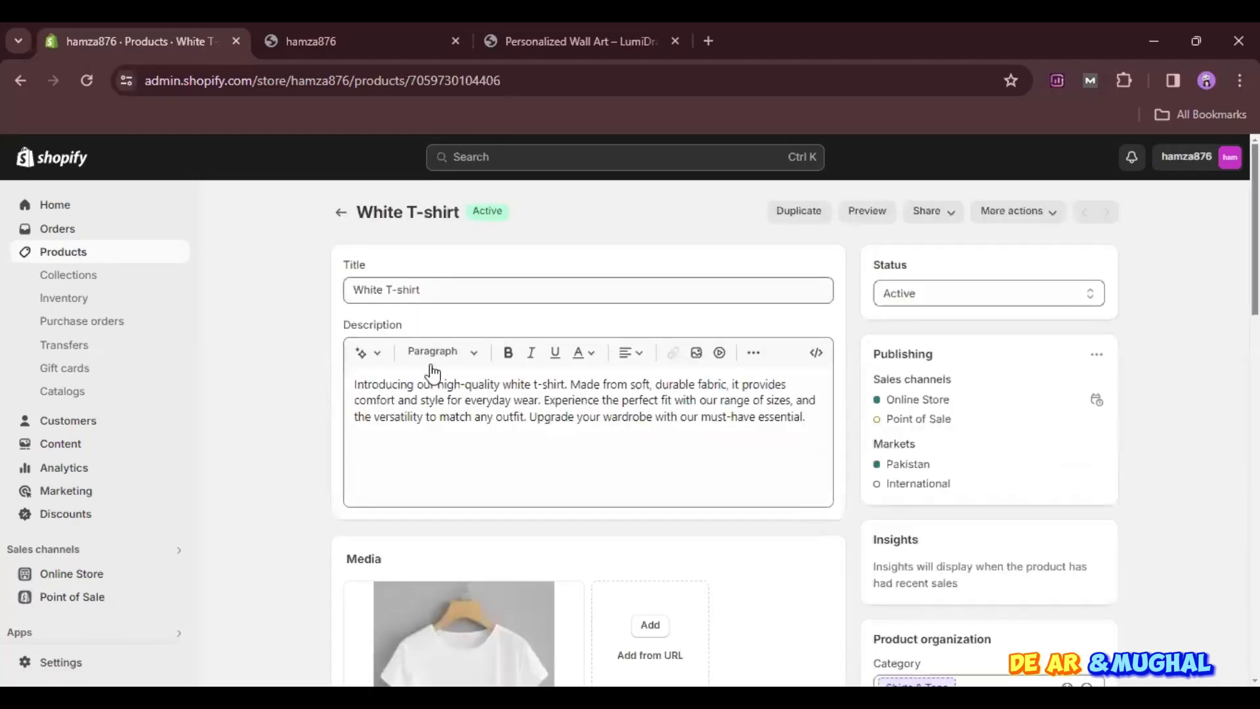
{"action": "scroll", "coordinate": [491, 407], "scroll_direction": "down", "scroll_amount": 1}
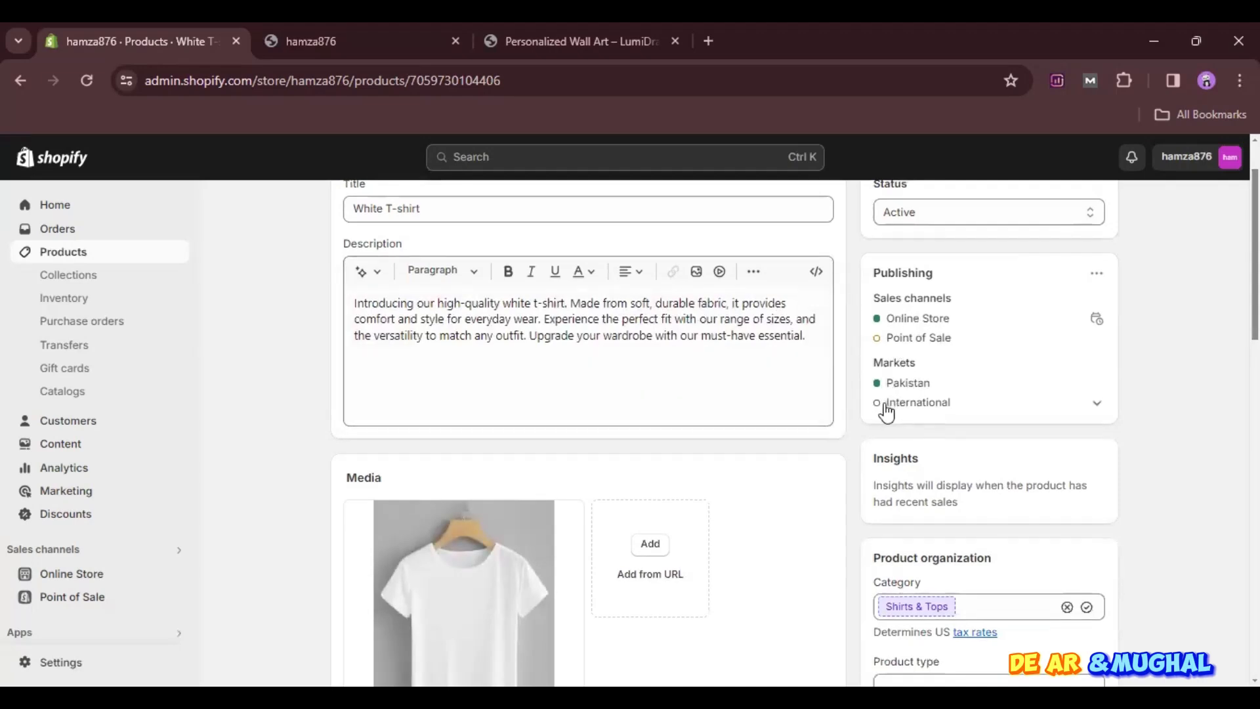
{"action": "left_click", "coordinate": [1094, 404]}
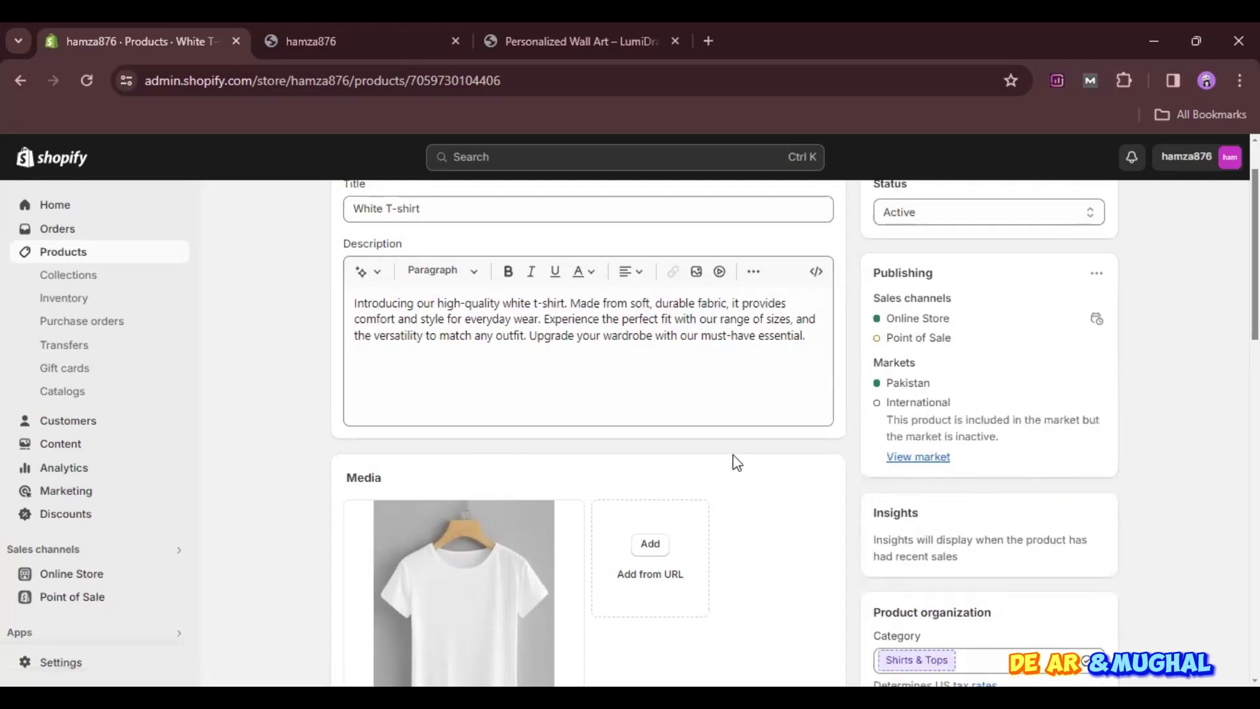
{"action": "scroll", "coordinate": [731, 459], "scroll_direction": "down", "scroll_amount": 3}
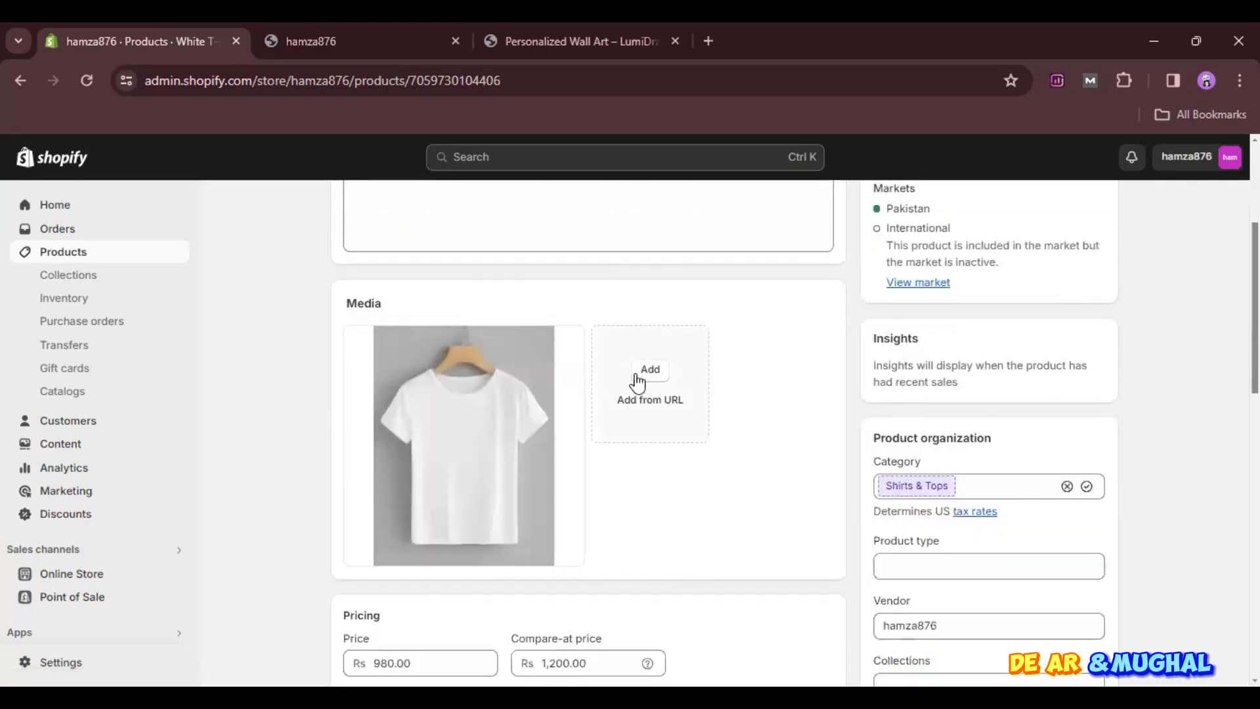
{"action": "mouse_move", "coordinate": [449, 489]}
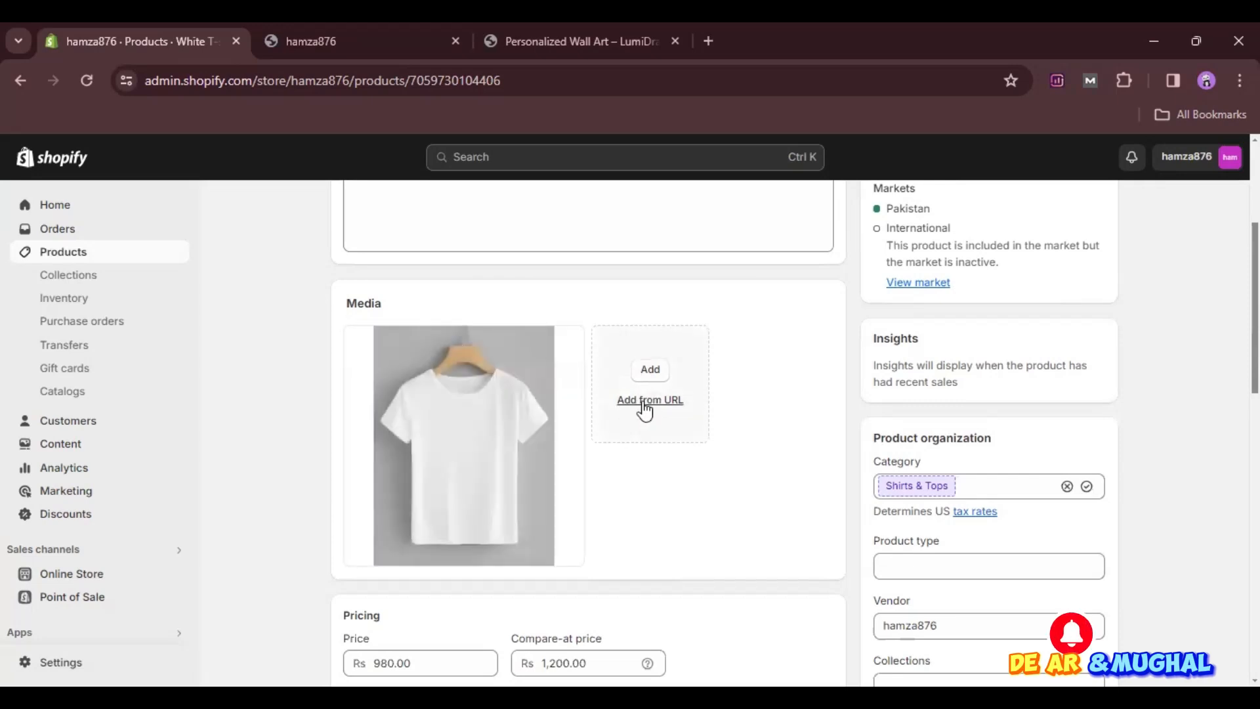
- Search Google for "red shirt" in a new browser tab
{"action": "left_click", "coordinate": [700, 38]}
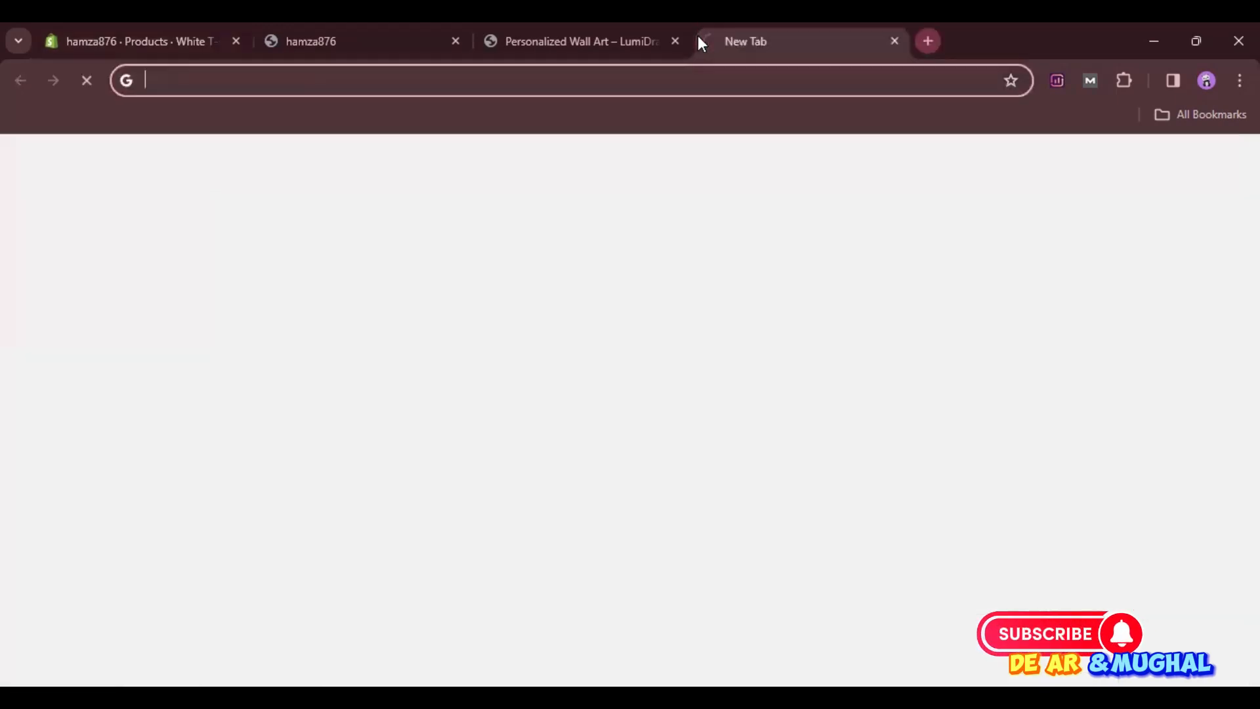
{"action": "type", "text": "t shirt"}
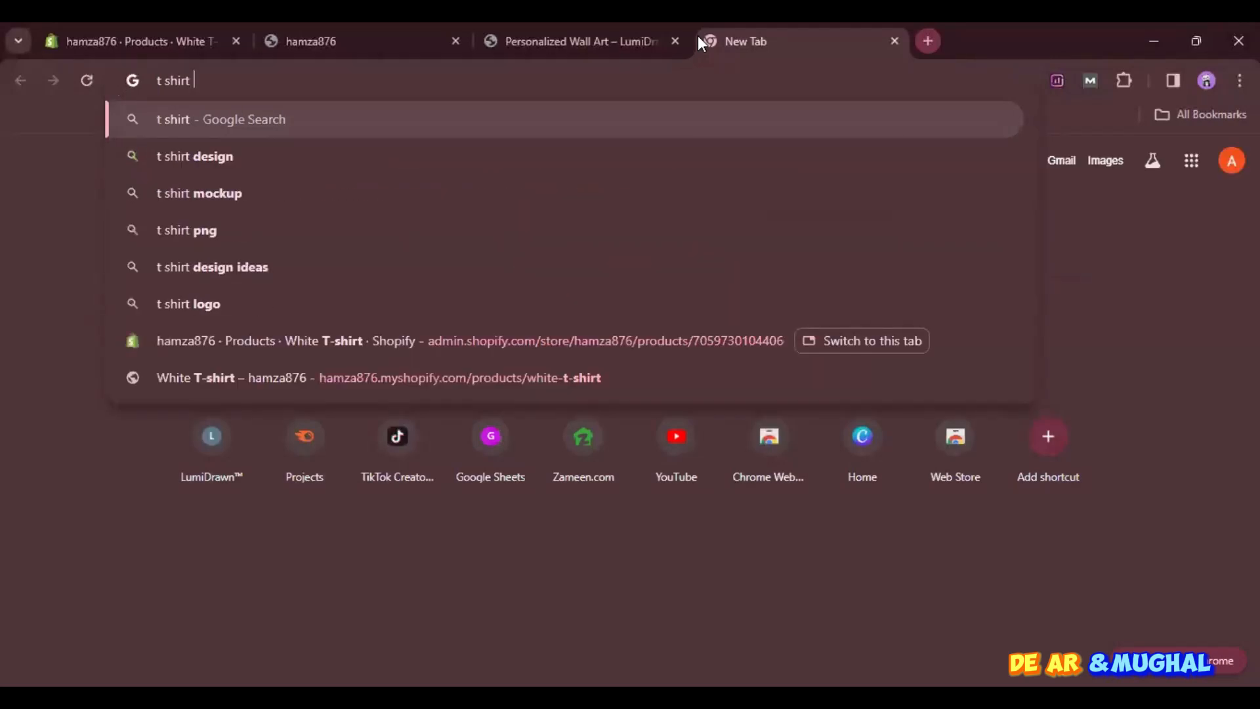
{"action": "key", "text": "BackSpace"}
{"action": "key", "text": "BackSpace"}
{"action": "key", "text": "BackSpace"}
{"action": "key", "text": "BackSpace"}
{"action": "key", "text": "BackSpace"}
{"action": "key", "text": "BackSpace"}
{"action": "key", "text": "BackSpace"}
{"action": "key", "text": "BackSpace"}
{"action": "type", "text": "re"}
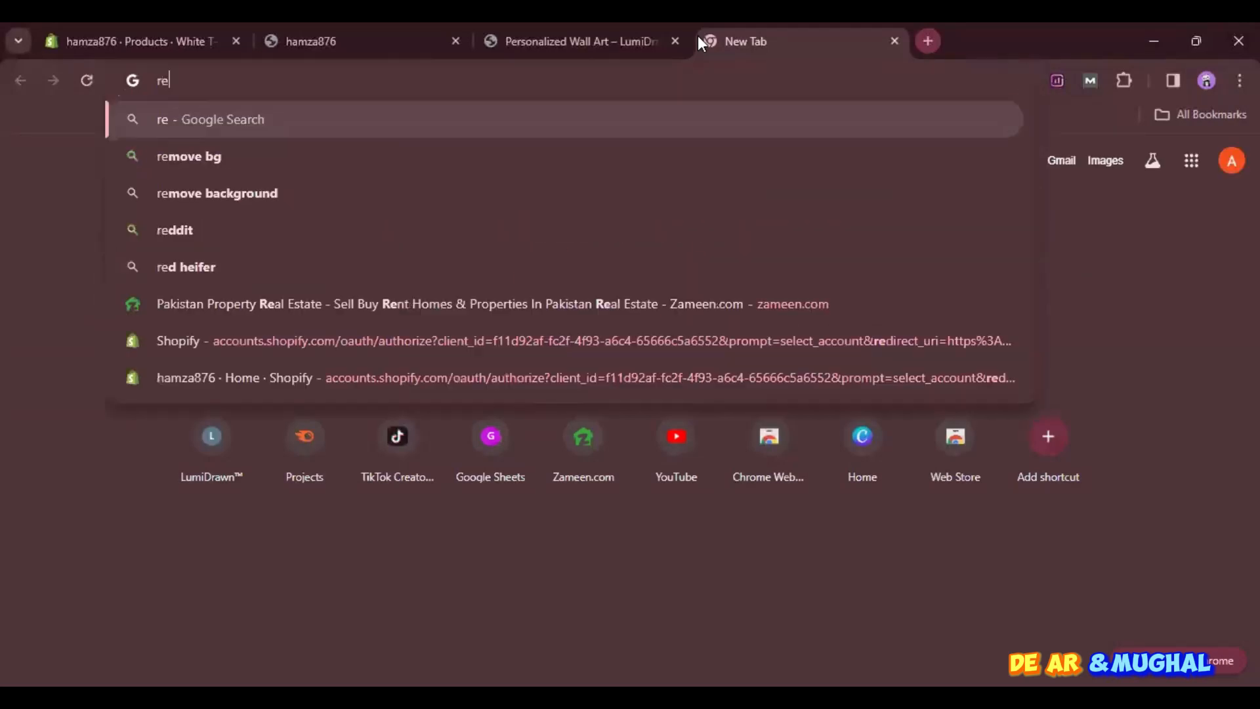
{"action": "type", "text": "d shit"}
{"action": "key", "text": "BackSpace"}
{"action": "type", "text": "rt"}
{"action": "key", "text": "Return"}
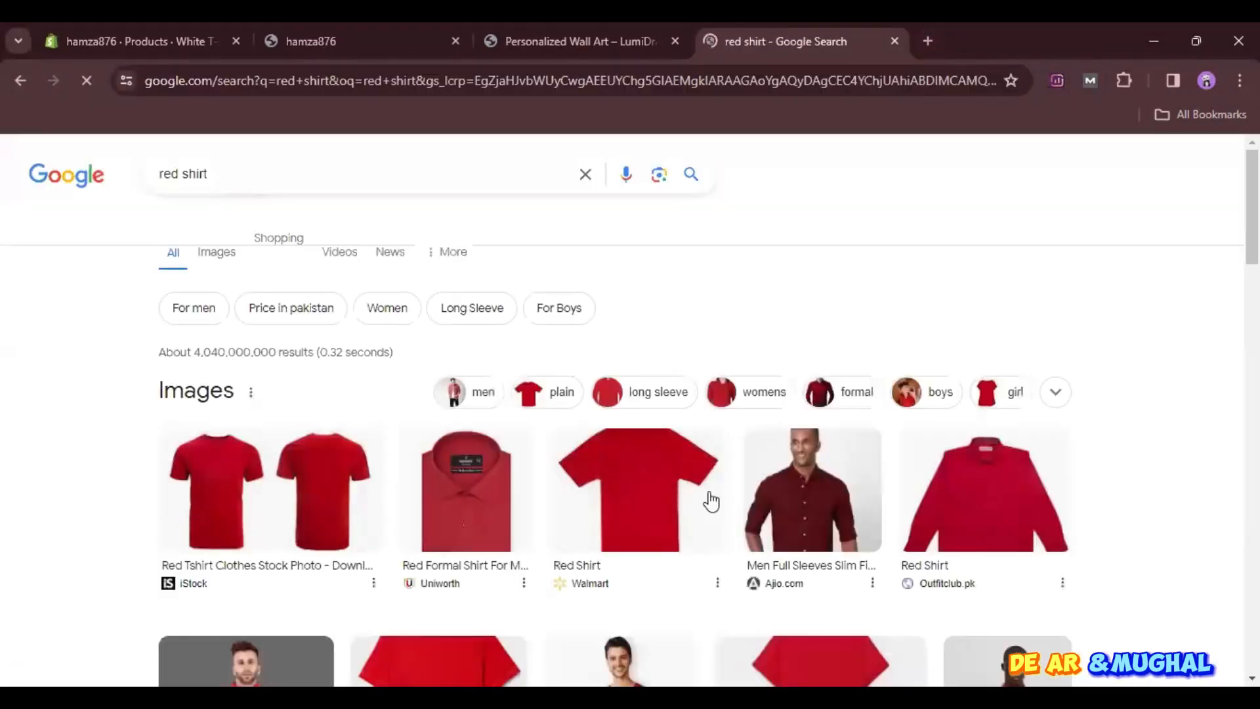
- Open the Decathlon "Men's Running T Shirt - Red" image from the results in its own tab
{"action": "scroll", "coordinate": [249, 473], "scroll_direction": "down", "scroll_amount": 2}
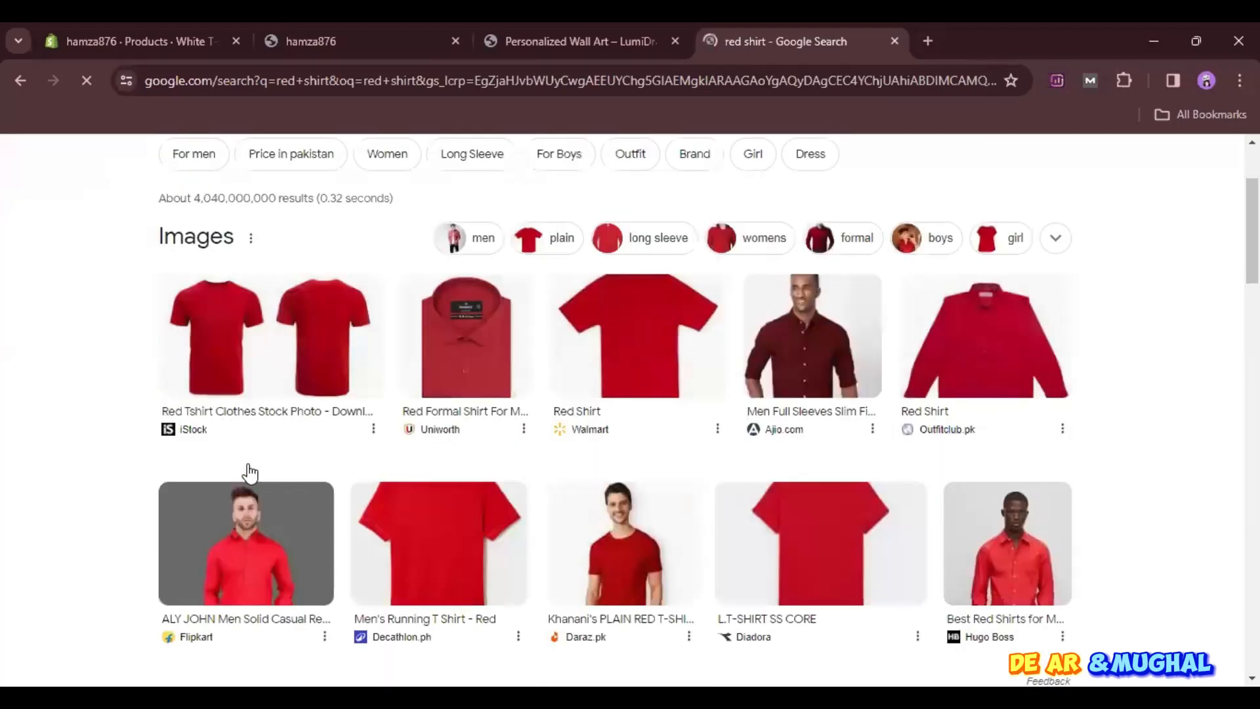
{"action": "scroll", "coordinate": [249, 472], "scroll_direction": "down", "scroll_amount": 1}
{"action": "left_click", "coordinate": [447, 484]}
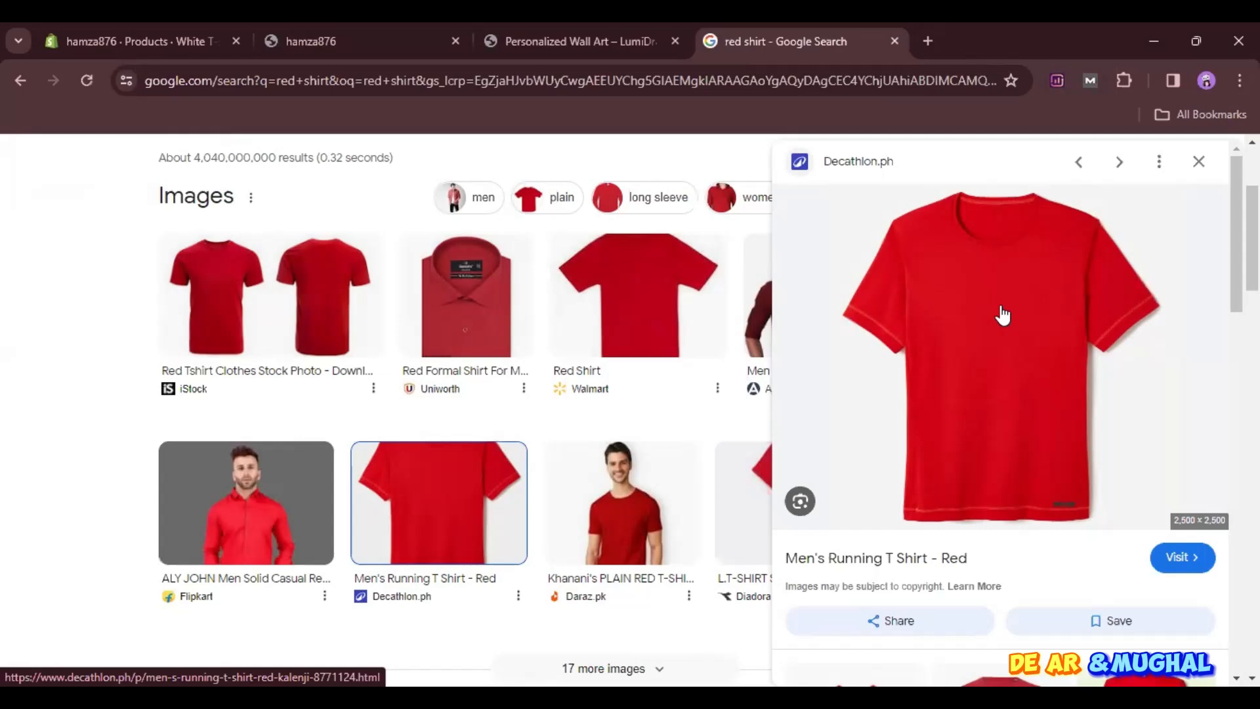
{"action": "right_click", "coordinate": [1001, 306]}
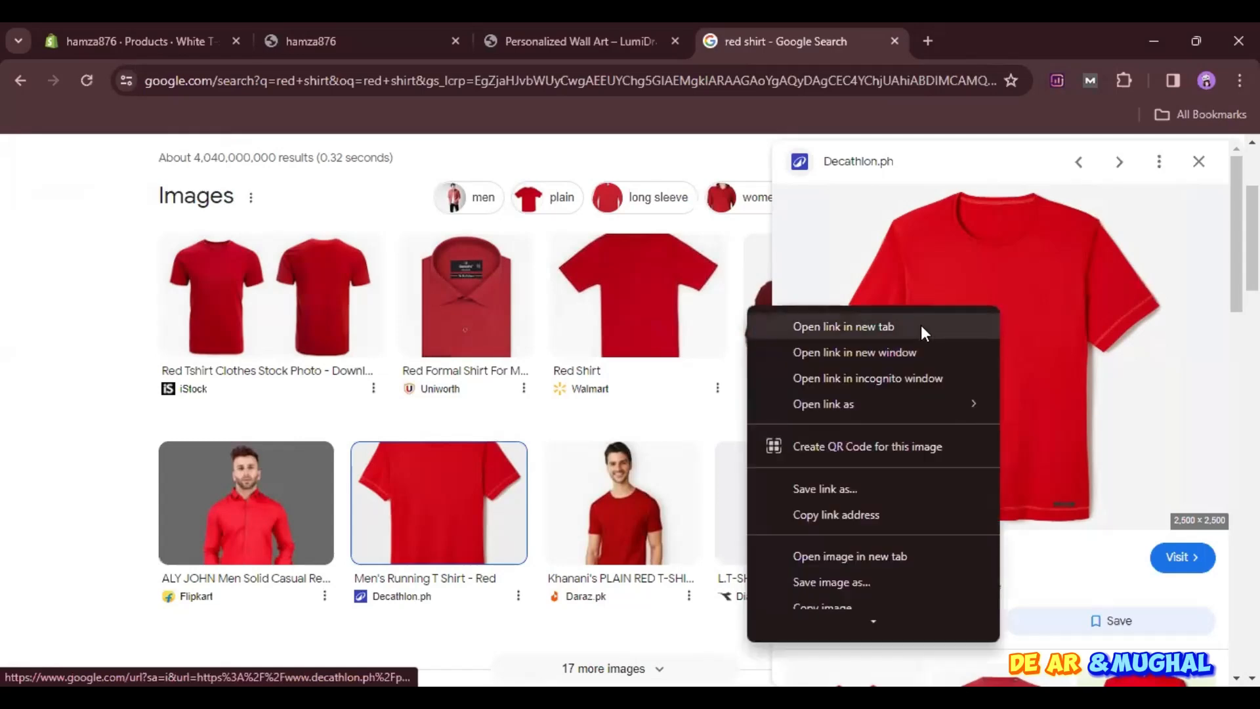
{"action": "left_click", "coordinate": [866, 558]}
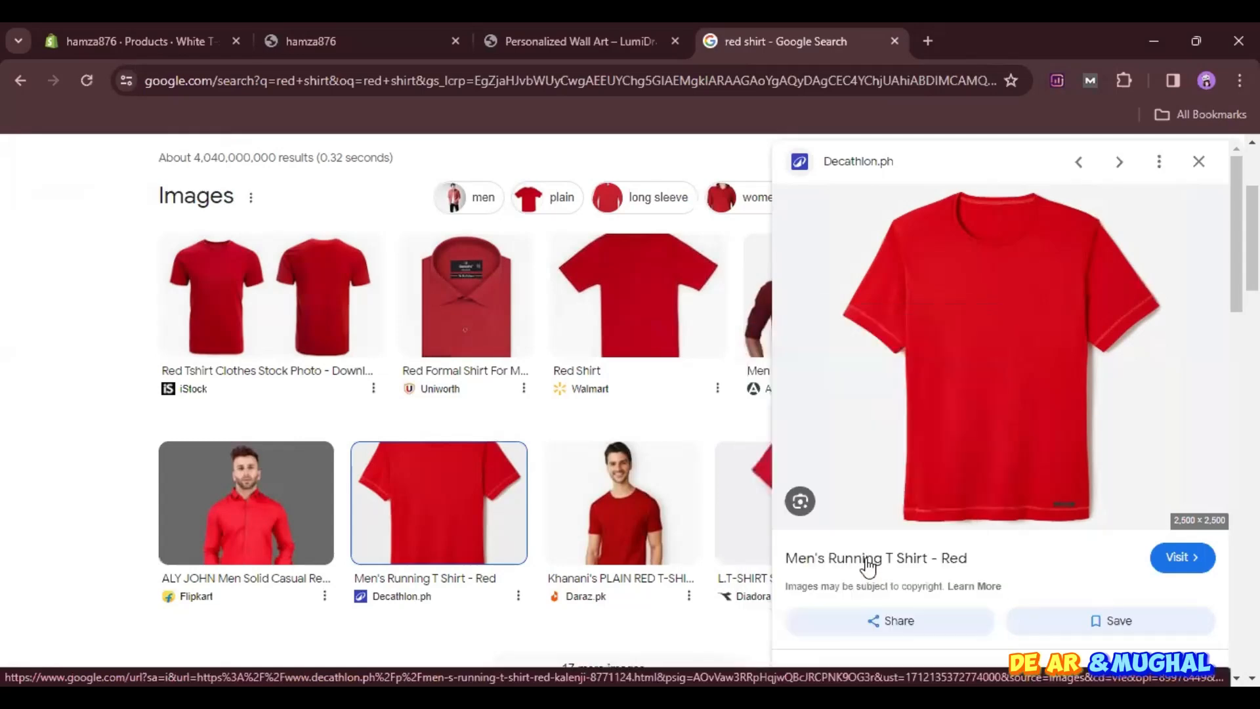
{"action": "left_click", "coordinate": [961, 26]}
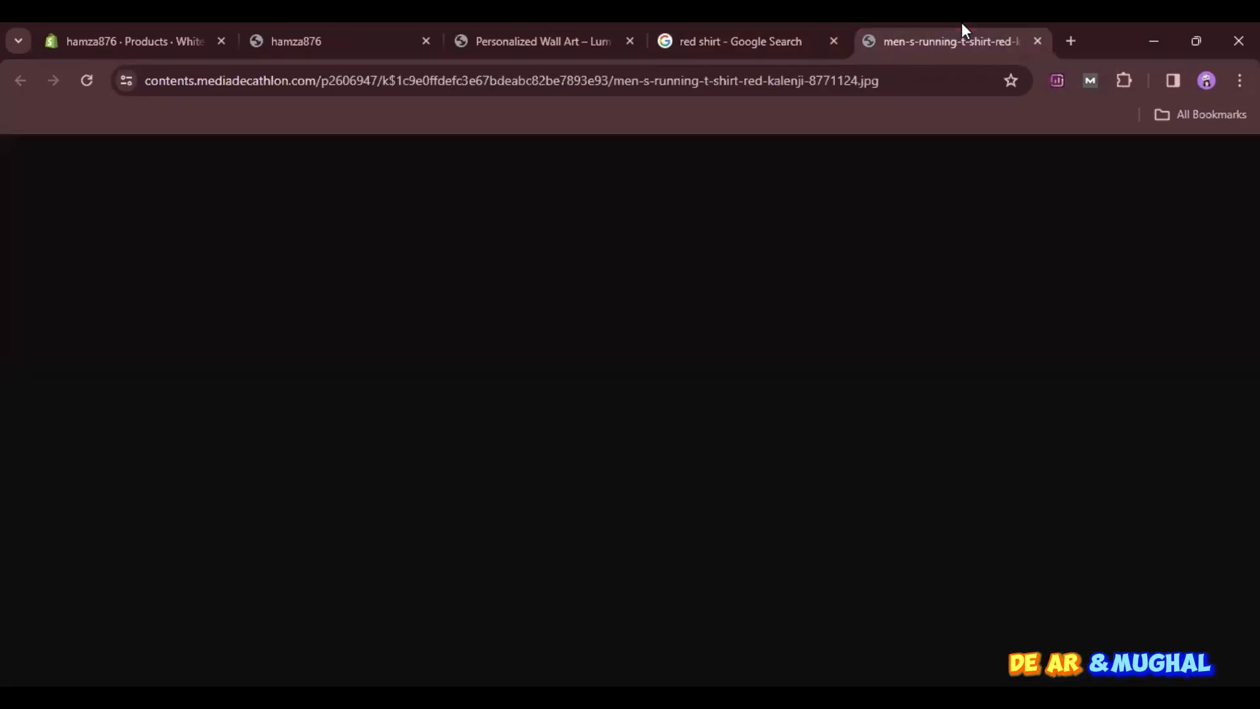
- Copy the complete web address of the red T-shirt image, ending in men-s-running-t-shirt-red-kalenji-8771124.jpg
{"action": "key", "text": "ctrl+l"}
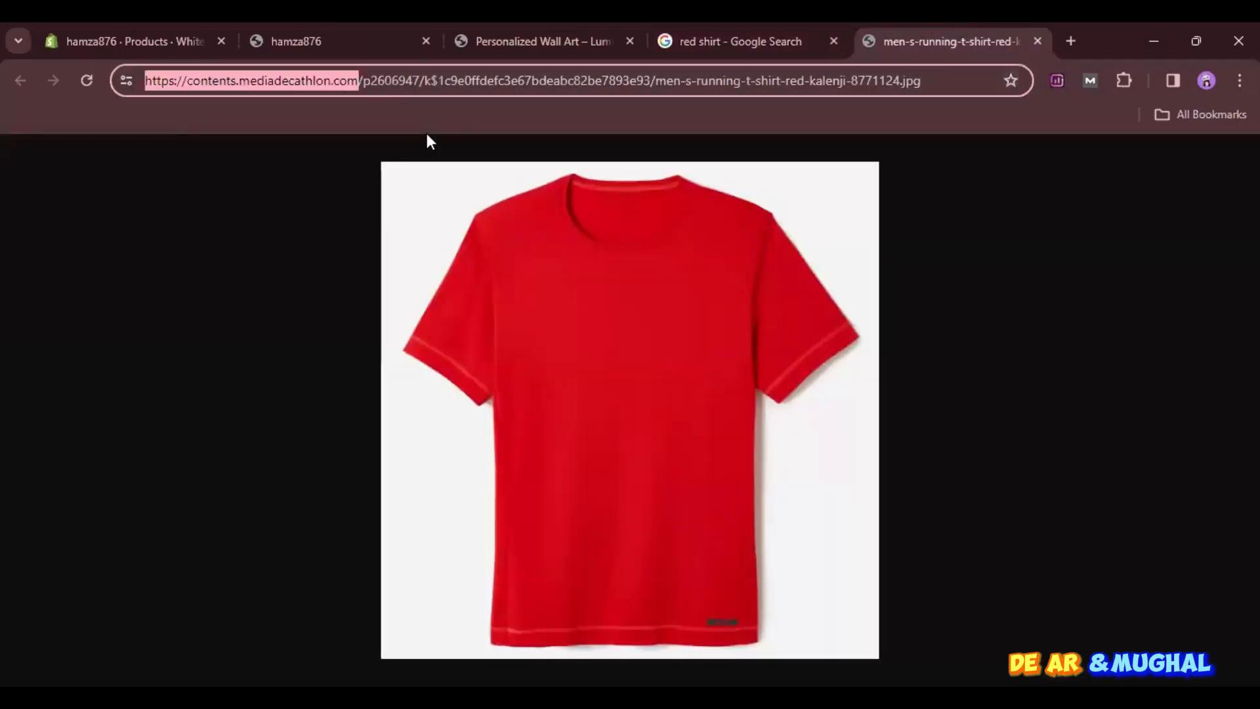
{"action": "key", "text": "shift+Left"}
{"action": "key", "text": "shift+Left"}
{"action": "key", "text": "shift+Left"}
{"action": "key", "text": "shift+Left"}
{"action": "key", "text": "shift+Left"}
{"action": "key", "text": "shift+Left"}
{"action": "key", "text": "shift+Left"}
{"action": "key", "text": "shift+Left"}
{"action": "key", "text": "shift+Left"}
{"action": "key", "text": "shift+Left"}
{"action": "key", "text": "shift+Left"}
{"action": "key", "text": "shift+Left"}
{"action": "key", "text": "shift+Left"}
{"action": "key", "text": "shift+Left"}
{"action": "key", "text": "shift+Left"}
{"action": "key", "text": "shift+Left"}
{"action": "key", "text": "shift+Left"}
{"action": "key", "text": "shift+Left"}
{"action": "key", "text": "shift+Left"}
{"action": "key", "text": "shift+Left"}
{"action": "key", "text": "shift+End"}
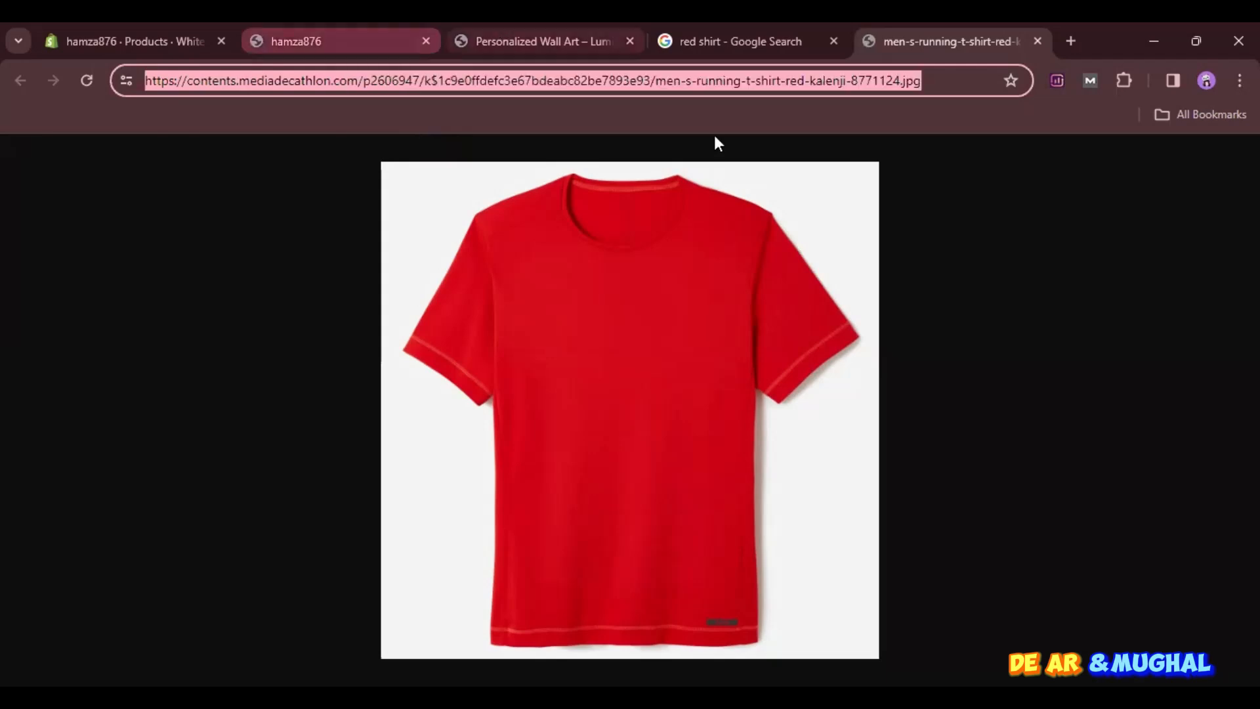
- Return to the Shopify product and add the red T-shirt image to its media from the copied URL
{"action": "left_click", "coordinate": [183, 26]}
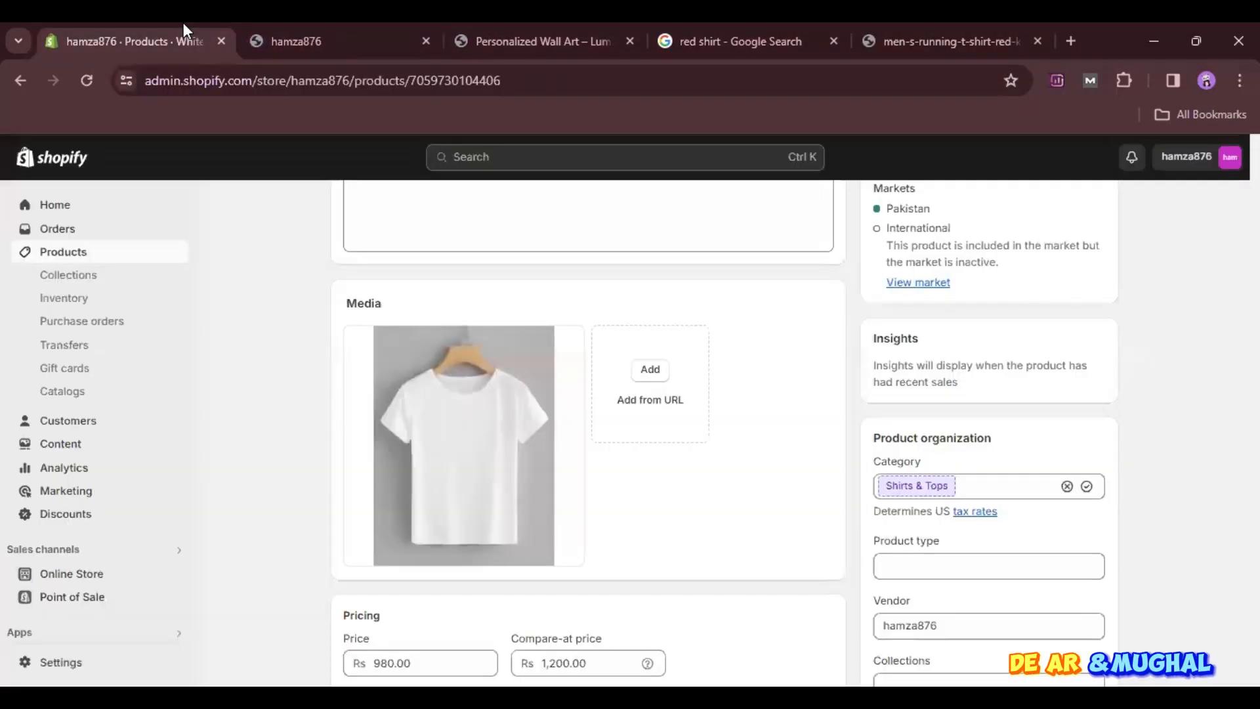
{"action": "left_click", "coordinate": [670, 402]}
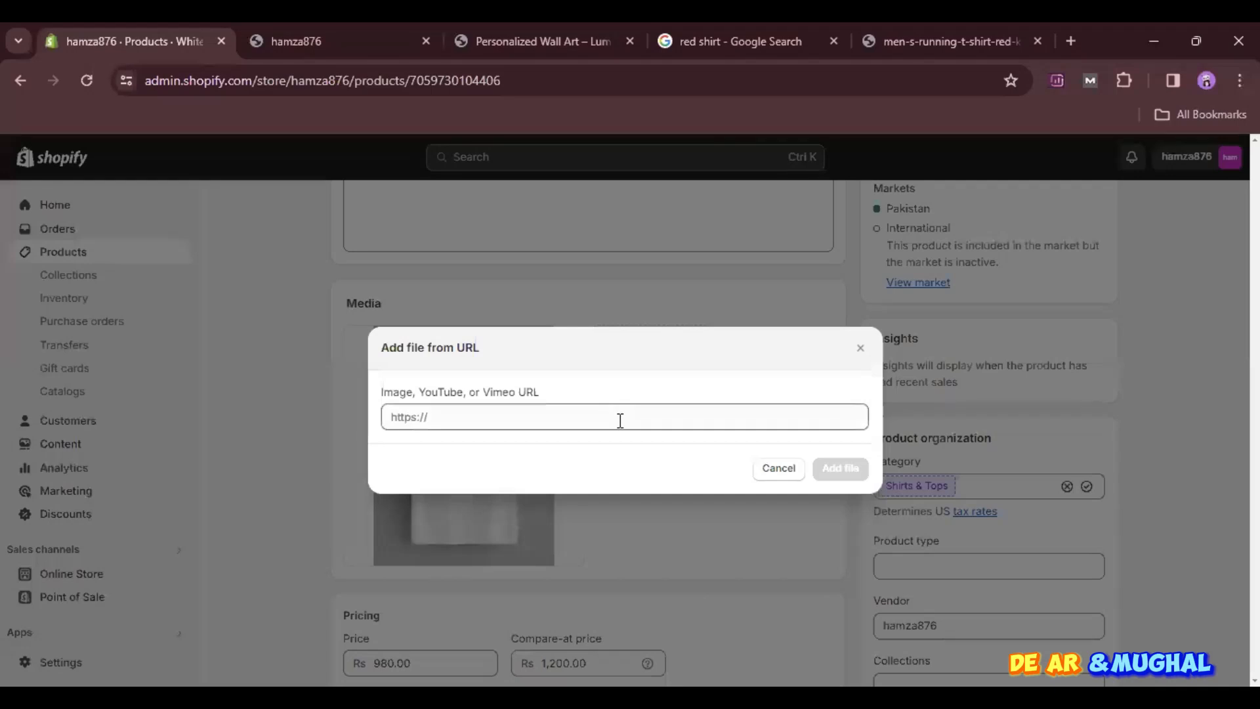
{"action": "key", "text": "ctrl+v"}
{"action": "left_click", "coordinate": [858, 470]}
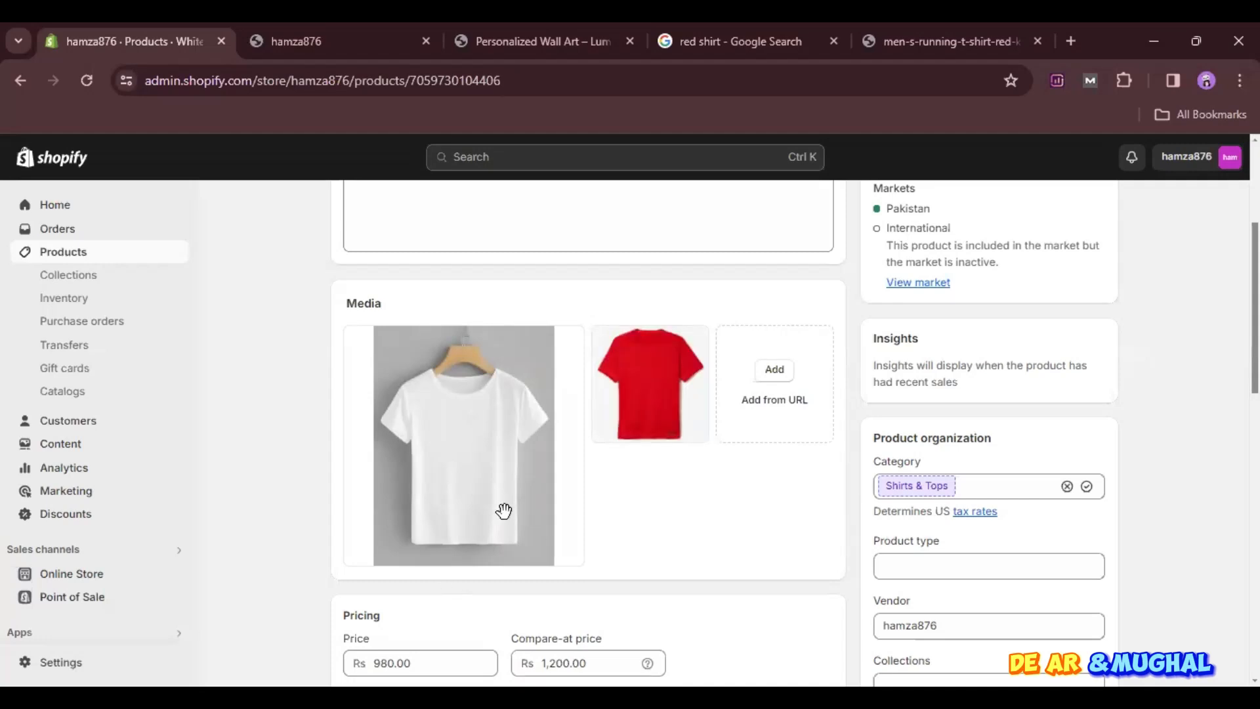
{"action": "mouse_move", "coordinate": [504, 451]}
{"action": "scroll", "coordinate": [503, 452], "scroll_direction": "up", "scroll_amount": 4}
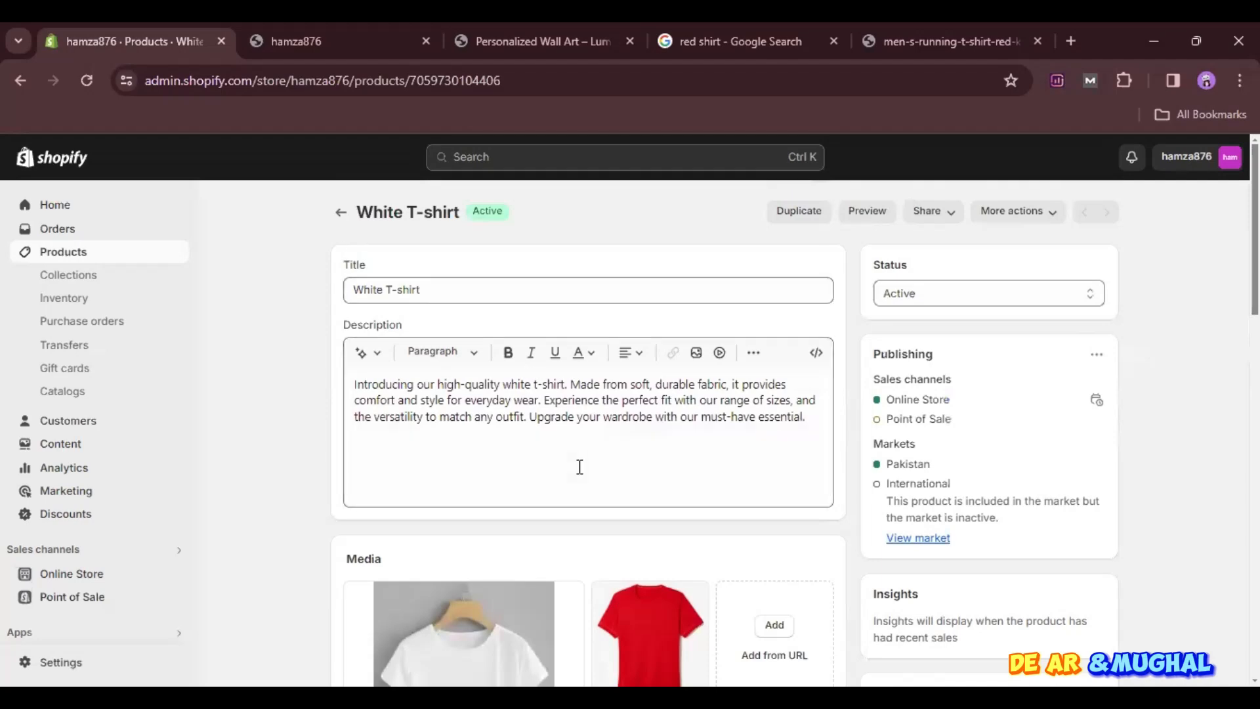
{"action": "scroll", "coordinate": [580, 464], "scroll_direction": "down", "scroll_amount": 4}
{"action": "mouse_move", "coordinate": [650, 409]}
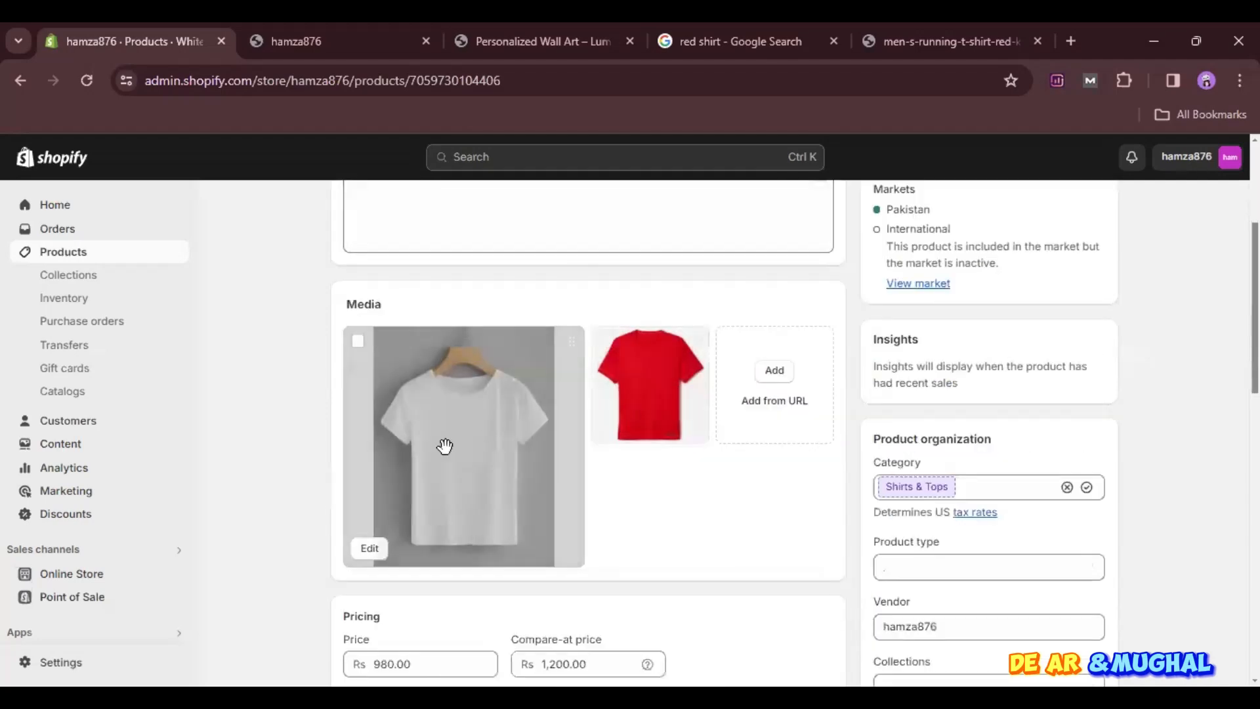
- Switch to the Google results tab and search for "black t shirt"
{"action": "left_click", "coordinate": [986, 23]}
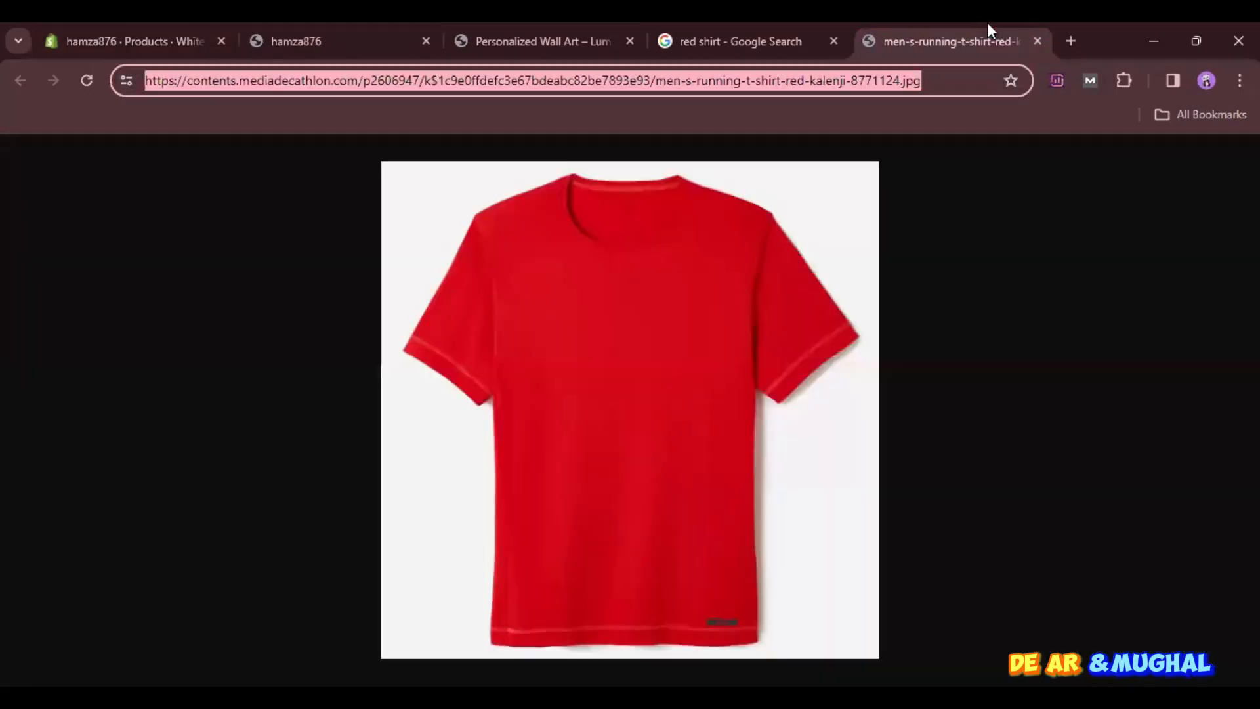
{"action": "left_click", "coordinate": [730, 22]}
{"action": "key", "text": "ctrl+l"}
{"action": "type", "text": "black t shir"}
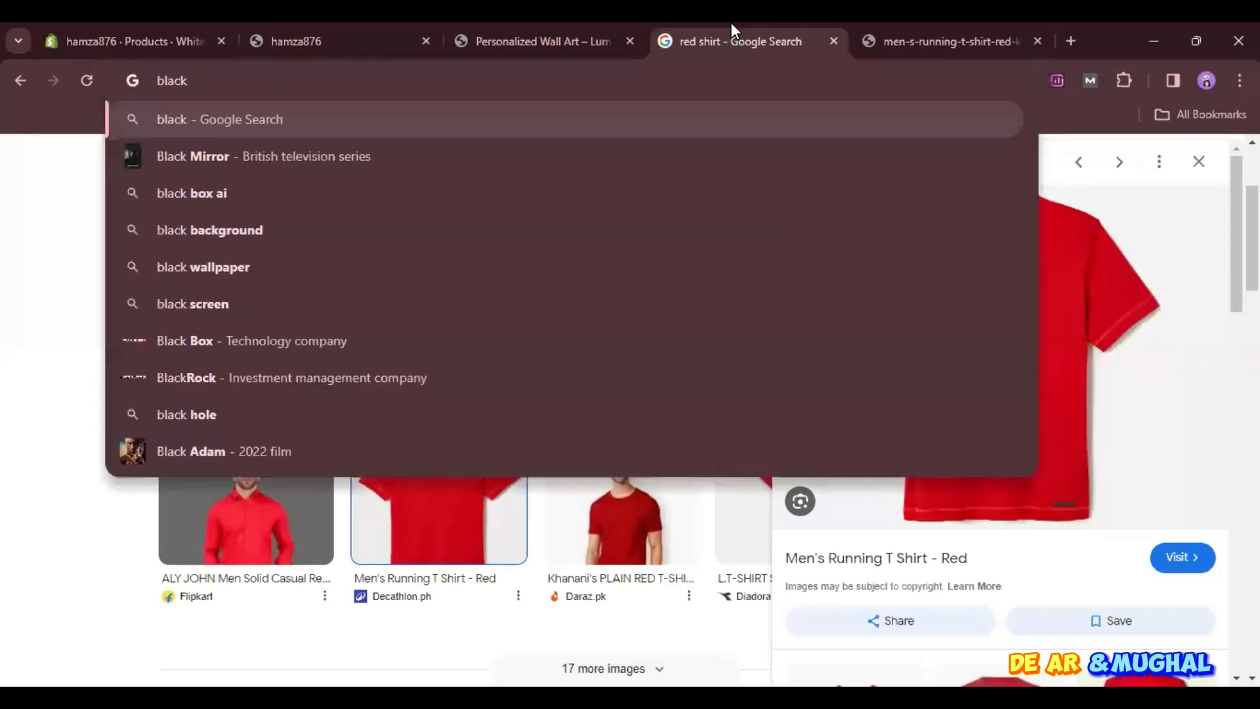
{"action": "key", "text": "Return"}
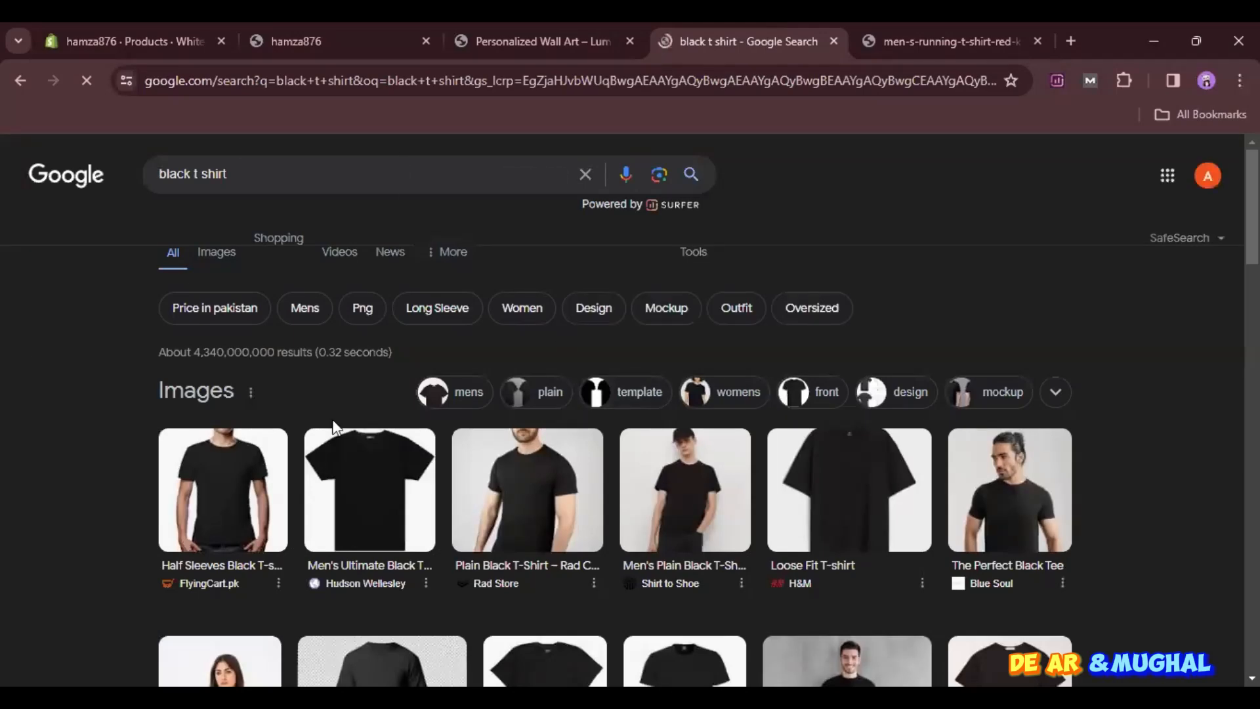
- Open the Hudson Wellesley "Men's Ultimate Black T Shirt" image in its own tab and copy its web address
{"action": "left_click", "coordinate": [334, 473]}
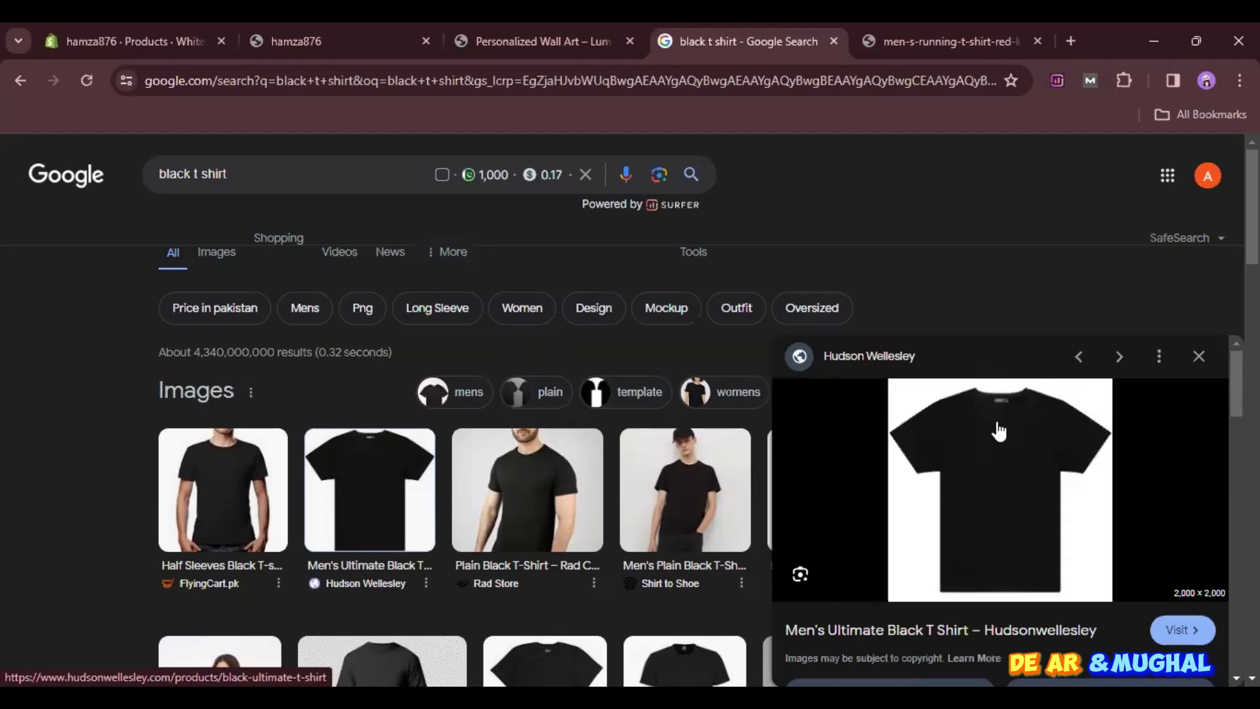
{"action": "left_click", "coordinate": [999, 431]}
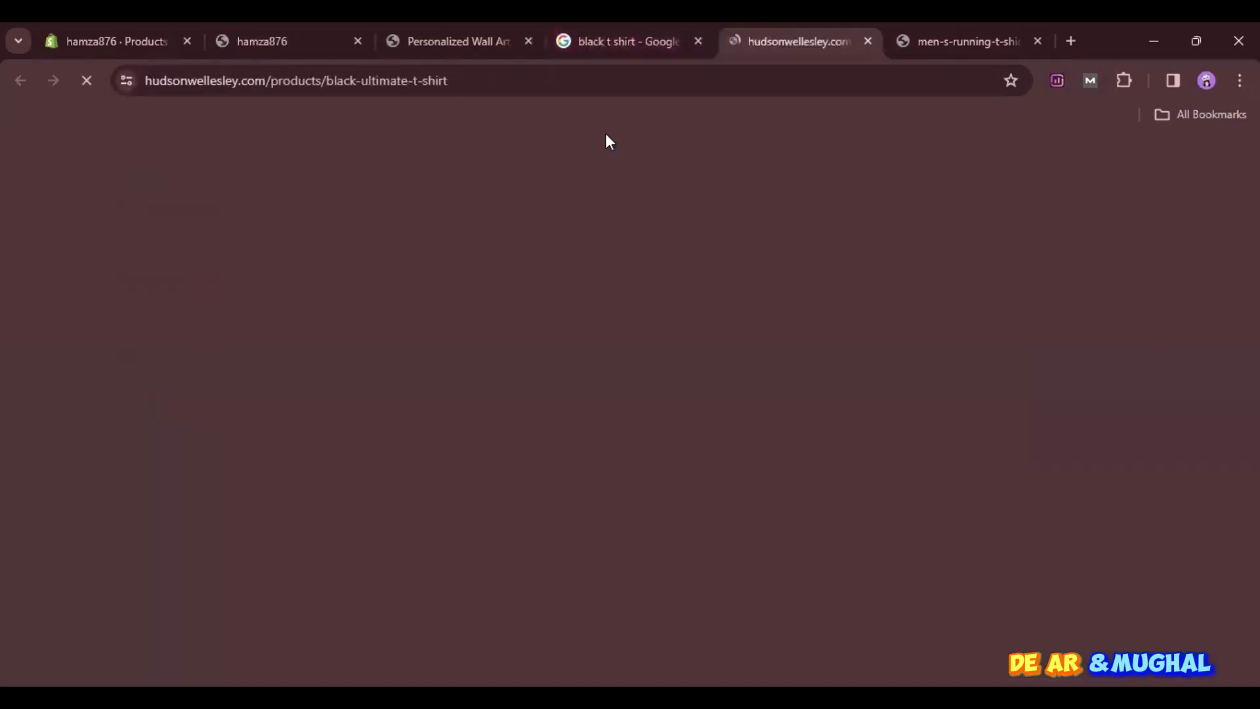
{"action": "left_click", "coordinate": [613, 27]}
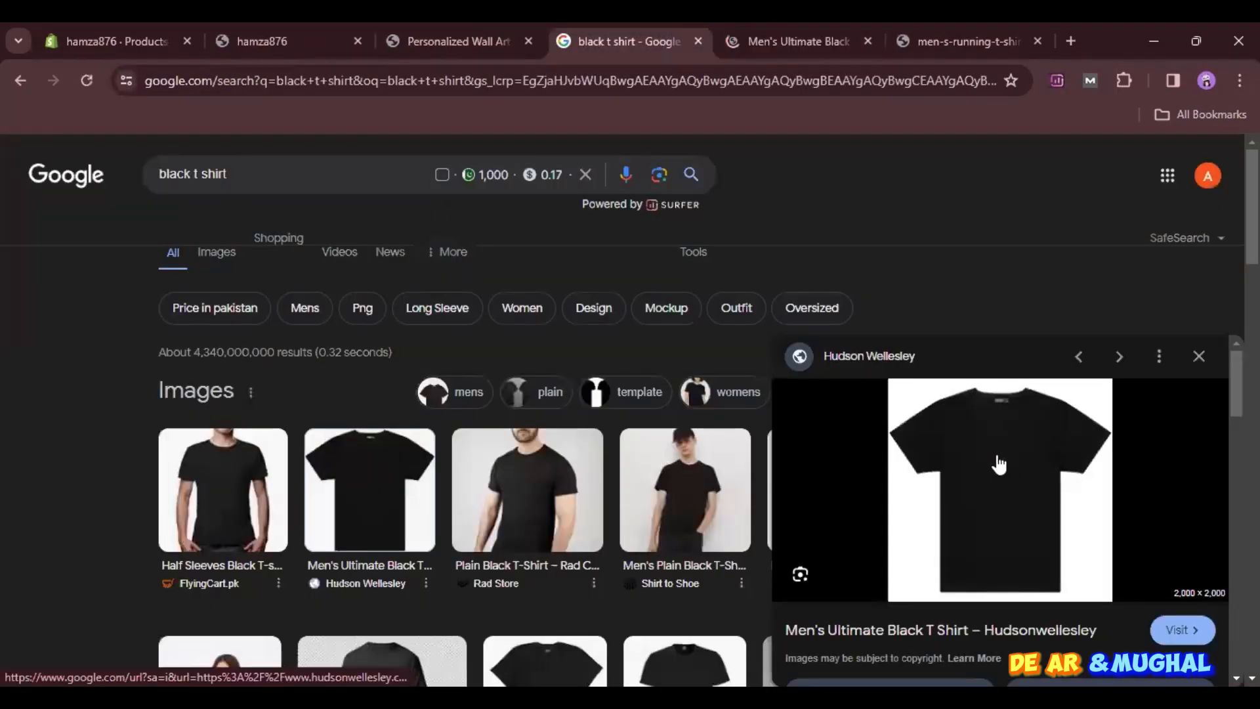
{"action": "right_click", "coordinate": [996, 458]}
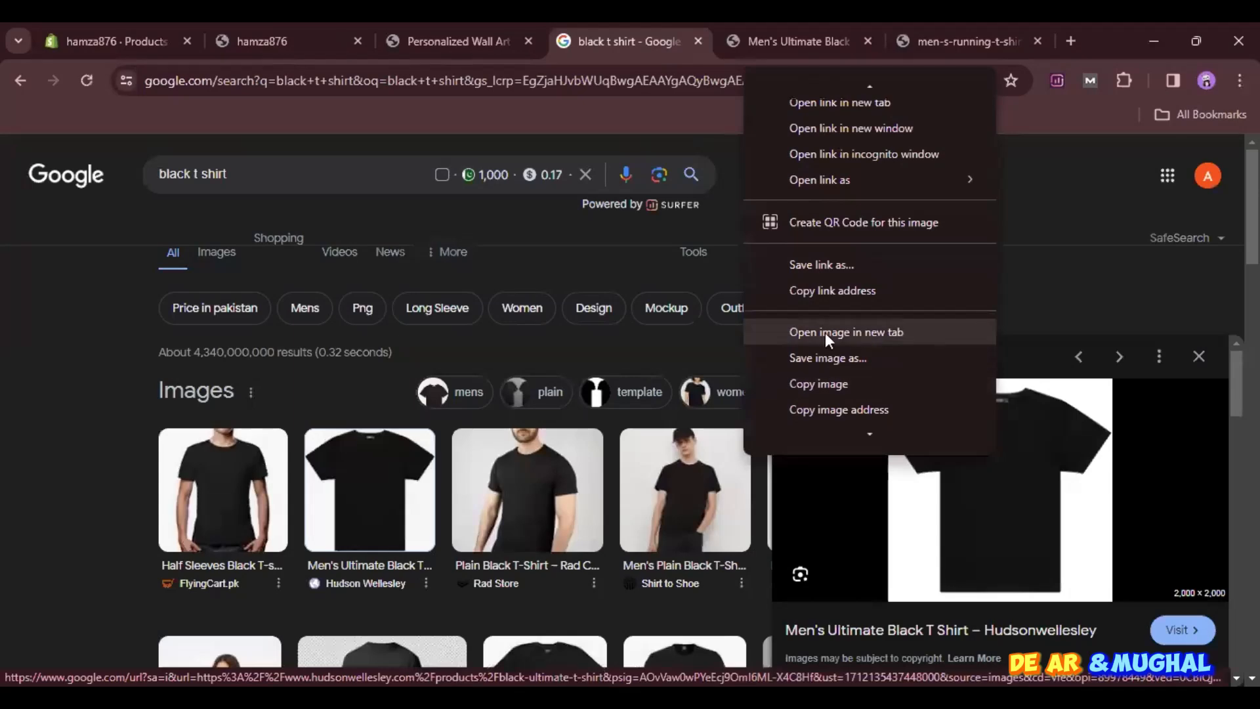
{"action": "left_click", "coordinate": [827, 332]}
{"action": "left_click", "coordinate": [810, 25]}
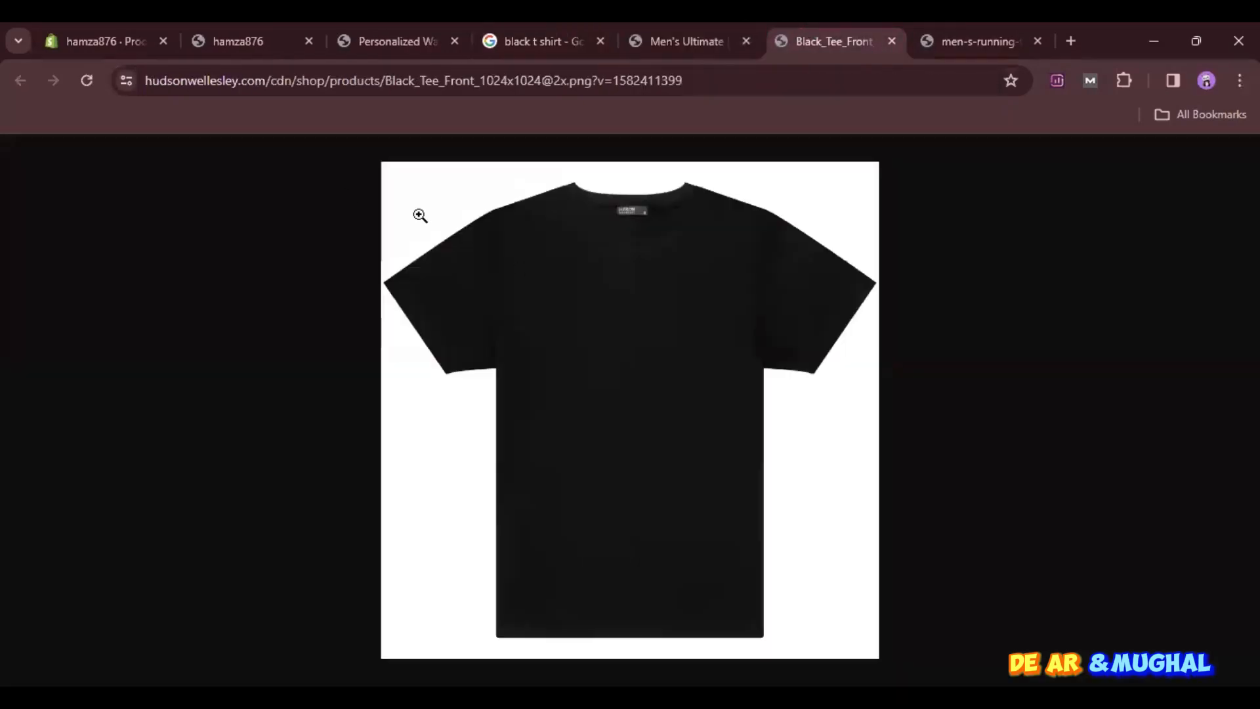
{"action": "key", "text": "ctrl+l"}
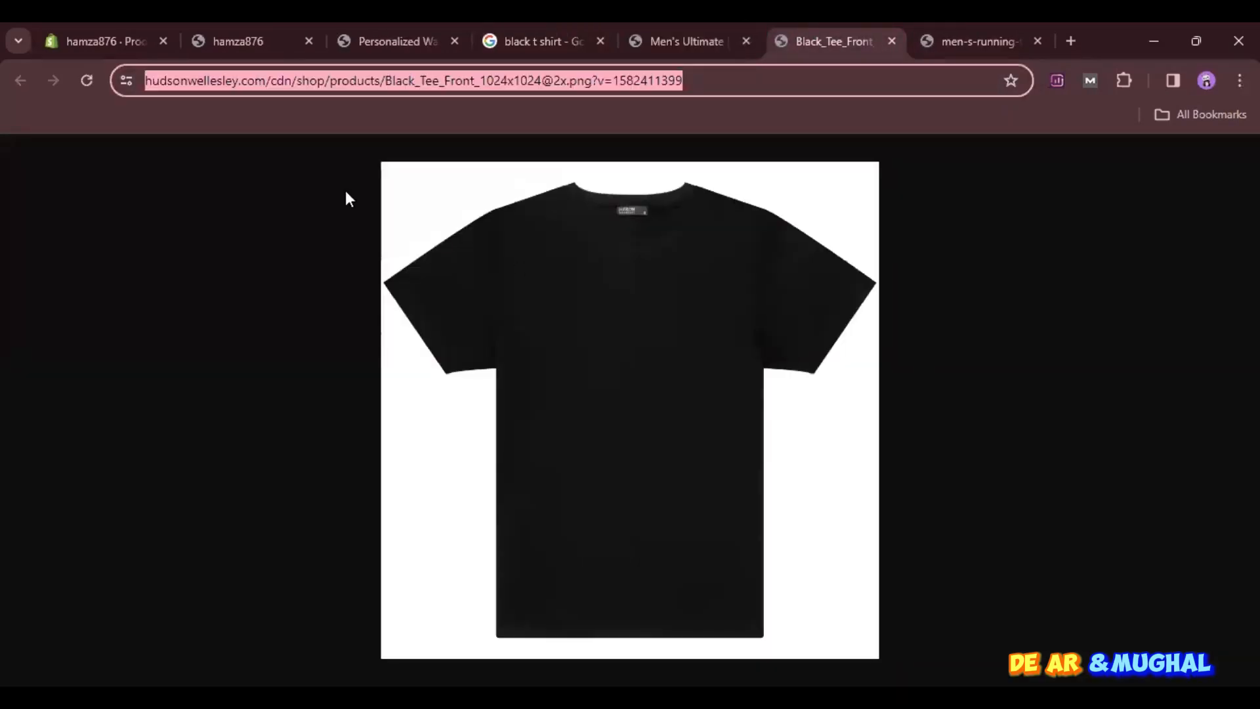
- Return to the Shopify product and add the black T-shirt image to its media from the copied URL
{"action": "left_click", "coordinate": [86, 29]}
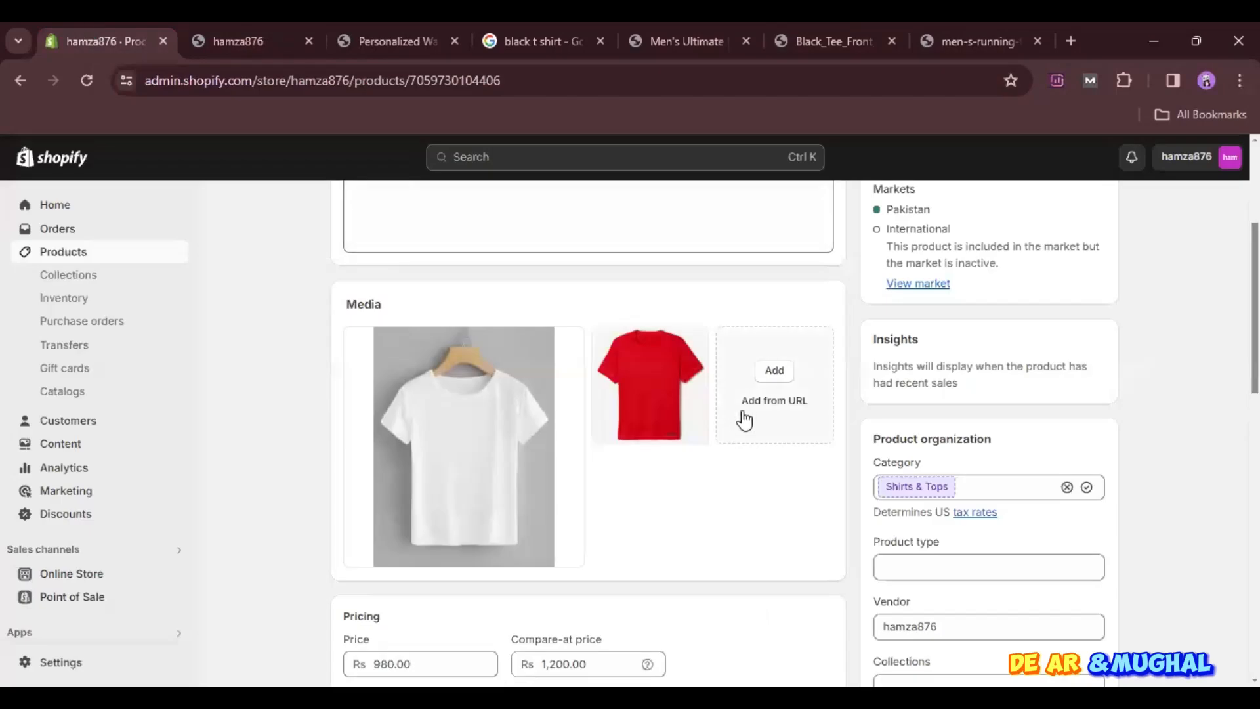
{"action": "left_click", "coordinate": [751, 403]}
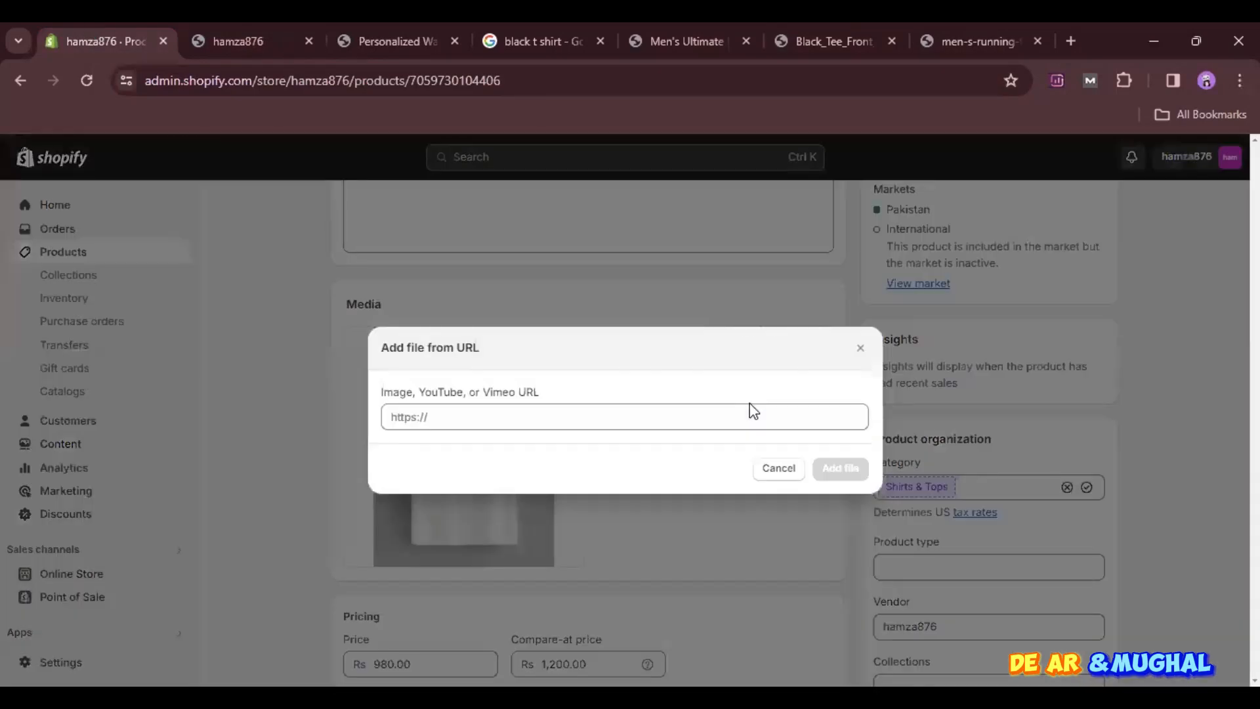
{"action": "left_click", "coordinate": [707, 417]}
{"action": "key", "text": "ctrl+v"}
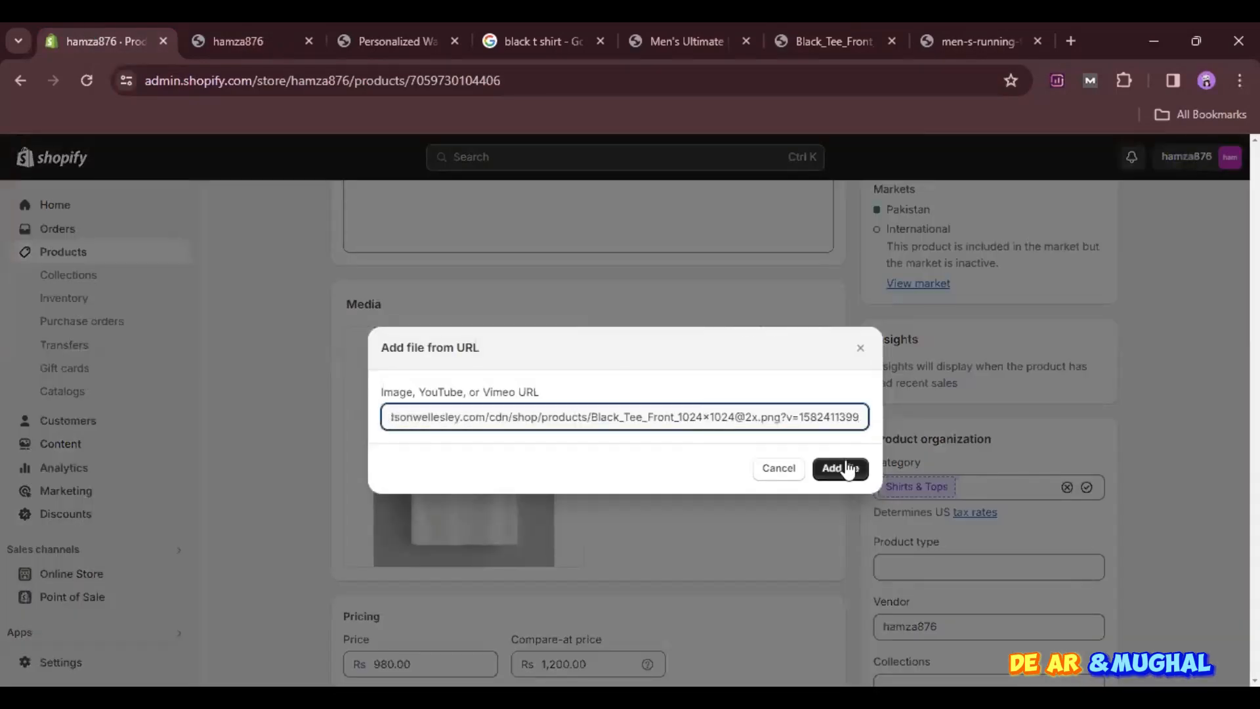
{"action": "left_click", "coordinate": [847, 467]}
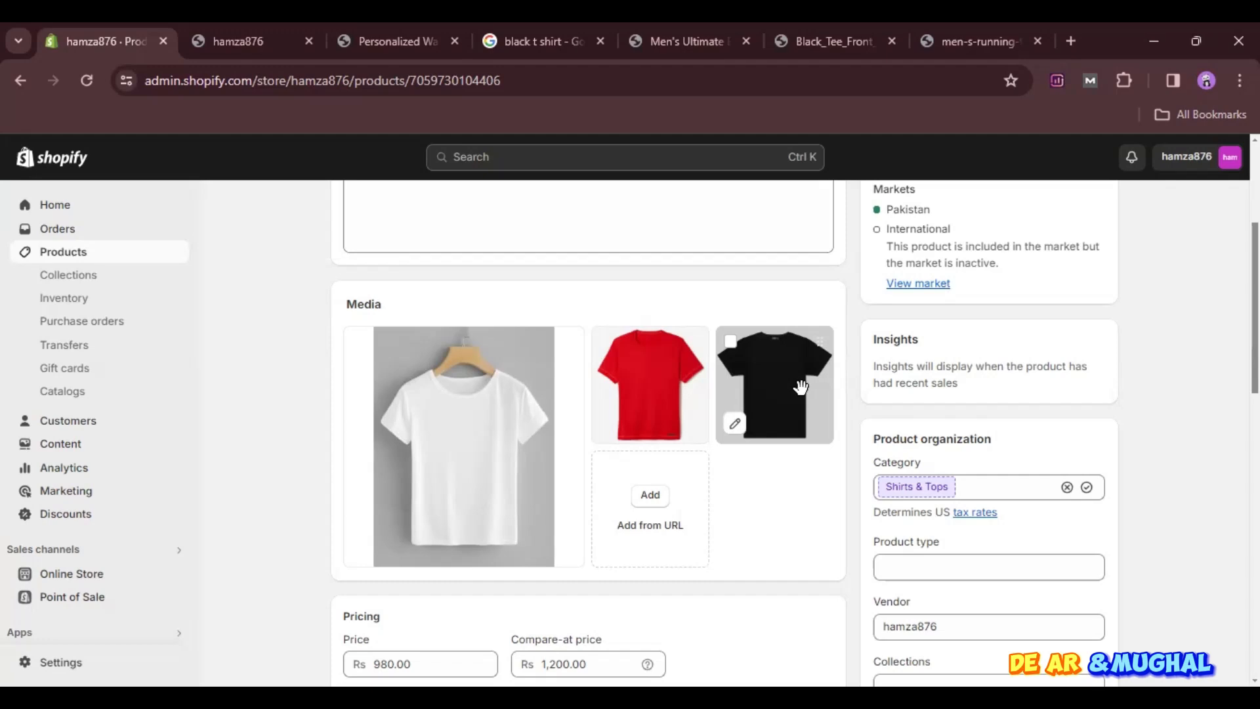
- Switch to the browser tab showing the red T-shirt image, search Google for "engament ring" and look at the ring images
{"action": "left_click", "coordinate": [972, 26]}
{"action": "type", "text": "e"}
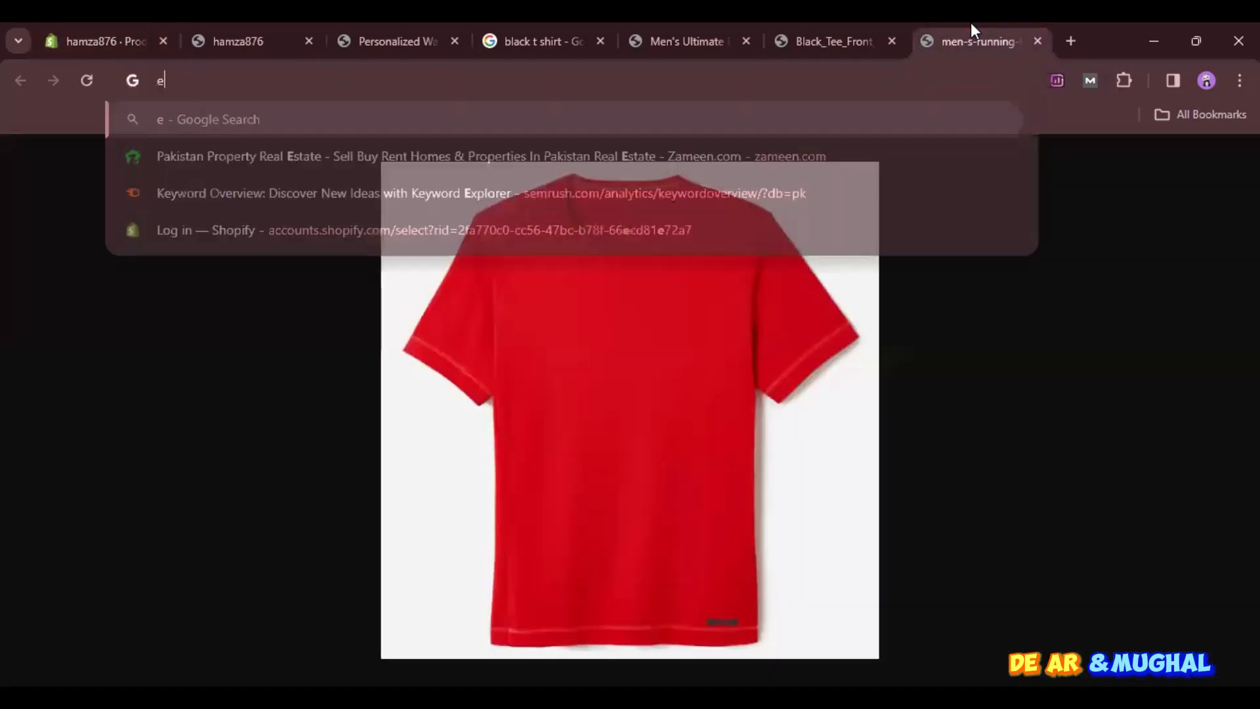
{"action": "type", "text": "ngament ring"}
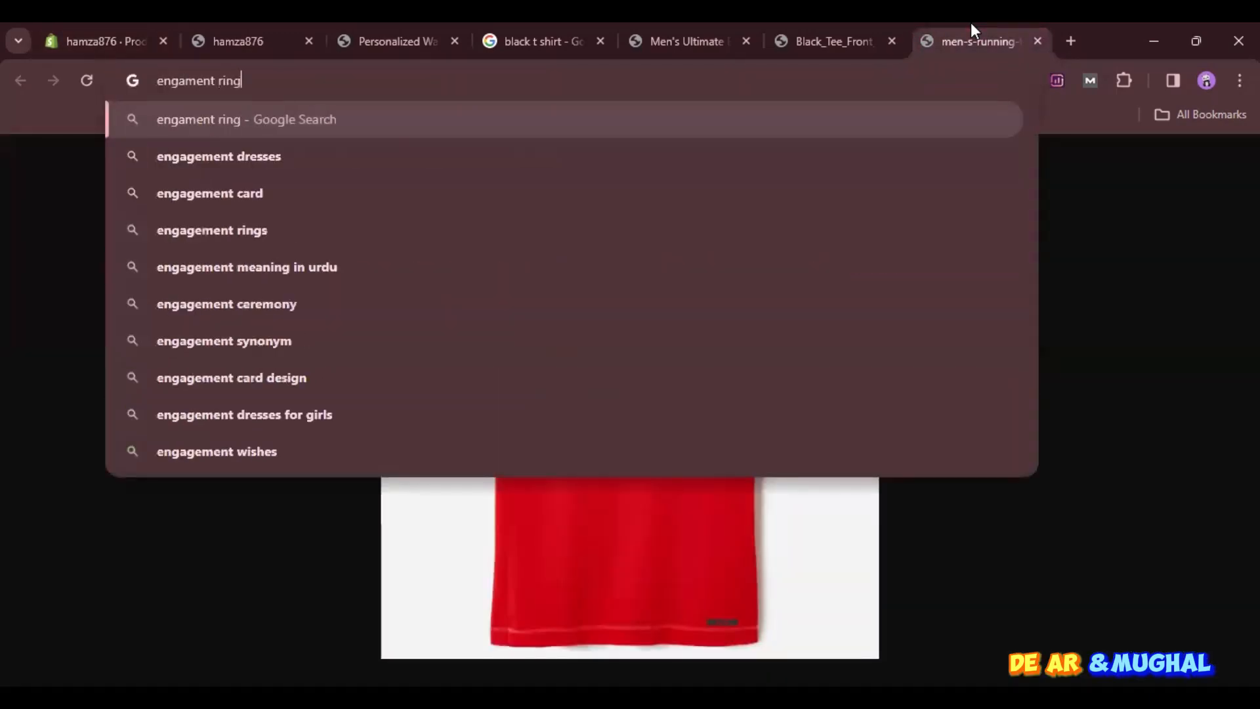
{"action": "key", "text": "Return"}
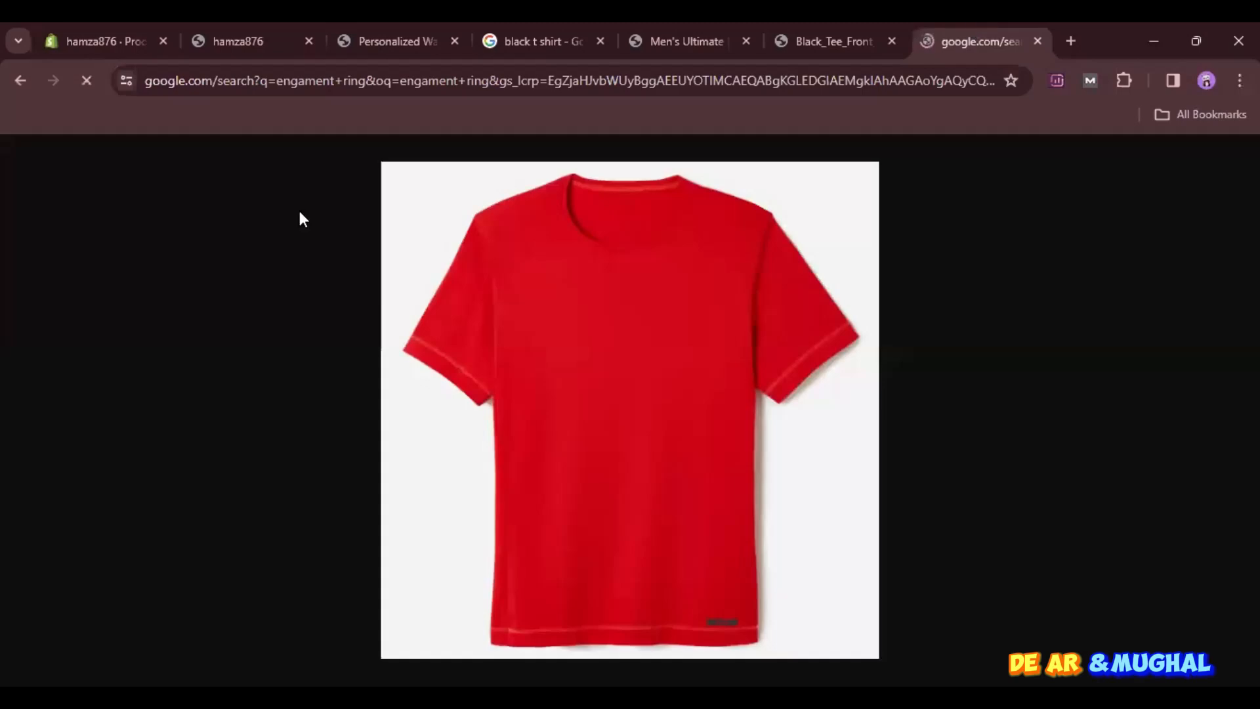
{"action": "scroll", "coordinate": [313, 431], "scroll_direction": "down", "scroll_amount": 2}
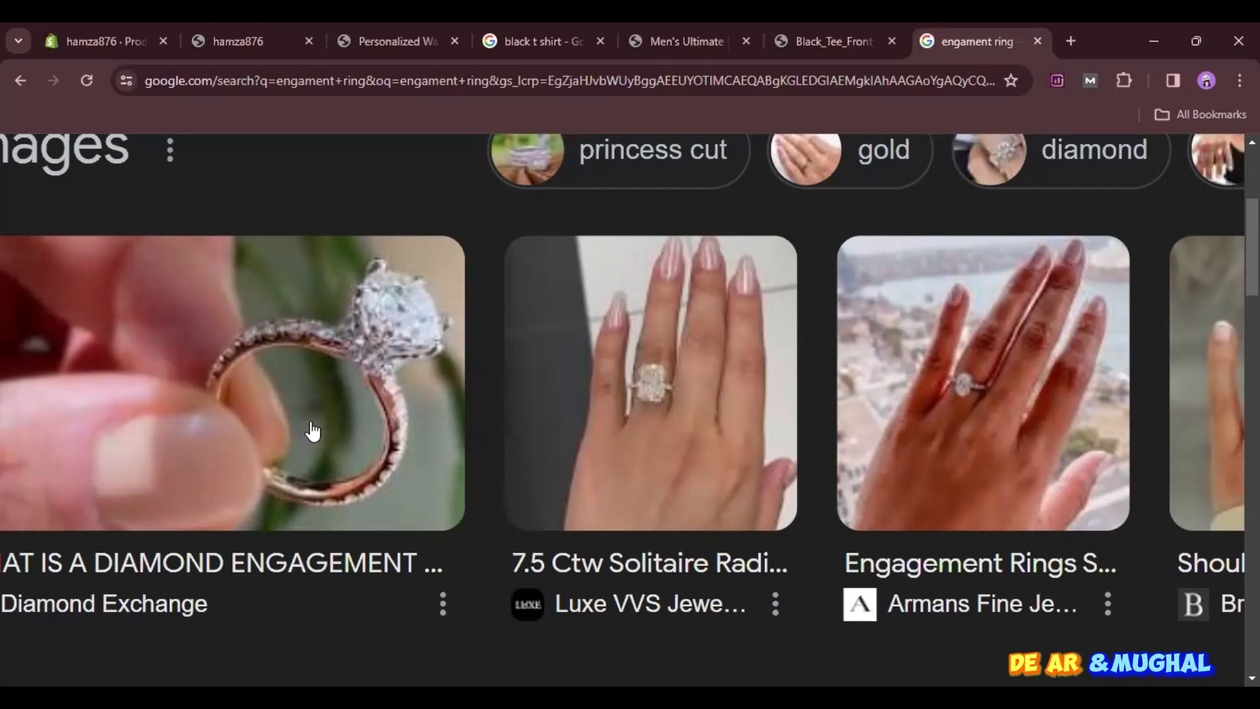
- Return to the Shopify product page and add a variant option named Color
{"action": "left_click", "coordinate": [139, 26]}
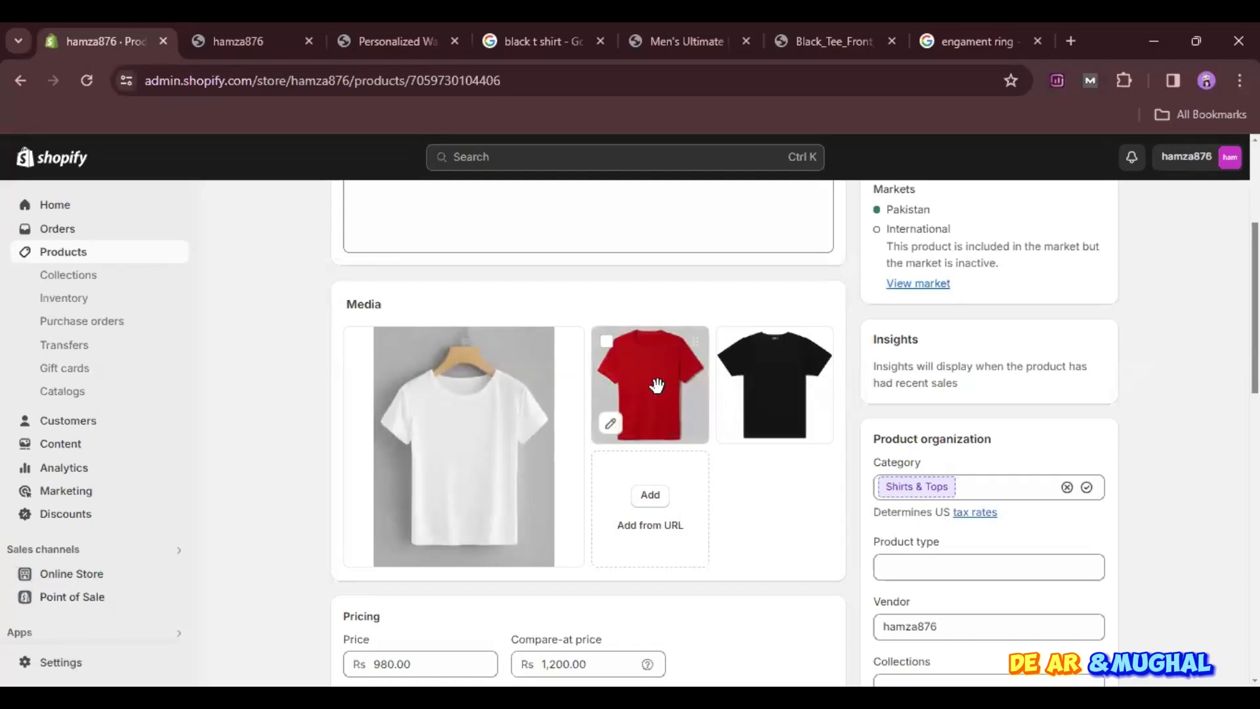
{"action": "scroll", "coordinate": [656, 385], "scroll_direction": "down", "scroll_amount": 9}
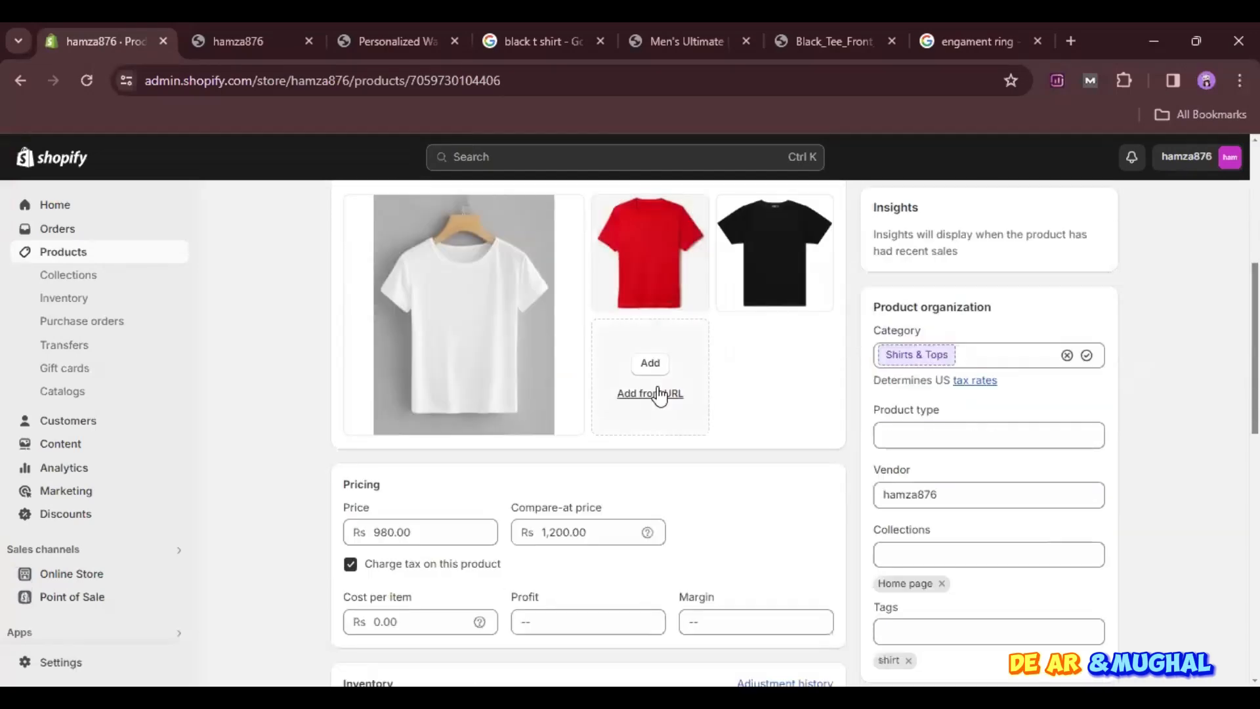
{"action": "scroll", "coordinate": [658, 394], "scroll_direction": "down", "scroll_amount": 1}
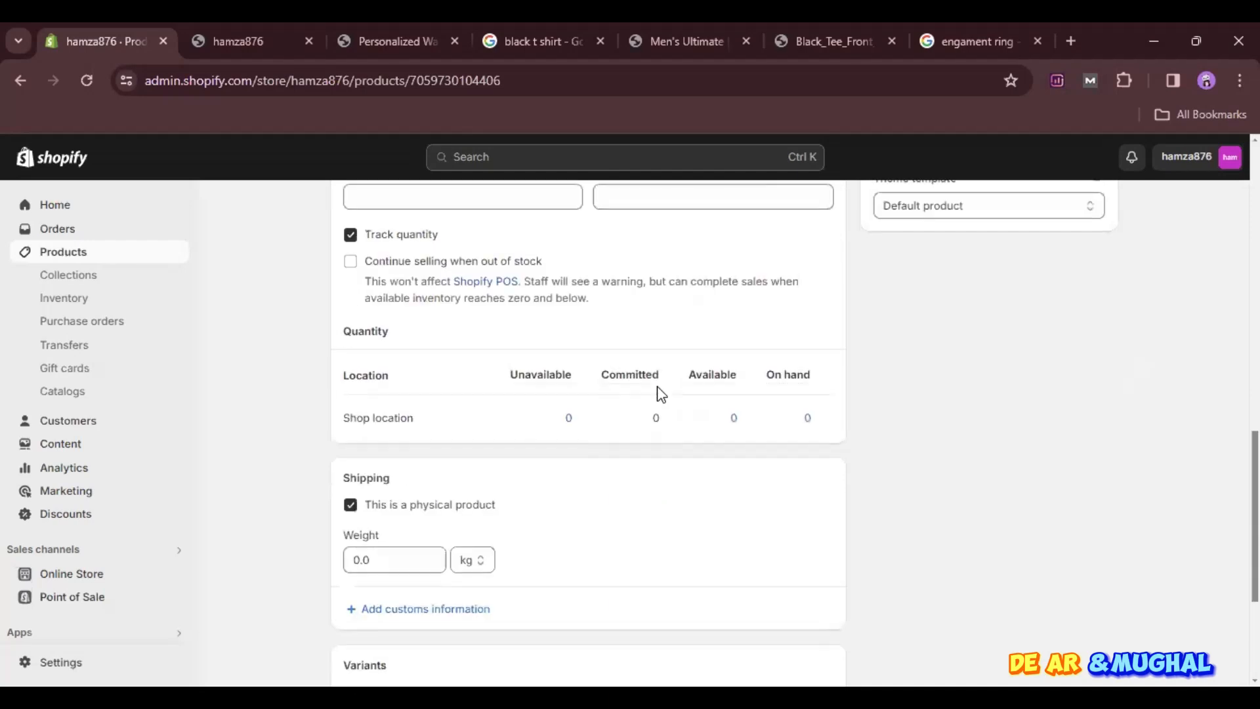
{"action": "scroll", "coordinate": [518, 483], "scroll_direction": "down", "scroll_amount": 4}
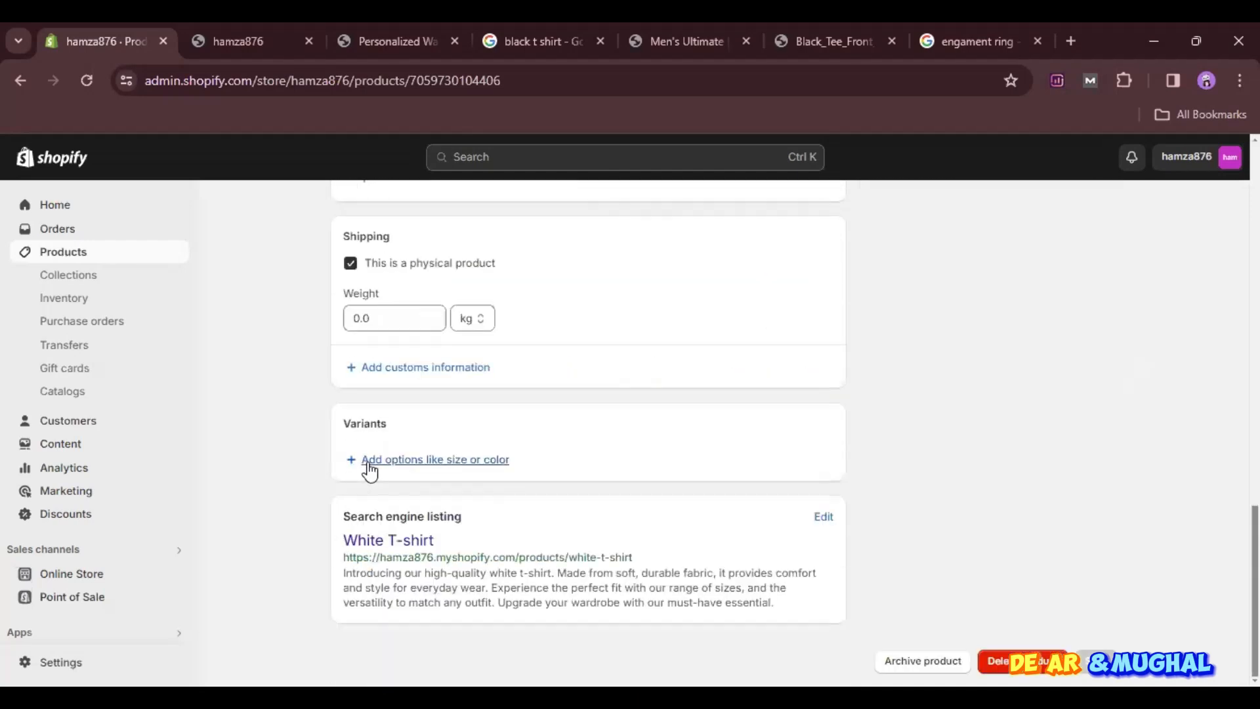
{"action": "scroll", "coordinate": [367, 462], "scroll_direction": "up", "scroll_amount": 12}
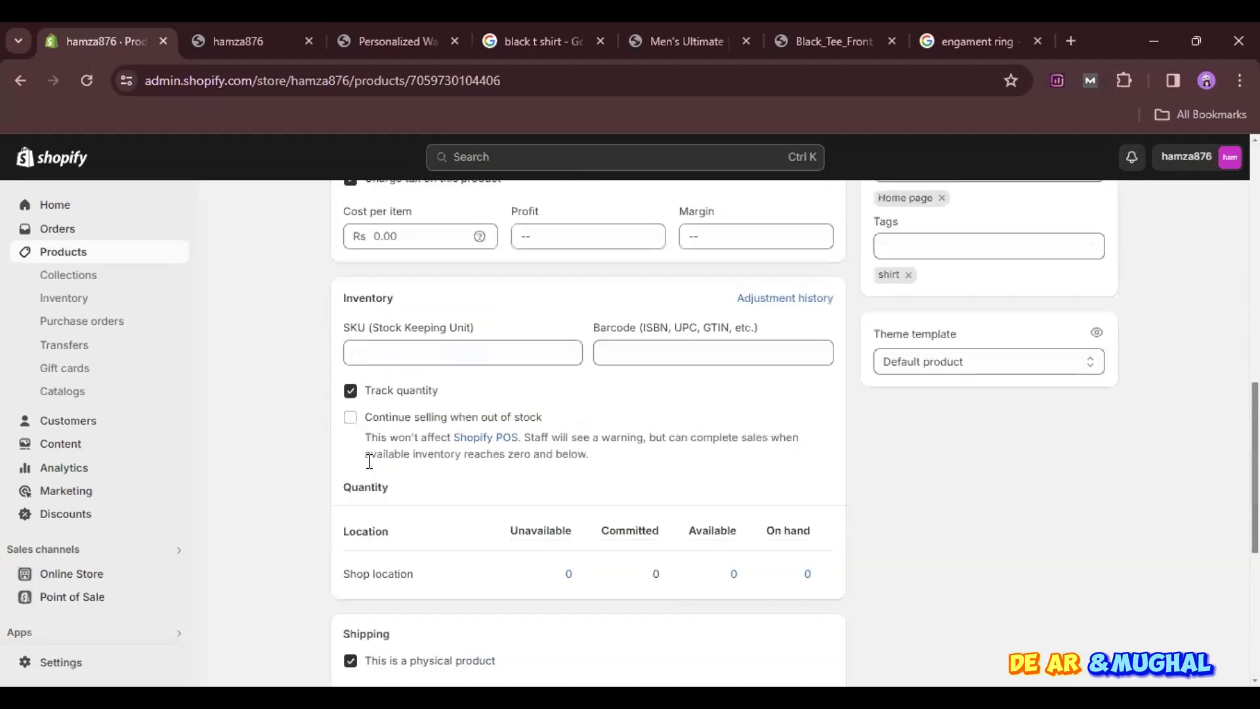
{"action": "left_click", "coordinate": [77, 275]}
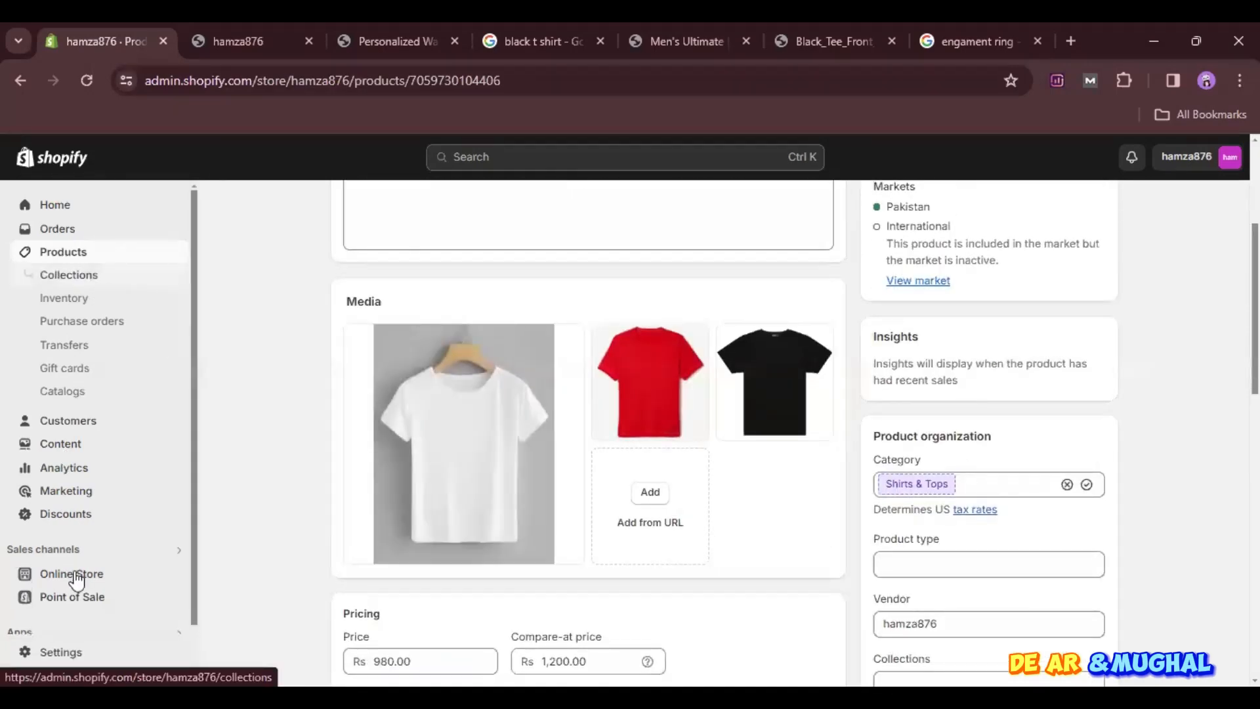
{"action": "scroll", "coordinate": [720, 577], "scroll_direction": "down", "scroll_amount": 5}
{"action": "scroll", "coordinate": [722, 580], "scroll_direction": "down", "scroll_amount": 3}
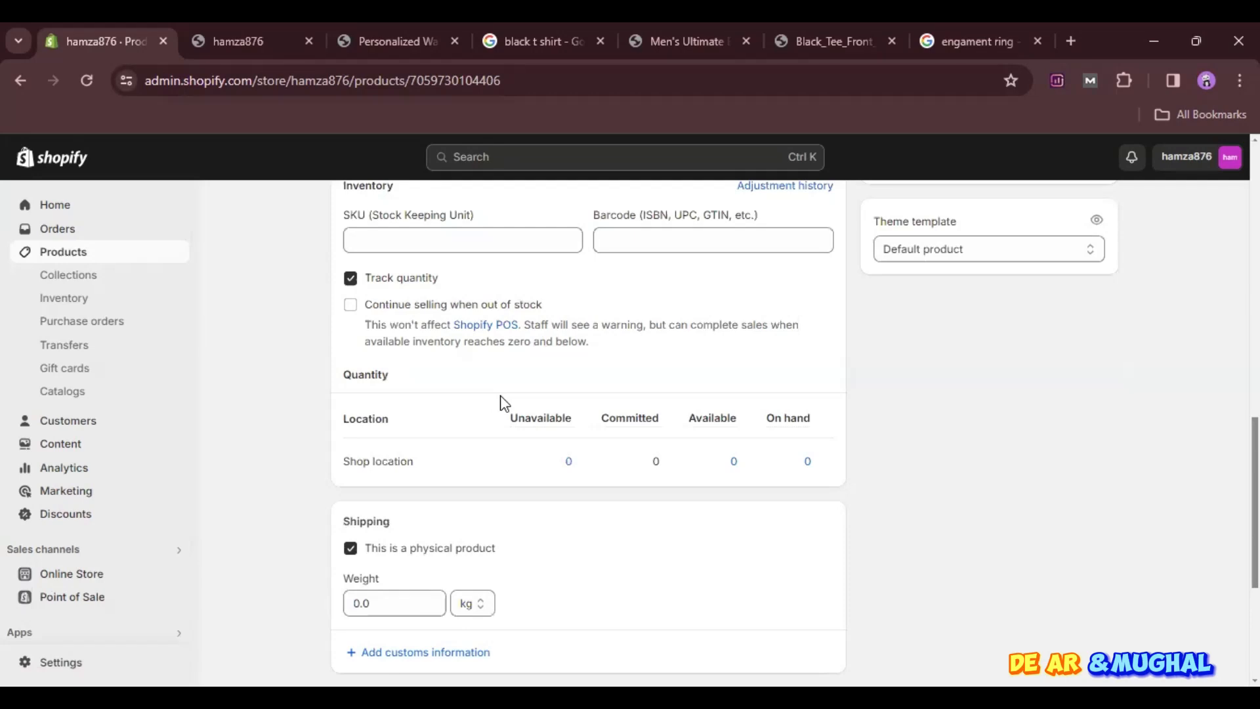
{"action": "scroll", "coordinate": [503, 402], "scroll_direction": "down", "scroll_amount": 4}
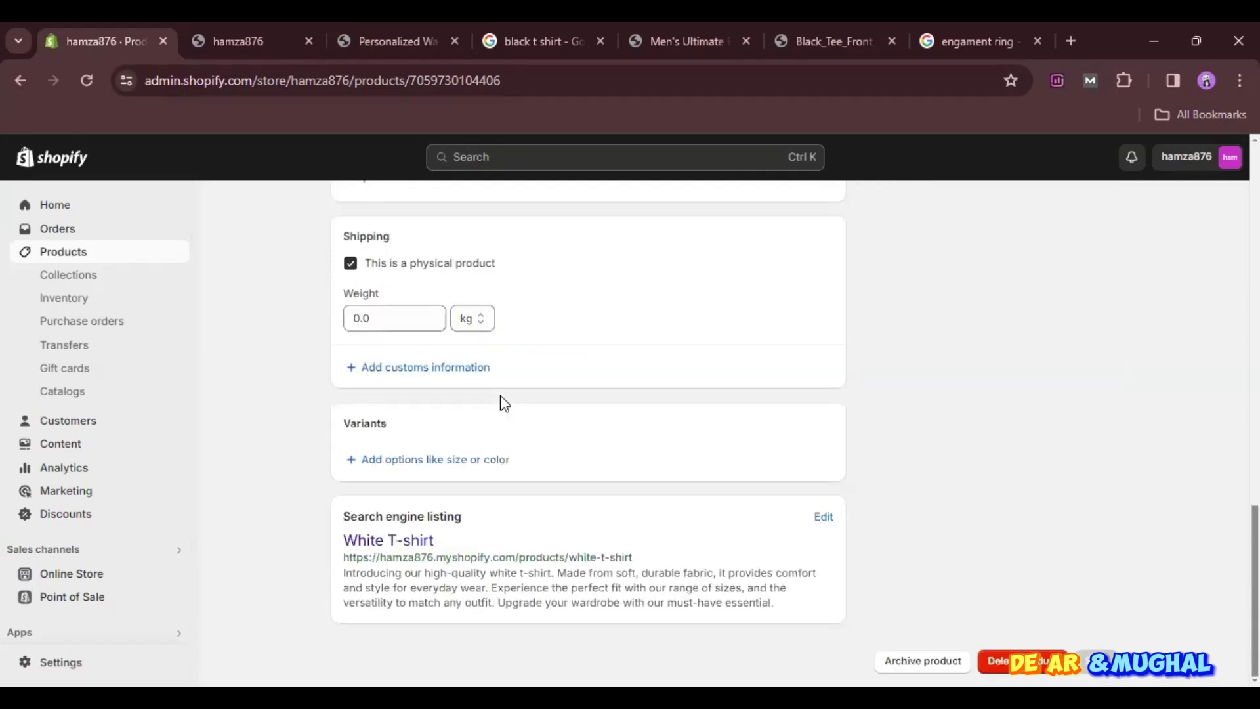
{"action": "left_click", "coordinate": [433, 459]}
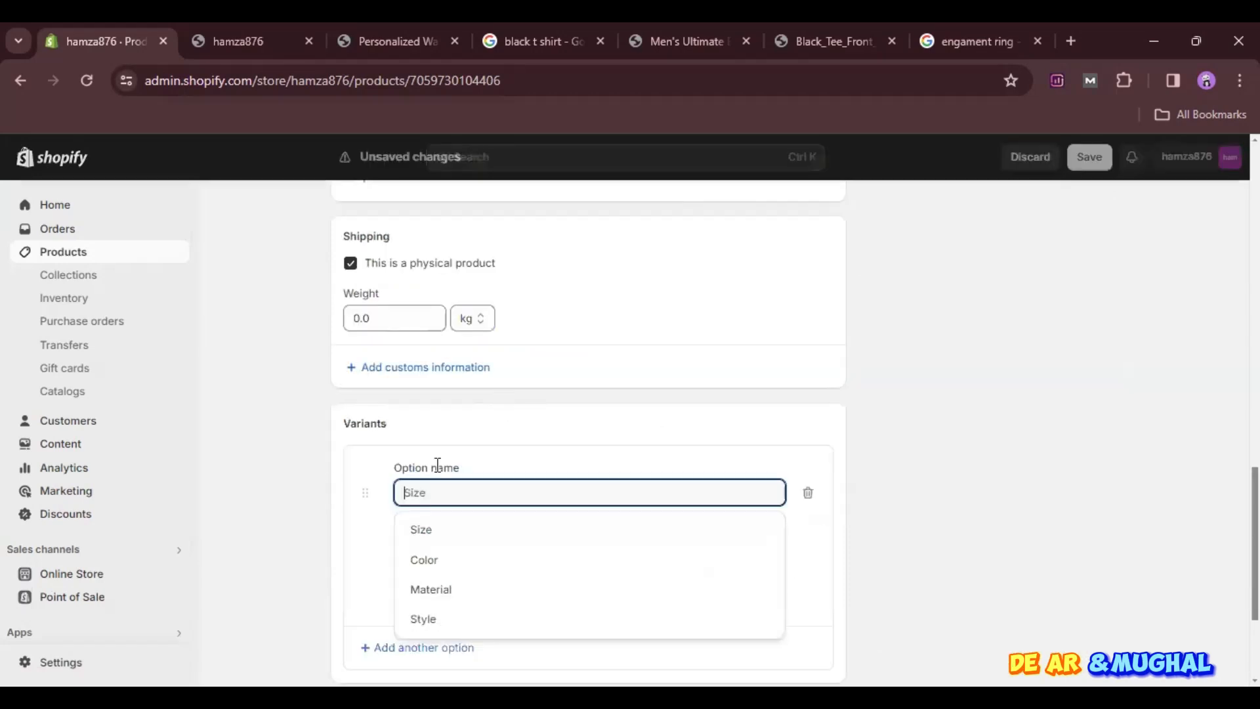
{"action": "left_click", "coordinate": [459, 568]}
{"action": "scroll", "coordinate": [460, 563], "scroll_direction": "down", "scroll_amount": 2}
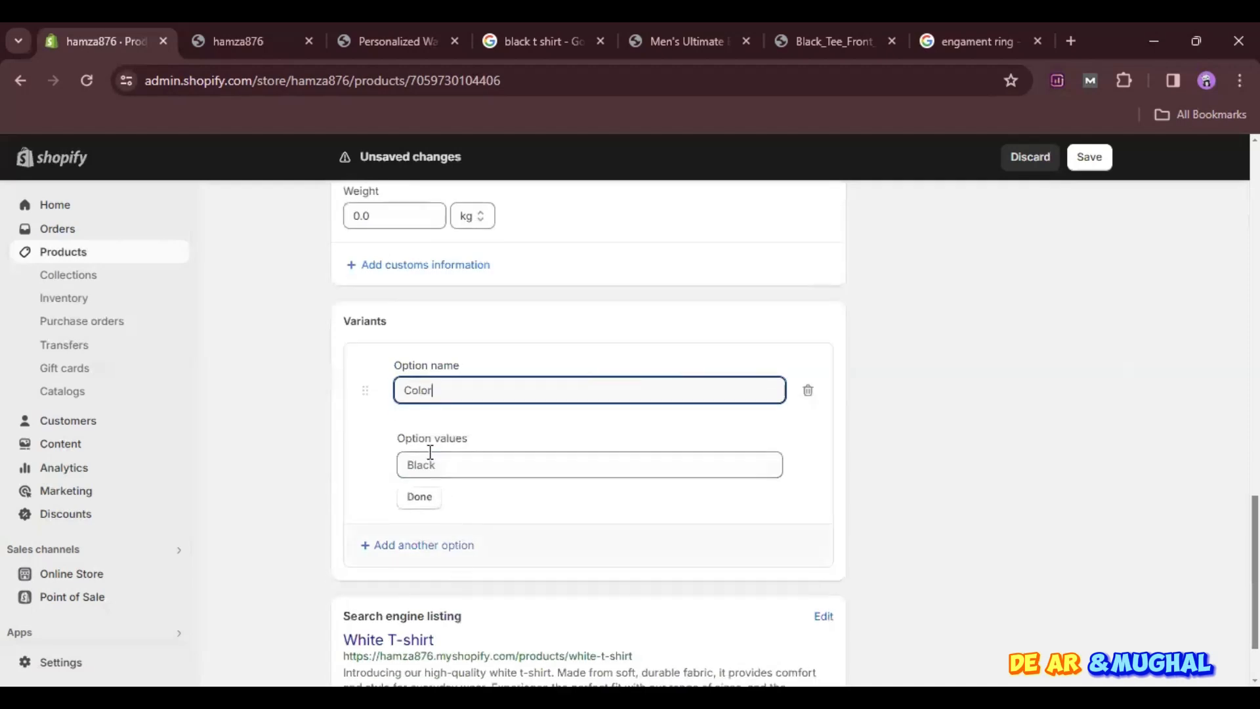
- Enter Black as the first value of the Color option
{"action": "left_click", "coordinate": [436, 463]}
{"action": "left_click", "coordinate": [417, 502]}
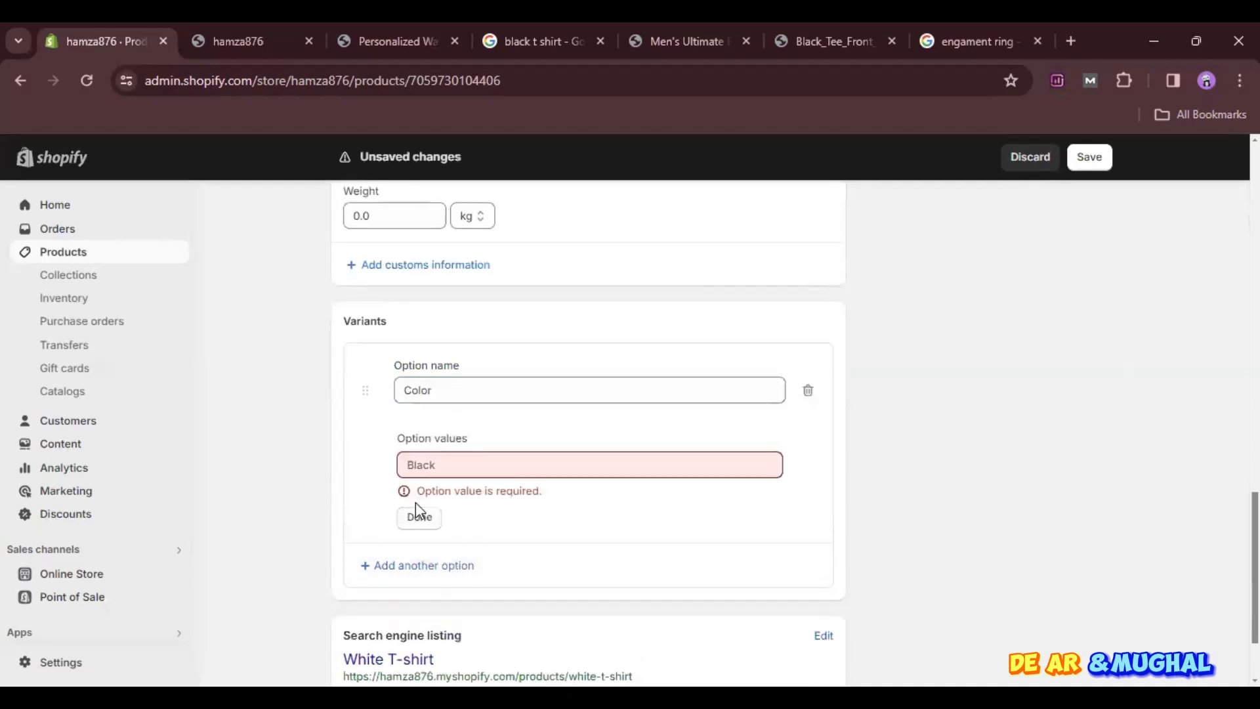
{"action": "left_click_drag", "start_coordinate": [460, 491], "coordinate": [452, 468]}
{"action": "left_click", "coordinate": [452, 468]}
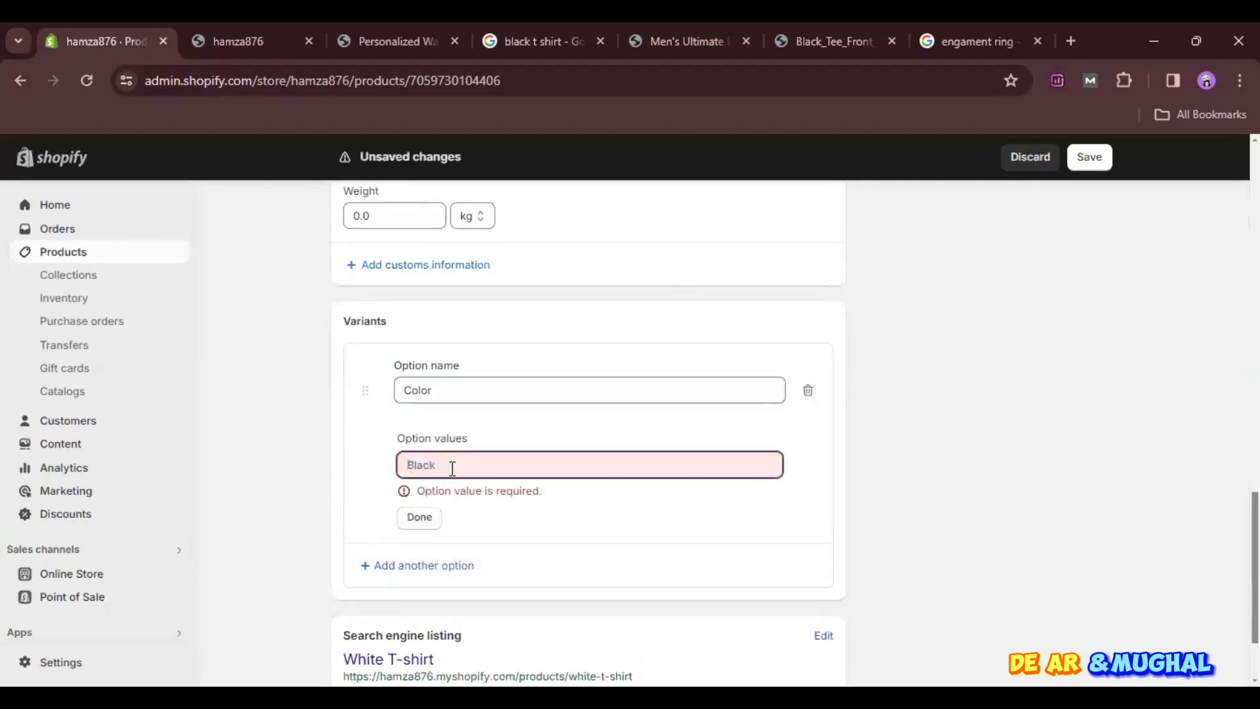
{"action": "type", "text": "bl"}
{"action": "key", "text": "BackSpace"}
{"action": "key", "text": "BackSpace"}
{"action": "type", "text": "Black"}
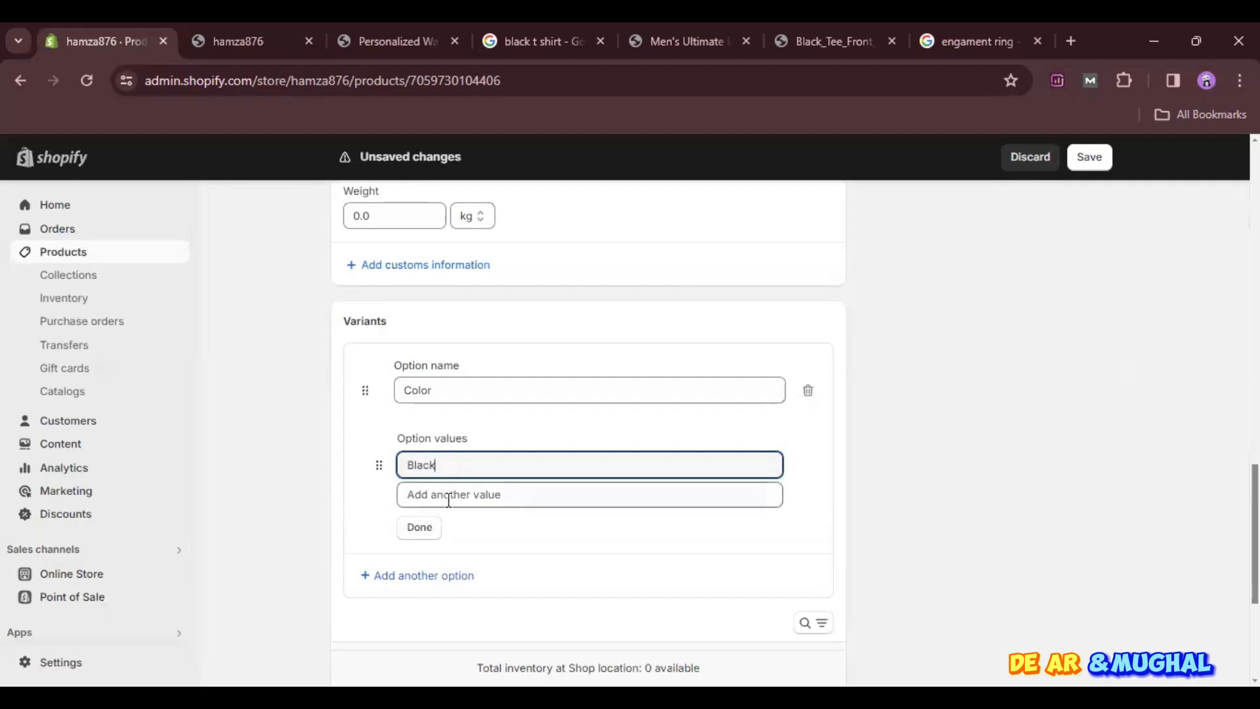
- Add Red and White as further Color values and finish editing the option
{"action": "left_click", "coordinate": [449, 492]}
{"action": "type", "text": "Red"}
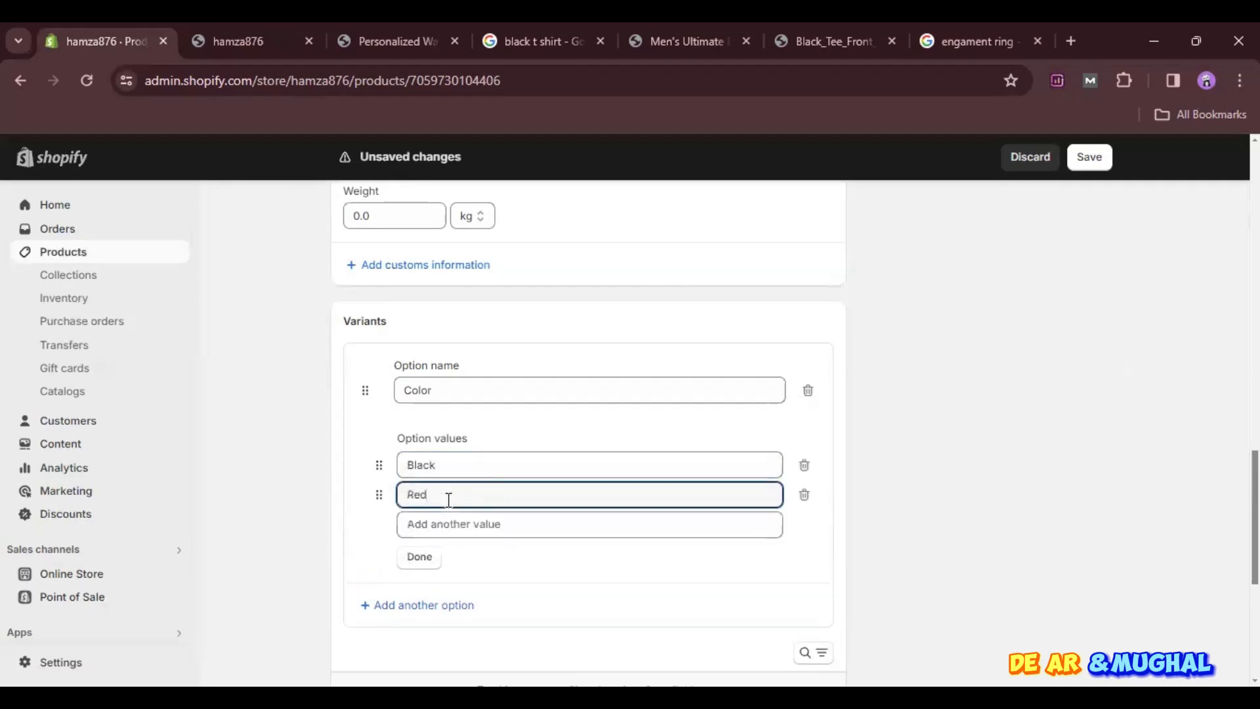
{"action": "left_click", "coordinate": [436, 528]}
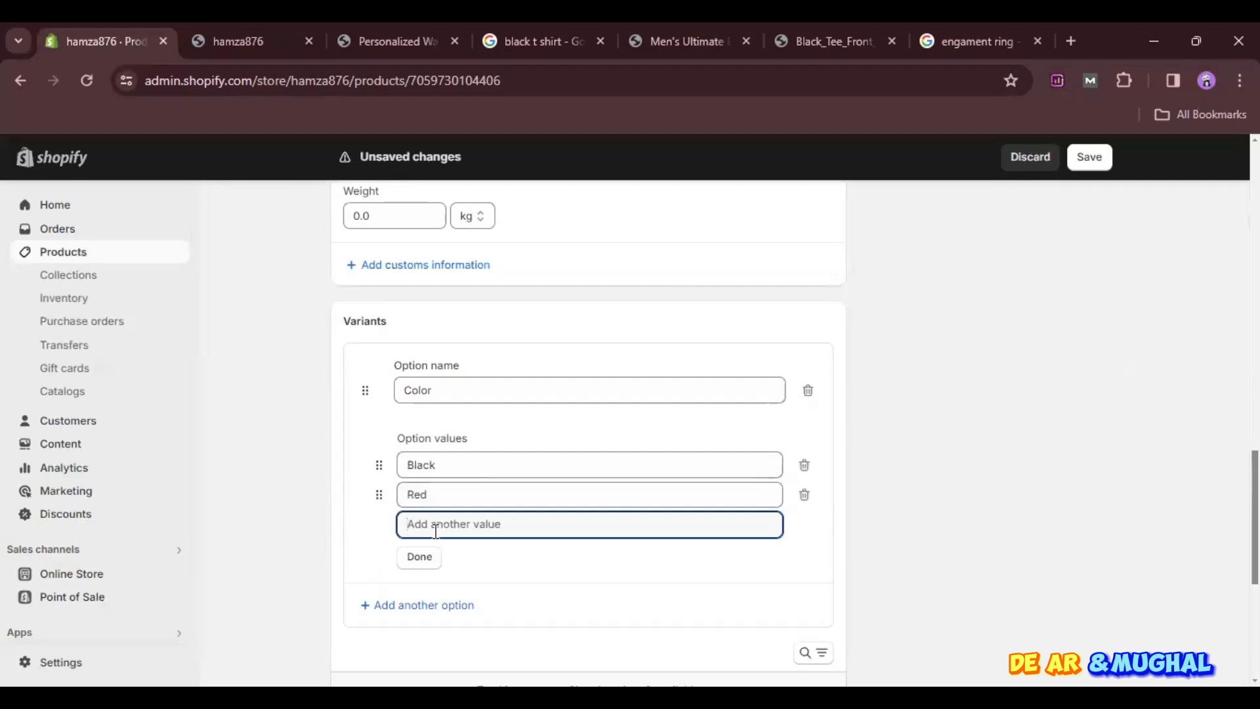
{"action": "type", "text": "White"}
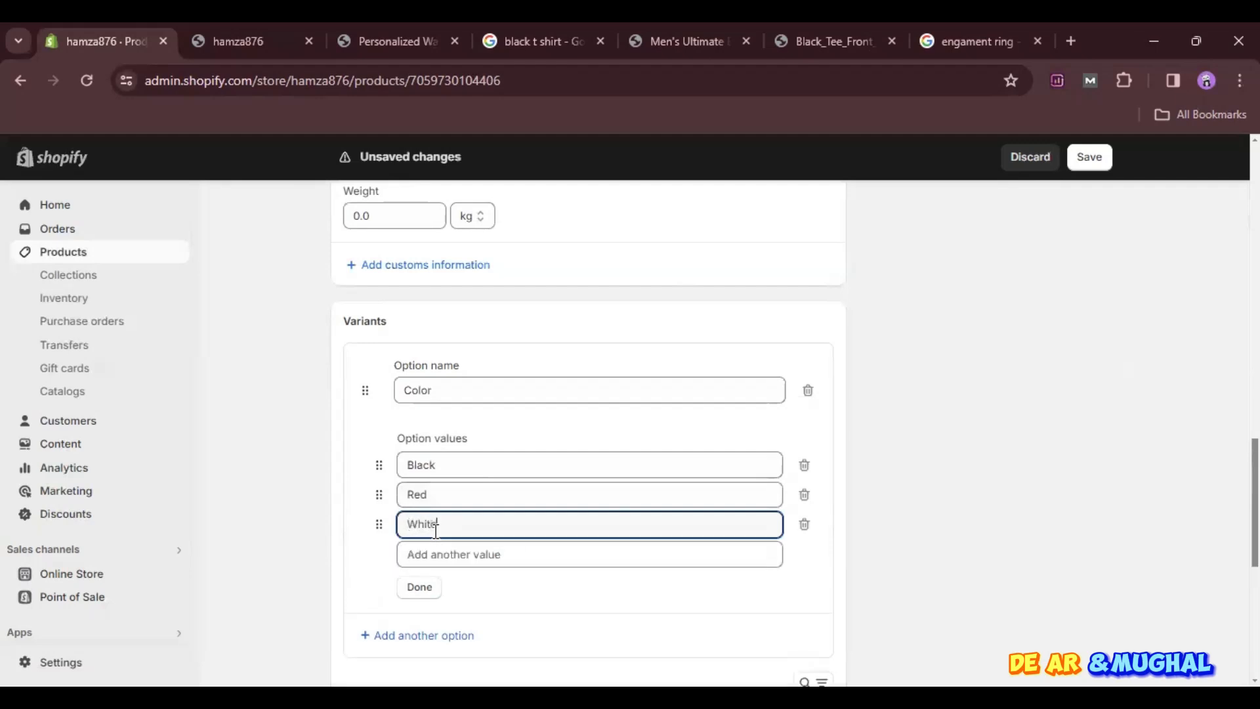
{"action": "left_click", "coordinate": [425, 586]}
- Assign the black T-shirt image from the store library to the Black variant
{"action": "scroll", "coordinate": [707, 549], "scroll_direction": "down", "scroll_amount": 2}
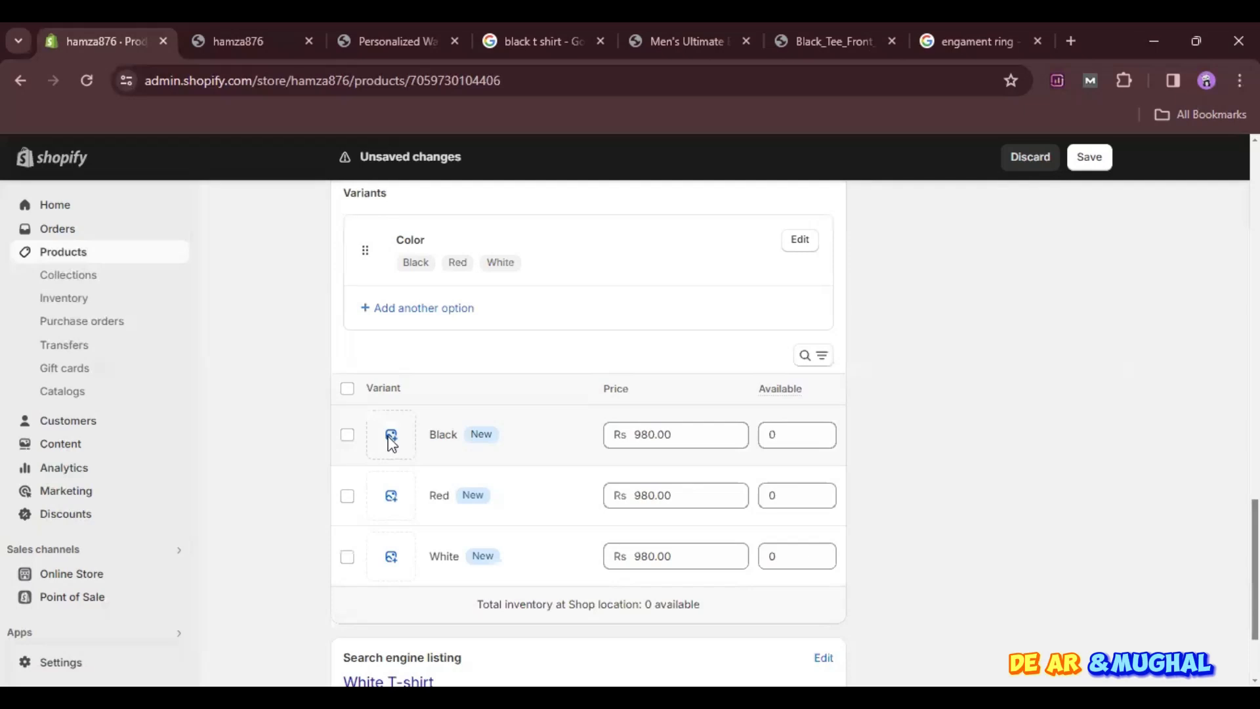
{"action": "left_click", "coordinate": [391, 439]}
{"action": "left_click", "coordinate": [483, 489]}
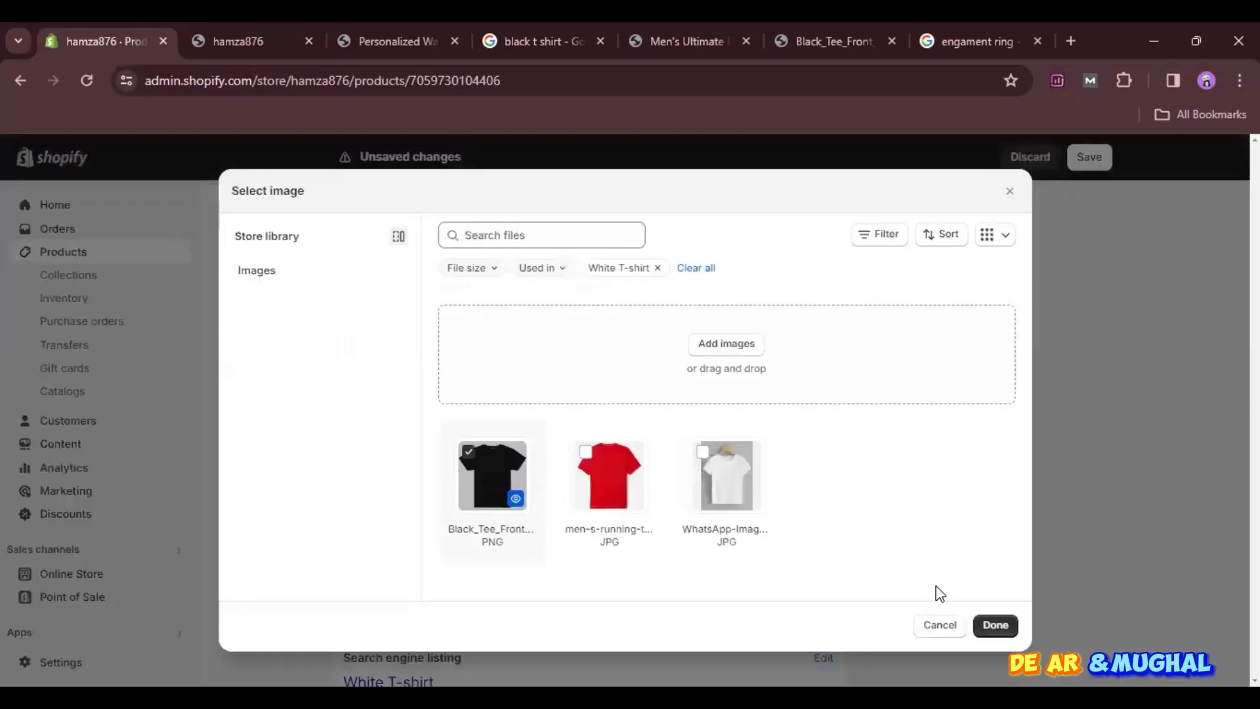
{"action": "left_click", "coordinate": [984, 627]}
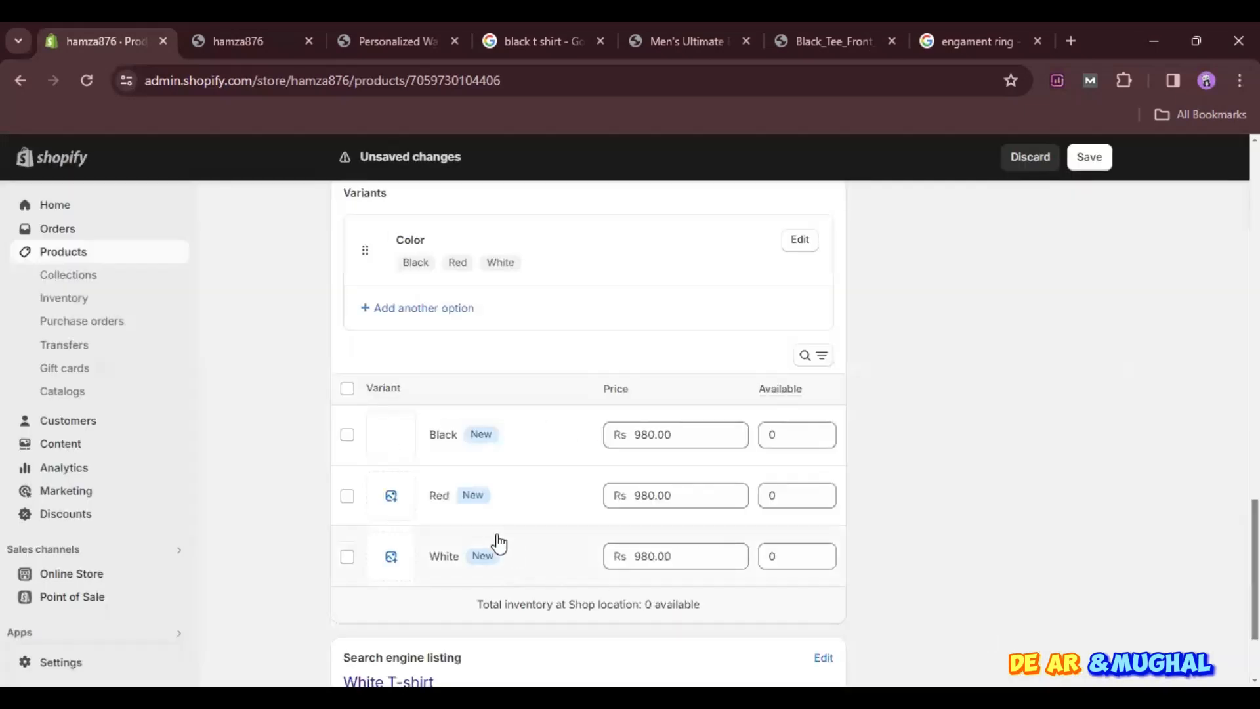
- Assign the red T-shirt image to the Red variant and the white T-shirt image to the White variant
{"action": "left_click", "coordinate": [393, 496]}
{"action": "left_click", "coordinate": [583, 456]}
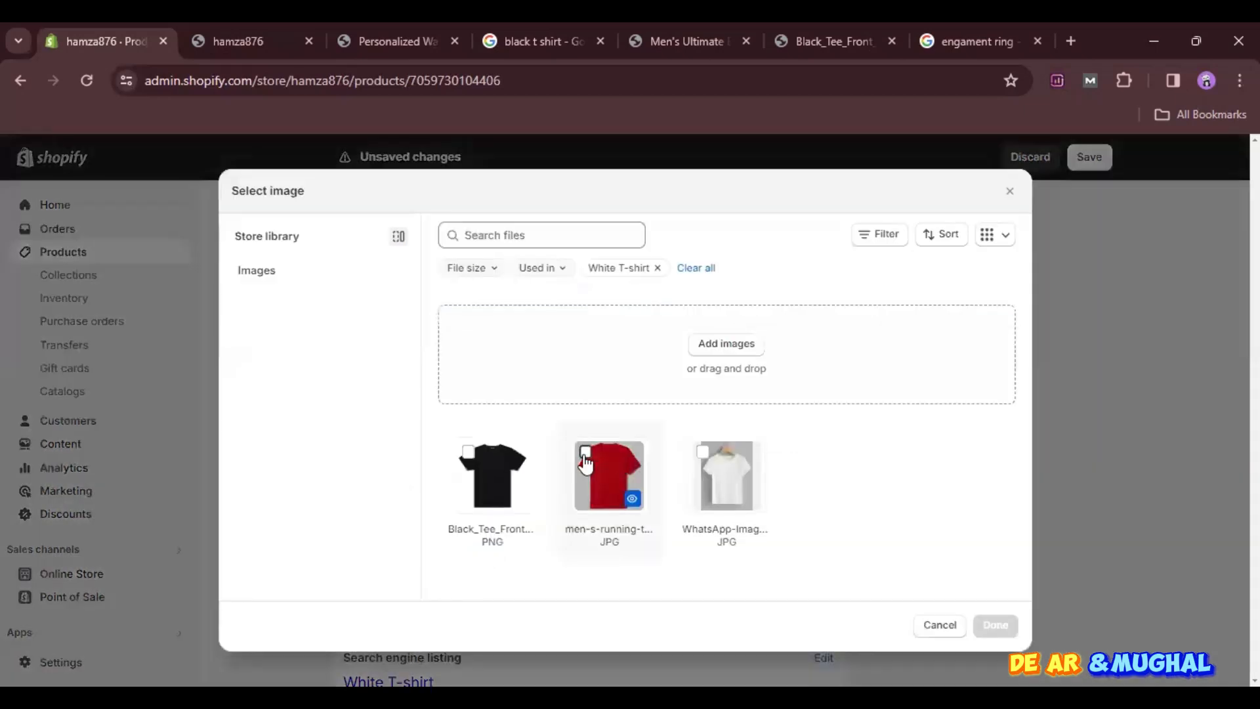
{"action": "left_click", "coordinate": [1002, 625]}
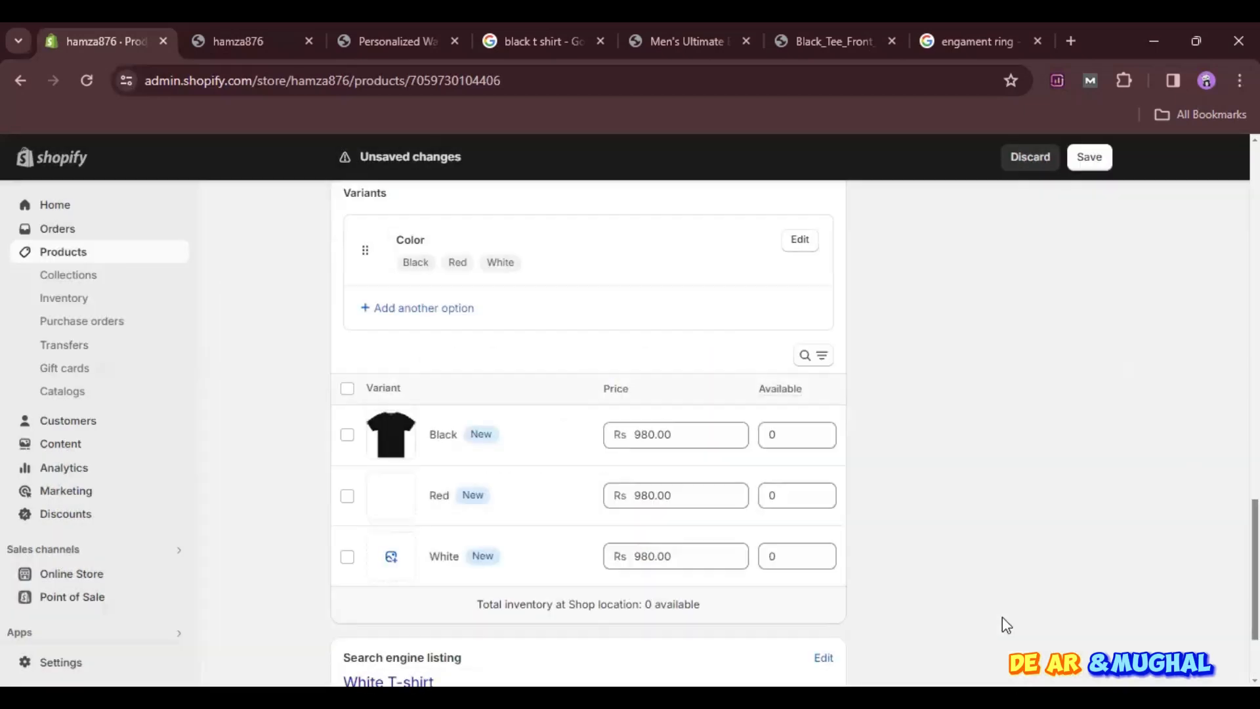
{"action": "left_click", "coordinate": [391, 559]}
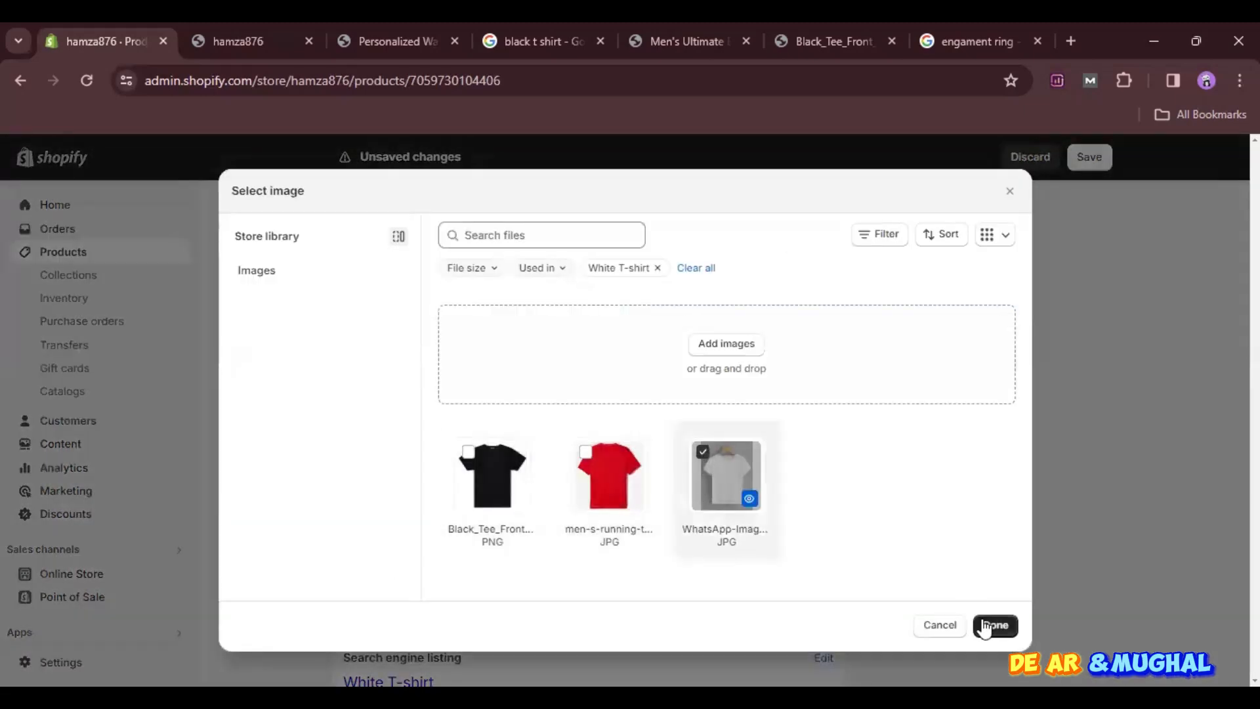
{"action": "left_click", "coordinate": [985, 625]}
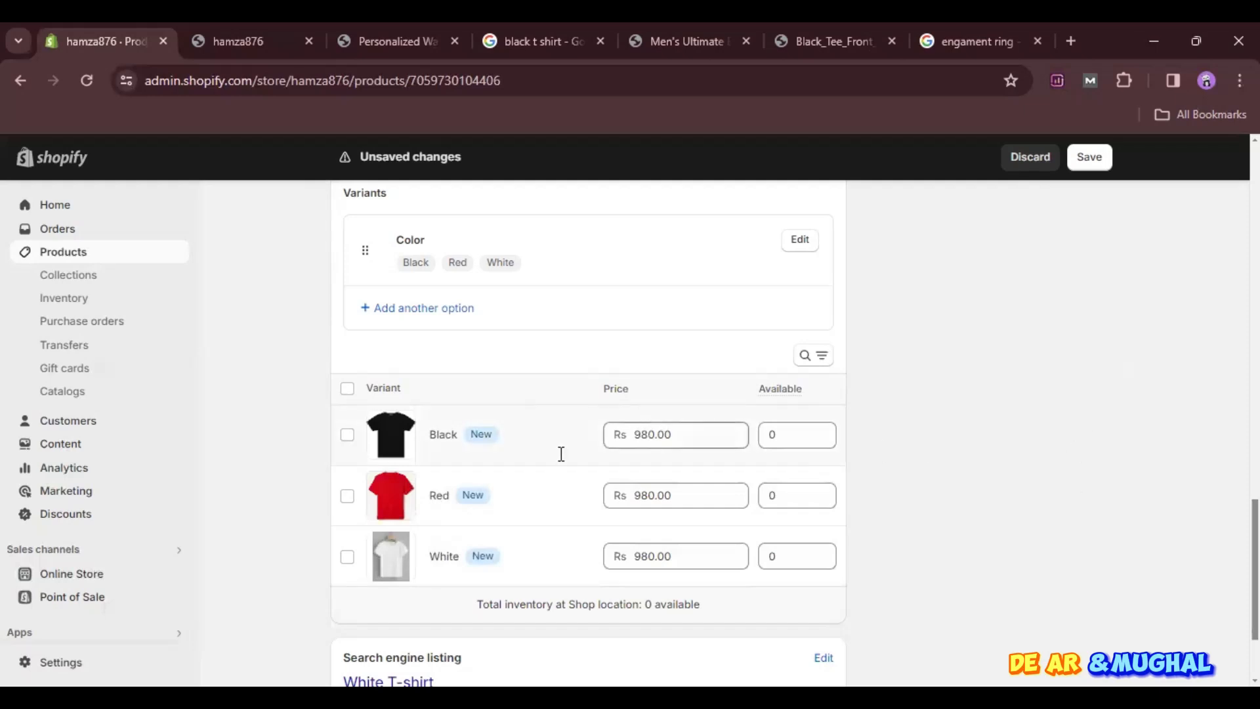
- Set the Black variant's price to Rs 900.00
{"action": "left_click", "coordinate": [649, 436]}
{"action": "left_click", "coordinate": [648, 441]}
{"action": "key", "text": "BackSpace"}
{"action": "type", "text": "0"}
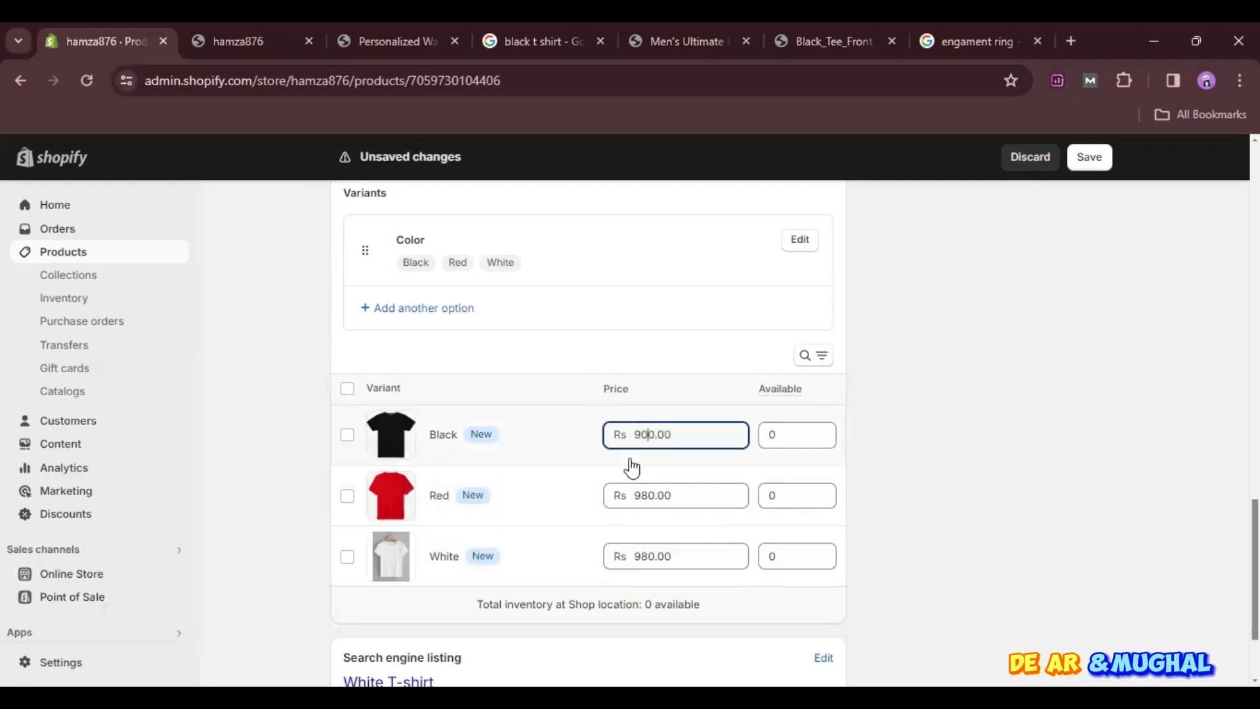
- Set the Red variant's price to Rs 1,200.00
{"action": "left_click", "coordinate": [649, 496]}
{"action": "left_click", "coordinate": [653, 498]}
{"action": "key", "text": "BackSpace"}
{"action": "key", "text": "BackSpace"}
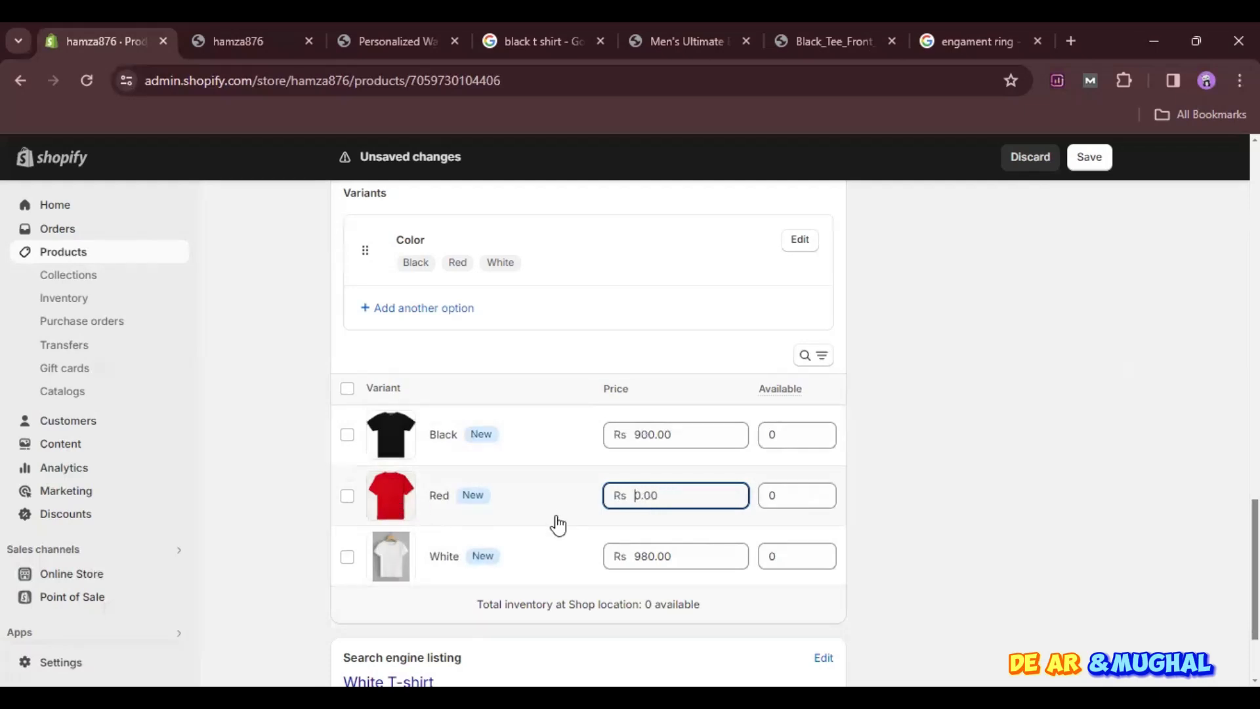
{"action": "type", "text": "1200"}
- Set the White variant's price to Rs 700.00
{"action": "left_click", "coordinate": [652, 555]}
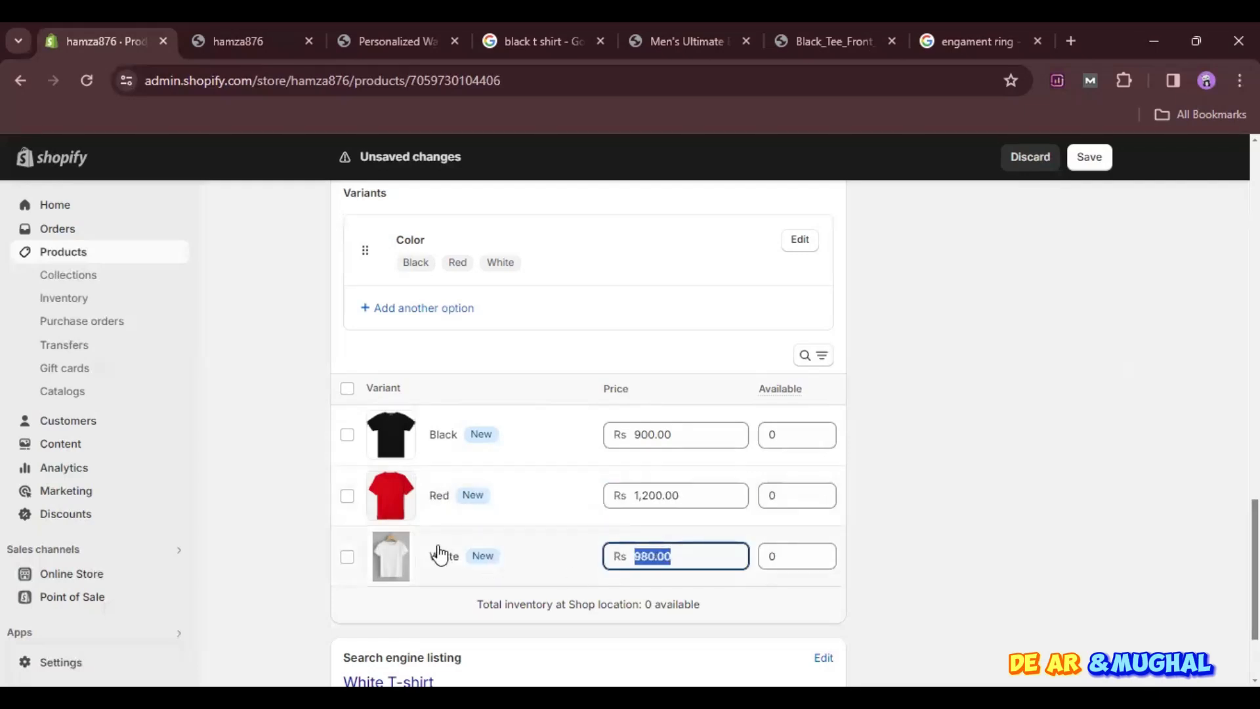
{"action": "left_click", "coordinate": [652, 557]}
{"action": "key", "text": "BackSpace"}
{"action": "key", "text": "BackSpace"}
{"action": "type", "text": "700"}
{"action": "key", "text": "BackSpace"}
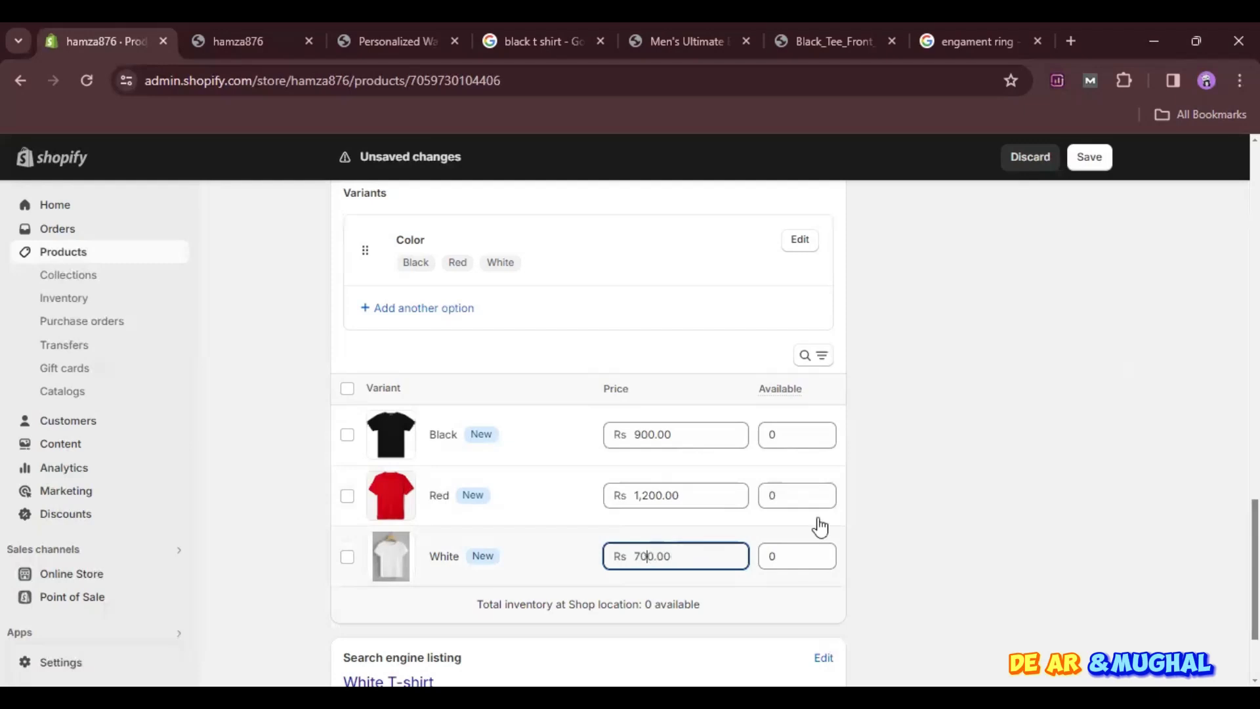
- Set the available quantity to 50 for the Black variant and 20 for the Red variant
{"action": "left_click", "coordinate": [780, 434]}
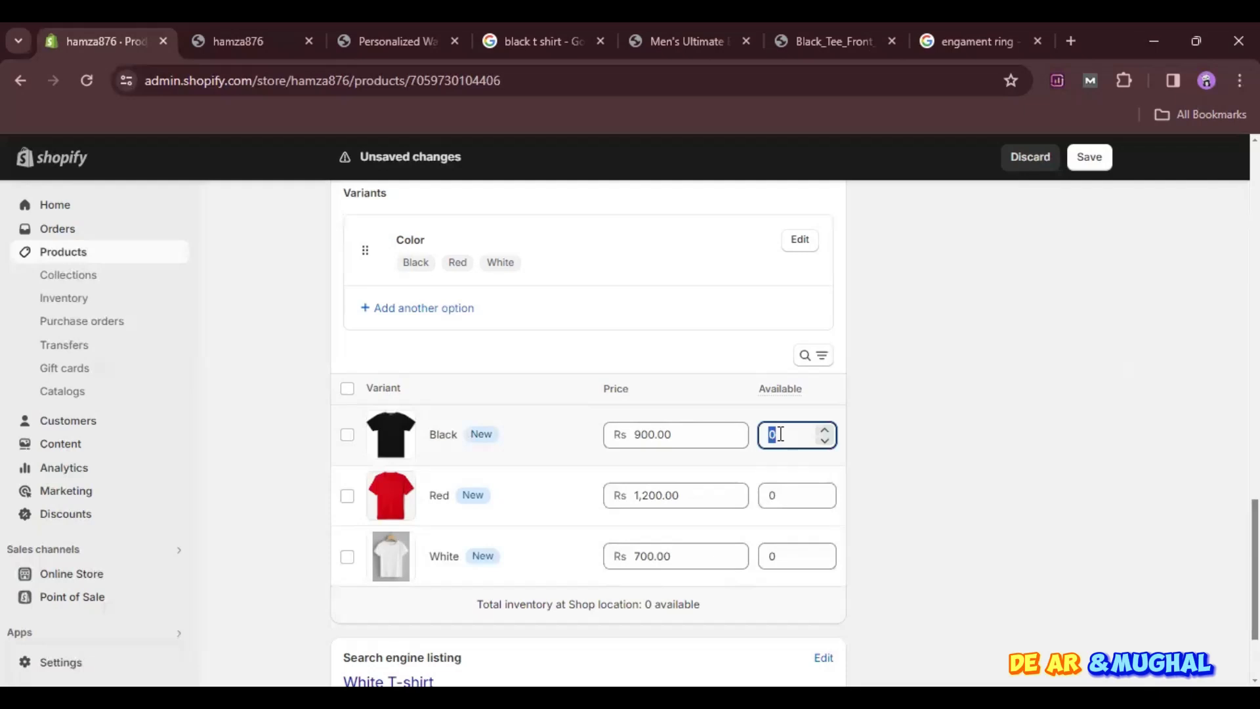
{"action": "type", "text": "50"}
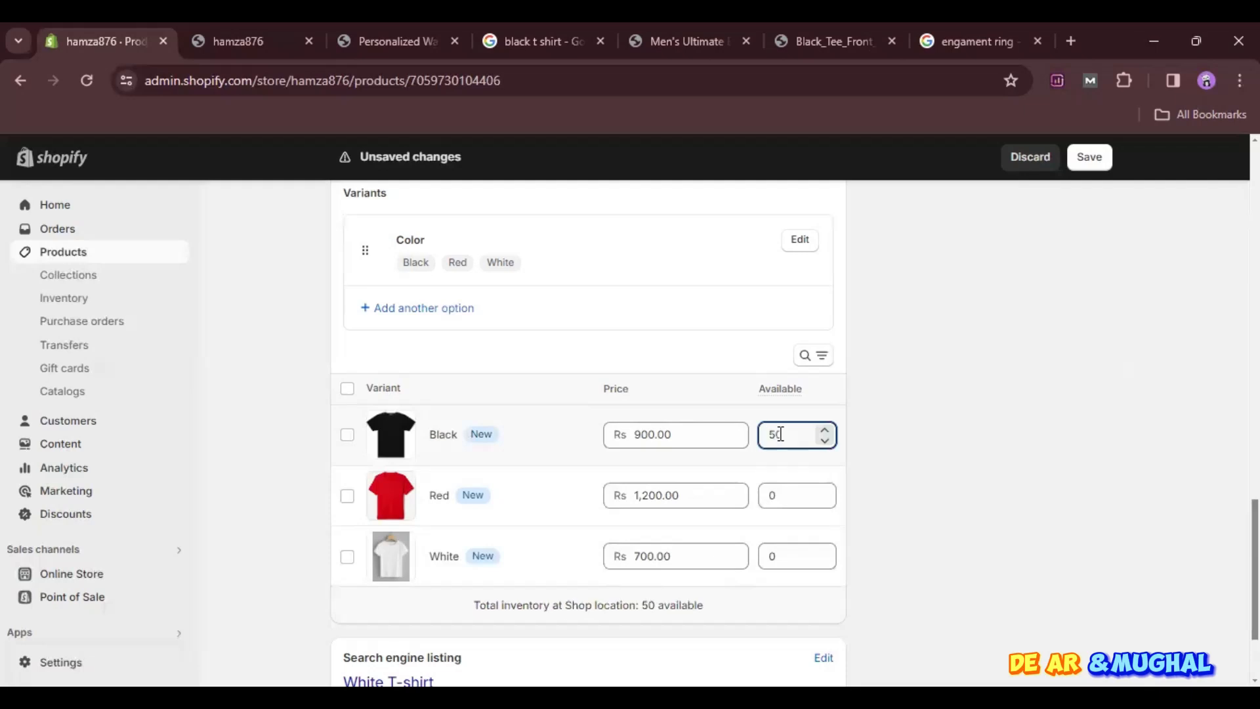
{"action": "left_click", "coordinate": [782, 492]}
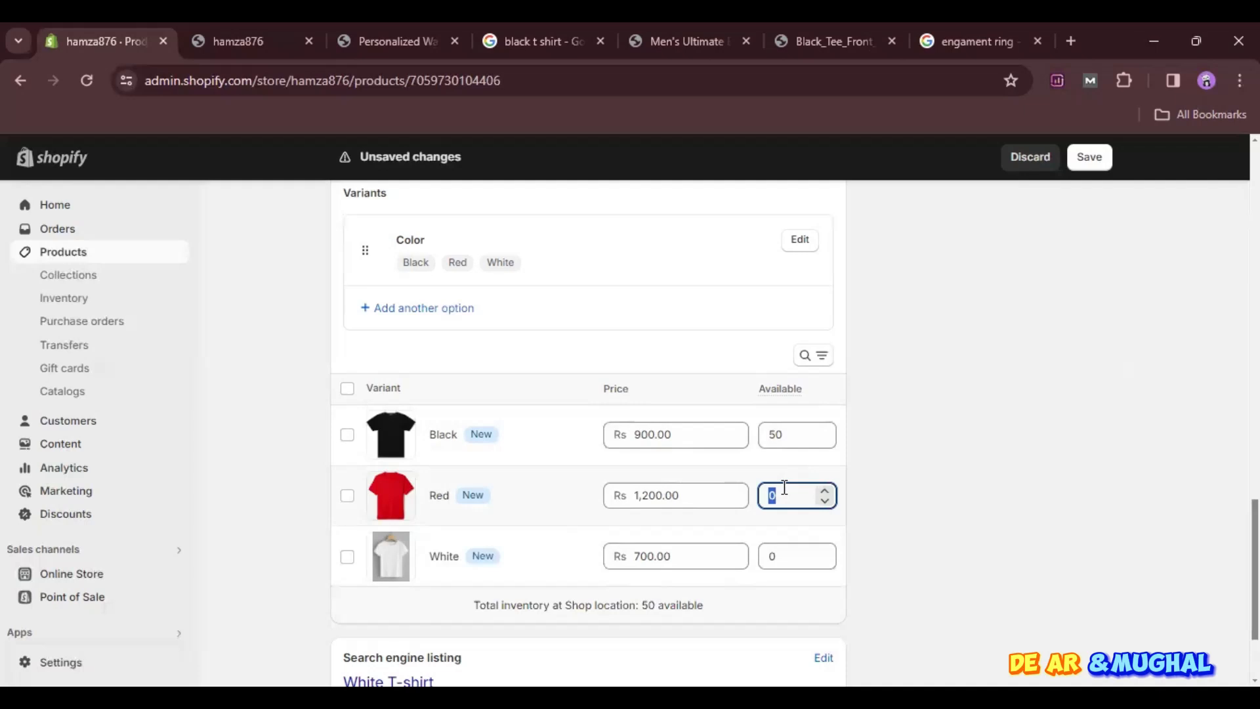
{"action": "type", "text": "20"}
{"action": "key", "text": "Tab"}
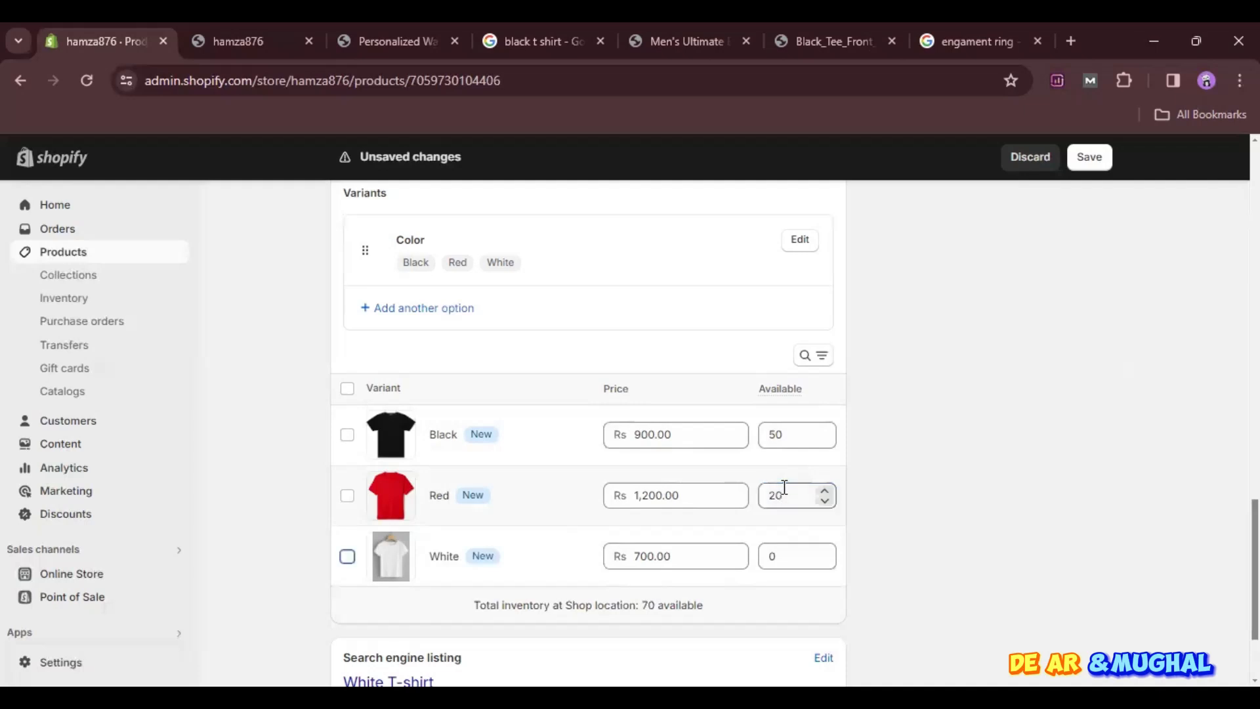
- Set the available quantity of the White variant to 100
{"action": "left_click", "coordinate": [788, 564]}
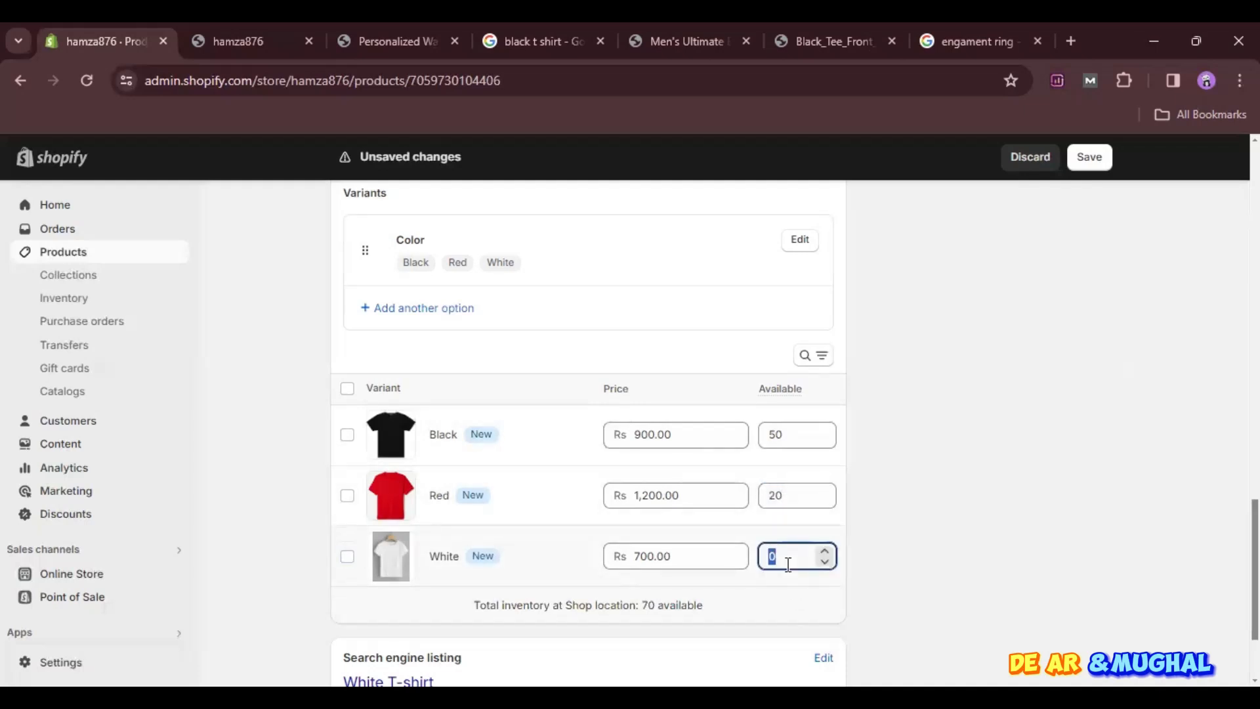
{"action": "type", "text": "100"}
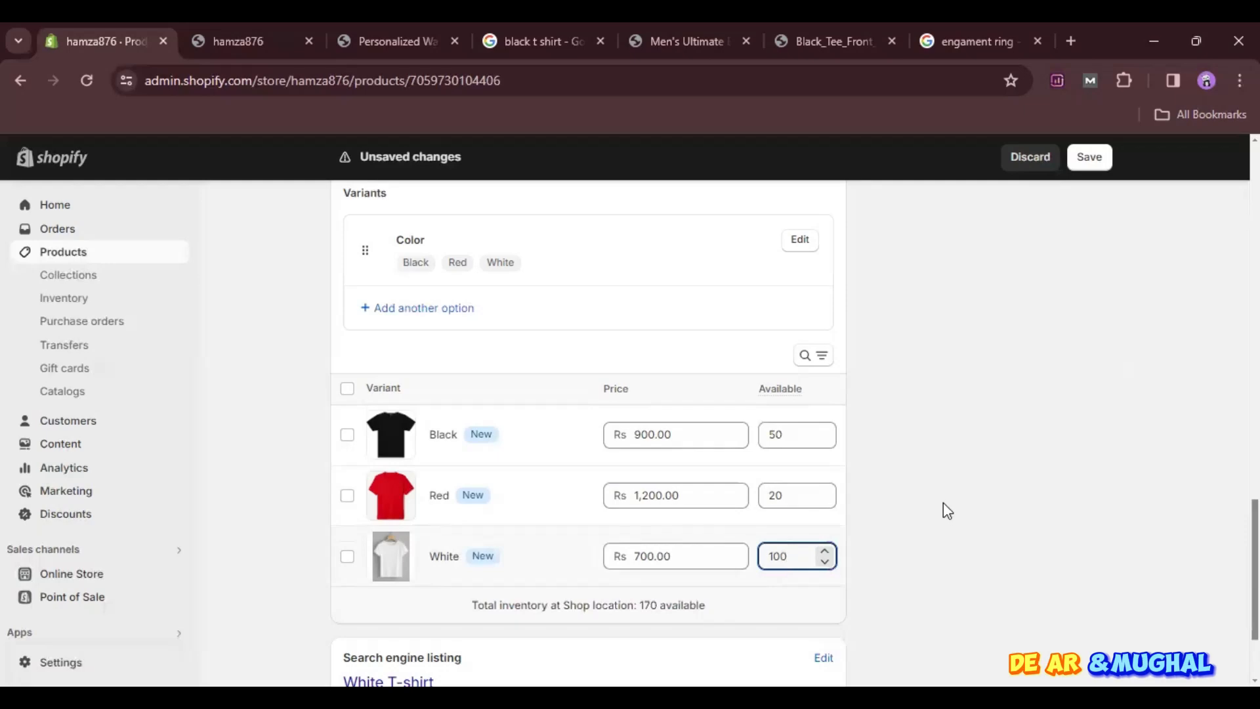
{"action": "left_click", "coordinate": [945, 507]}
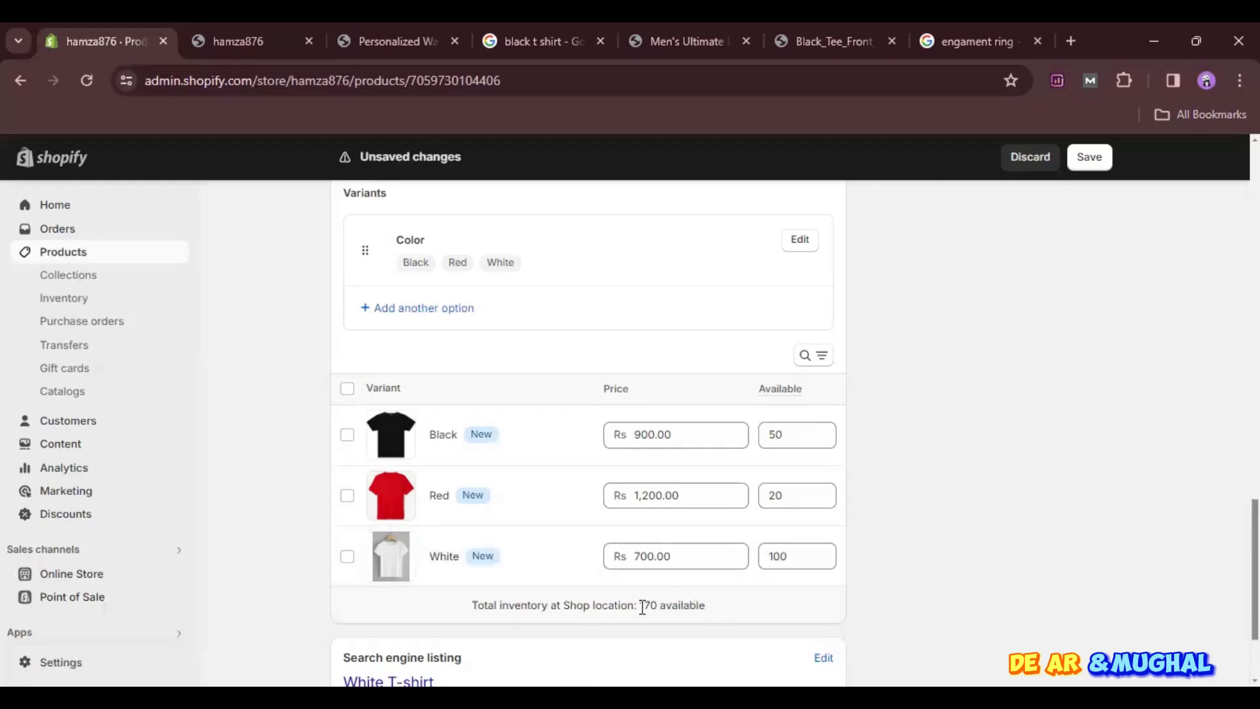
- Set the product's shipping weight to 0.1 kg
{"action": "scroll", "coordinate": [557, 564], "scroll_direction": "down", "scroll_amount": 1}
{"action": "scroll", "coordinate": [557, 564], "scroll_direction": "up", "scroll_amount": 5}
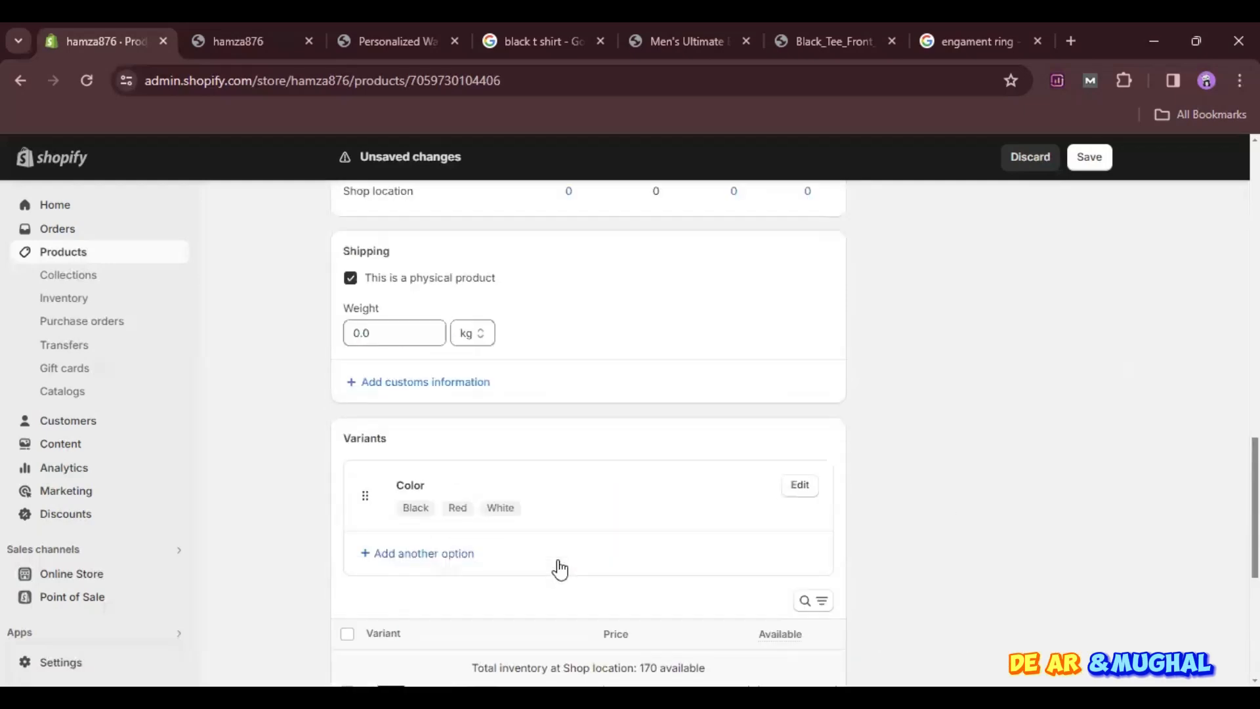
{"action": "left_click", "coordinate": [416, 416]}
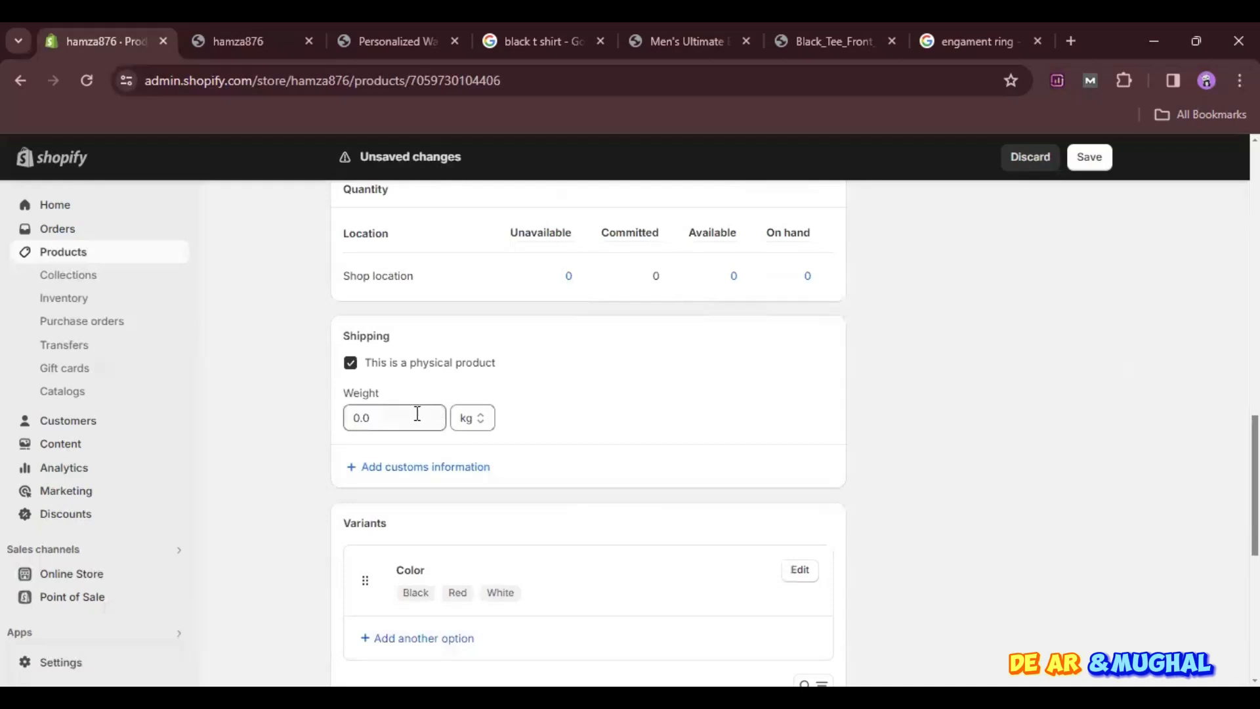
{"action": "double_click", "coordinate": [412, 413]}
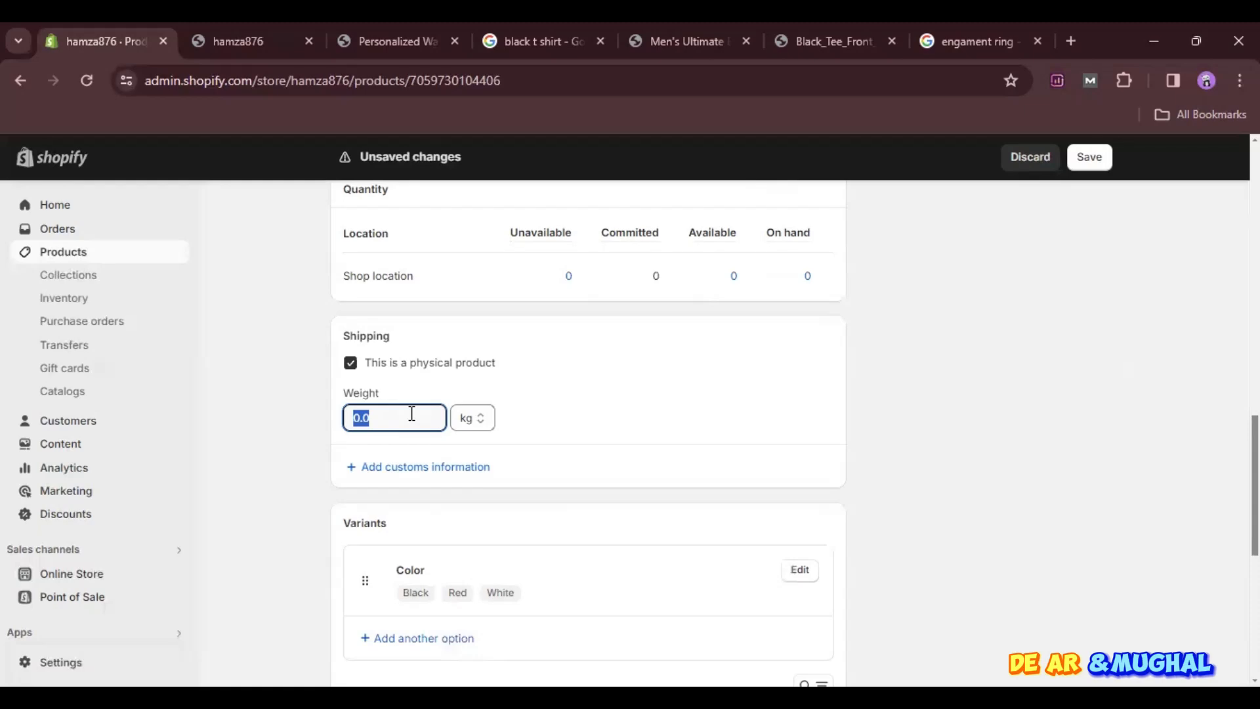
{"action": "left_click", "coordinate": [412, 414]}
{"action": "left_click_drag", "start_coordinate": [501, 380], "coordinate": [434, 414]}
{"action": "left_click", "coordinate": [429, 416]}
{"action": "left_click", "coordinate": [435, 420]}
{"action": "key", "text": "BackSpace"}
{"action": "key", "text": "BackSpace"}
{"action": "type", "text": ".1"}
{"action": "left_click", "coordinate": [576, 402]}
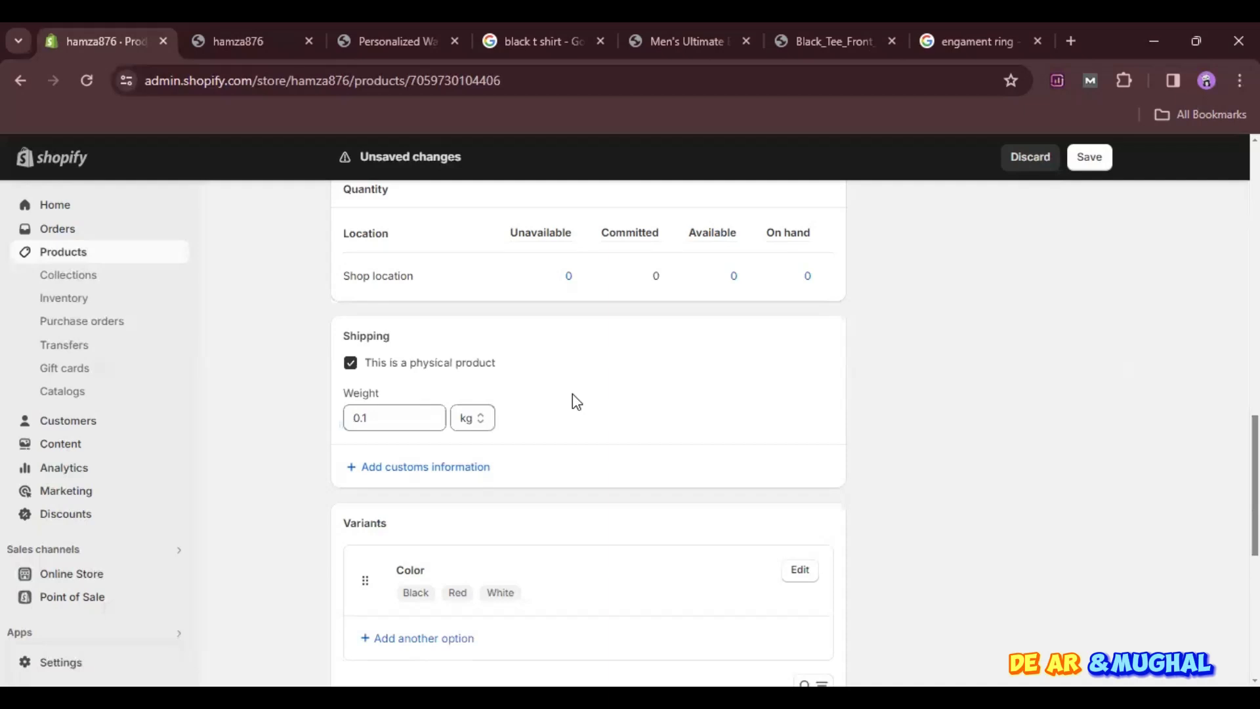
- Review the product's details from description to variants and save the product
{"action": "scroll", "coordinate": [576, 401], "scroll_direction": "up", "scroll_amount": 6}
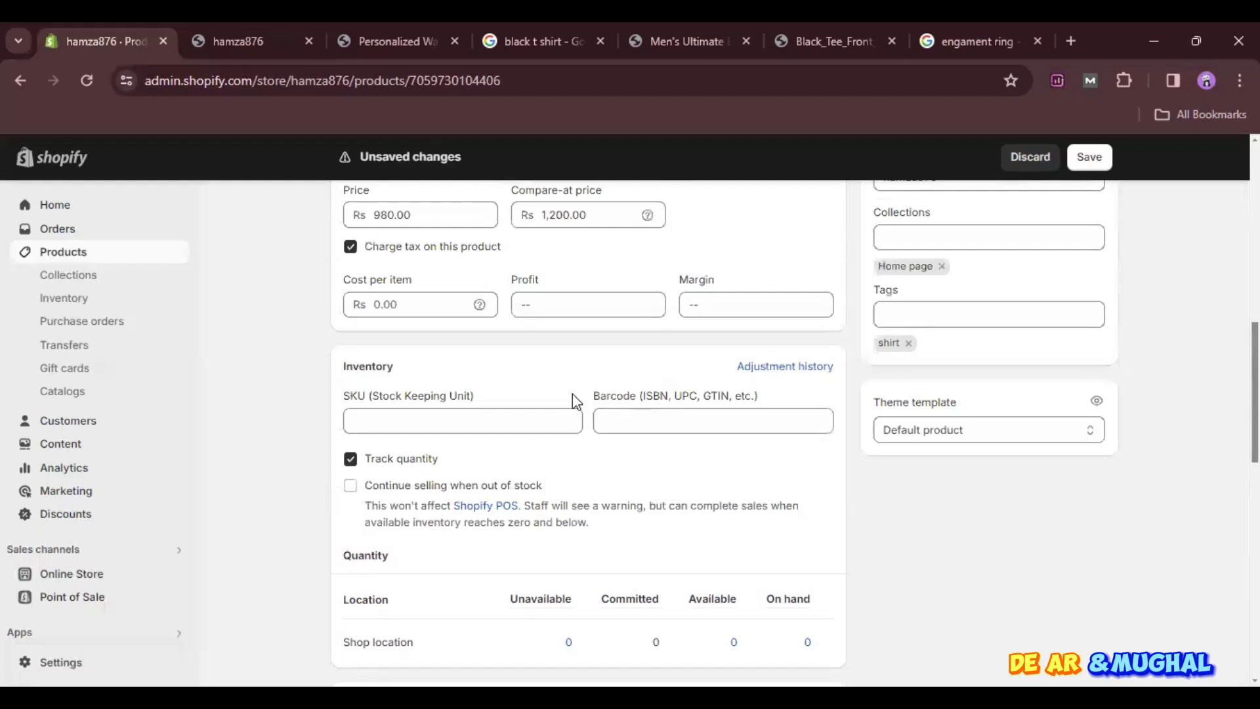
{"action": "scroll", "coordinate": [642, 402], "scroll_direction": "up", "scroll_amount": 1}
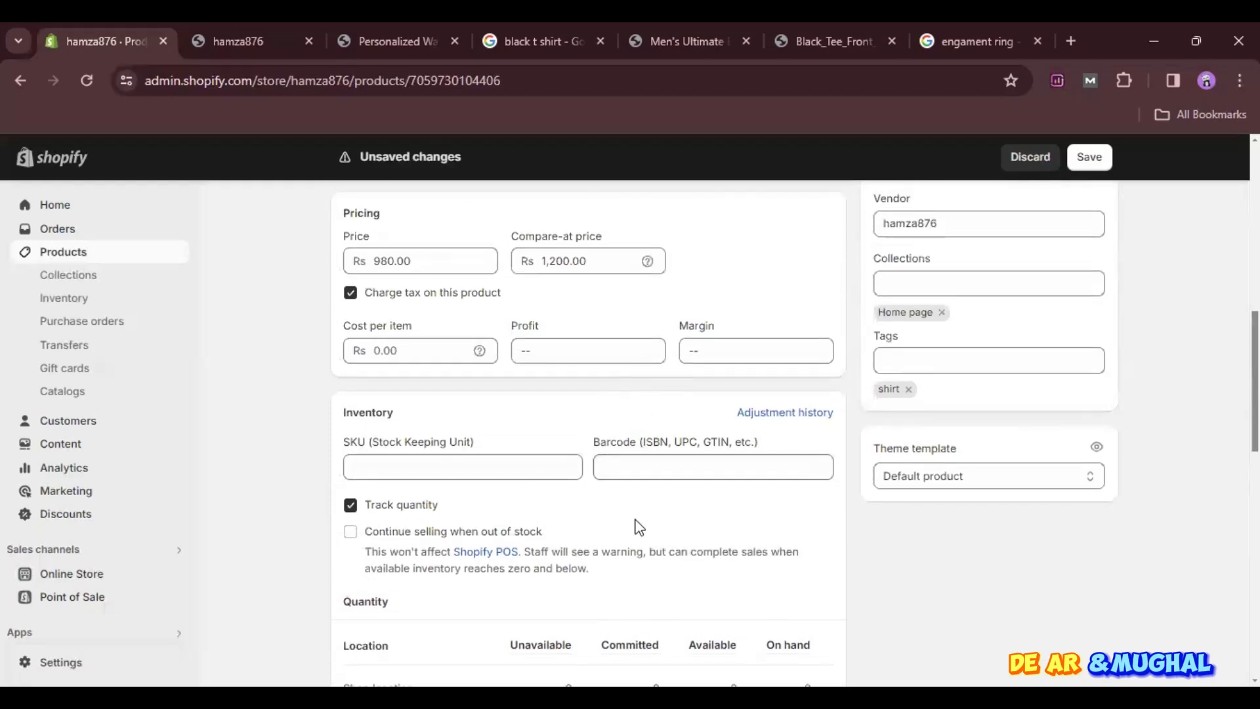
{"action": "scroll", "coordinate": [636, 526], "scroll_direction": "down", "scroll_amount": 6}
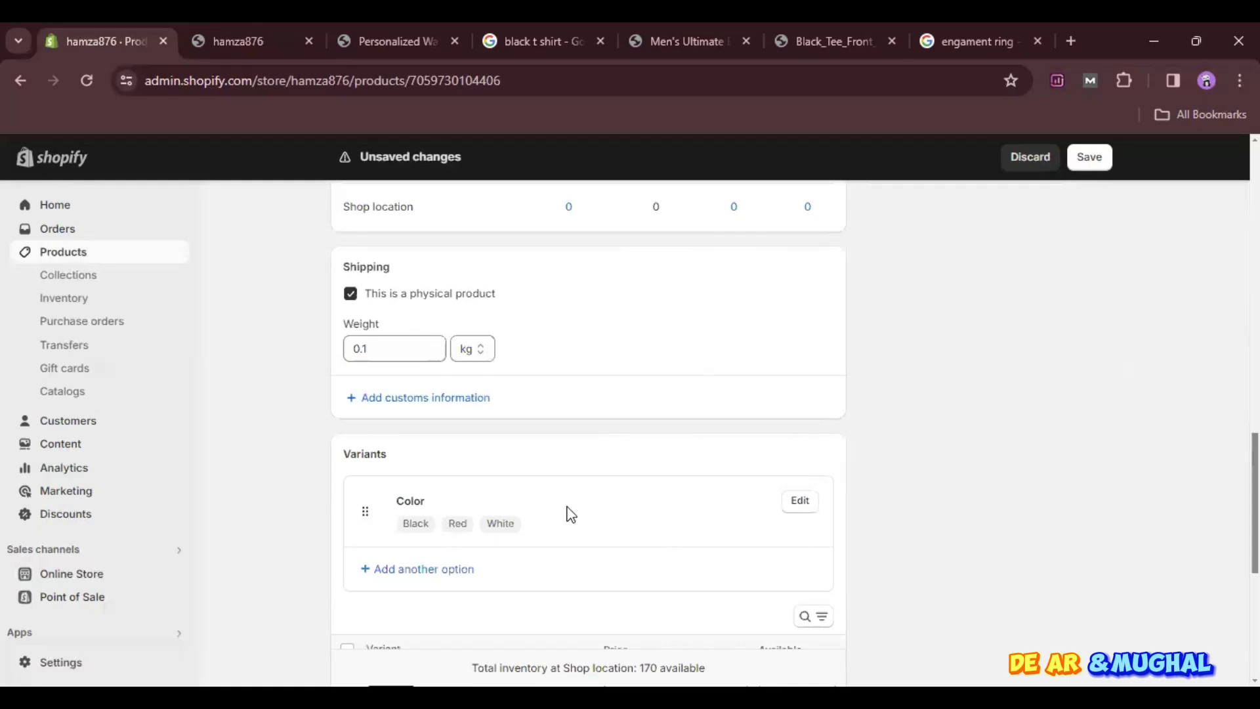
{"action": "scroll", "coordinate": [567, 513], "scroll_direction": "down", "scroll_amount": 5}
{"action": "scroll", "coordinate": [570, 513], "scroll_direction": "up", "scroll_amount": 12}
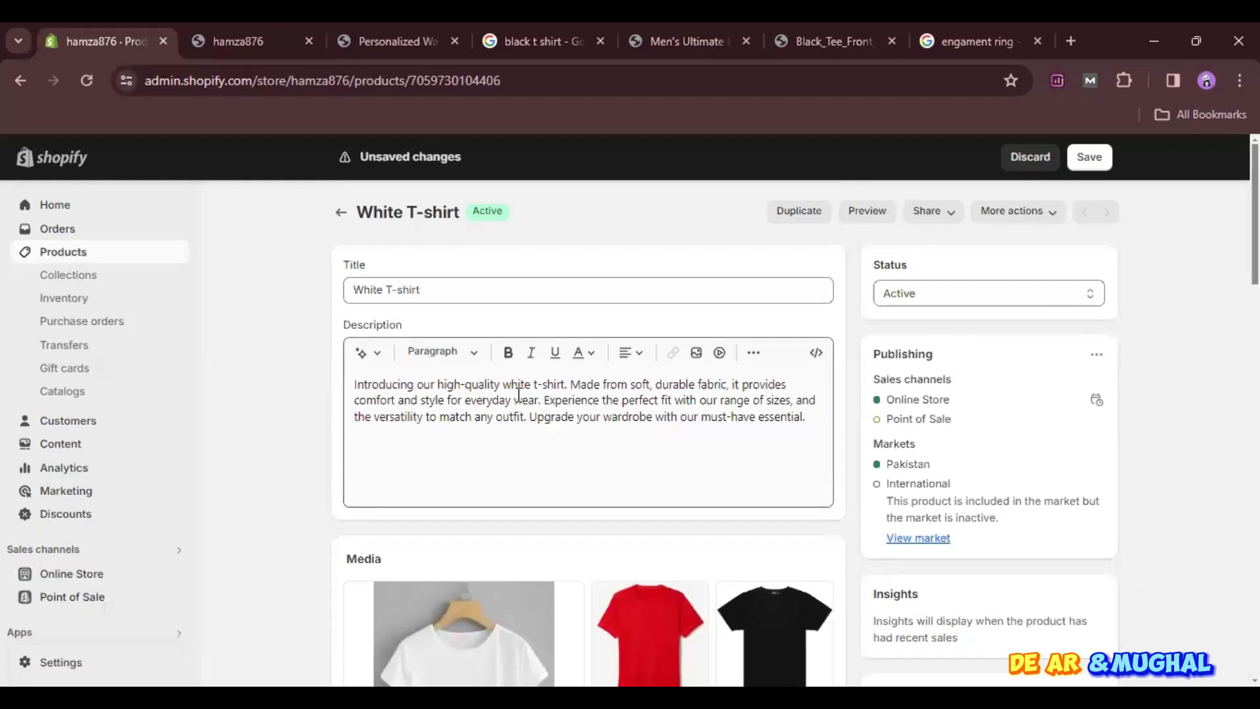
{"action": "scroll", "coordinate": [588, 413], "scroll_direction": "down", "scroll_amount": 6}
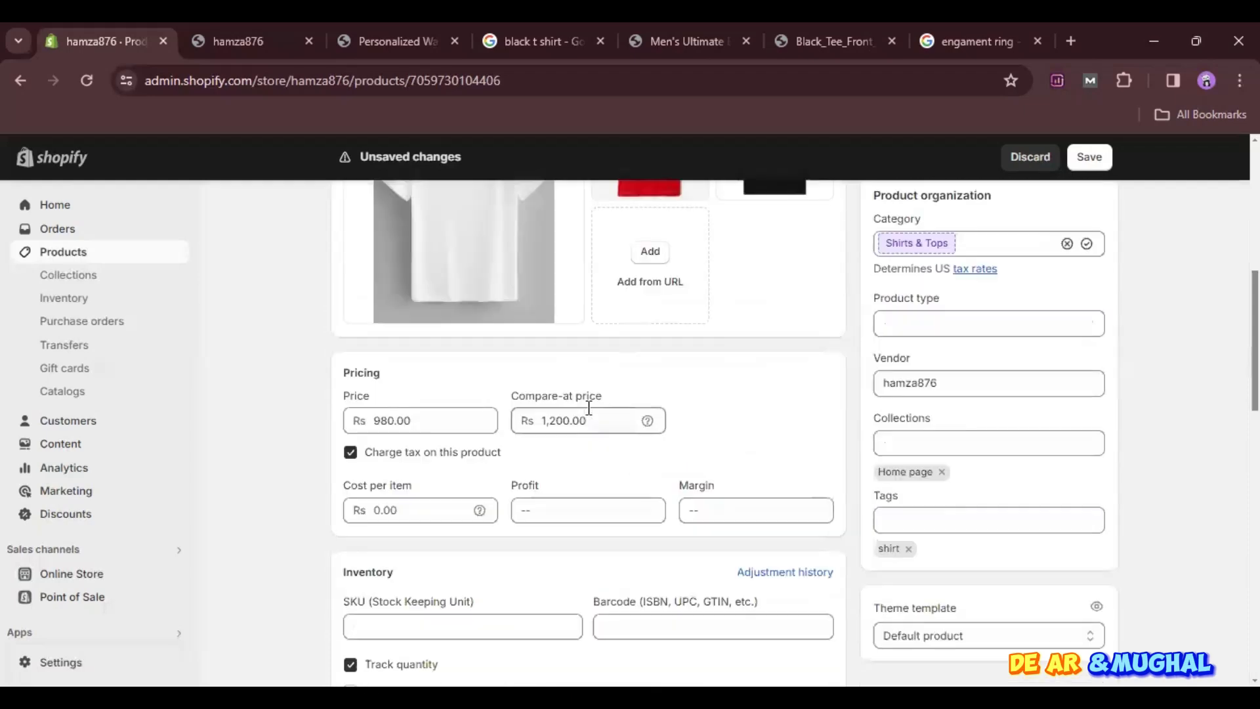
{"action": "scroll", "coordinate": [588, 408], "scroll_direction": "down", "scroll_amount": 5}
{"action": "scroll", "coordinate": [588, 407], "scroll_direction": "up", "scroll_amount": 10}
{"action": "scroll", "coordinate": [589, 407], "scroll_direction": "down", "scroll_amount": 6}
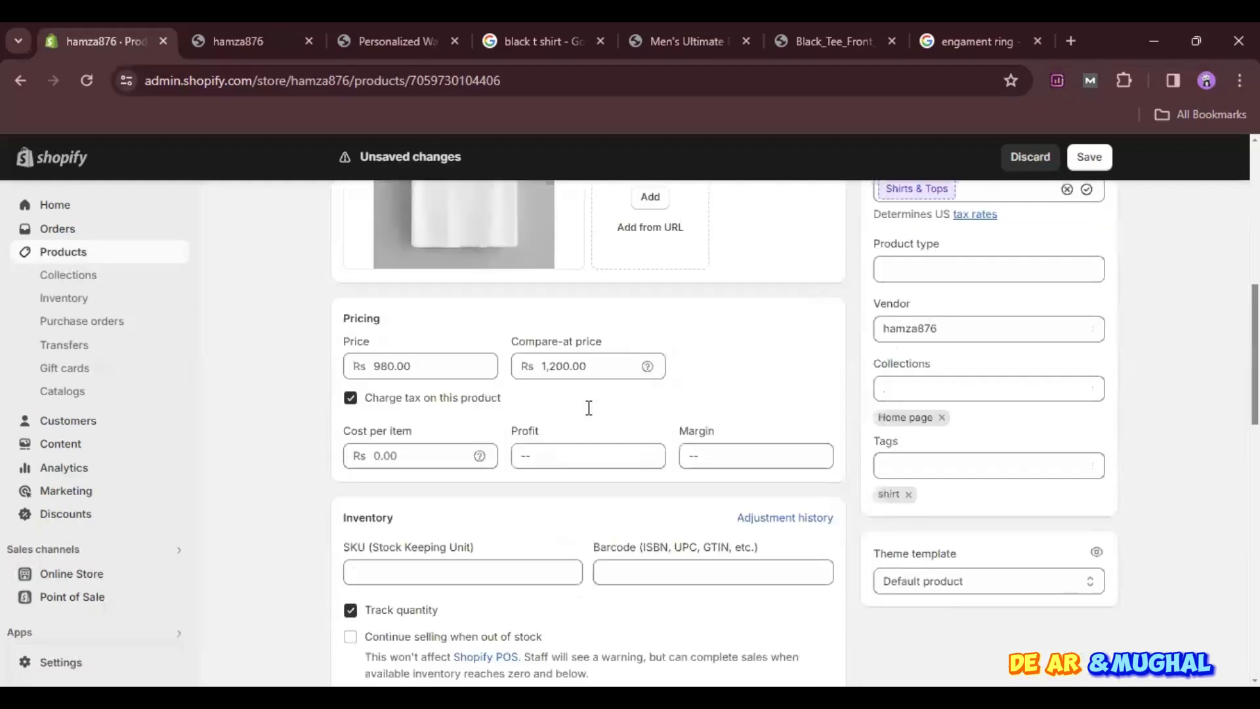
{"action": "scroll", "coordinate": [588, 408], "scroll_direction": "down", "scroll_amount": 10}
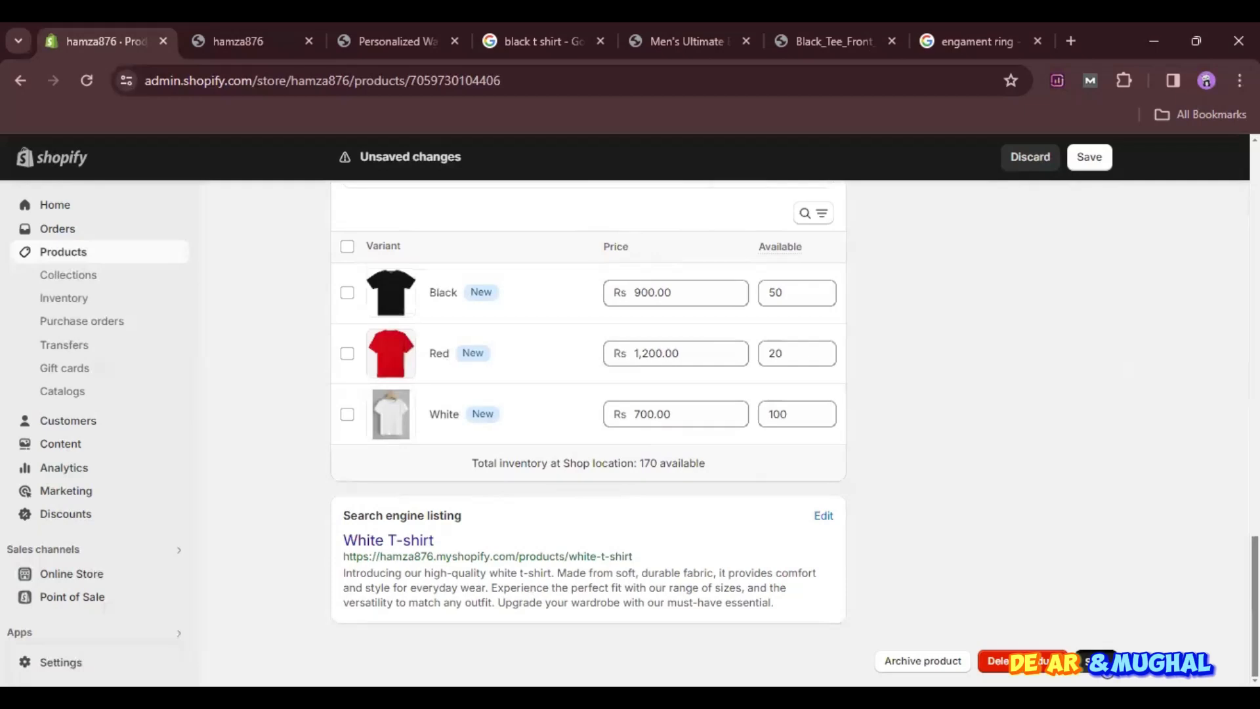
{"action": "left_click", "coordinate": [1105, 669]}
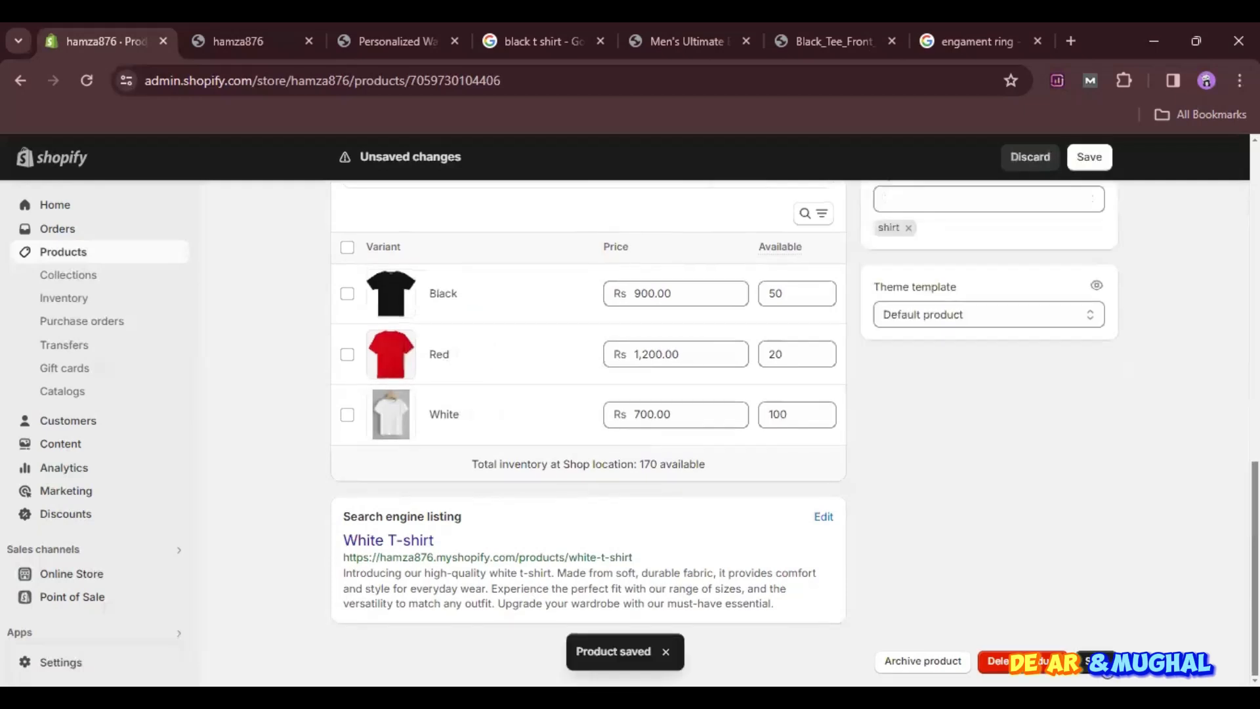
- Switch to the storefront, reload its home page and open the White T-shirt product page
{"action": "left_click", "coordinate": [261, 29]}
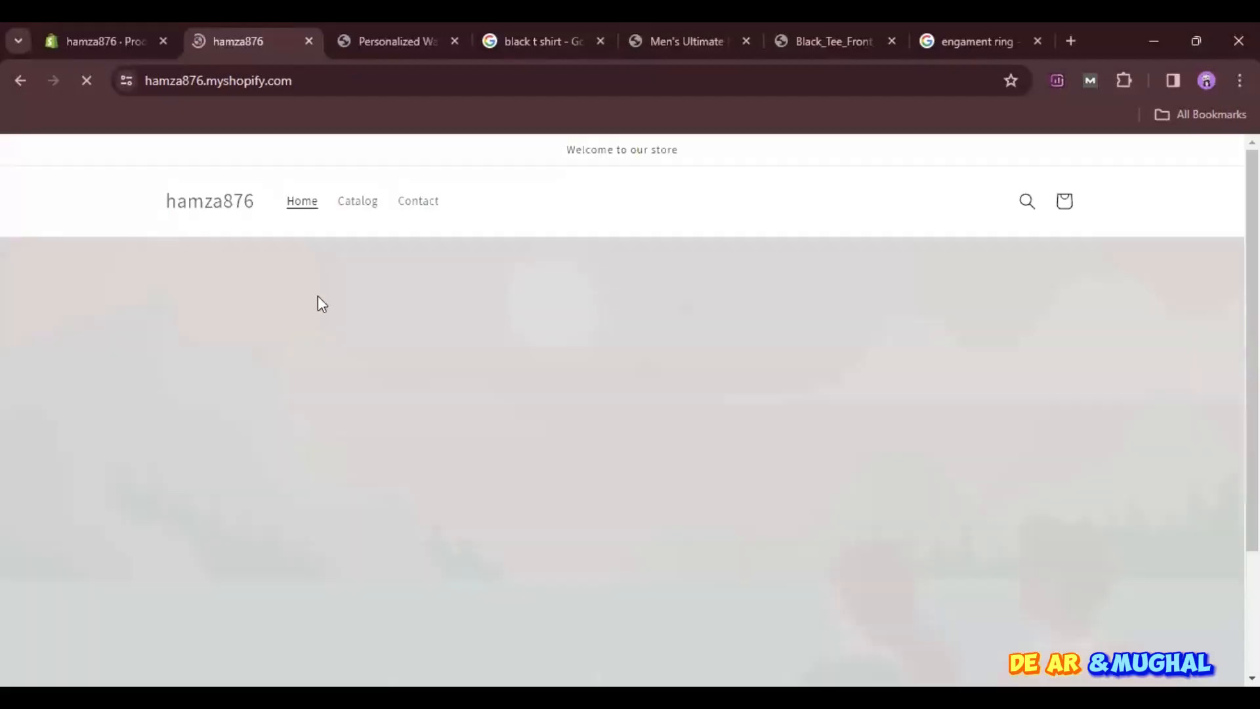
{"action": "scroll", "coordinate": [387, 361], "scroll_direction": "down", "scroll_amount": 10}
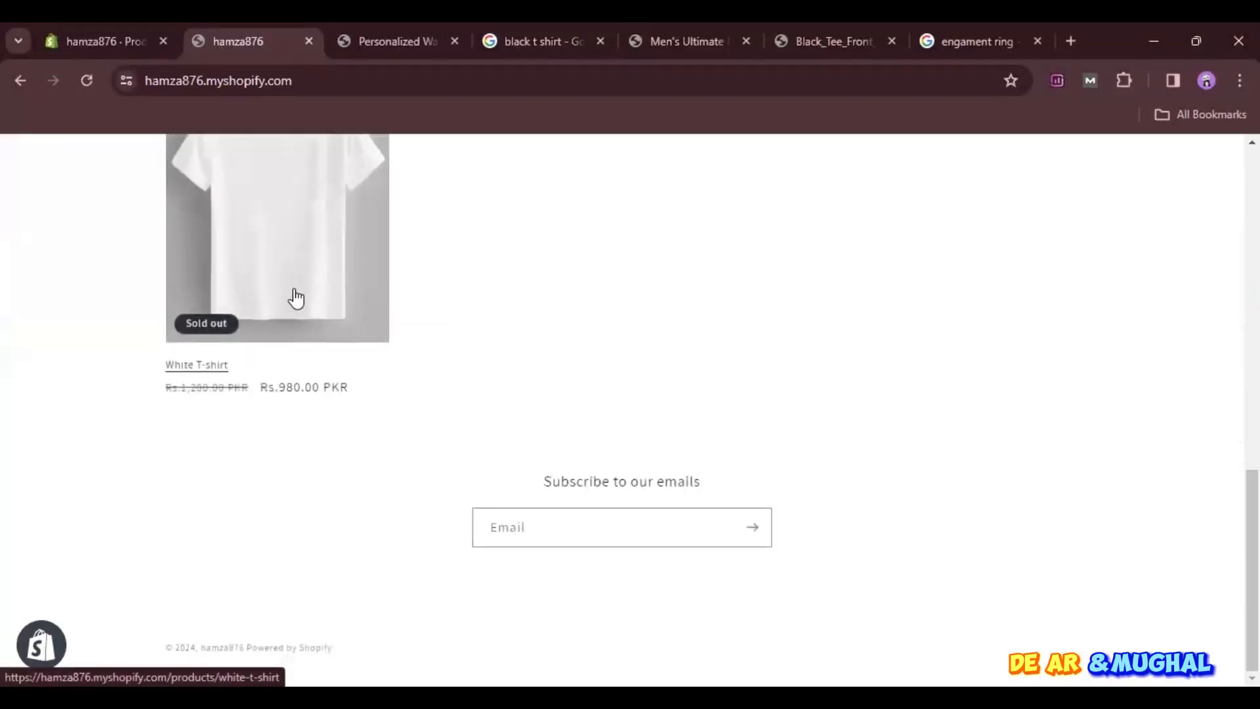
{"action": "left_click", "coordinate": [79, 80]}
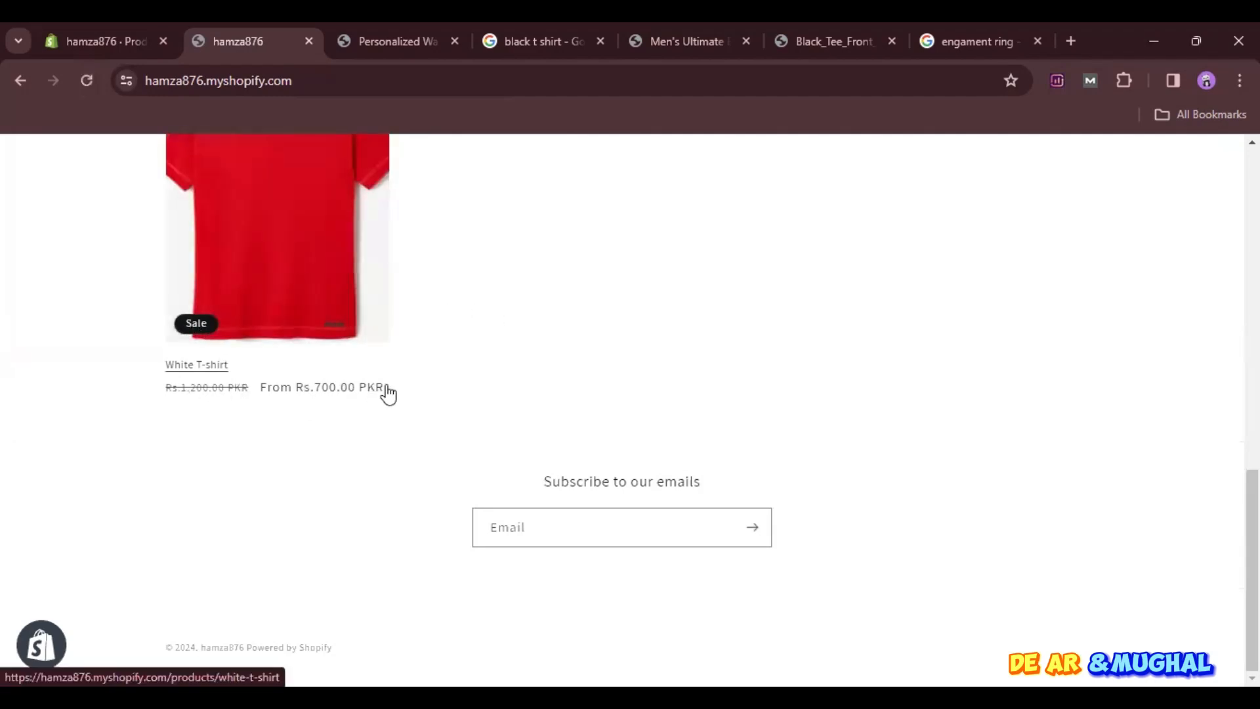
{"action": "scroll", "coordinate": [561, 296], "scroll_direction": "up", "scroll_amount": 2}
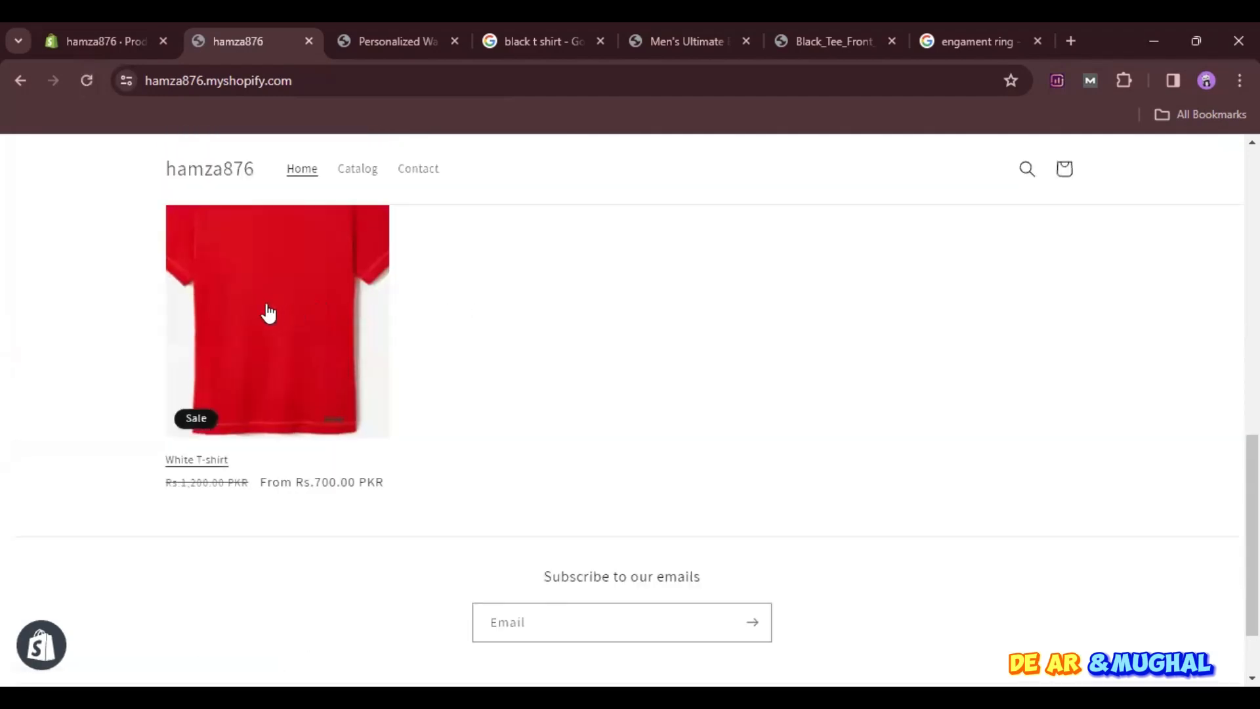
{"action": "left_click", "coordinate": [243, 375]}
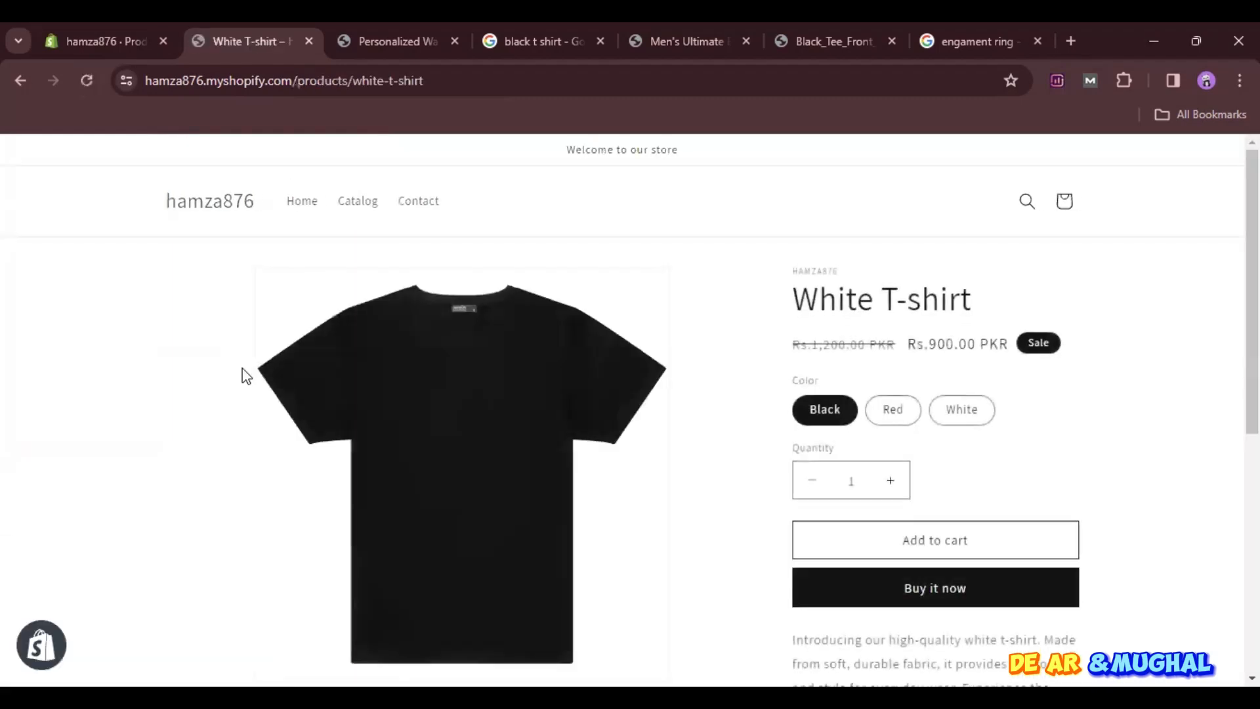
- Preview the Red, Black and White variants on the product page and raise the White variant's order quantity to 3
{"action": "left_click", "coordinate": [882, 422]}
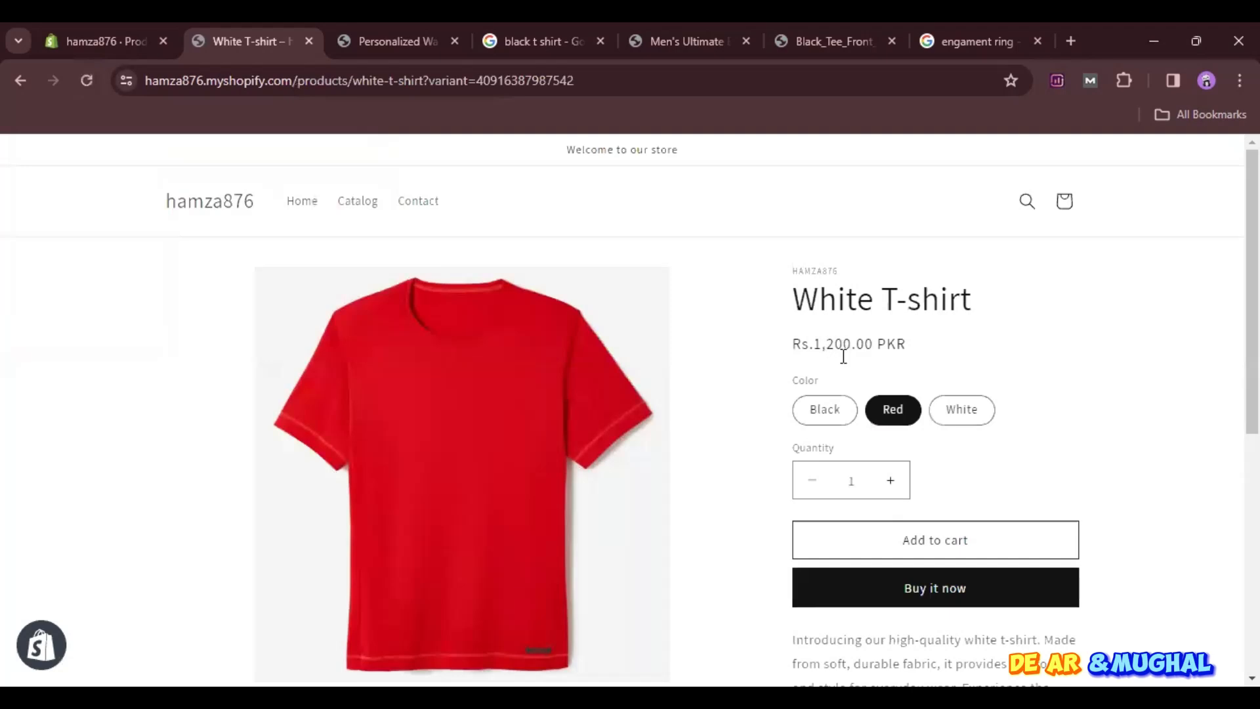
{"action": "left_click", "coordinate": [835, 414]}
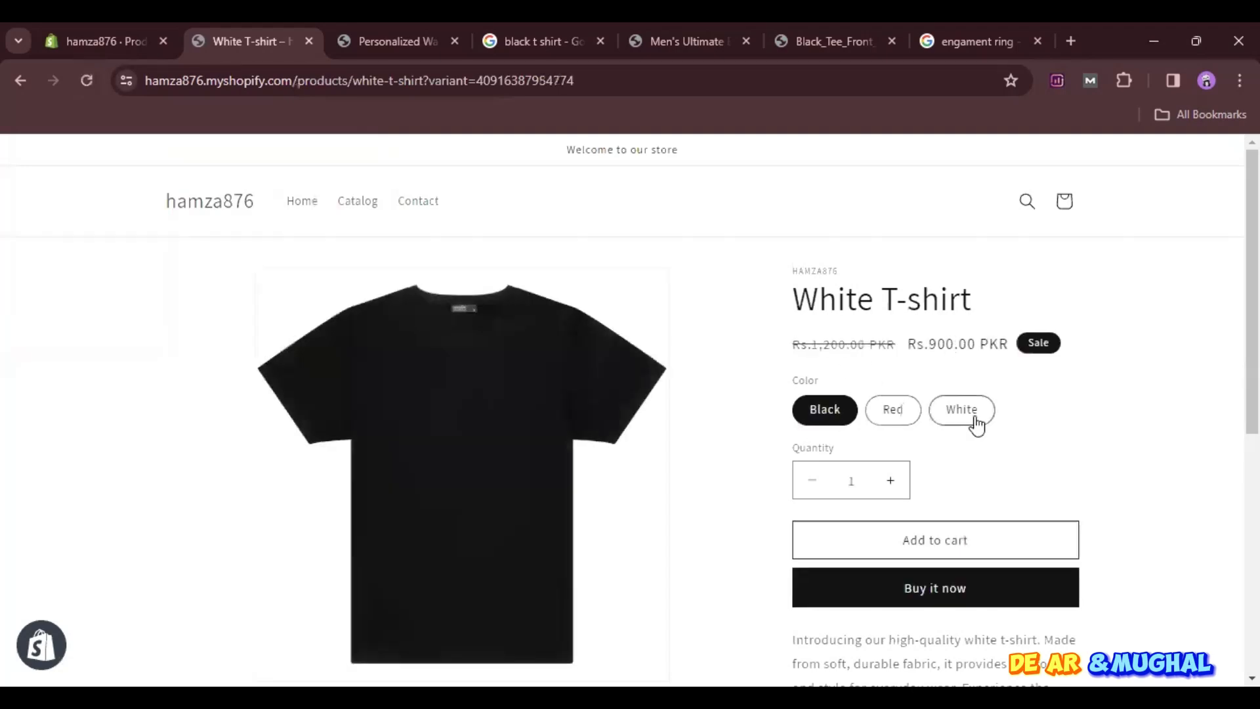
{"action": "left_click", "coordinate": [976, 423]}
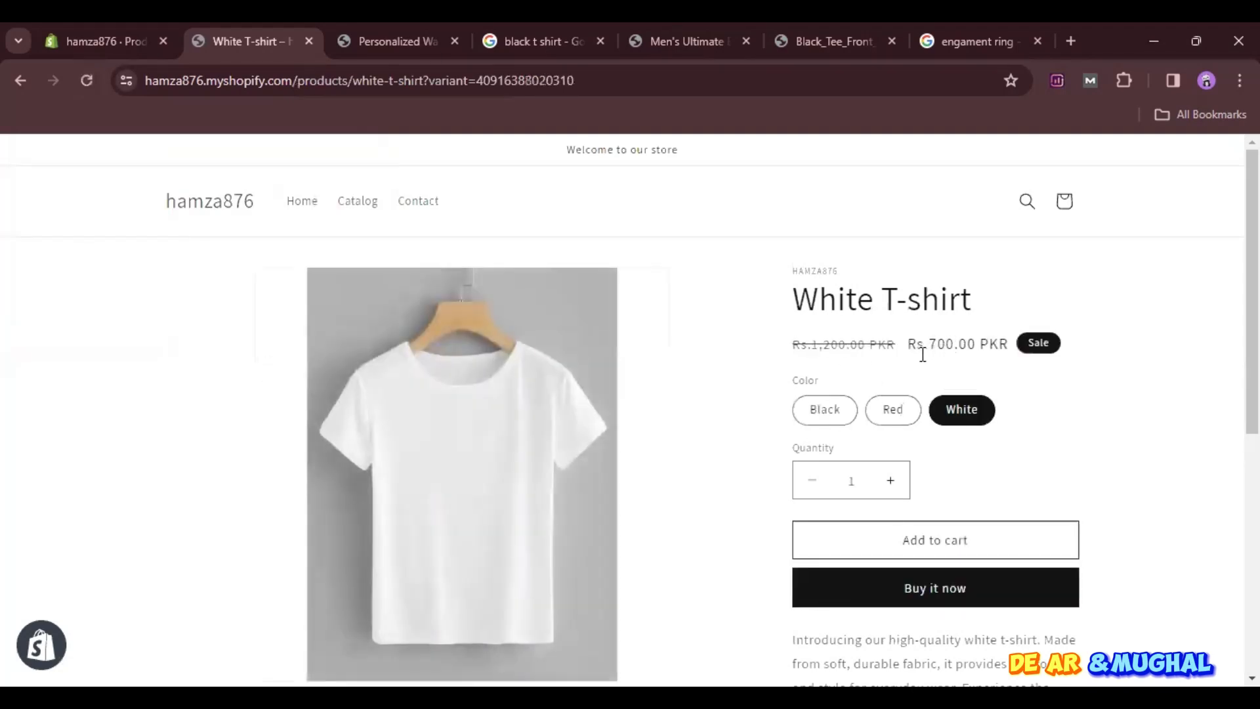
{"action": "left_click", "coordinate": [891, 483]}
{"action": "left_click", "coordinate": [891, 482]}
{"action": "scroll", "coordinate": [914, 475], "scroll_direction": "down", "scroll_amount": 2}
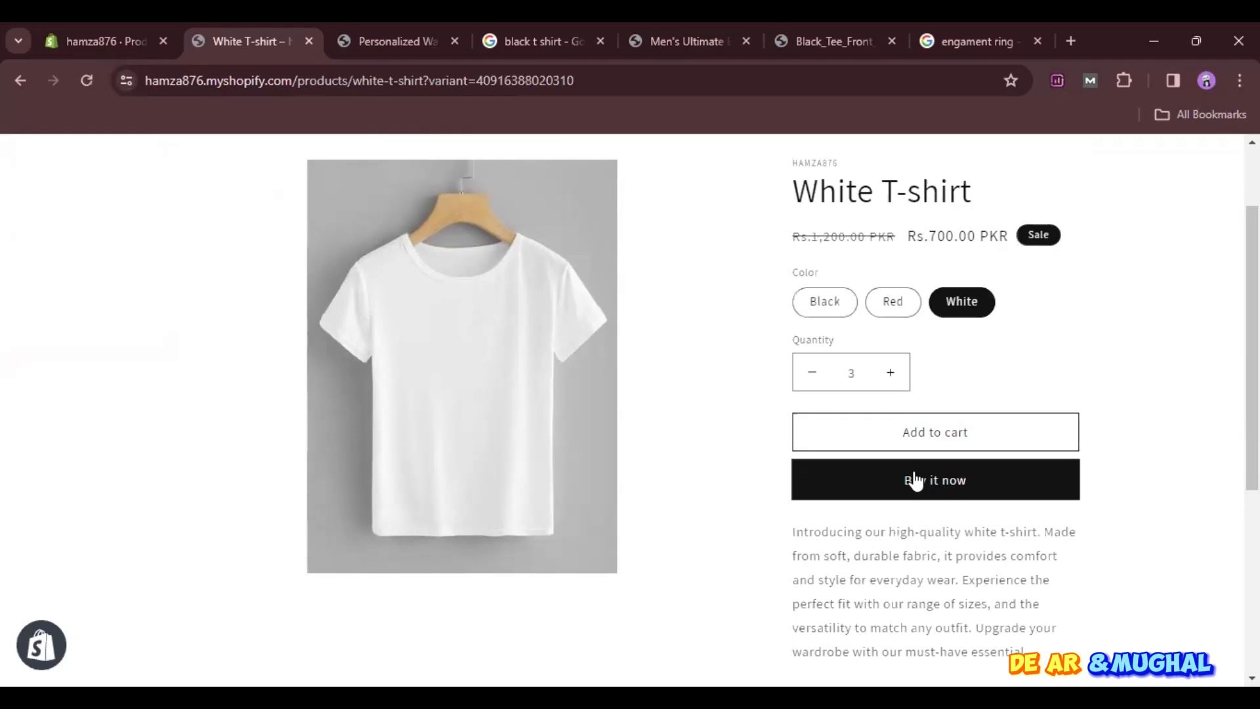
- Compare the images and prices of the Red and Black variants on the product page
{"action": "left_click", "coordinate": [890, 309]}
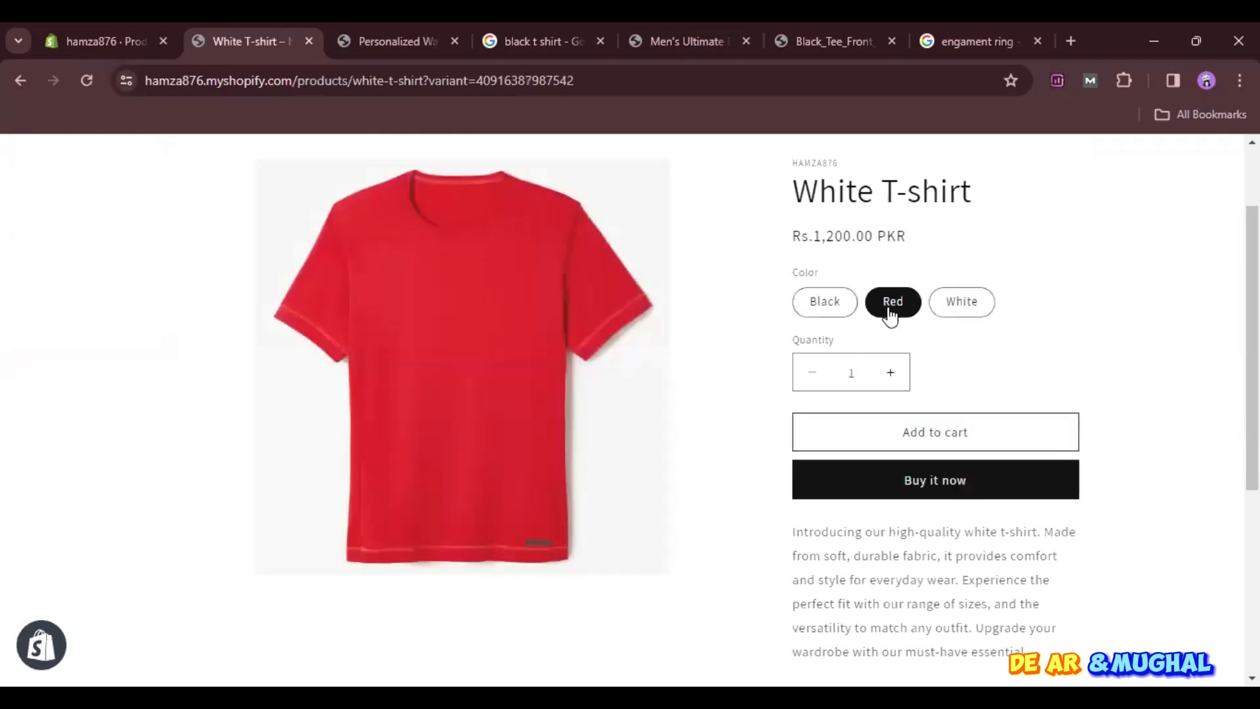
{"action": "left_click", "coordinate": [837, 302]}
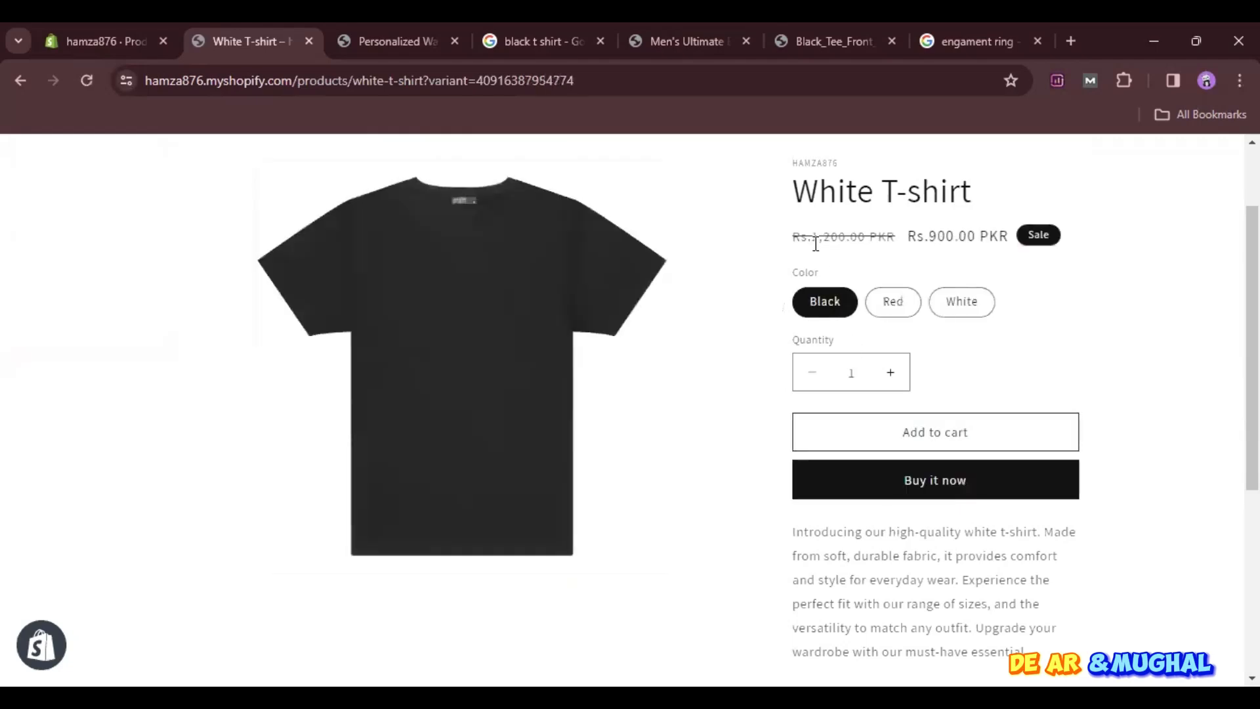
{"action": "left_click", "coordinate": [898, 315]}
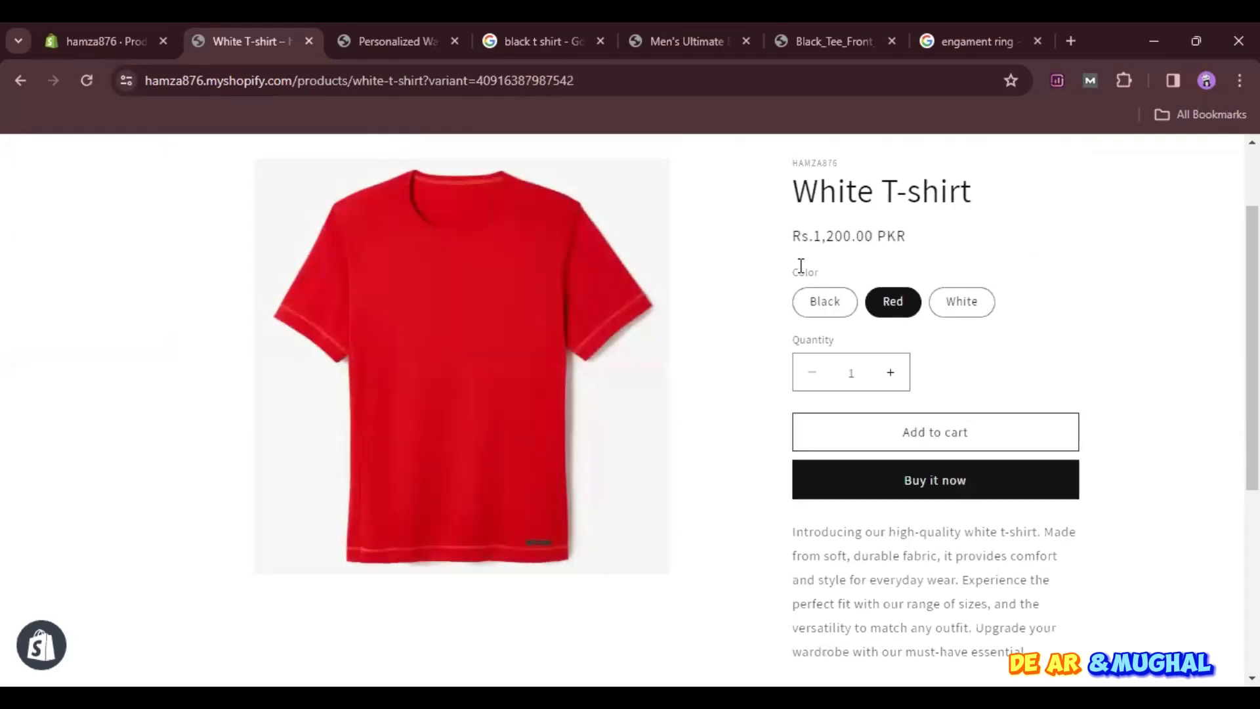
- Return to the Shopify admin and leave the product editor for the Products list, discarding the unsaved changes
{"action": "left_click", "coordinate": [99, 40]}
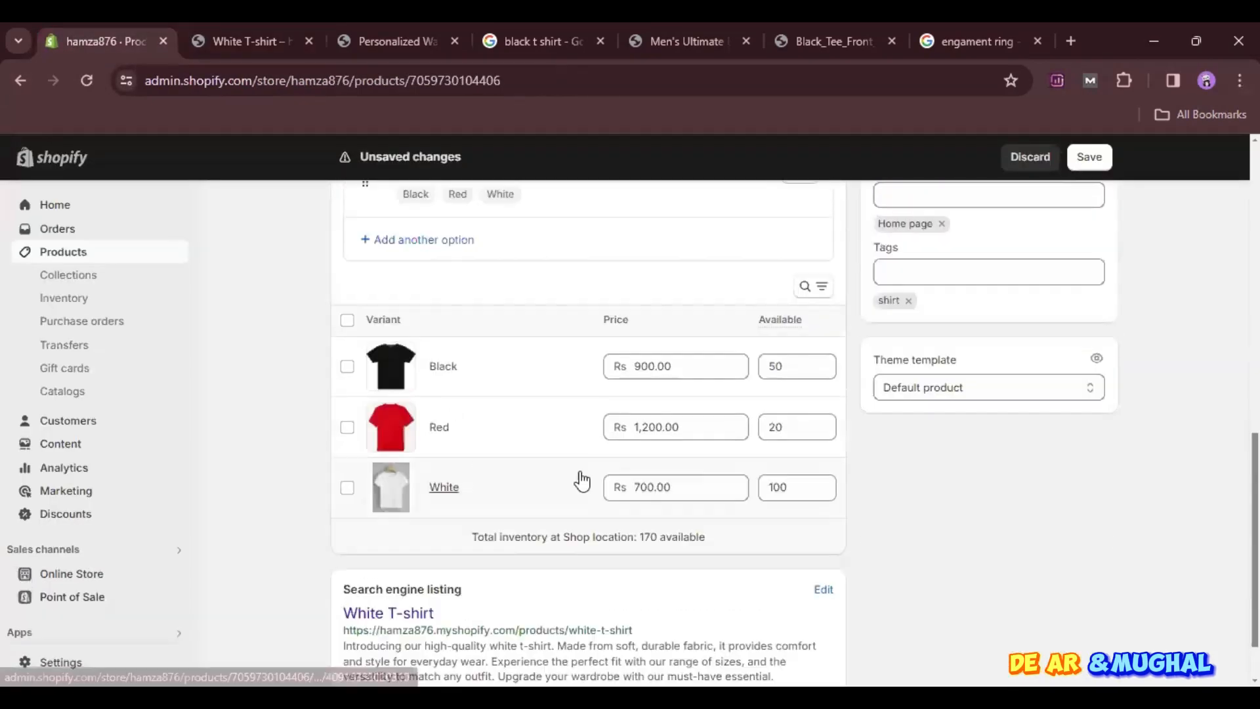
{"action": "scroll", "coordinate": [589, 487], "scroll_direction": "up", "scroll_amount": 6}
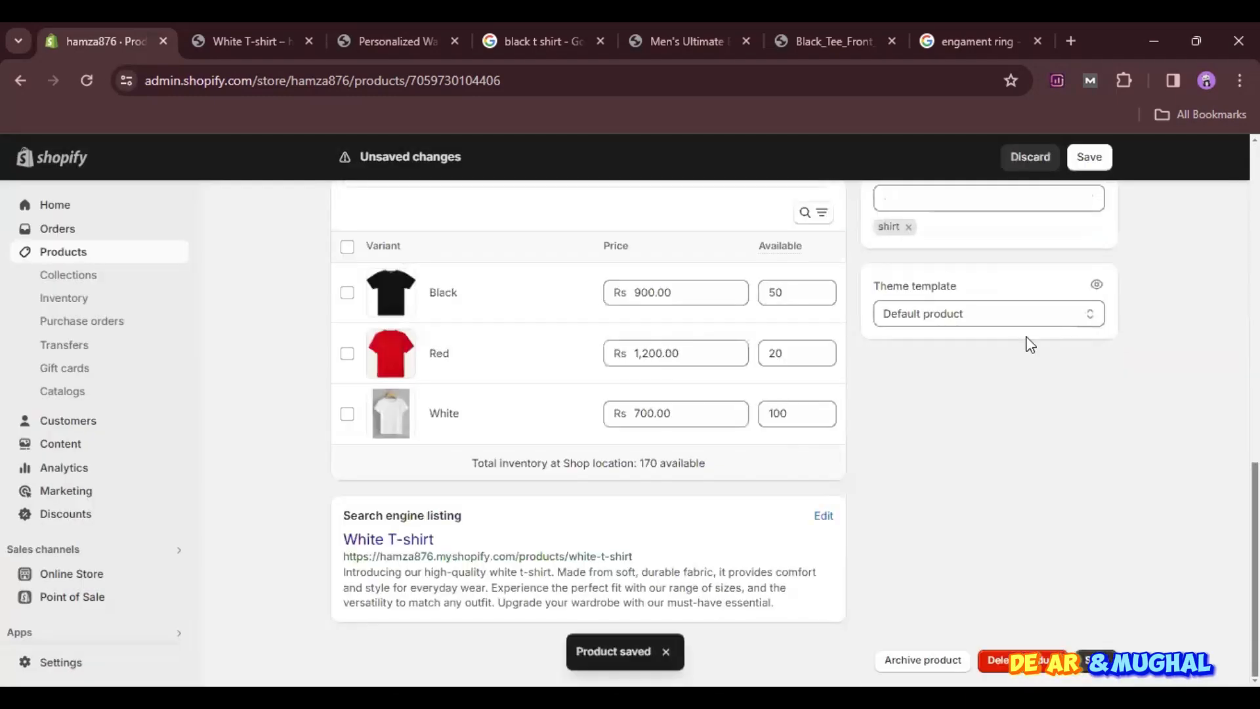
{"action": "scroll", "coordinate": [1030, 345], "scroll_direction": "up", "scroll_amount": 10}
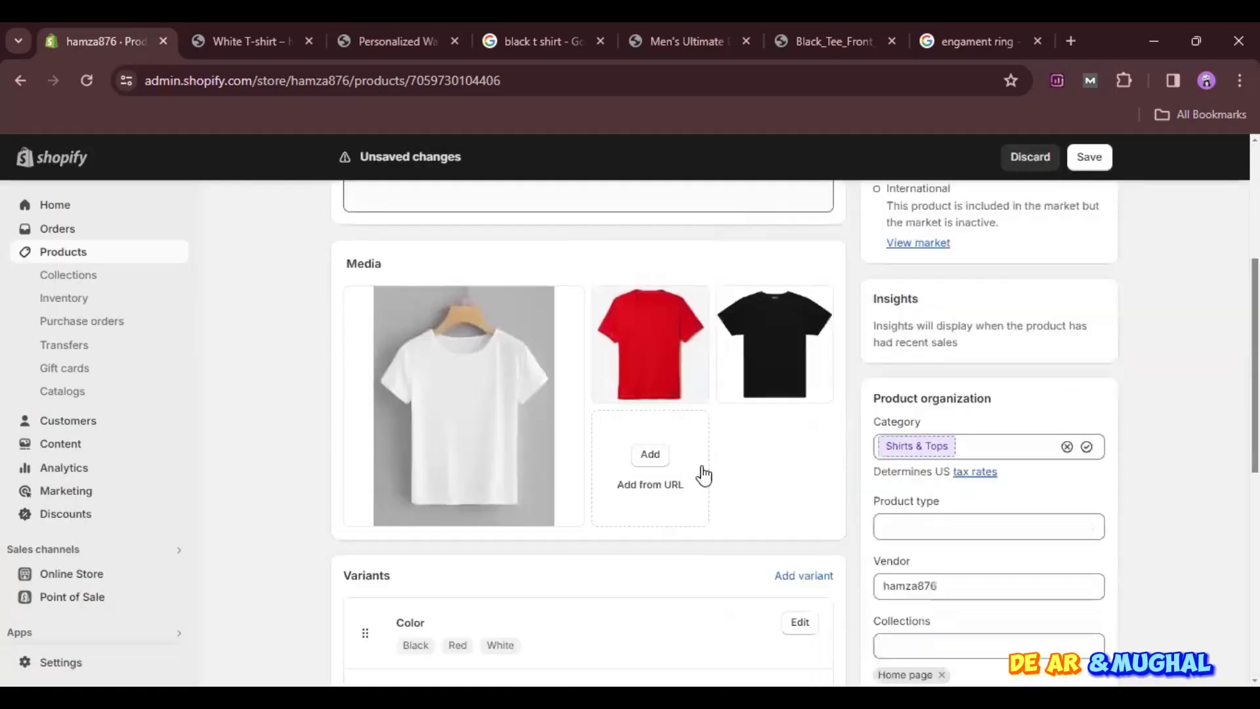
{"action": "scroll", "coordinate": [702, 472], "scroll_direction": "up", "scroll_amount": 5}
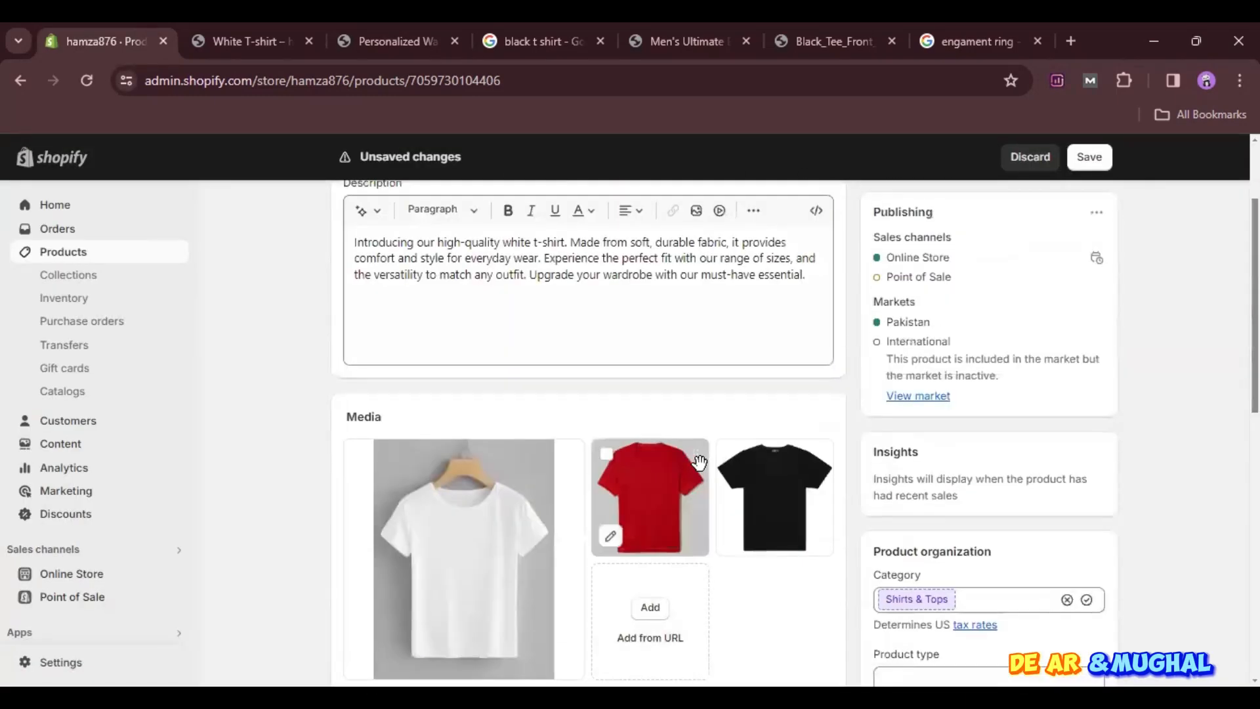
{"action": "left_click", "coordinate": [340, 215]}
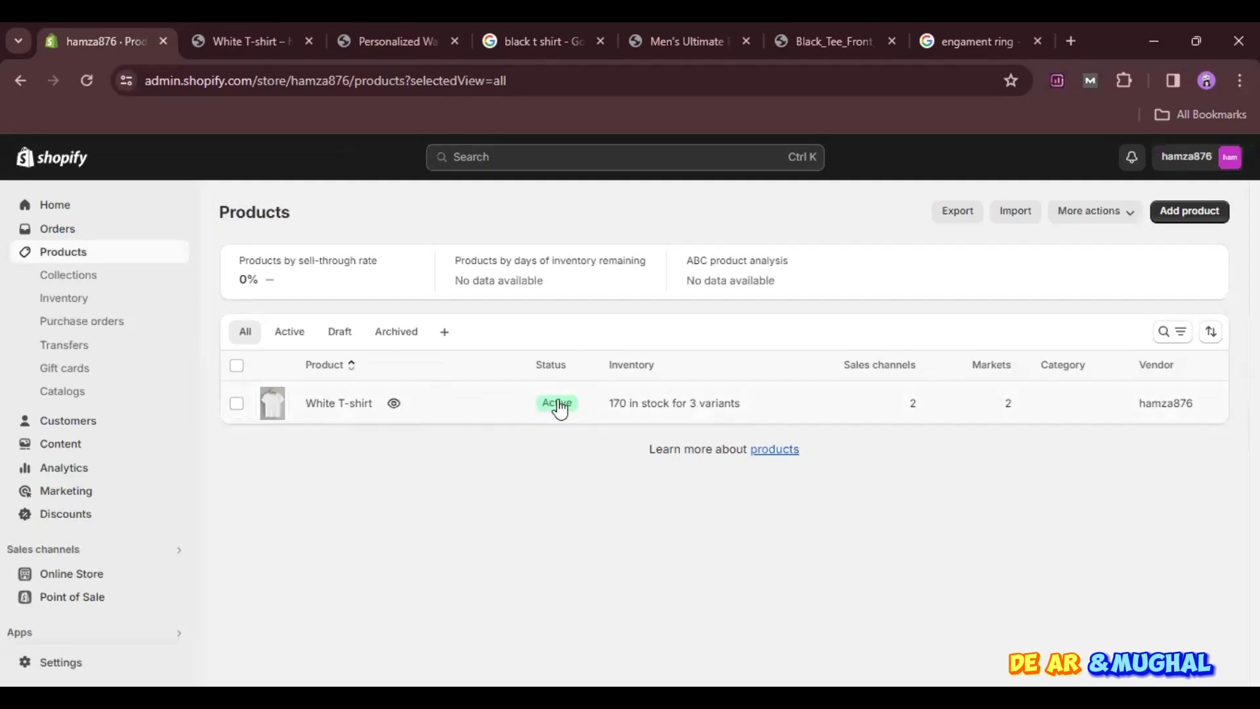
- Open the White T-shirt's store preview from the Products list and check its Red and White variants
{"action": "left_click", "coordinate": [392, 404]}
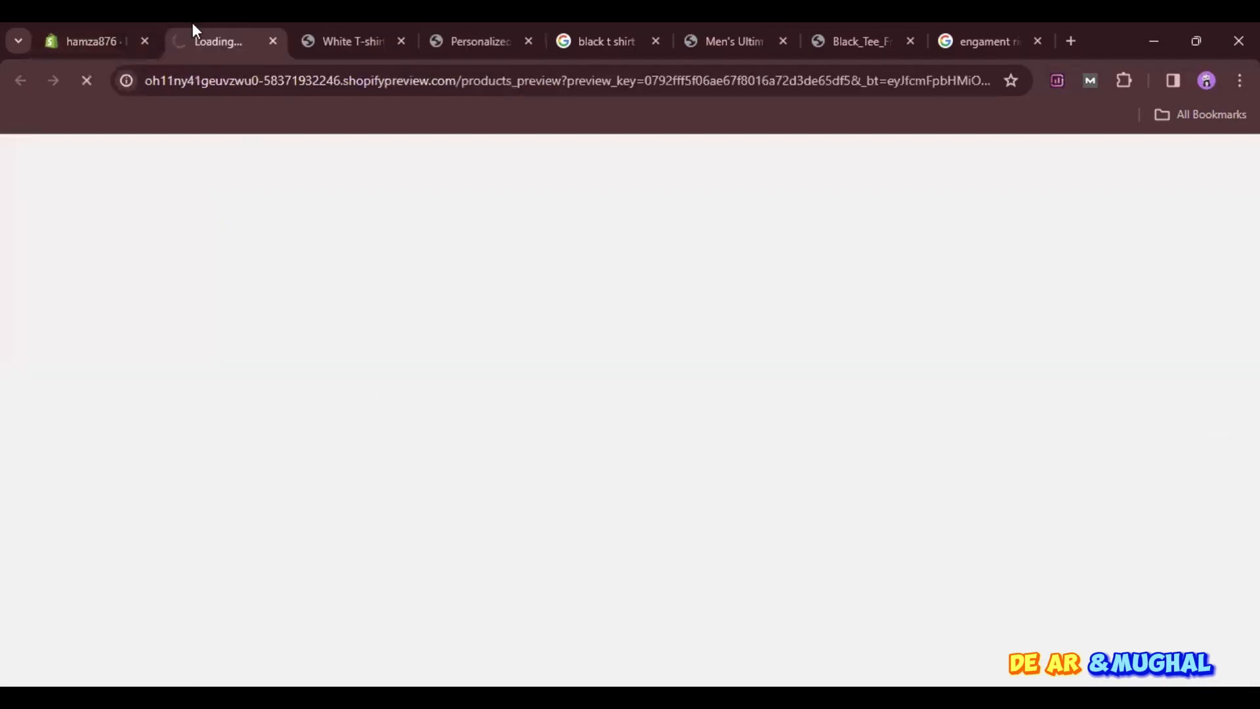
{"action": "scroll", "coordinate": [581, 535], "scroll_direction": "down", "scroll_amount": 7}
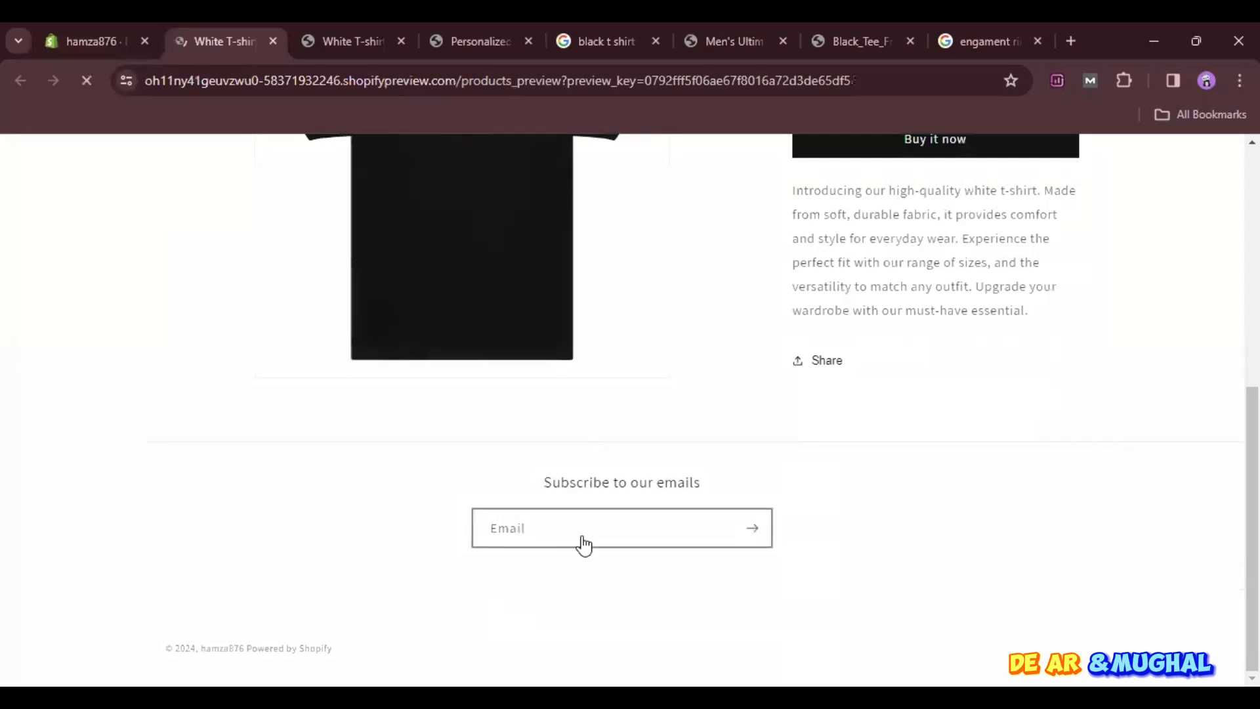
{"action": "scroll", "coordinate": [584, 543], "scroll_direction": "down", "scroll_amount": 5}
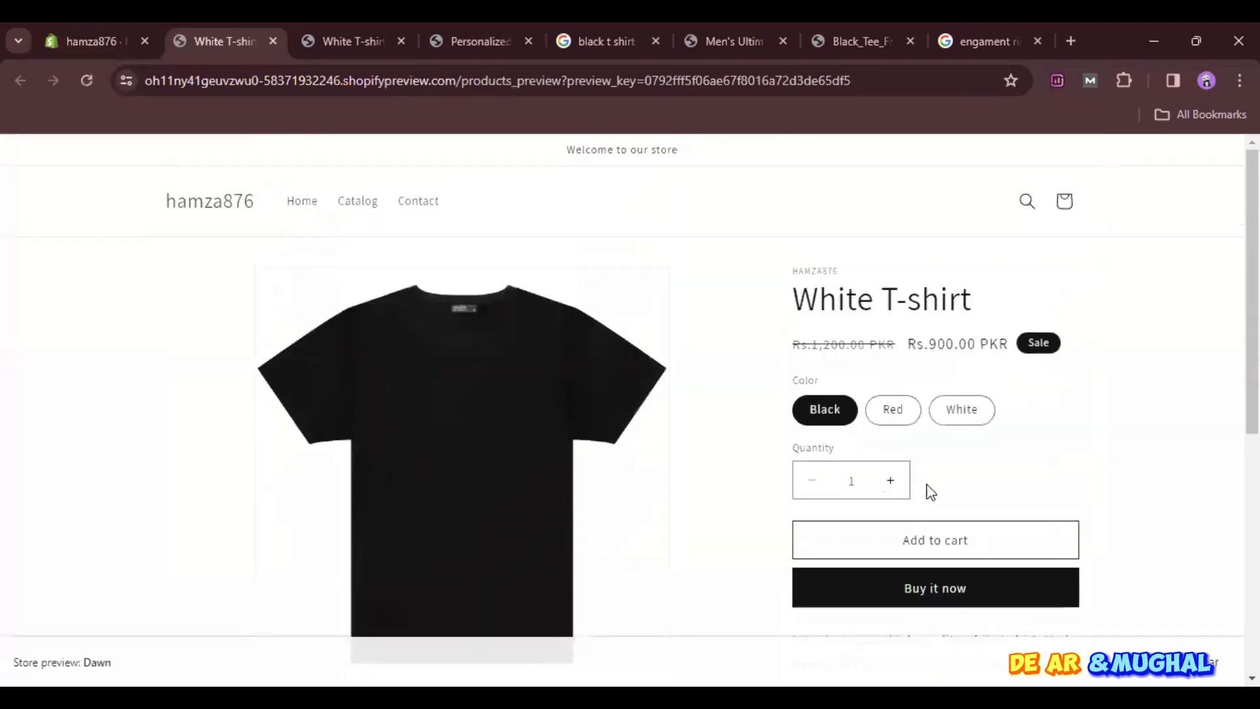
{"action": "left_click", "coordinate": [894, 412]}
{"action": "left_click", "coordinate": [986, 412]}
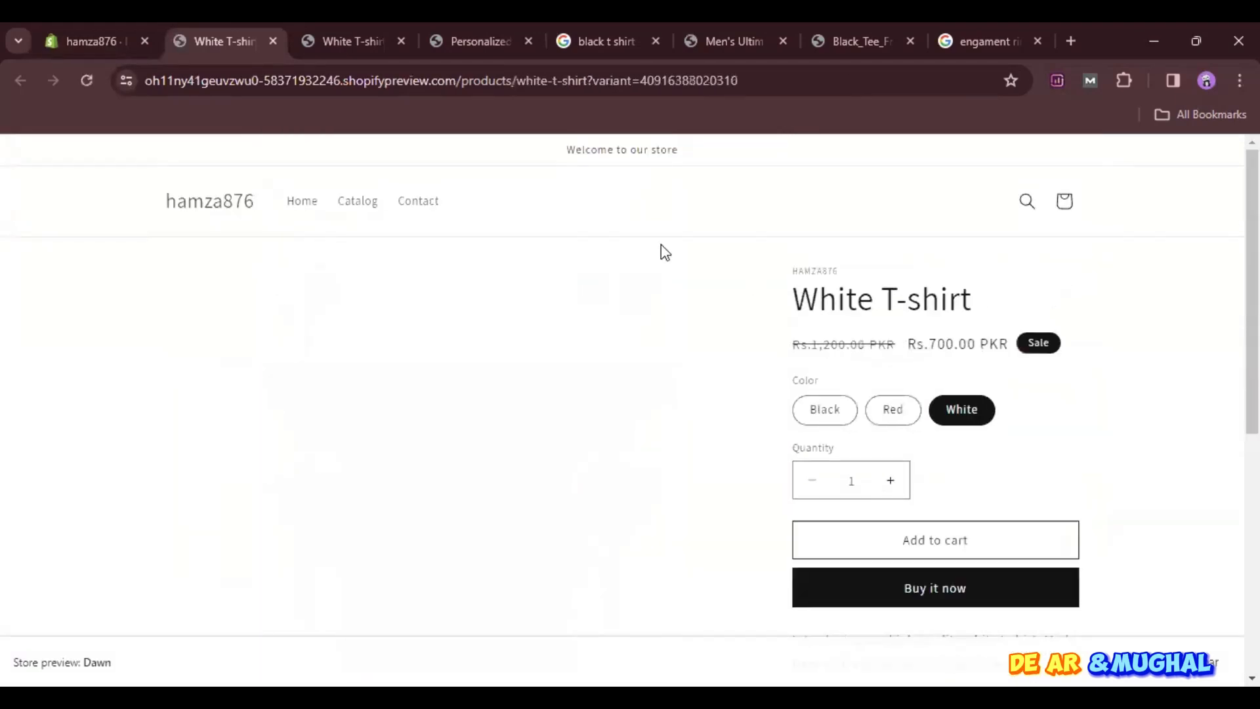
- Check the image and price of the Red, White and Black variants in the White T-shirt store preview
{"action": "left_click", "coordinate": [905, 420]}
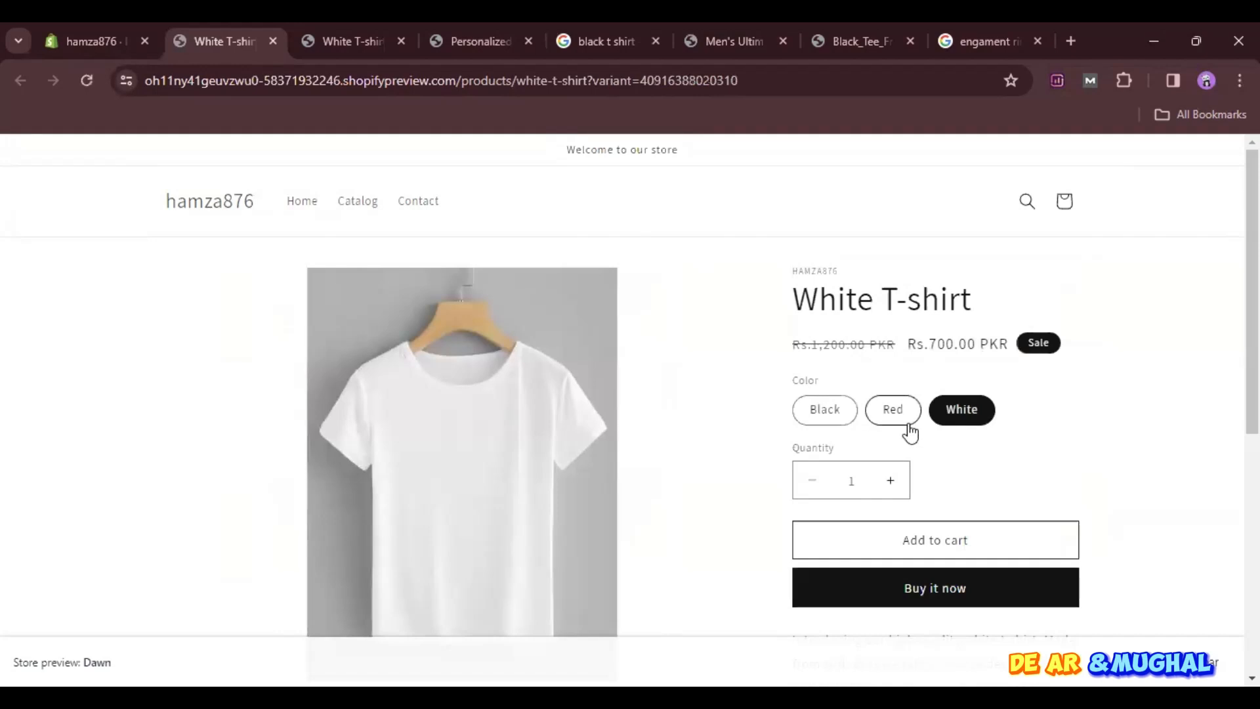
{"action": "left_click", "coordinate": [957, 415]}
{"action": "left_click", "coordinate": [811, 420]}
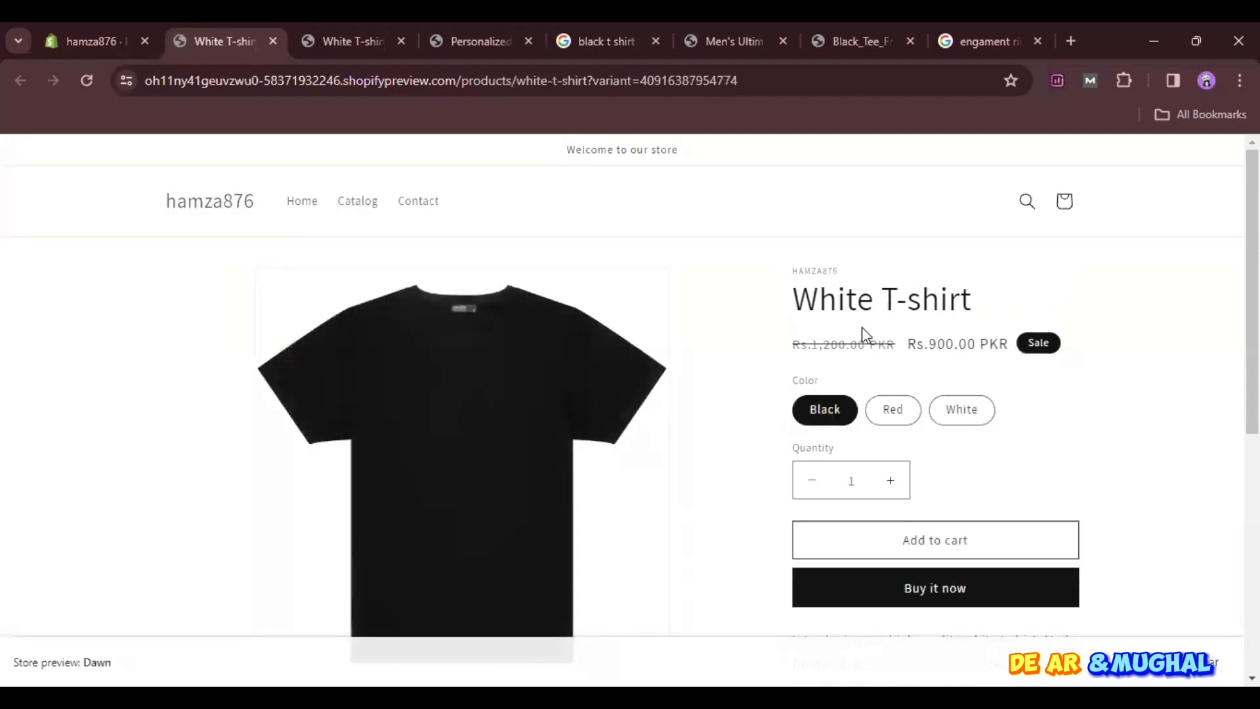
{"action": "left_click", "coordinate": [878, 416]}
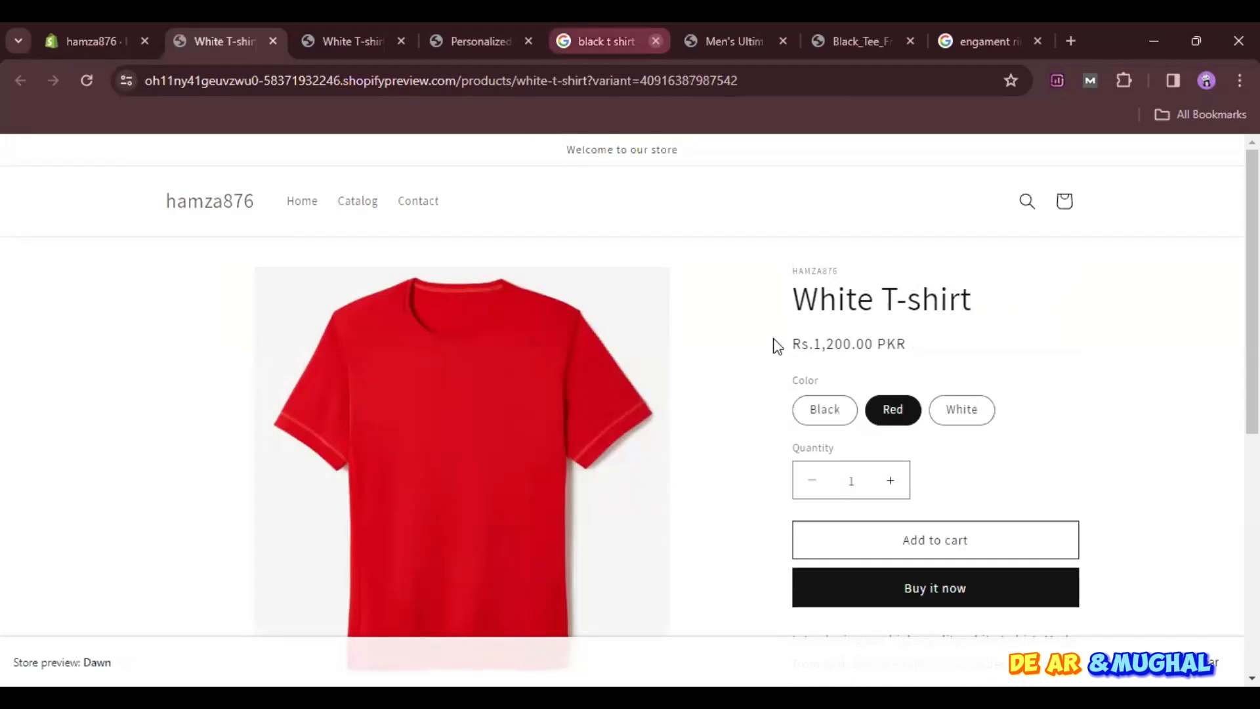
- Close the extra White T-shirt preview page and return to the Products list in the Shopify admin
{"action": "left_click", "coordinate": [468, 24]}
{"action": "left_click", "coordinate": [358, 41]}
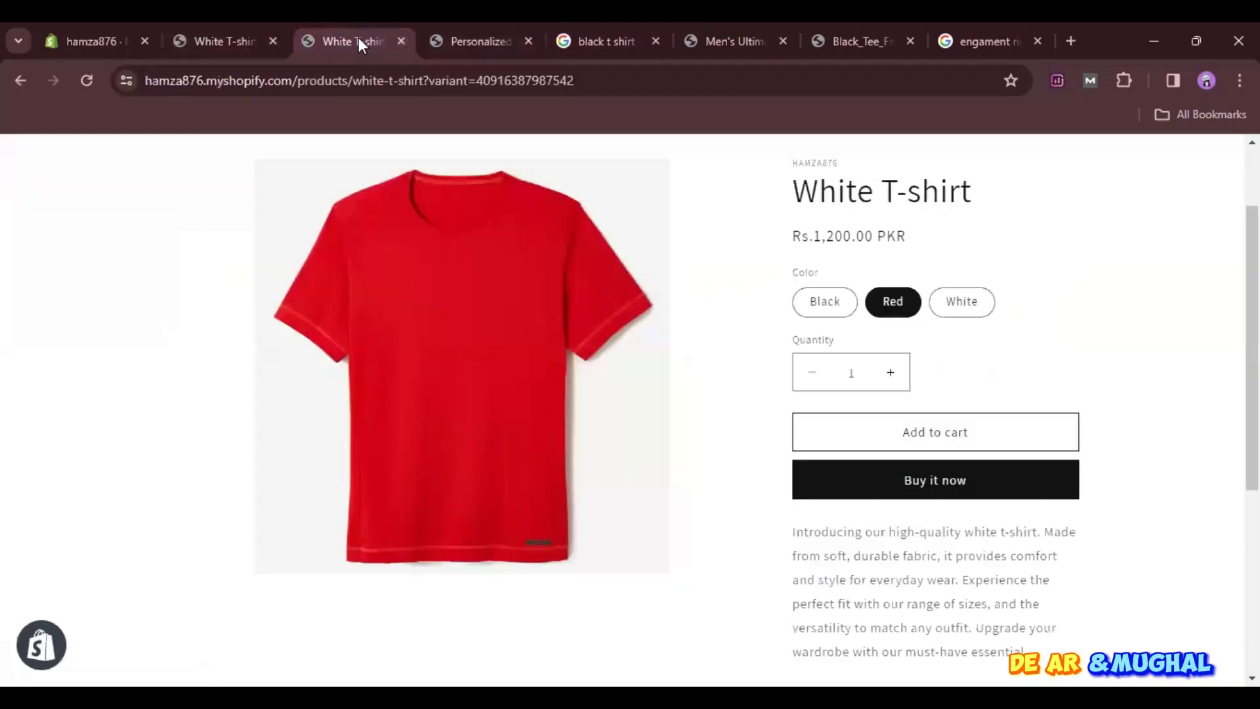
{"action": "left_click", "coordinate": [227, 41]}
{"action": "left_click", "coordinate": [273, 41]}
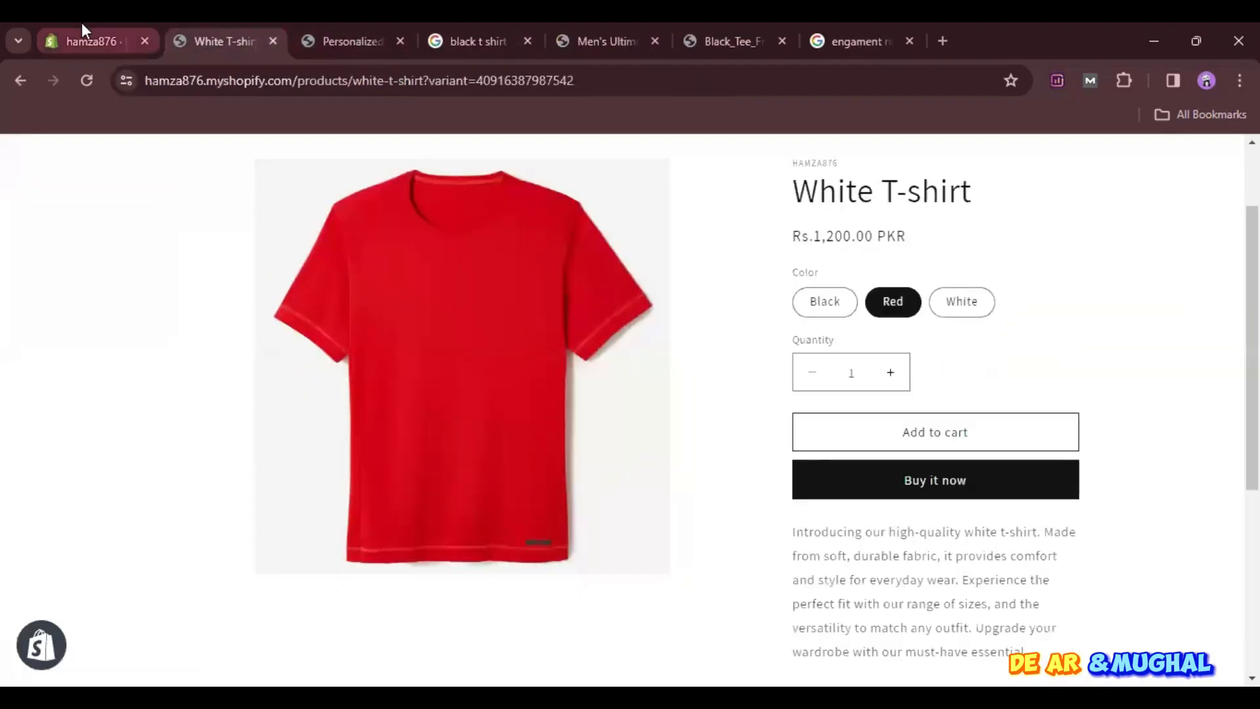
{"action": "left_click", "coordinate": [81, 26]}
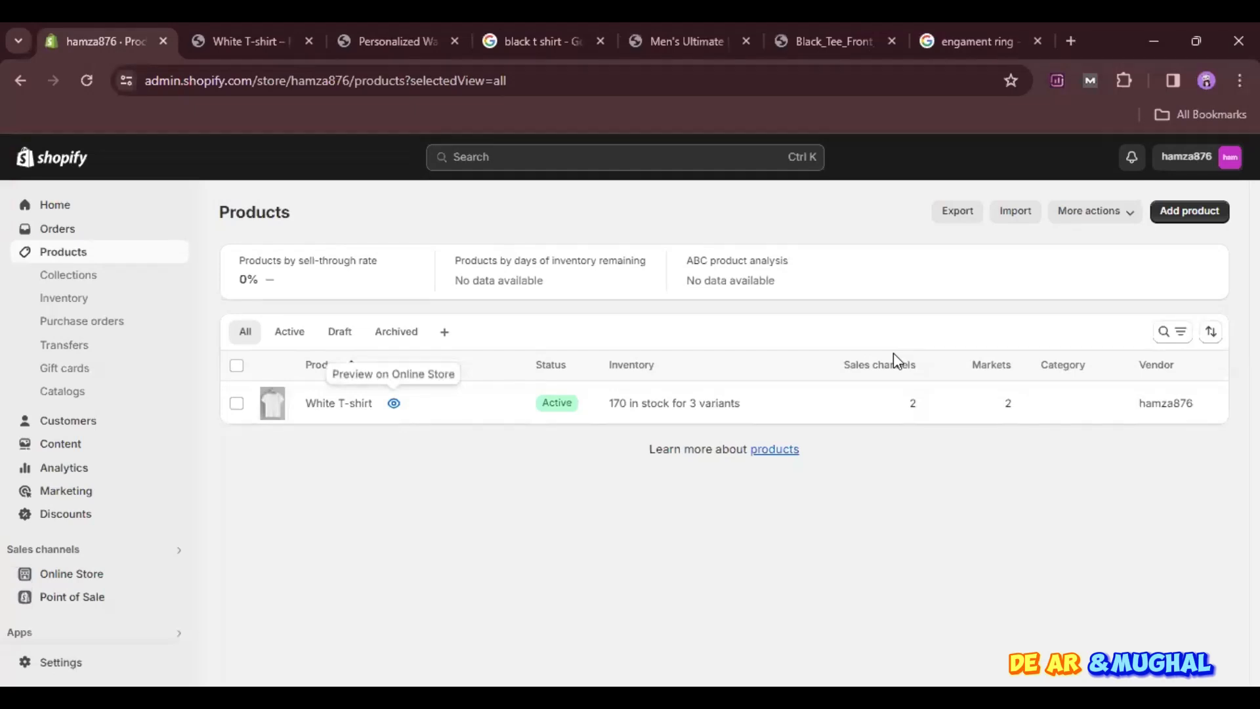
- Rename the White T-shirt product to "Nike White T-shirt", save it and go back to the Products list
{"action": "left_click", "coordinate": [316, 411]}
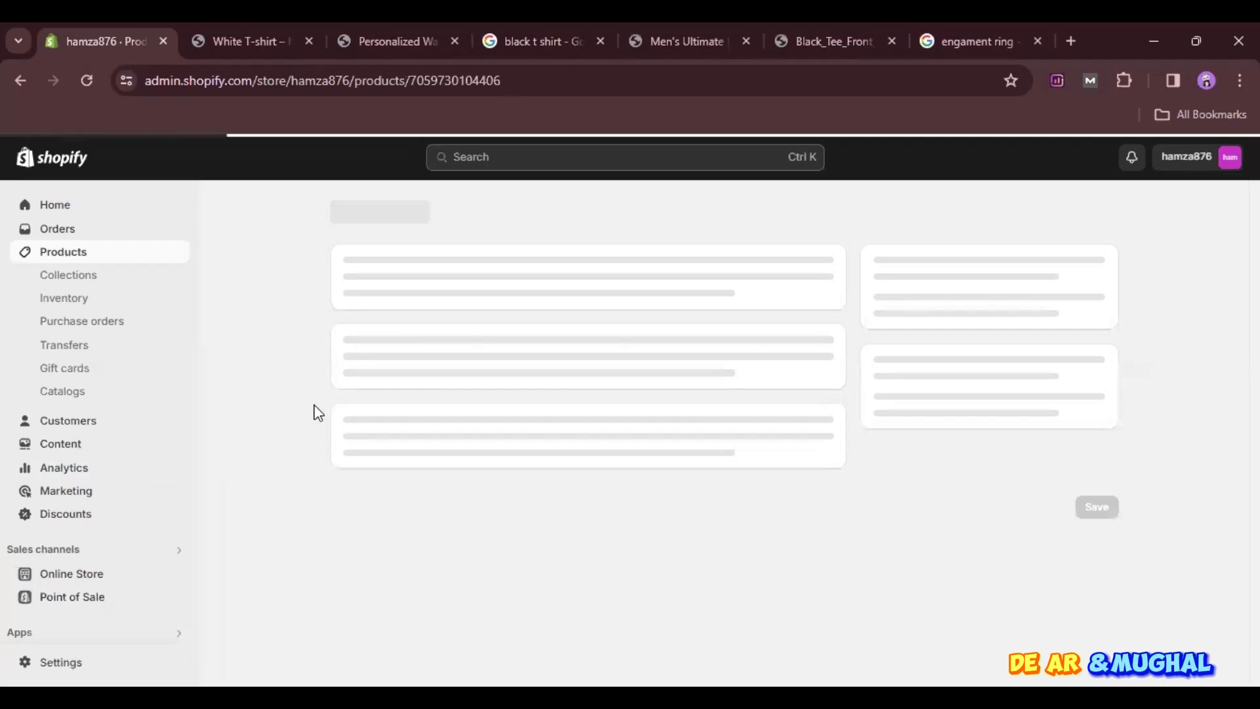
{"action": "left_click", "coordinate": [355, 301]}
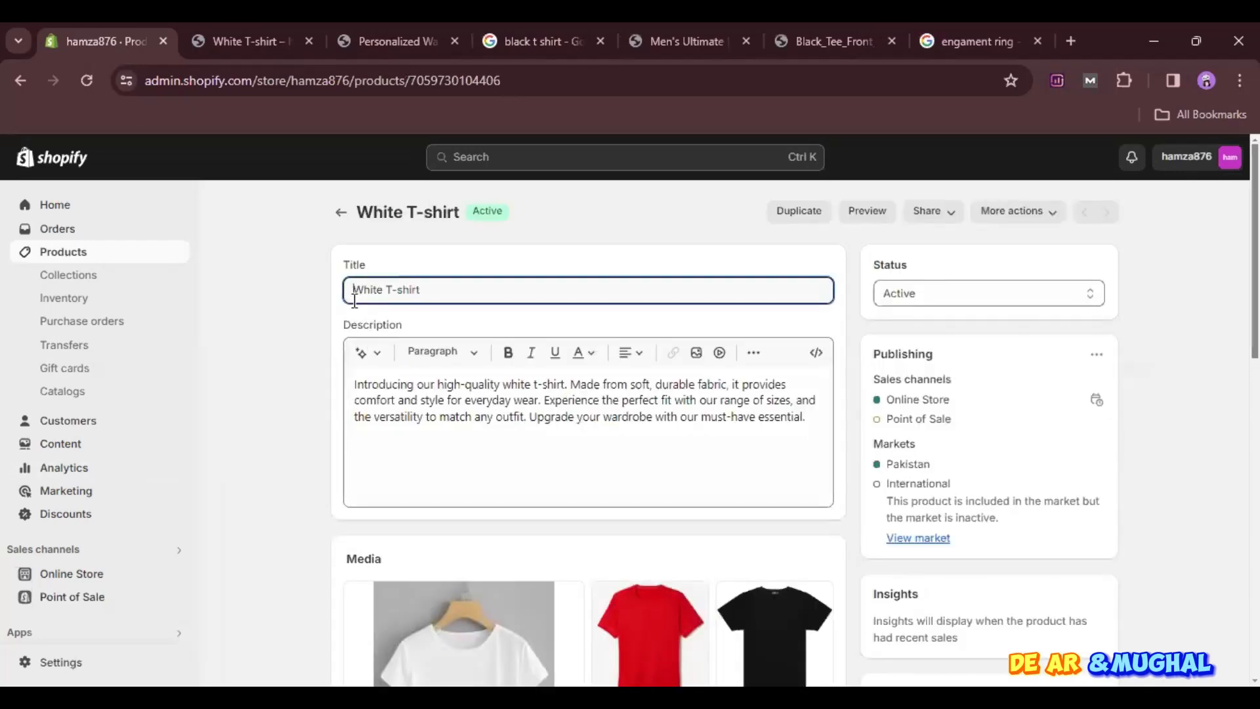
{"action": "type", "text": "Nike"}
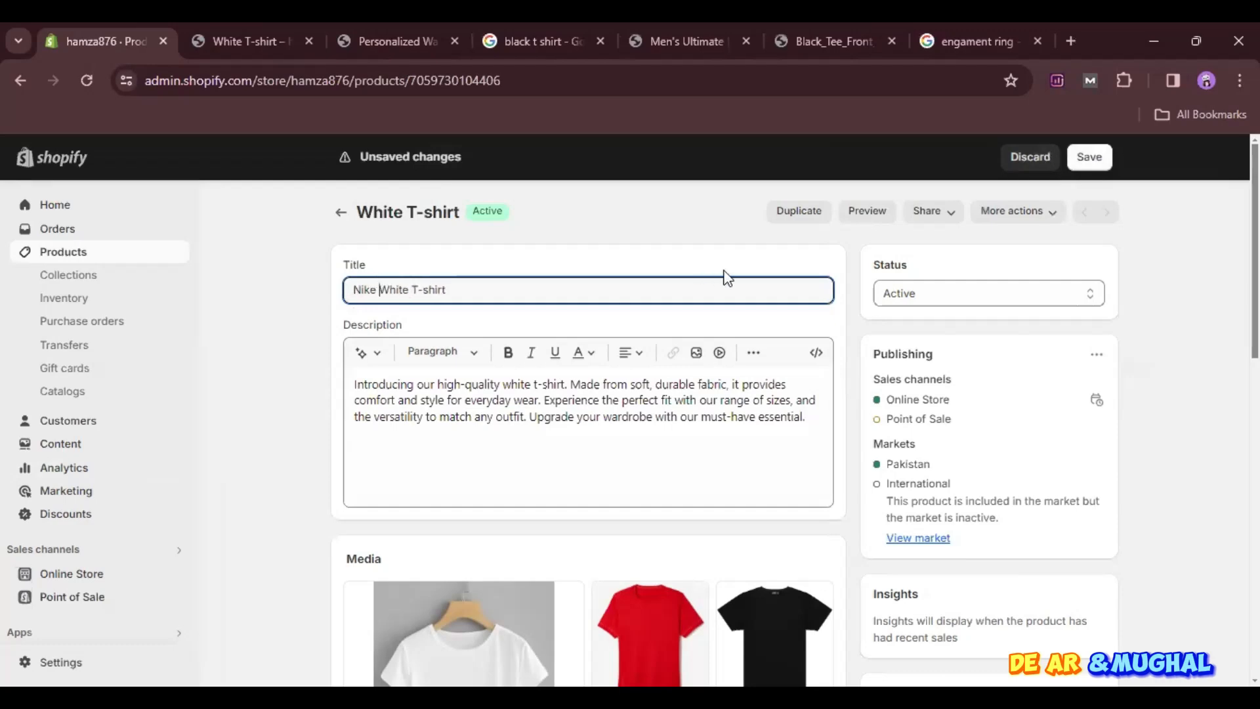
{"action": "left_click", "coordinate": [1087, 158]}
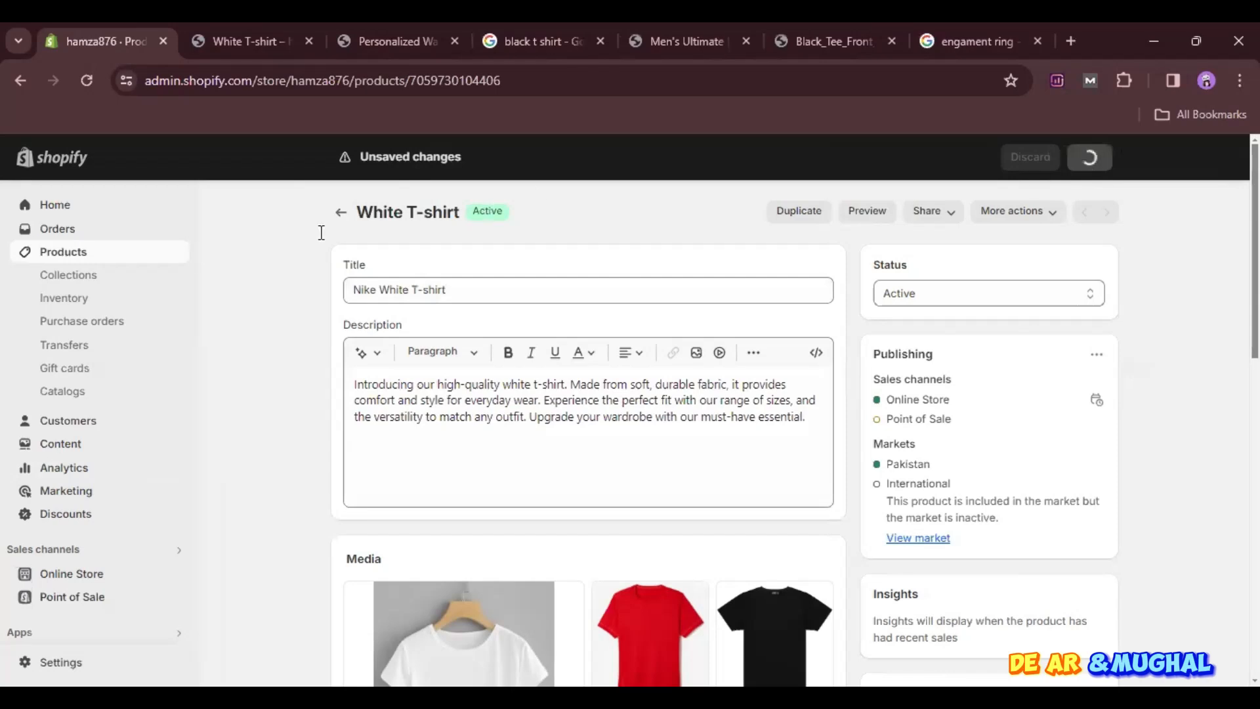
{"action": "left_click", "coordinate": [340, 213]}
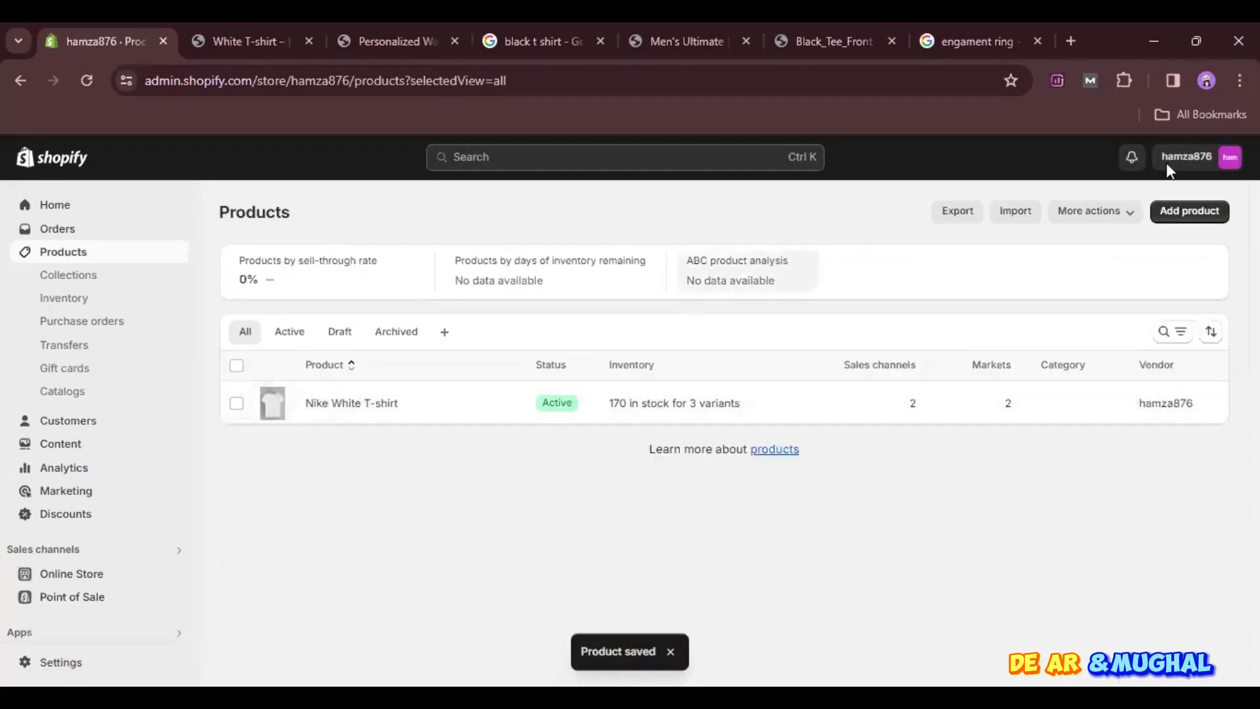
- Start adding a new product in Shopify, and search Google for "men white shirt"
{"action": "left_click", "coordinate": [1196, 216]}
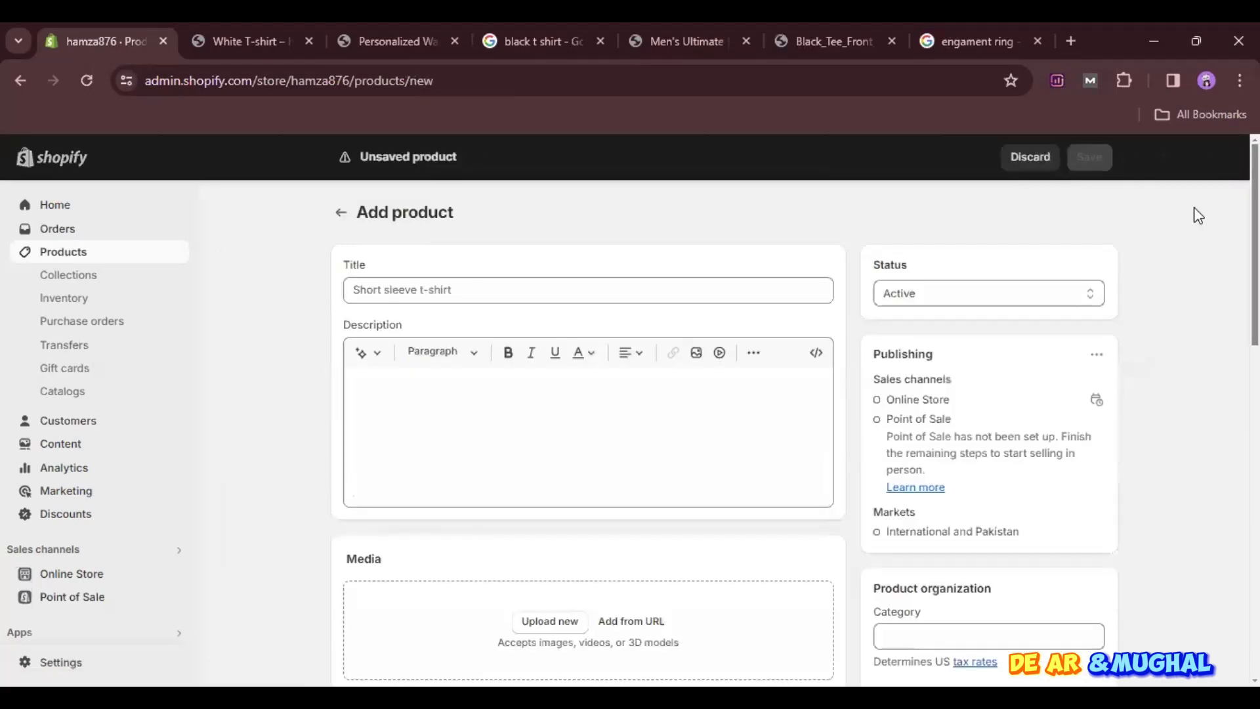
{"action": "left_click", "coordinate": [962, 24]}
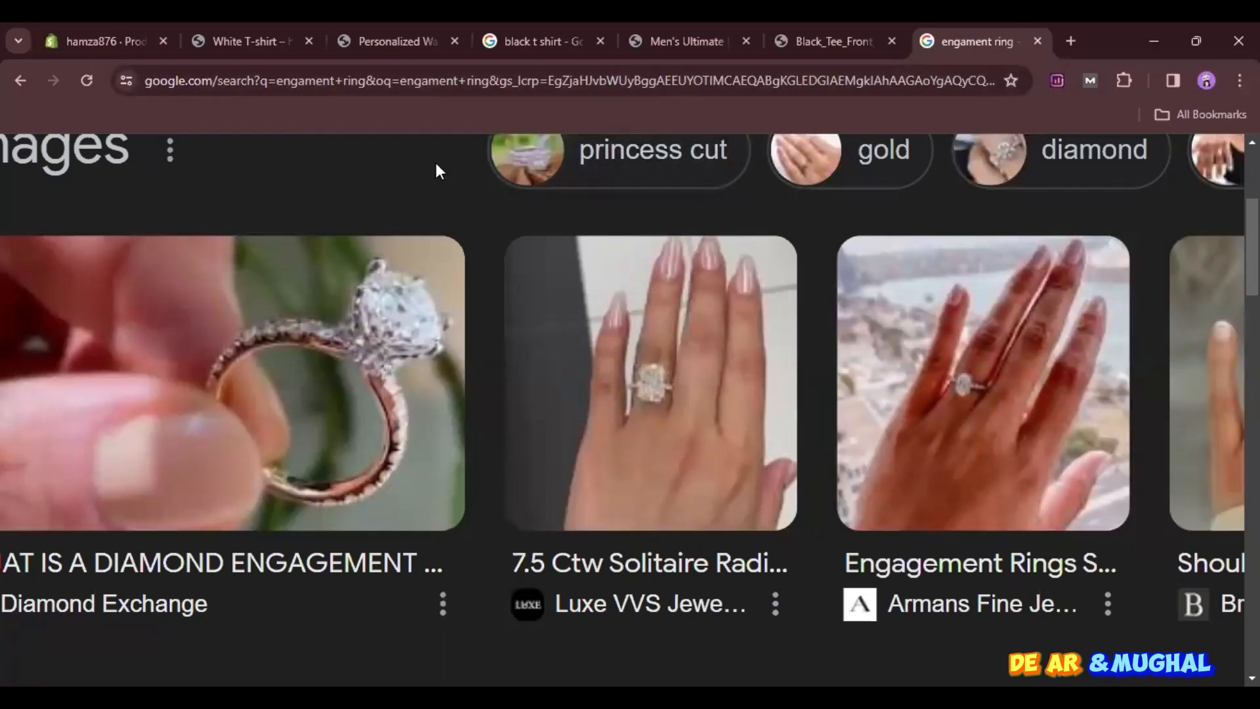
{"action": "left_click", "coordinate": [727, 80]}
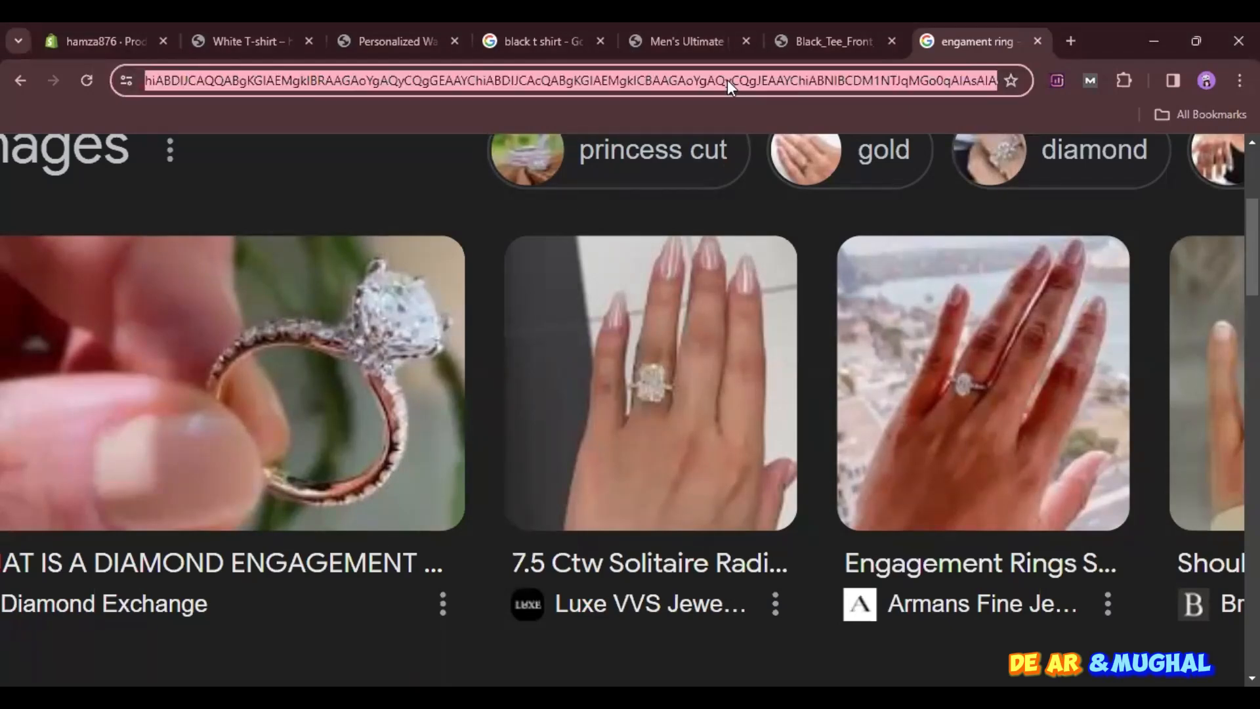
{"action": "type", "text": "https://www.google.com/search?q=engament+ring&oq=engament+ring&gs_lcrp=me&sourceid=chrome&ie=UTF-8"}
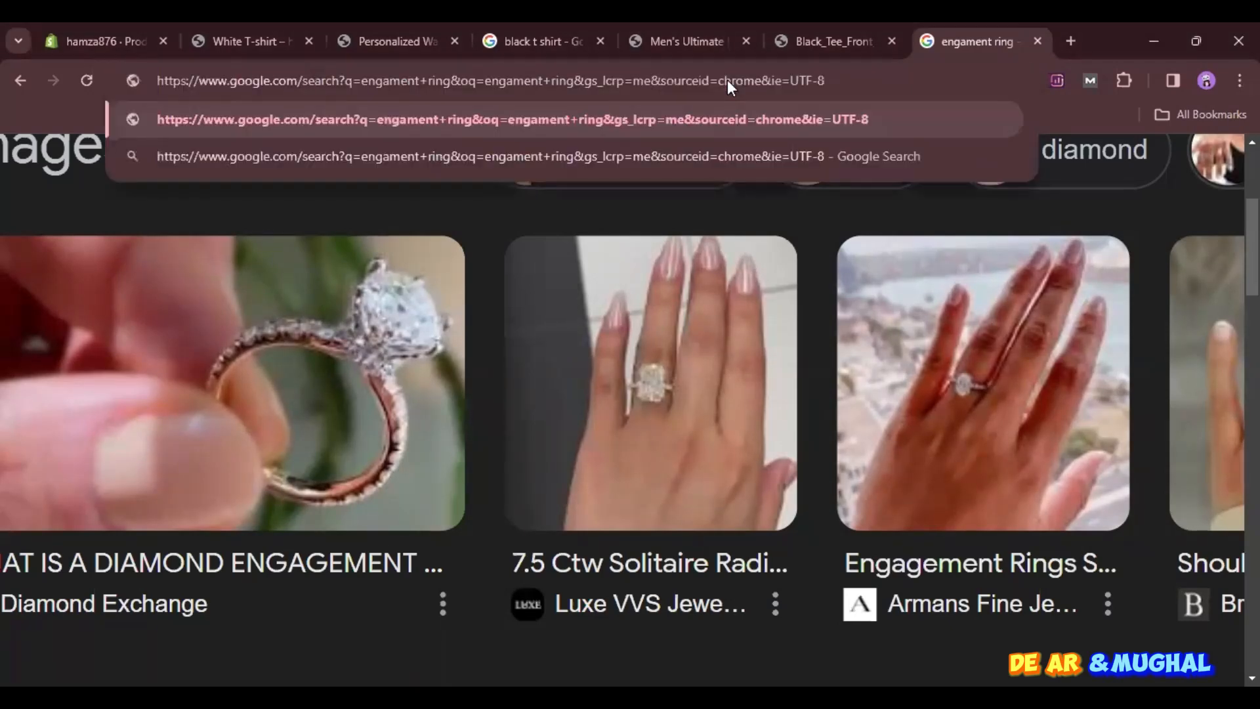
{"action": "key", "text": "ctrl+a"}
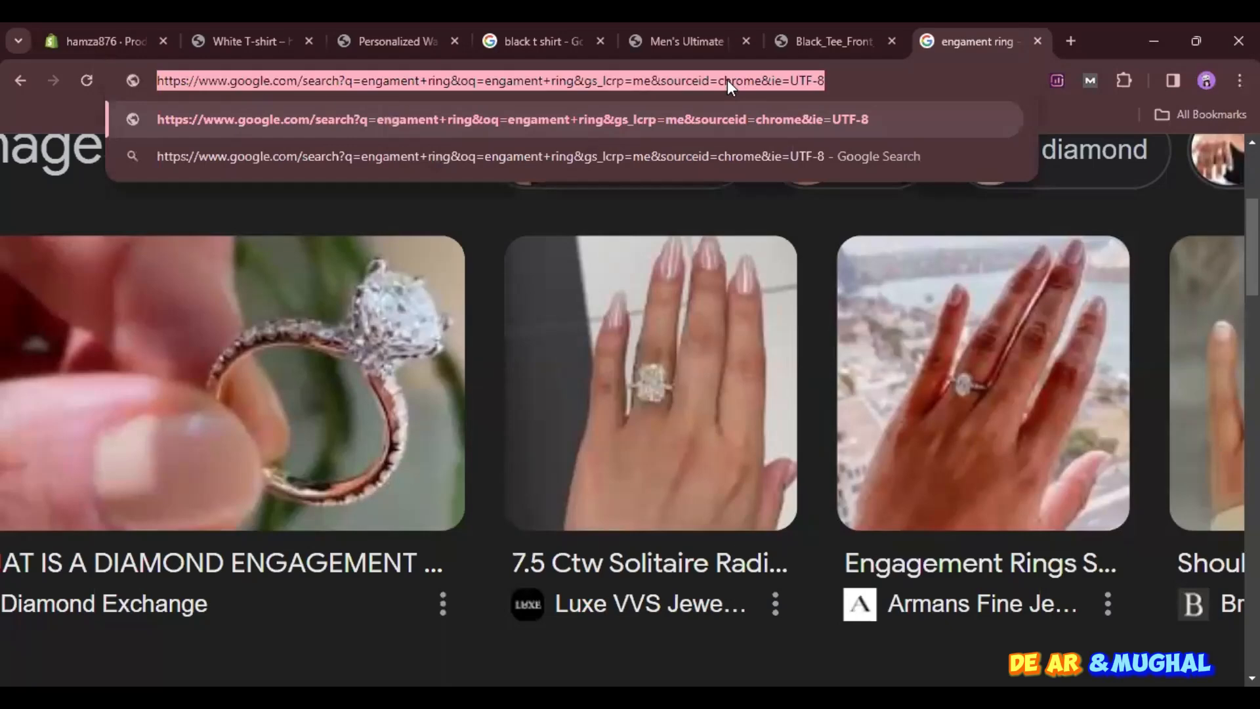
{"action": "type", "text": "men s"}
{"action": "key", "text": "BackSpace"}
{"action": "type", "text": "w"}
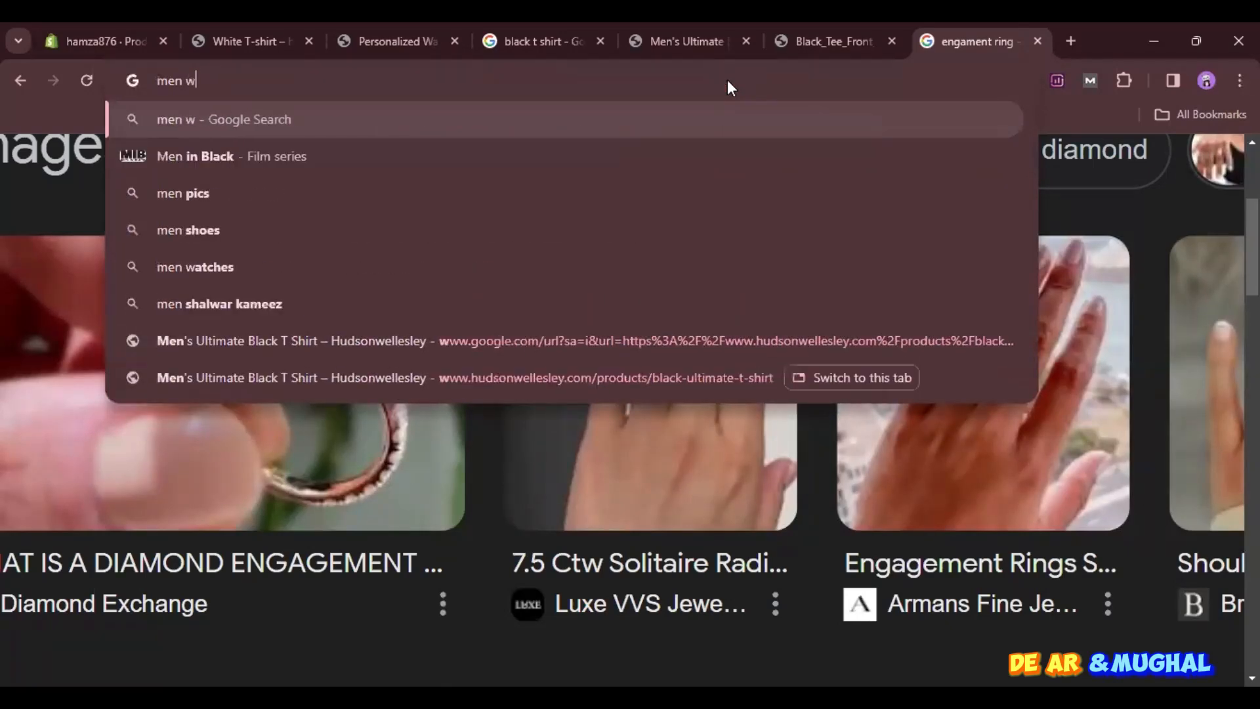
{"action": "type", "text": "hite"}
{"action": "key", "text": "Down"}
{"action": "key", "text": "Return"}
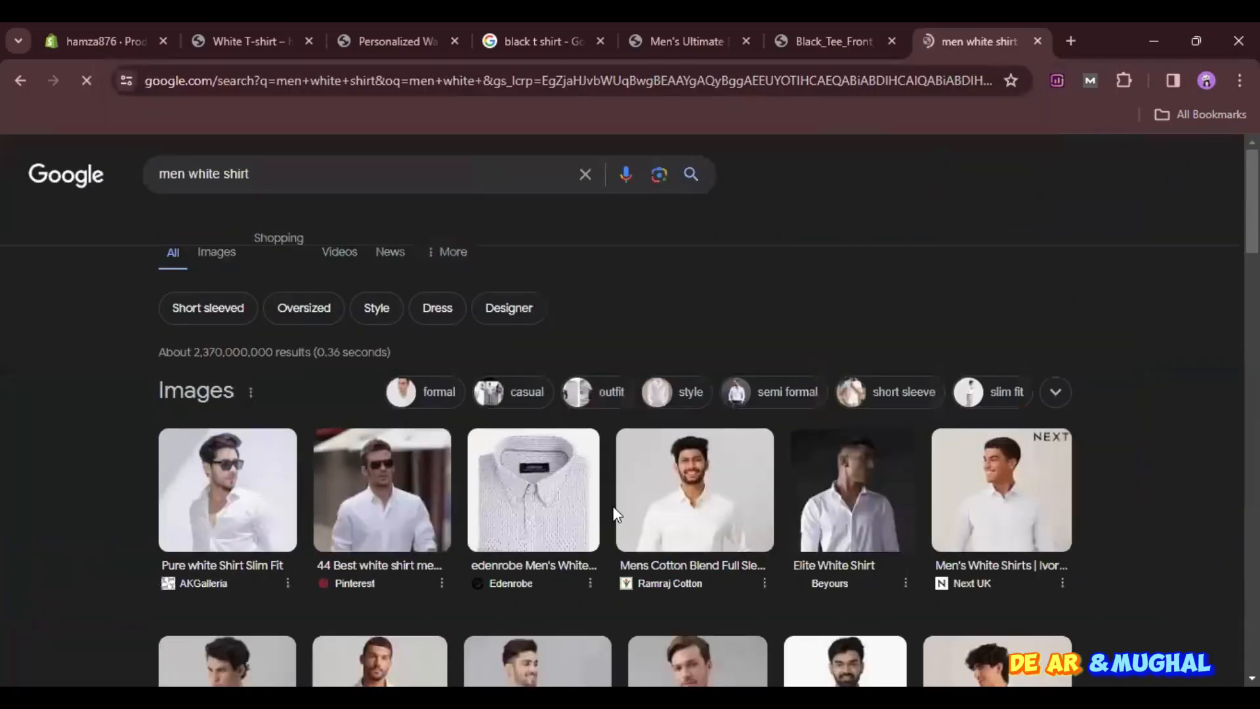
- Examine the Google results for men's white shirts to find a suitable product photo
{"action": "scroll", "coordinate": [792, 559], "scroll_direction": "down", "scroll_amount": 4}
{"action": "scroll", "coordinate": [792, 565], "scroll_direction": "up", "scroll_amount": 1}
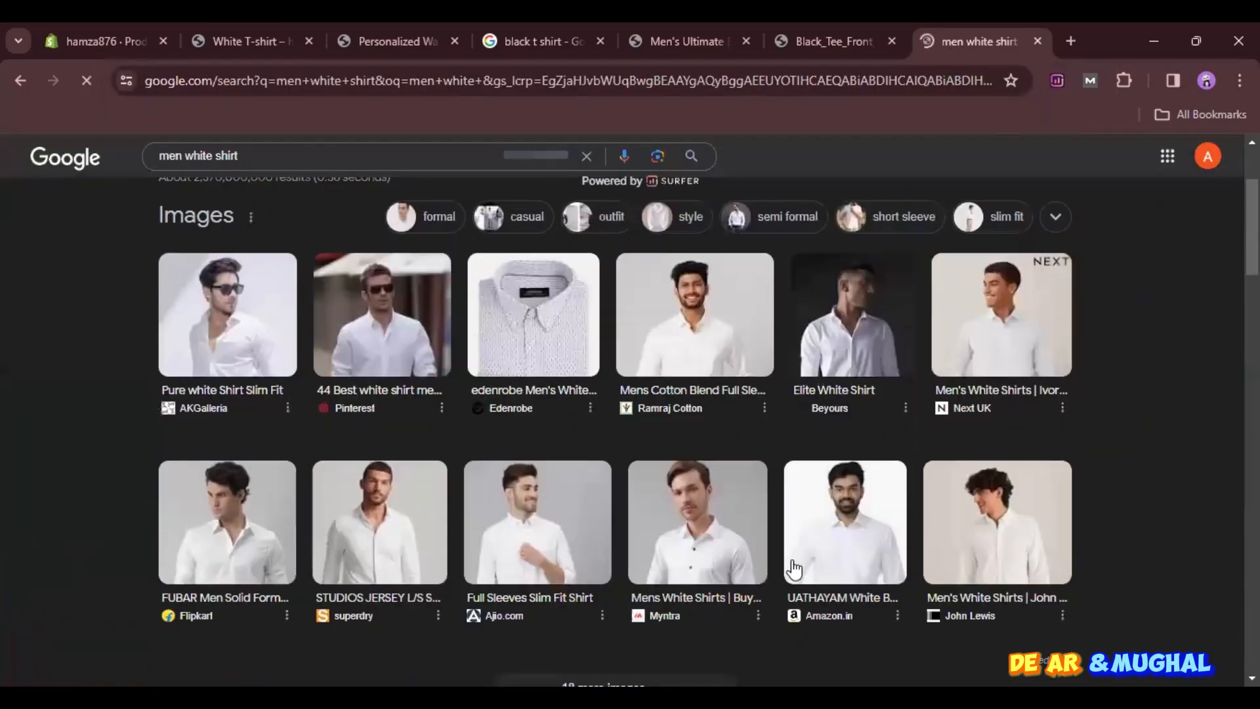
{"action": "scroll", "coordinate": [794, 568], "scroll_direction": "down", "scroll_amount": 4}
{"action": "scroll", "coordinate": [792, 564], "scroll_direction": "down", "scroll_amount": 2}
{"action": "scroll", "coordinate": [793, 564], "scroll_direction": "up", "scroll_amount": 2}
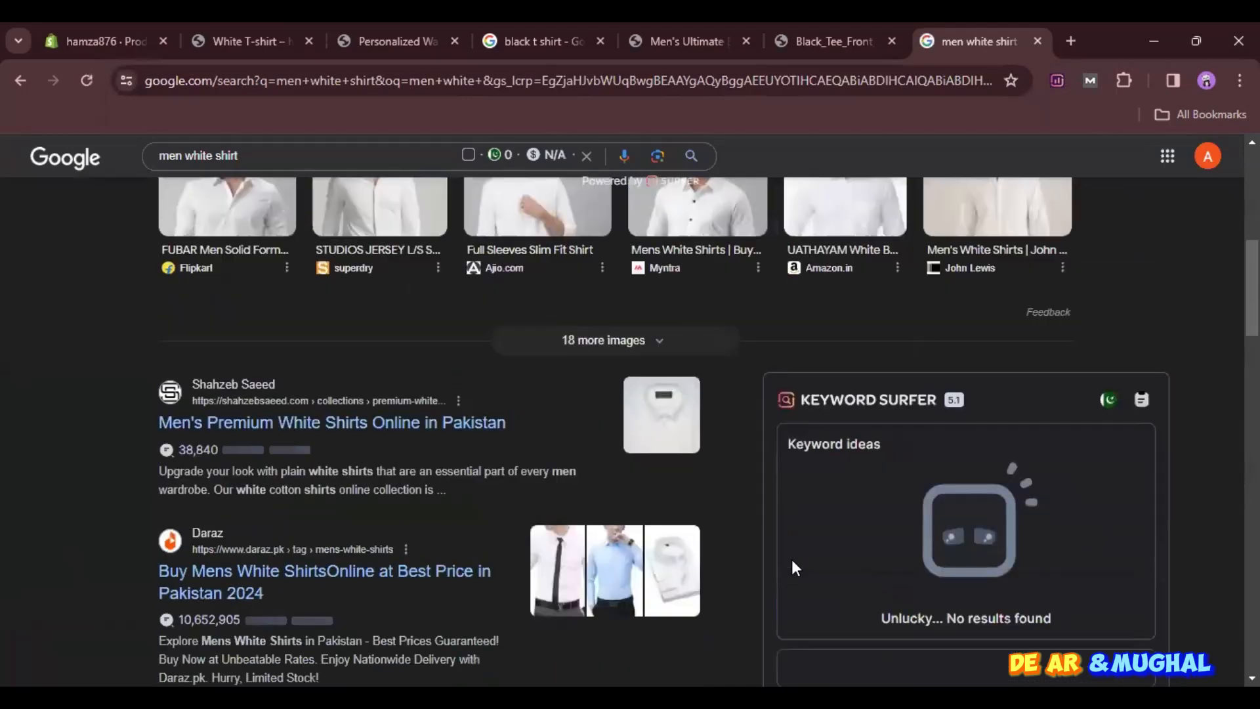
{"action": "scroll", "coordinate": [793, 565], "scroll_direction": "down", "scroll_amount": 6}
{"action": "scroll", "coordinate": [793, 564], "scroll_direction": "up", "scroll_amount": 14}
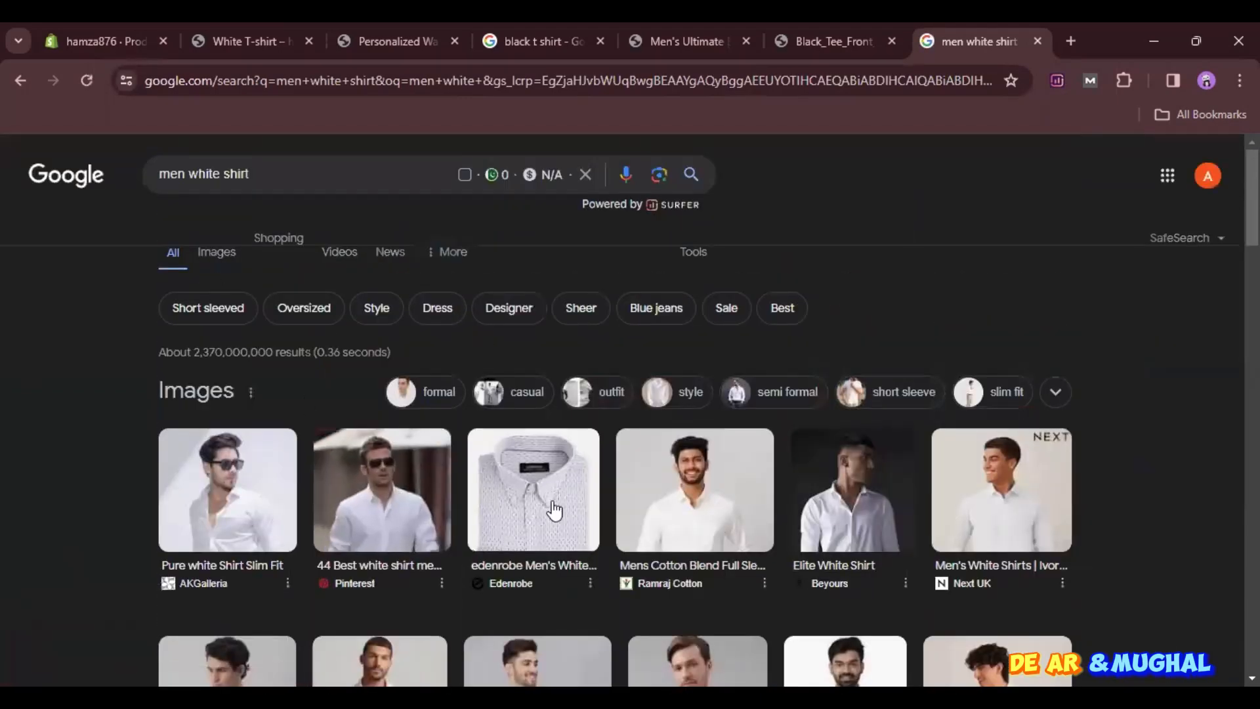
{"action": "scroll", "coordinate": [869, 473], "scroll_direction": "down", "scroll_amount": 6}
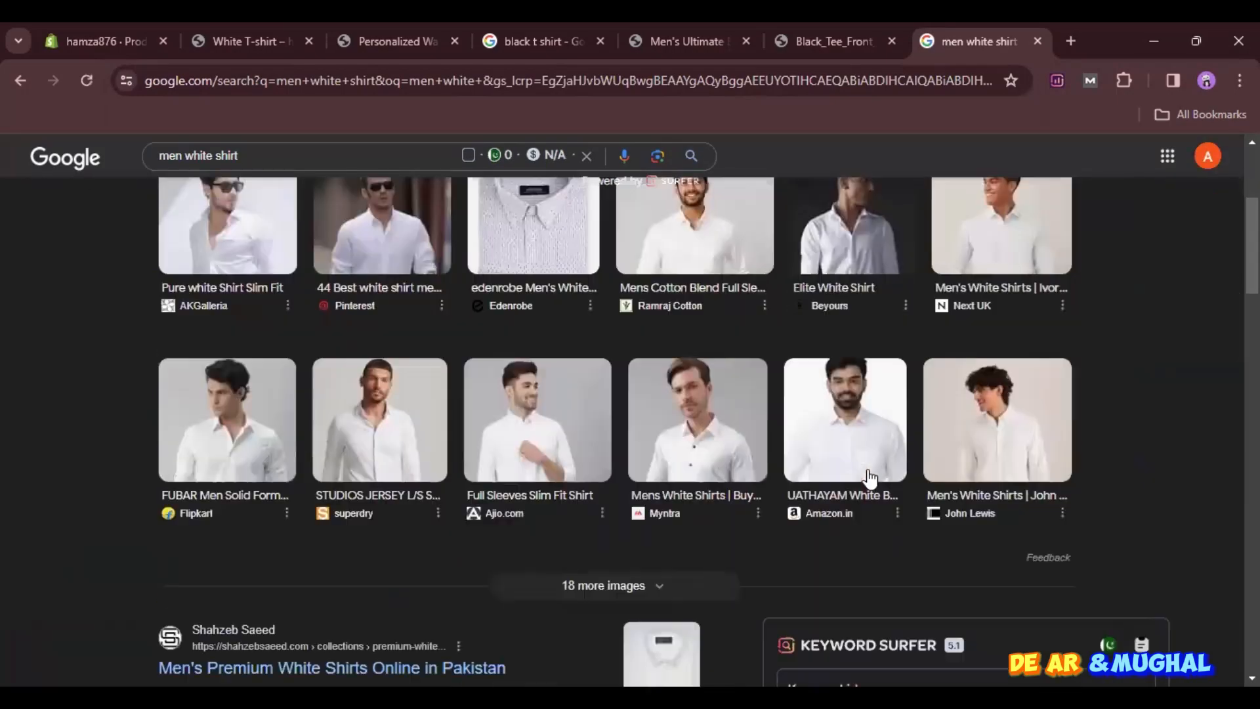
{"action": "scroll", "coordinate": [867, 469], "scroll_direction": "down", "scroll_amount": 3}
{"action": "scroll", "coordinate": [866, 465], "scroll_direction": "up", "scroll_amount": 9}
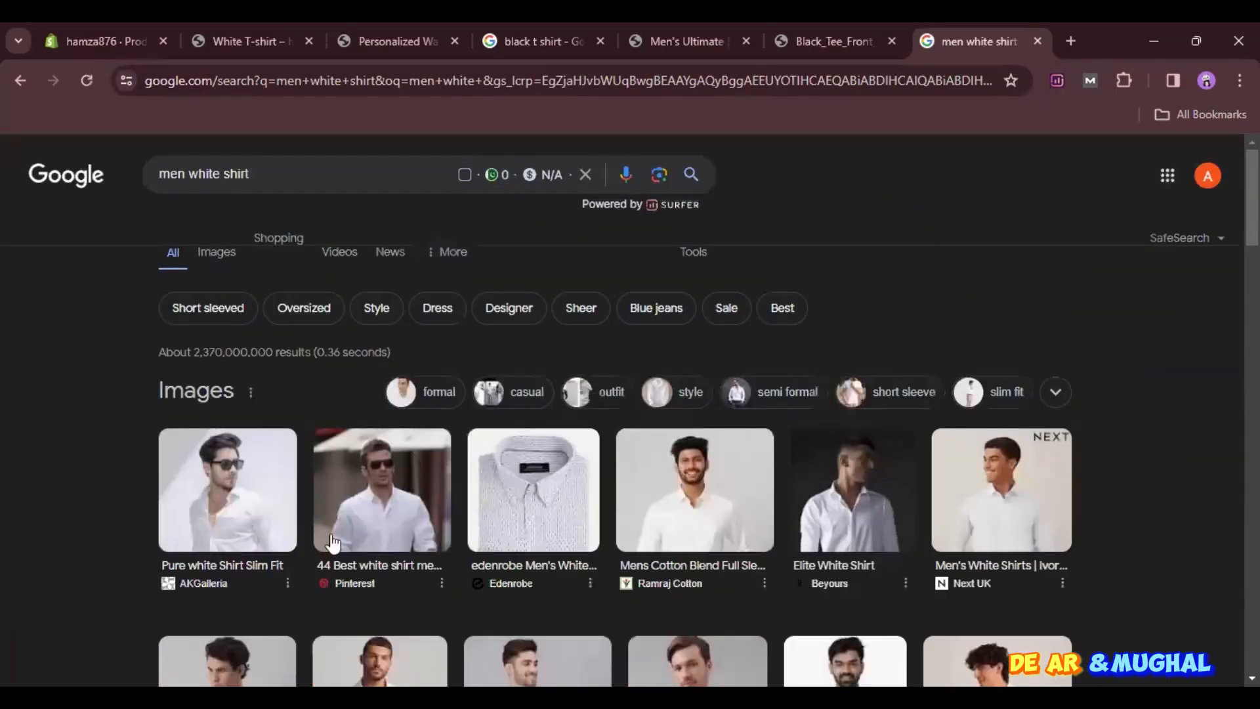
- Open AKGalleria's "Pure white Shirt Slim Fit" image on its own page and copy its address
{"action": "left_click", "coordinate": [205, 525]}
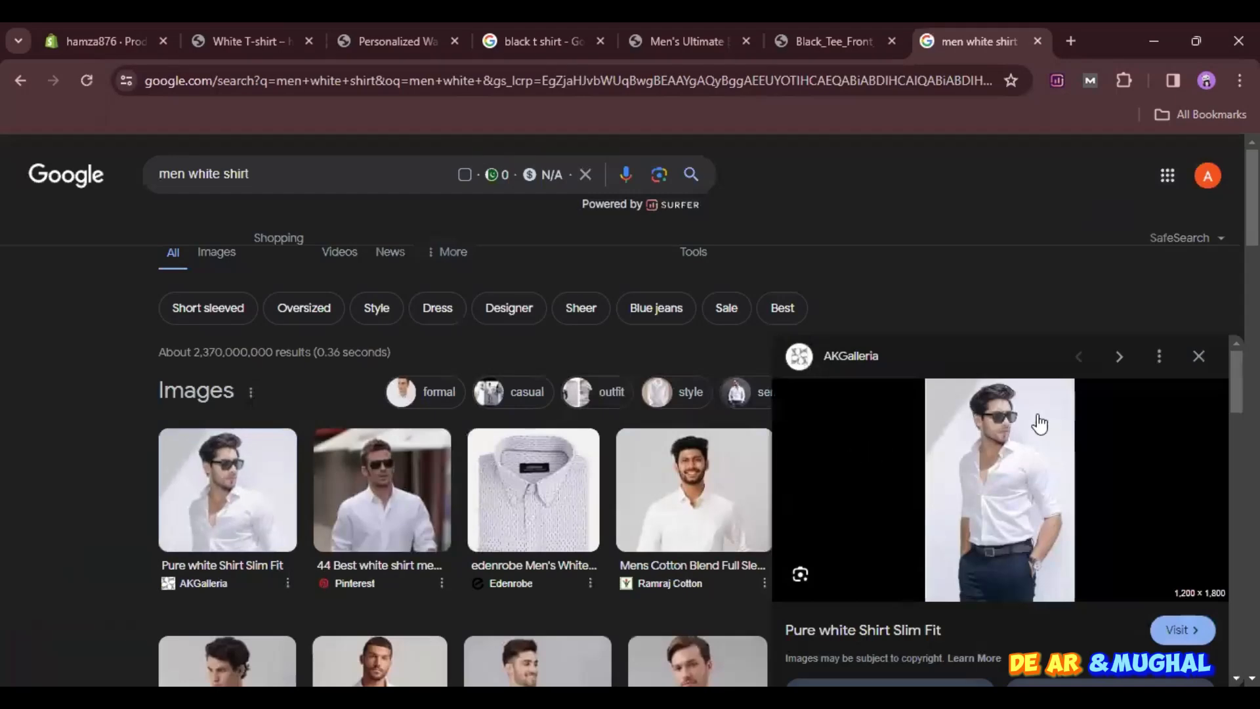
{"action": "right_click", "coordinate": [930, 415]}
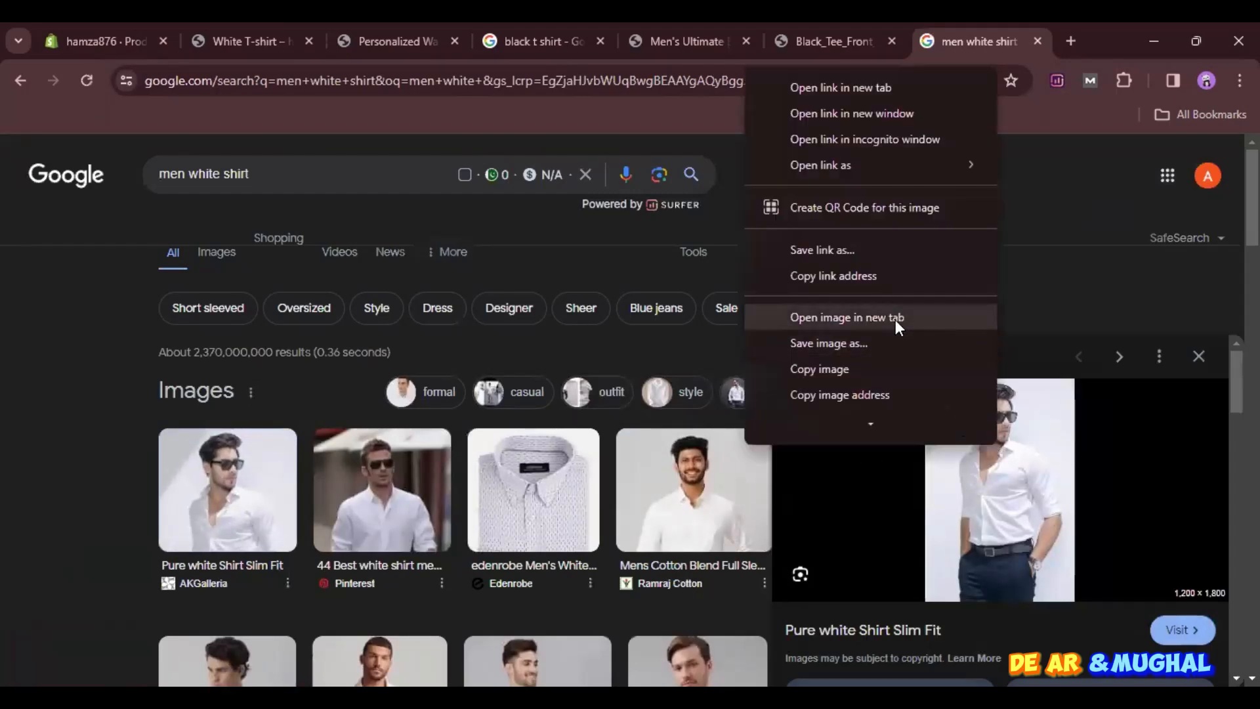
{"action": "left_click", "coordinate": [895, 320]}
{"action": "left_click", "coordinate": [972, 22]}
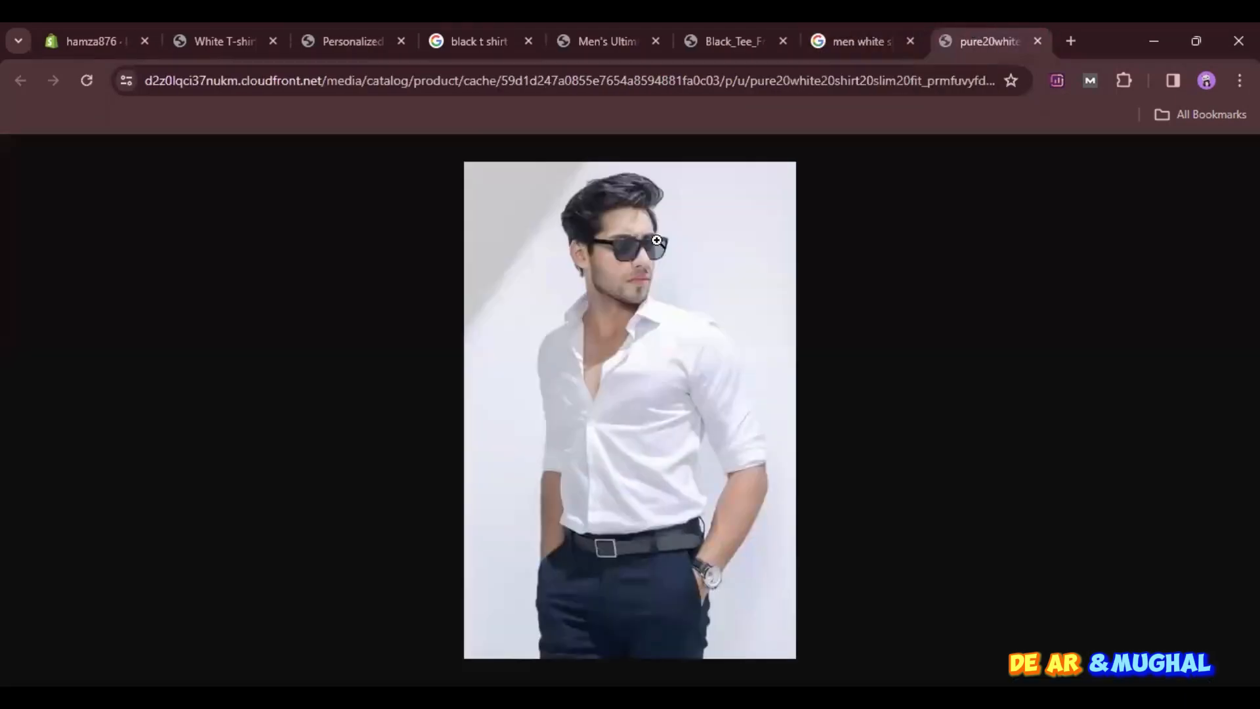
{"action": "left_click", "coordinate": [327, 78]}
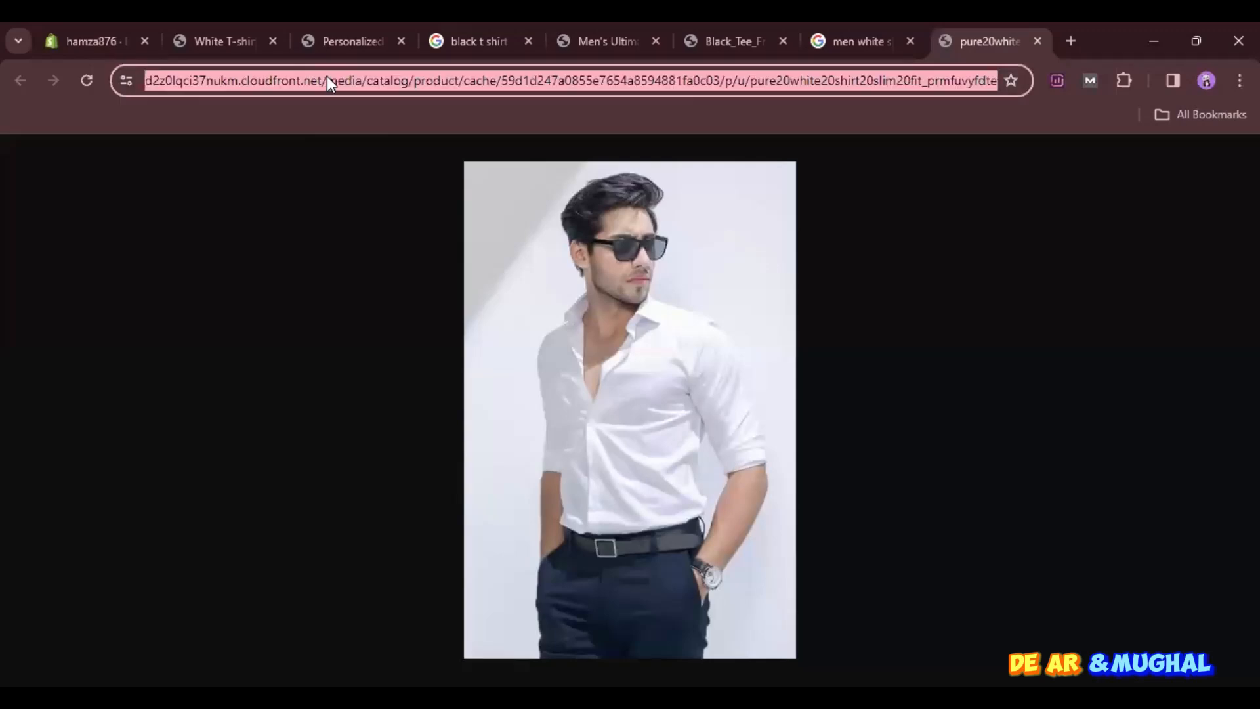
- Add the copied white shirt image to the new Shopify product's media by URL
{"action": "left_click", "coordinate": [205, 33]}
{"action": "left_click", "coordinate": [110, 33]}
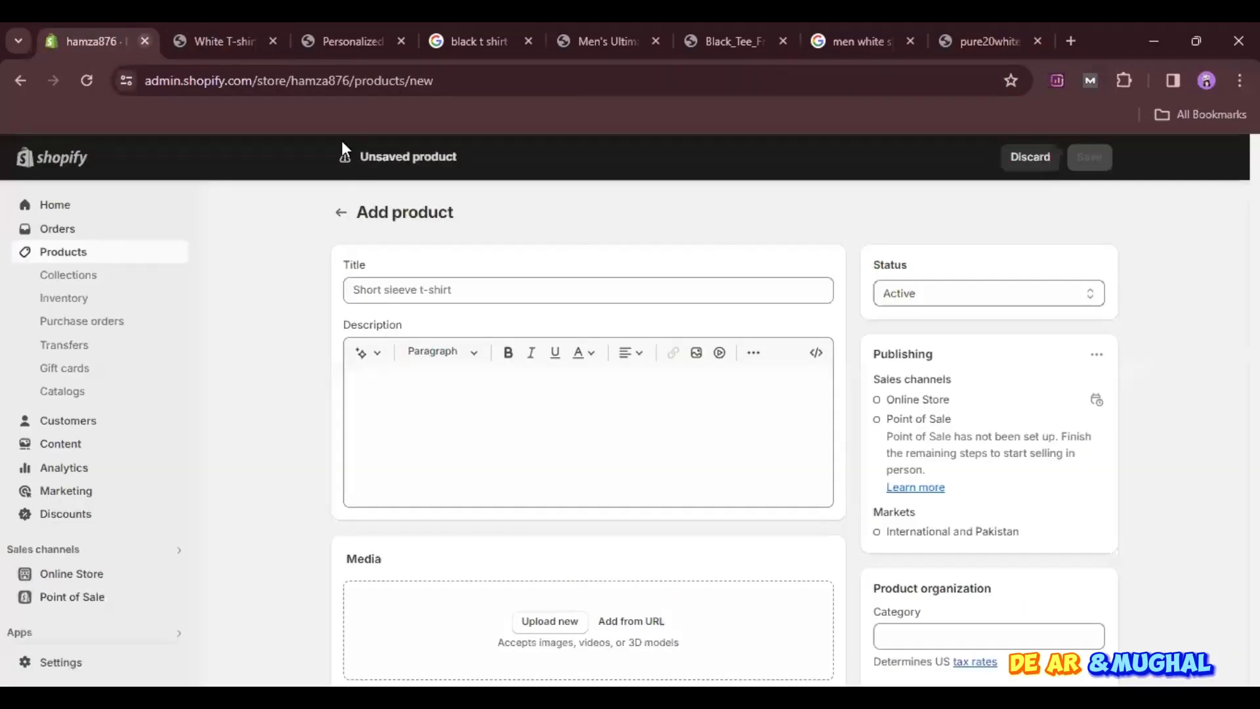
{"action": "left_click", "coordinate": [614, 621]}
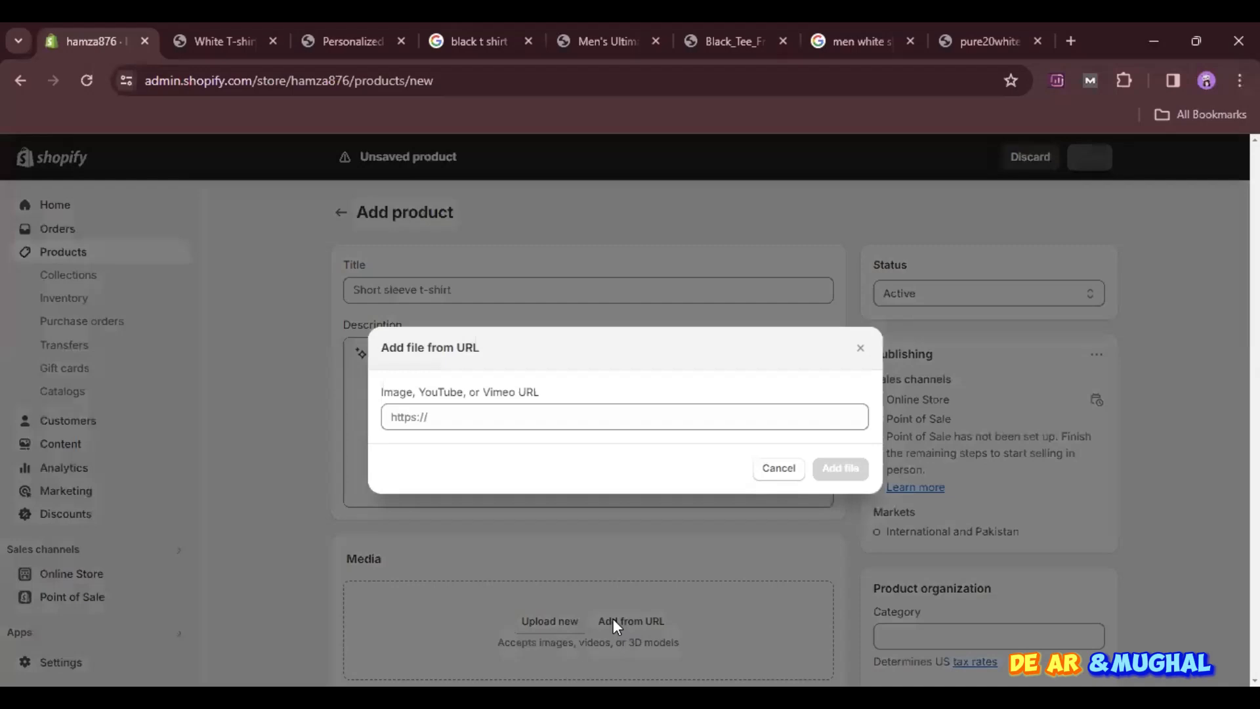
{"action": "left_click", "coordinate": [531, 422]}
{"action": "key", "text": "ctrl+v"}
{"action": "left_click", "coordinate": [842, 467]}
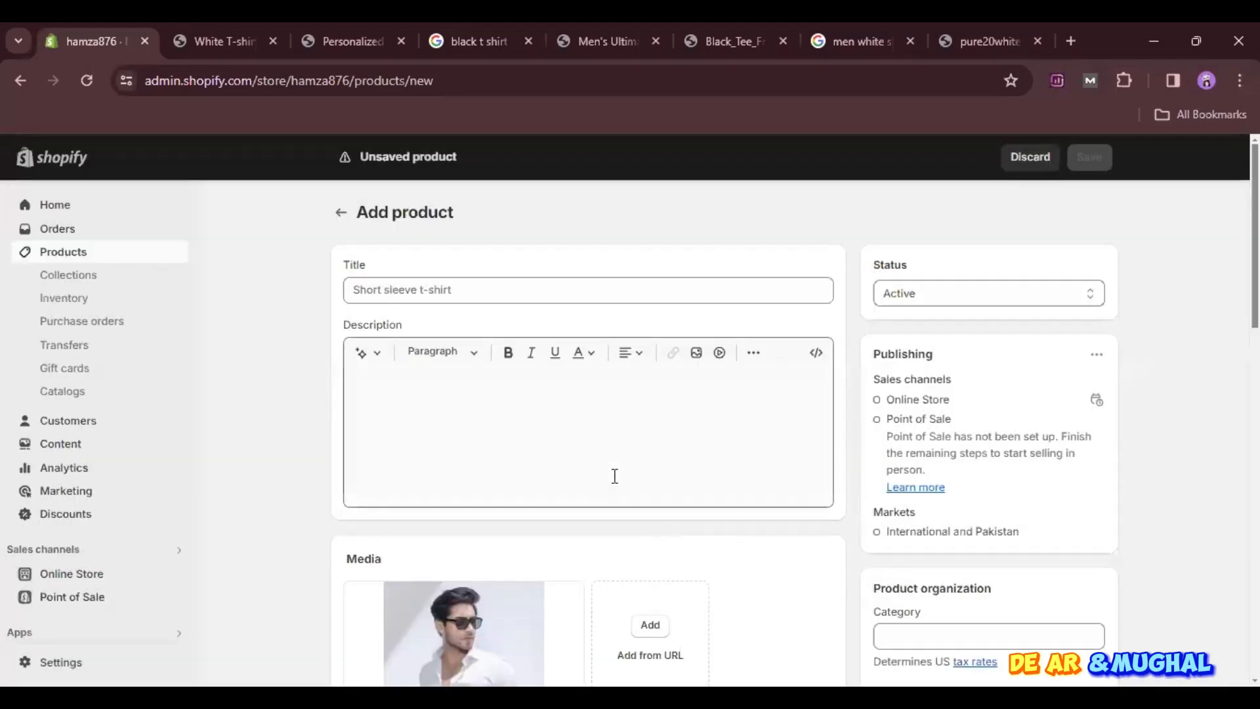
- Title the new product "Puma Men white shirt"
{"action": "left_click", "coordinate": [506, 287]}
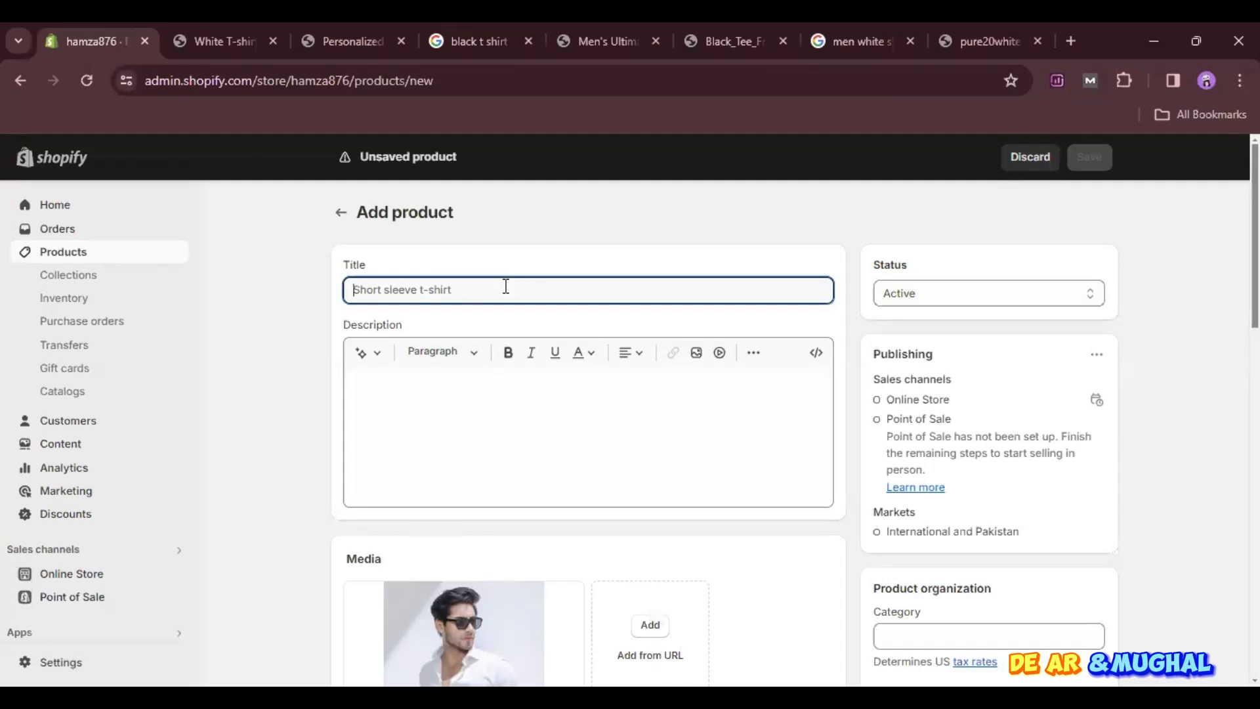
{"action": "type", "text": "Puma"}
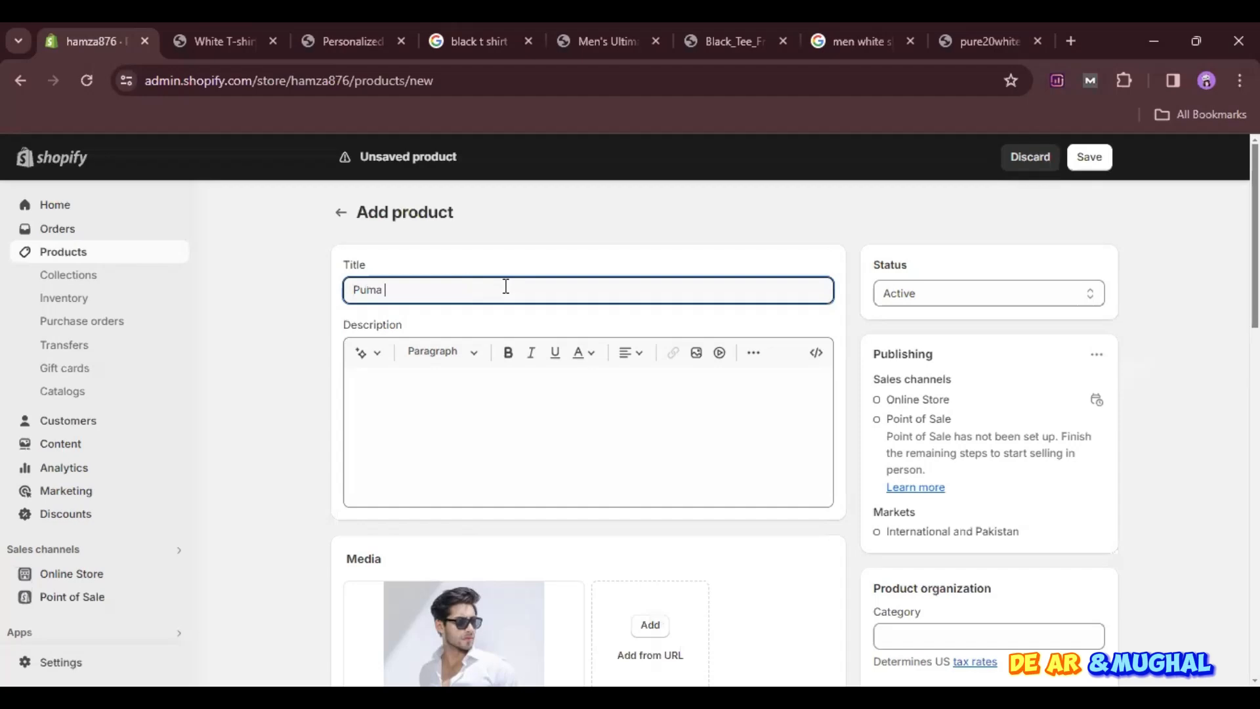
{"action": "type", "text": " Men white shirt"}
- Generate a product description from the keywords "men white summer shirt" in the Expert tone and keep the generated text
{"action": "scroll", "coordinate": [506, 286], "scroll_direction": "down", "scroll_amount": 3}
{"action": "scroll", "coordinate": [505, 285], "scroll_direction": "up", "scroll_amount": 3}
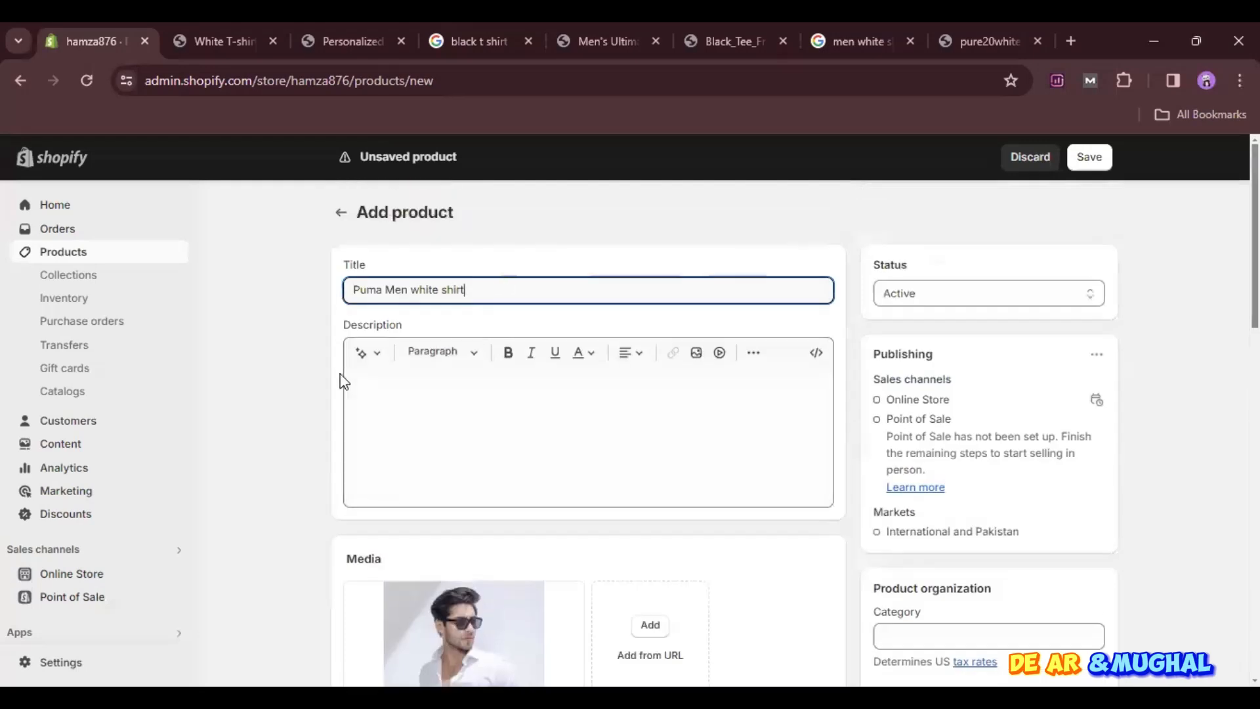
{"action": "left_click", "coordinate": [364, 355]}
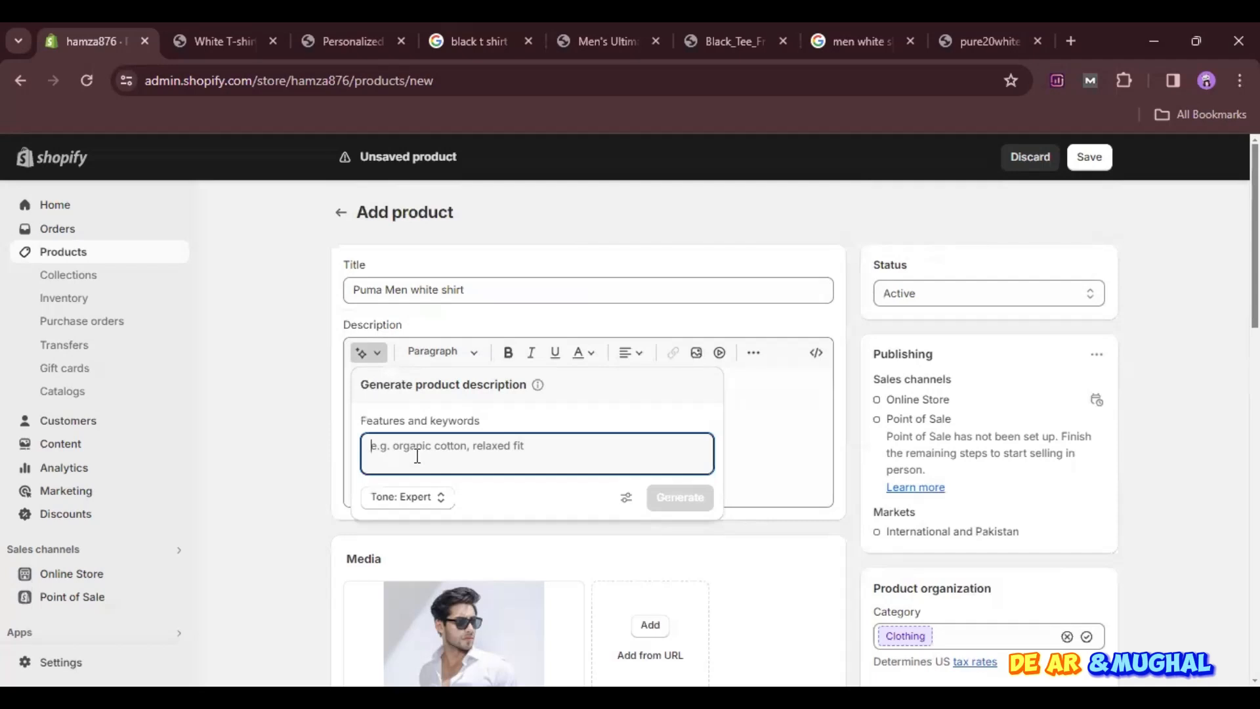
{"action": "type", "text": "w"}
{"action": "key", "text": "BackSpace"}
{"action": "type", "text": "me"}
{"action": "type", "text": "n shit"}
{"action": "type", "text": "white summer"}
{"action": "type", "text": " shirt"}
{"action": "key", "text": "Return"}
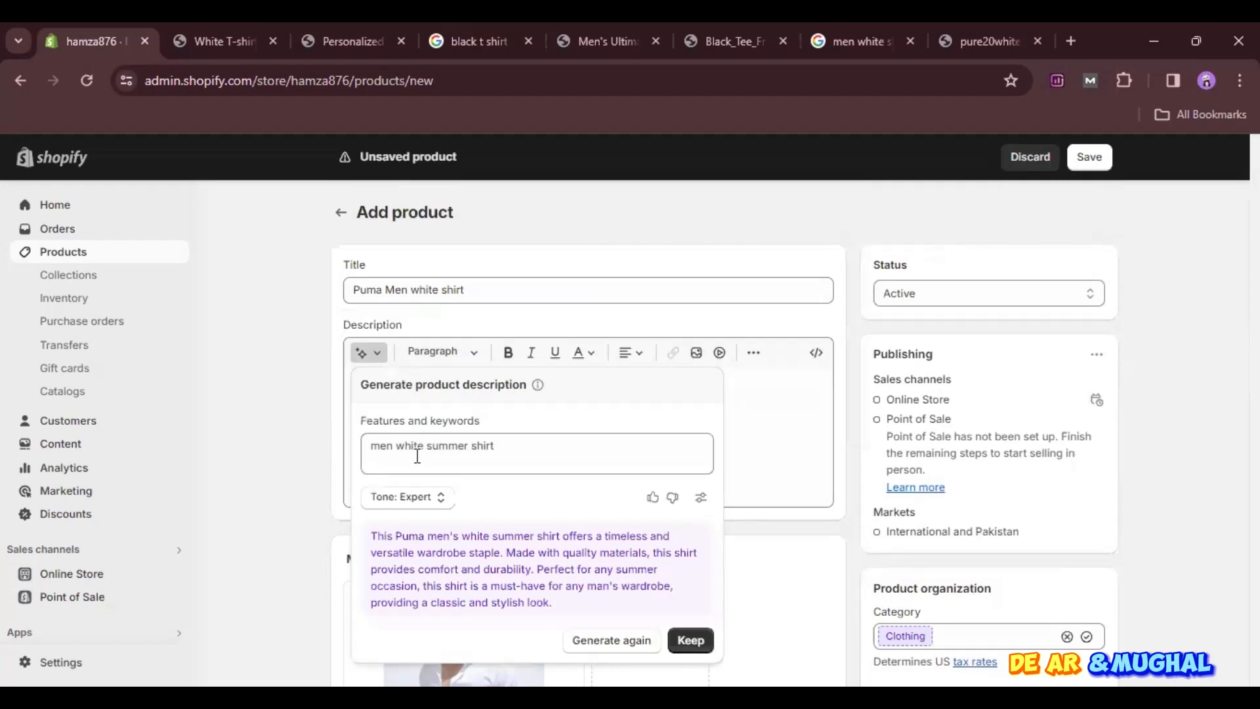
{"action": "left_click", "coordinate": [689, 641]}
- Set the new product's compare-at price to Rs 2,000 and its price to Rs 1,600
{"action": "scroll", "coordinate": [605, 483], "scroll_direction": "down", "scroll_amount": 6}
{"action": "scroll", "coordinate": [603, 484], "scroll_direction": "up", "scroll_amount": 4}
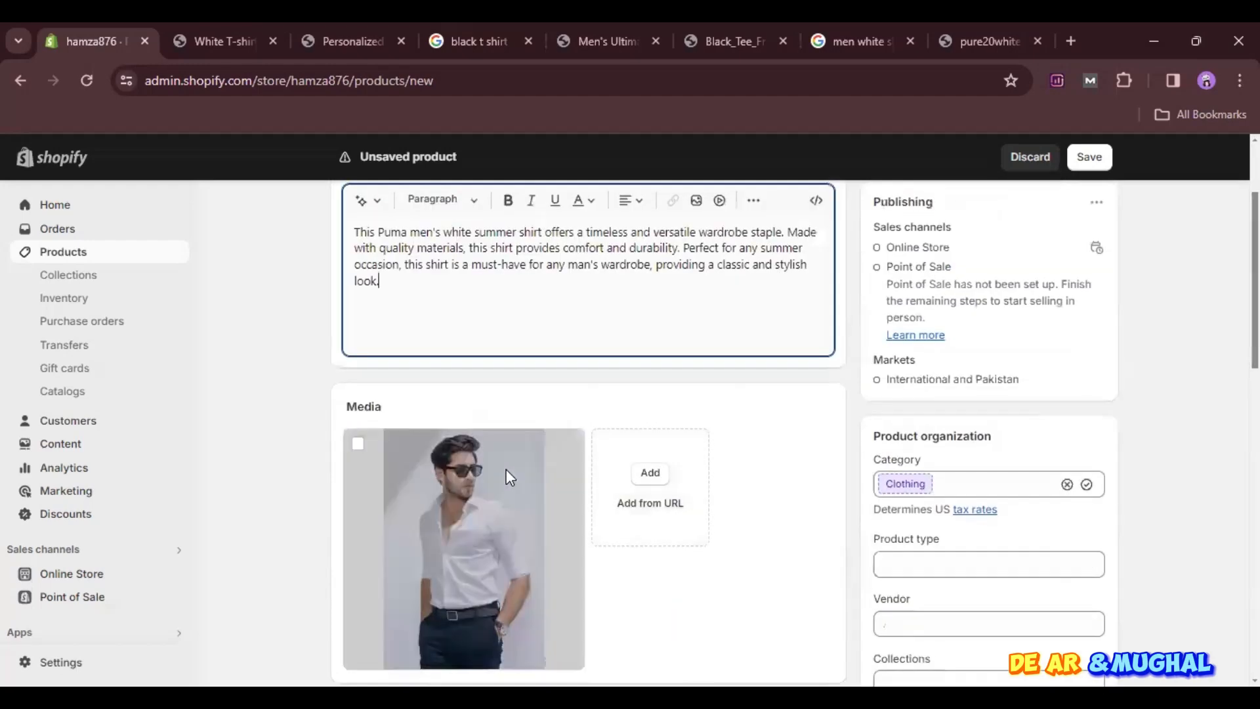
{"action": "scroll", "coordinate": [683, 506], "scroll_direction": "down", "scroll_amount": 5}
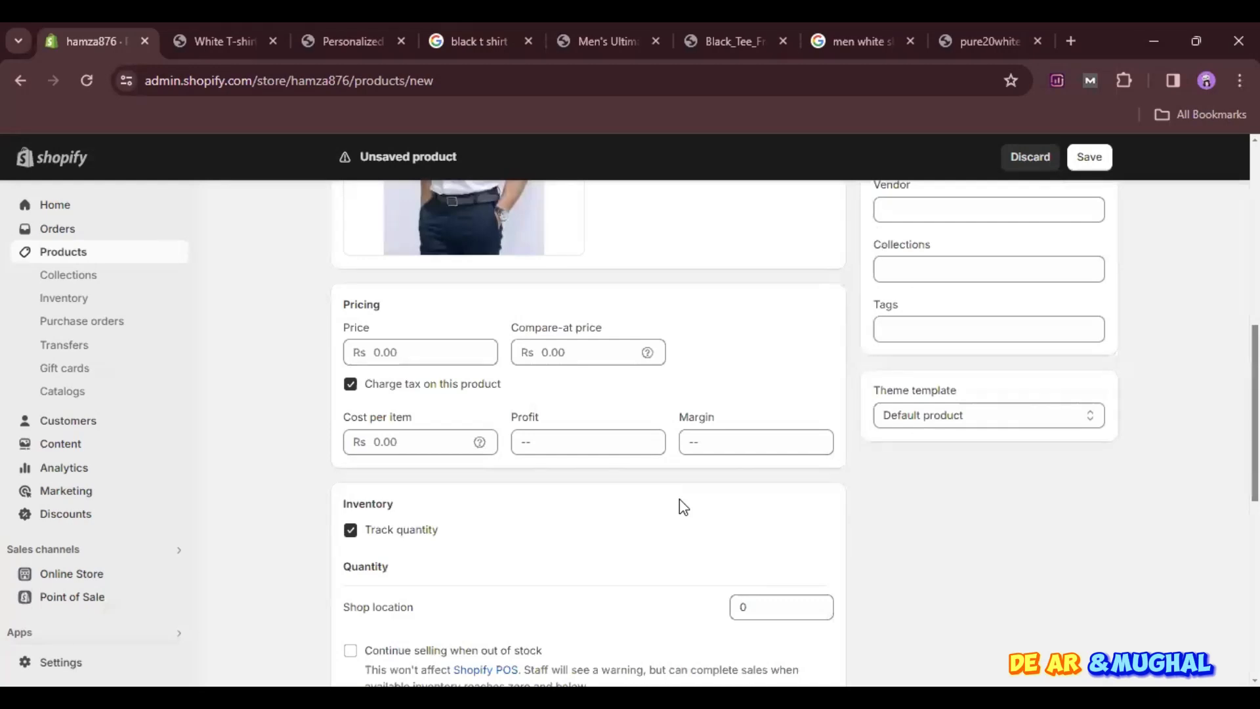
{"action": "scroll", "coordinate": [679, 498], "scroll_direction": "down", "scroll_amount": 4}
{"action": "scroll", "coordinate": [679, 499], "scroll_direction": "up", "scroll_amount": 4}
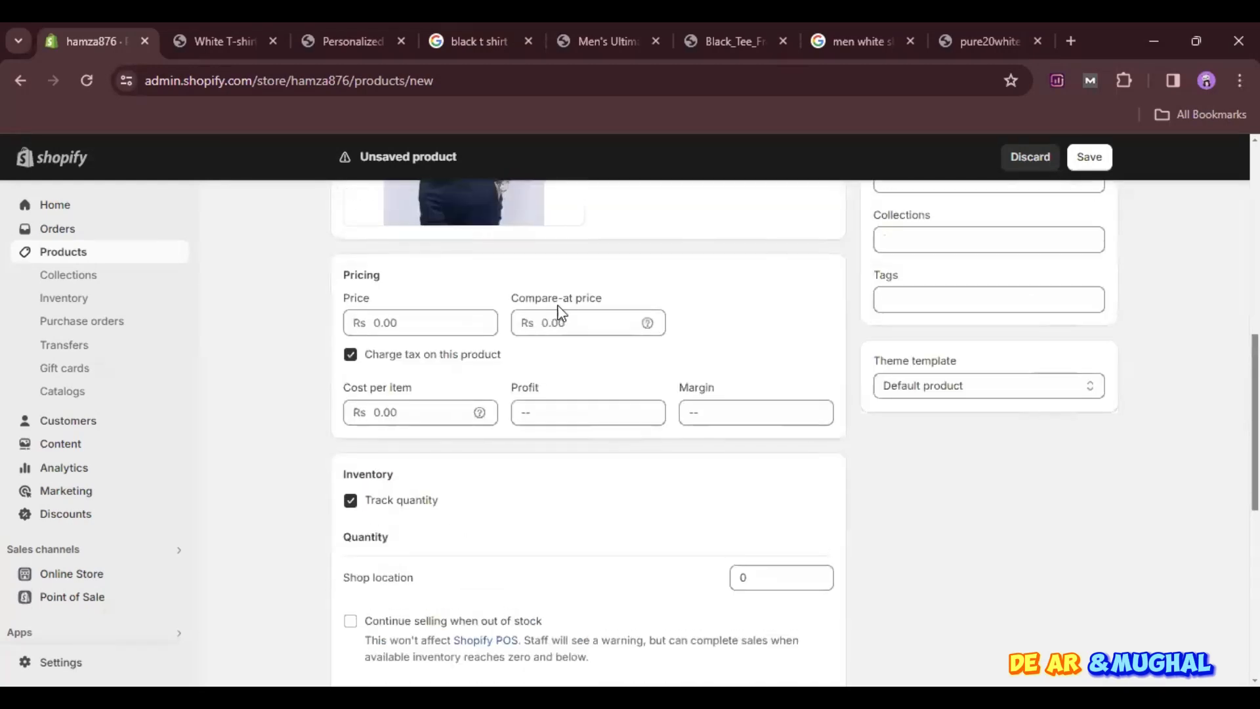
{"action": "left_click", "coordinate": [560, 316]}
{"action": "type", "text": "2000"}
{"action": "left_click", "coordinate": [434, 327]}
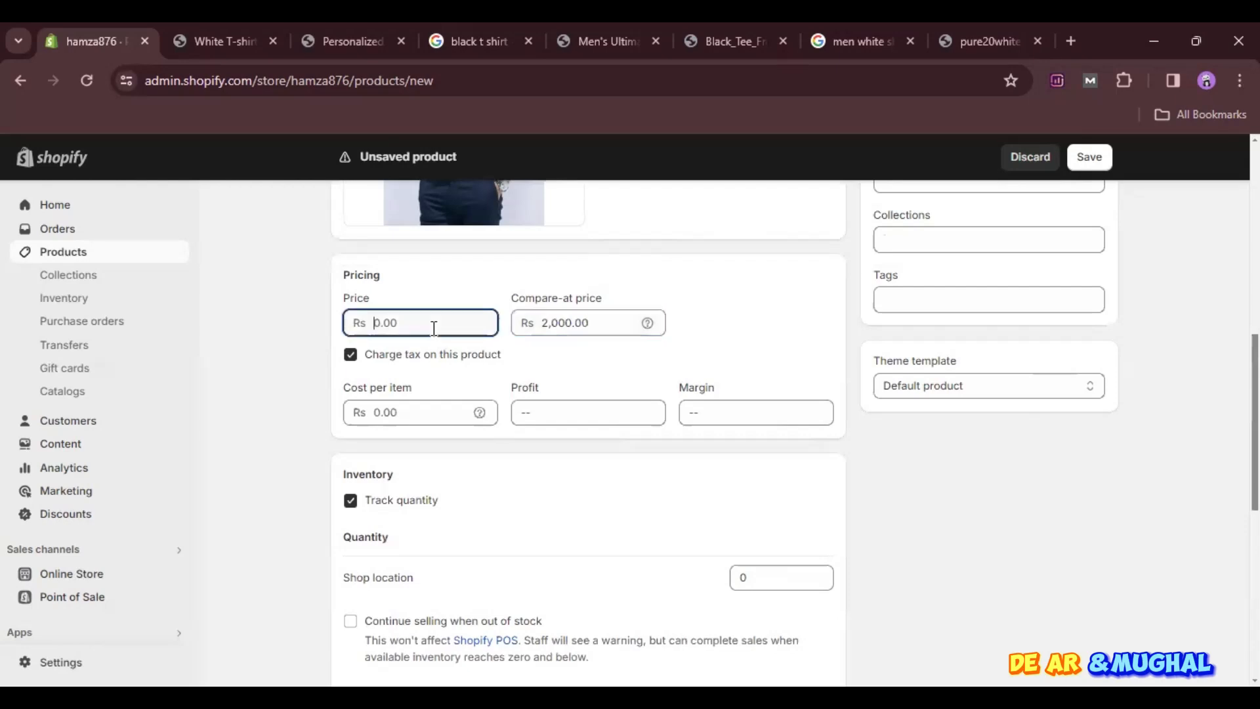
{"action": "type", "text": "1,"}
{"action": "type", "text": "600"}
{"action": "left_click", "coordinate": [298, 332]}
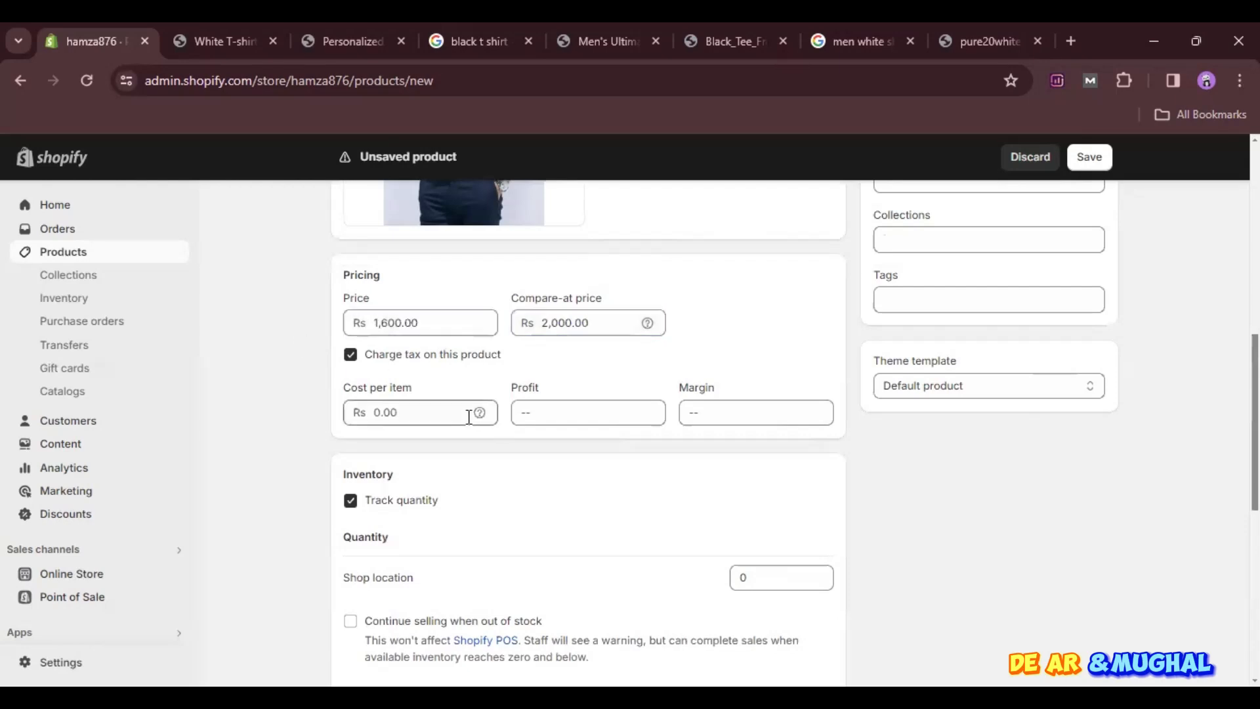
- Set the product's shipping weight to 0.2 kg
{"action": "scroll", "coordinate": [524, 520], "scroll_direction": "down", "scroll_amount": 6}
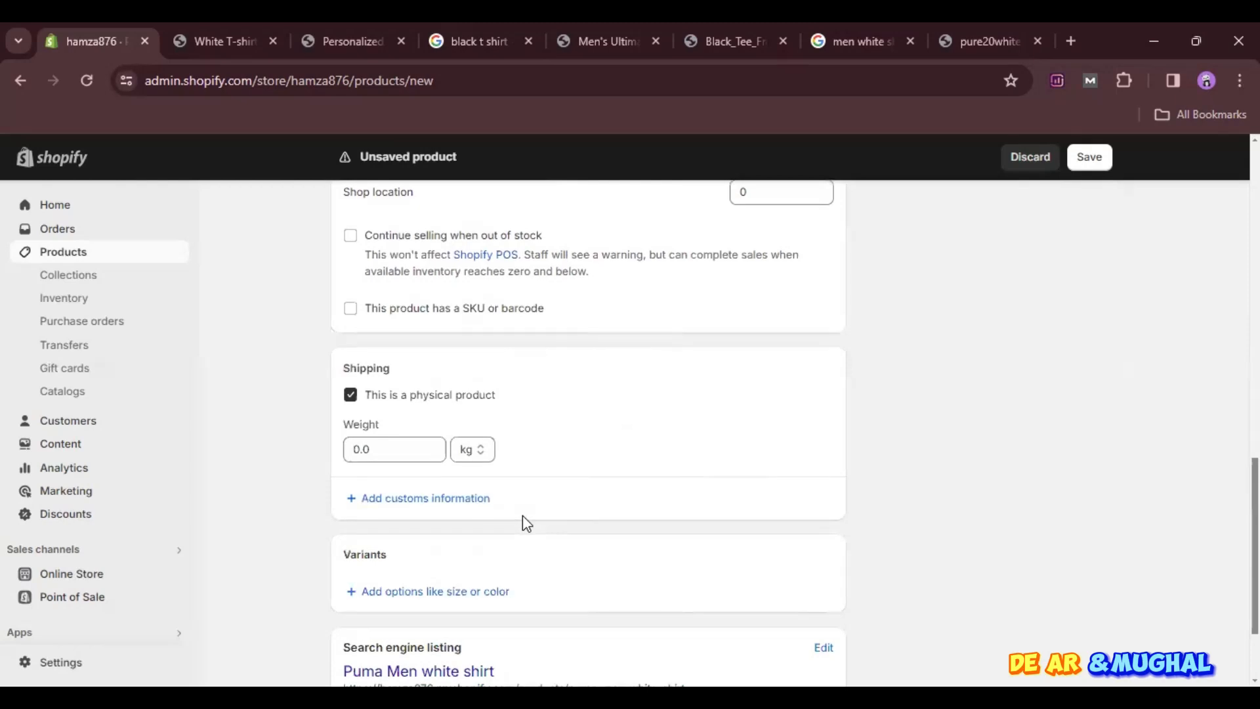
{"action": "left_click", "coordinate": [440, 443]}
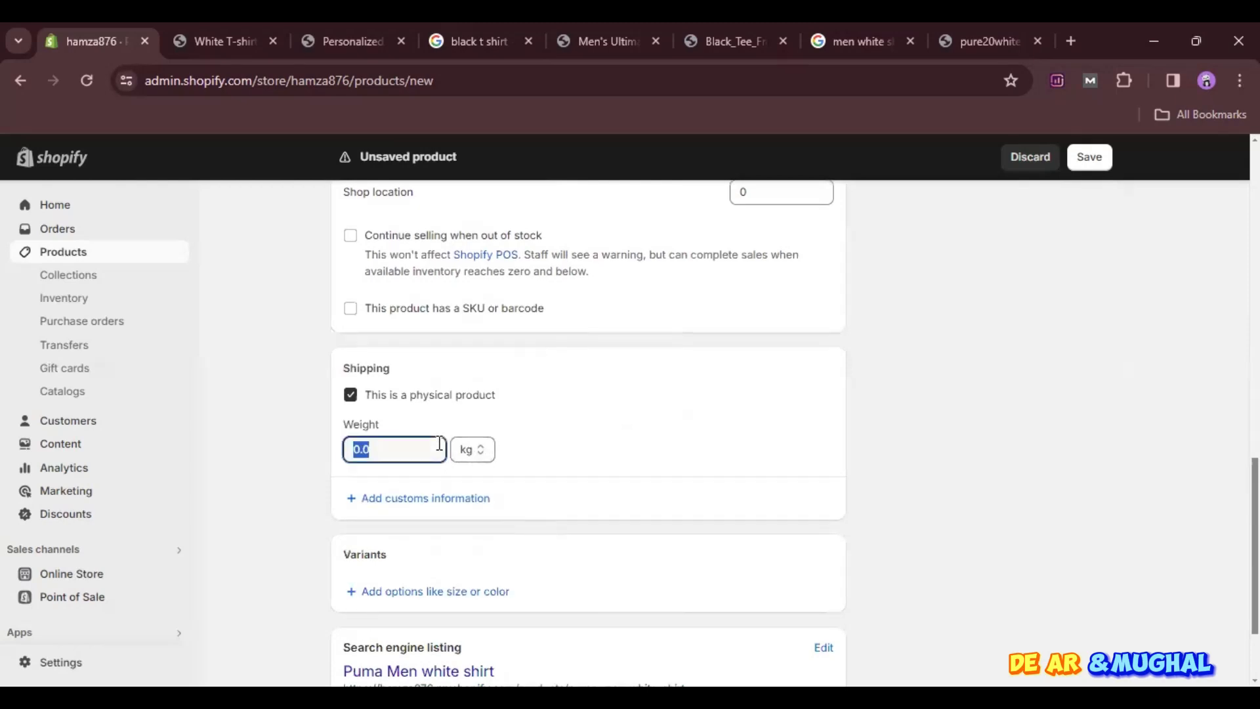
{"action": "left_click", "coordinate": [439, 443]}
{"action": "left_click", "coordinate": [633, 435]}
{"action": "scroll", "coordinate": [633, 435], "scroll_direction": "down", "scroll_amount": 2}
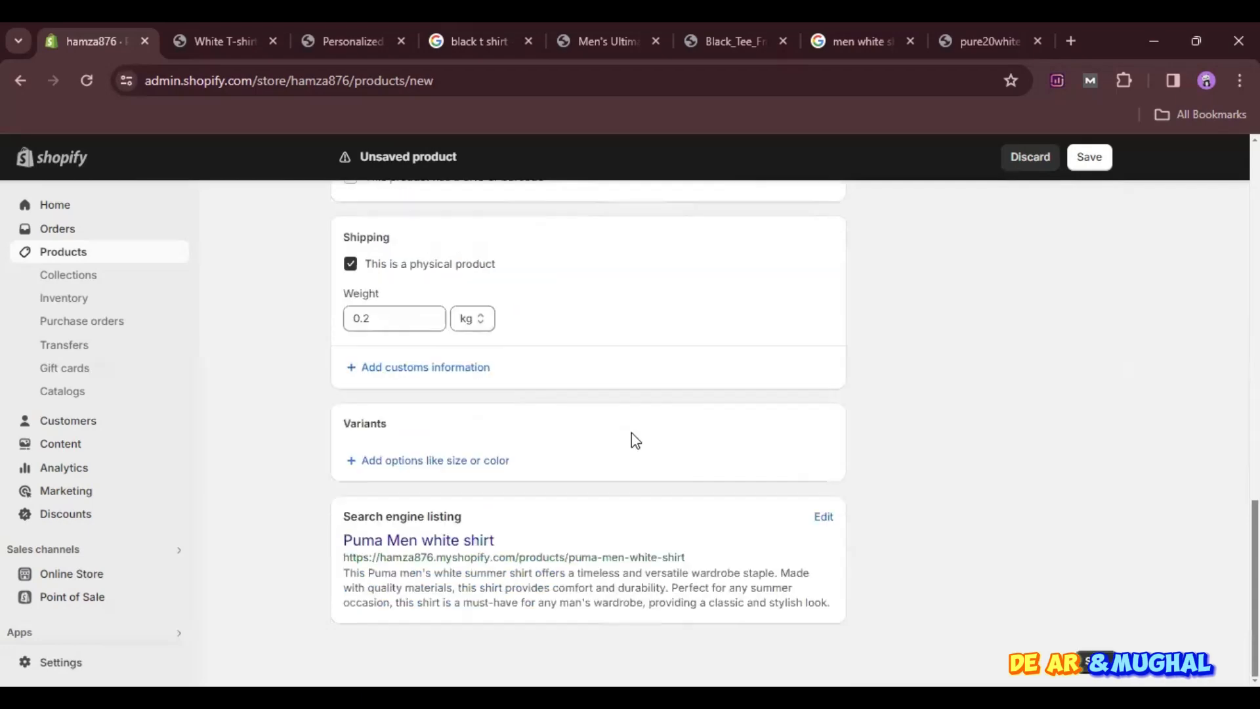
- Review the filled-in product form and save the new Puma Men white shirt product
{"action": "scroll", "coordinate": [631, 439], "scroll_direction": "up", "scroll_amount": 3}
{"action": "scroll", "coordinate": [632, 439], "scroll_direction": "down", "scroll_amount": 1}
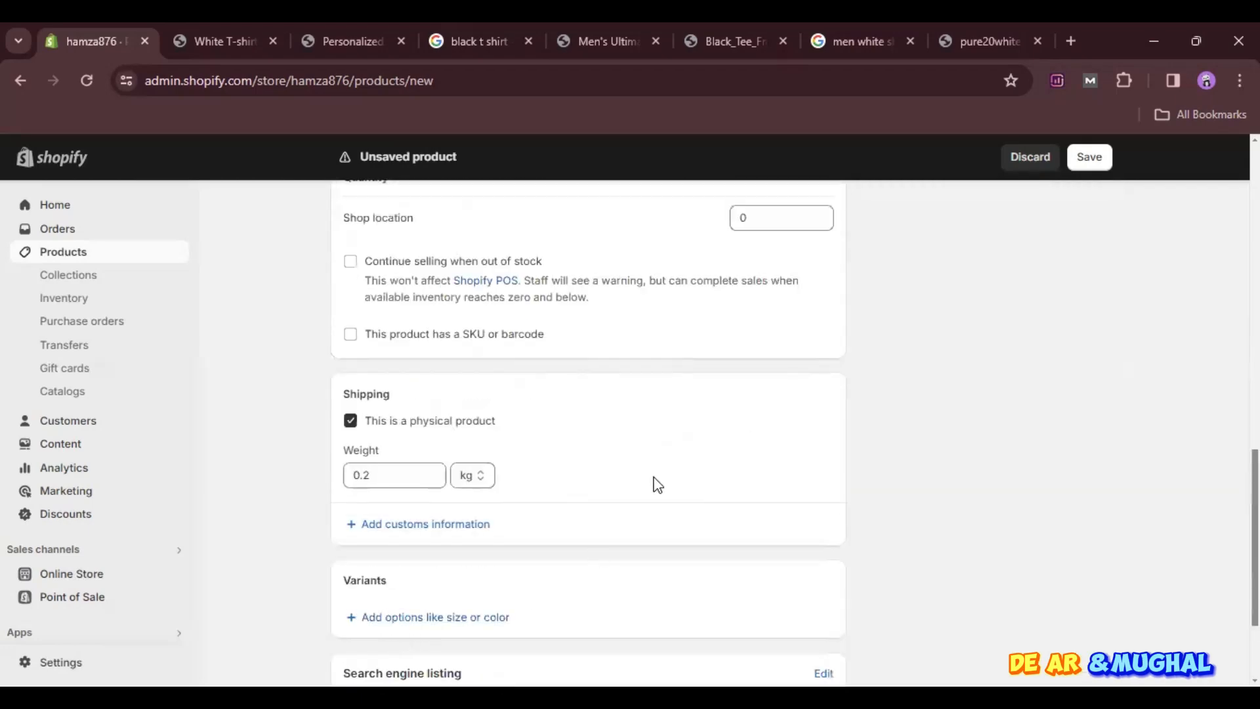
{"action": "scroll", "coordinate": [649, 492], "scroll_direction": "up", "scroll_amount": 2}
{"action": "scroll", "coordinate": [656, 484], "scroll_direction": "up", "scroll_amount": 12}
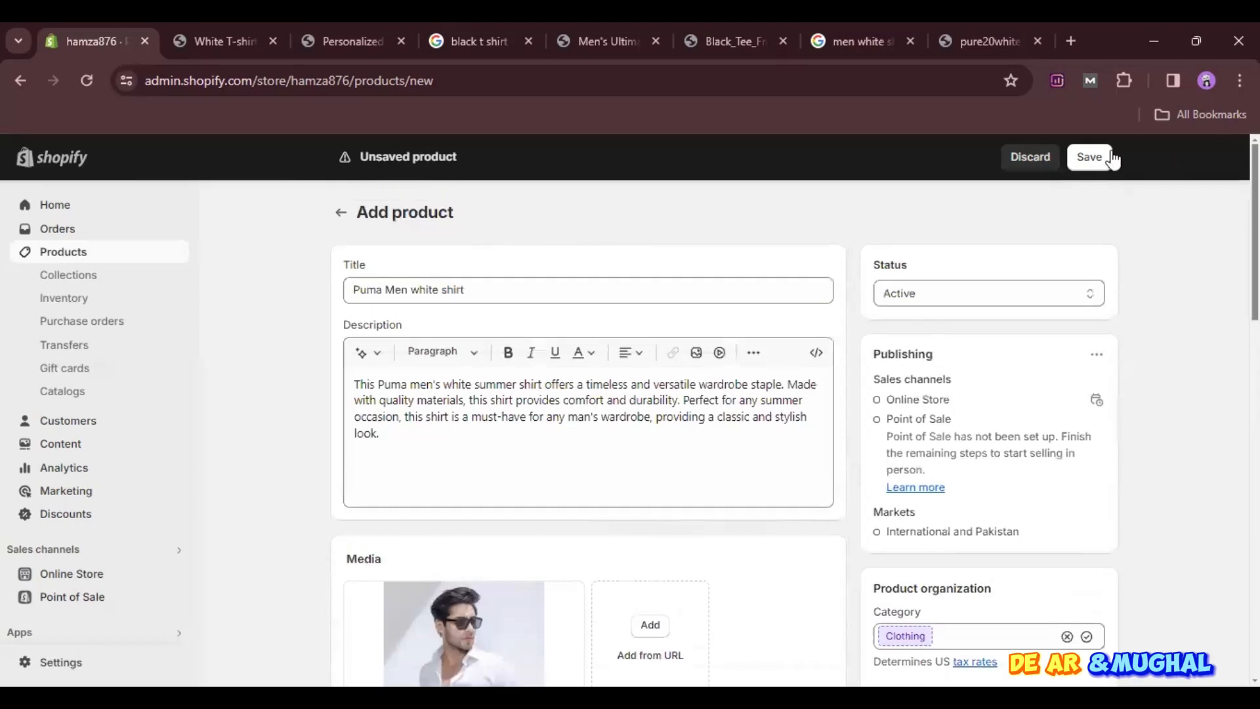
{"action": "left_click", "coordinate": [1108, 157]}
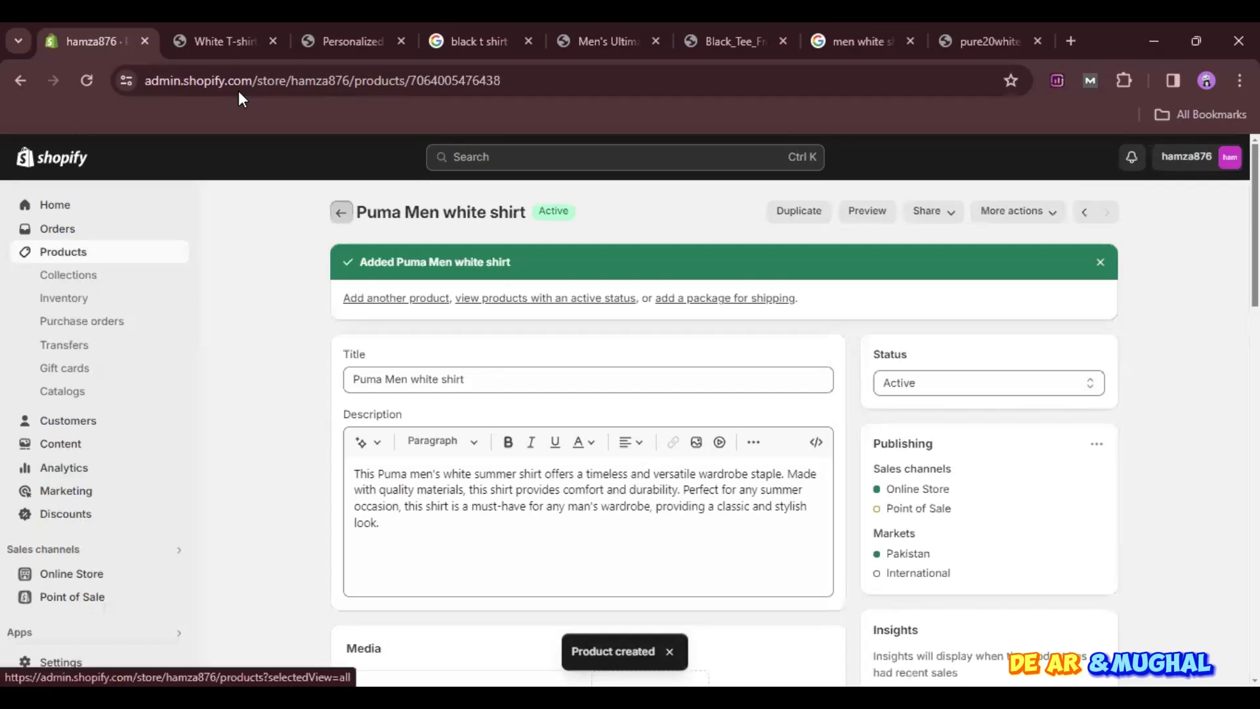
- Reopen Puma Men white shirt from the product list, set its SKU to 10 and save the change
{"action": "left_click", "coordinate": [341, 211]}
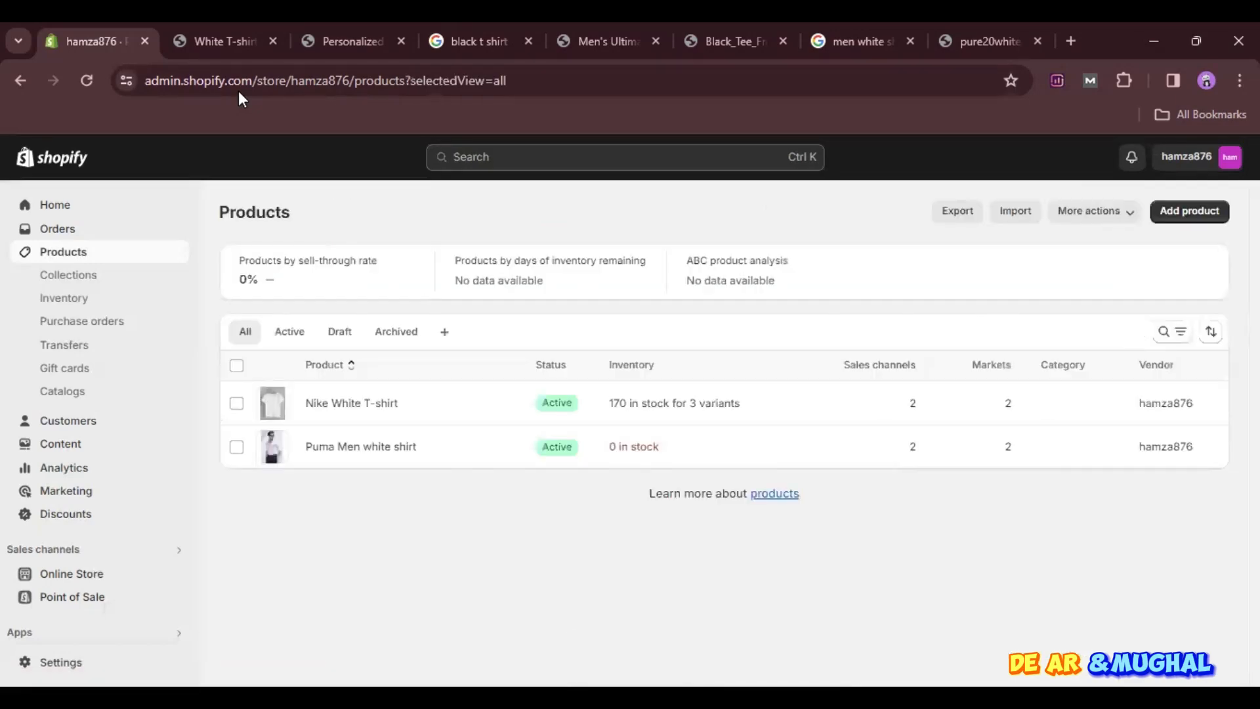
{"action": "left_click", "coordinate": [642, 451]}
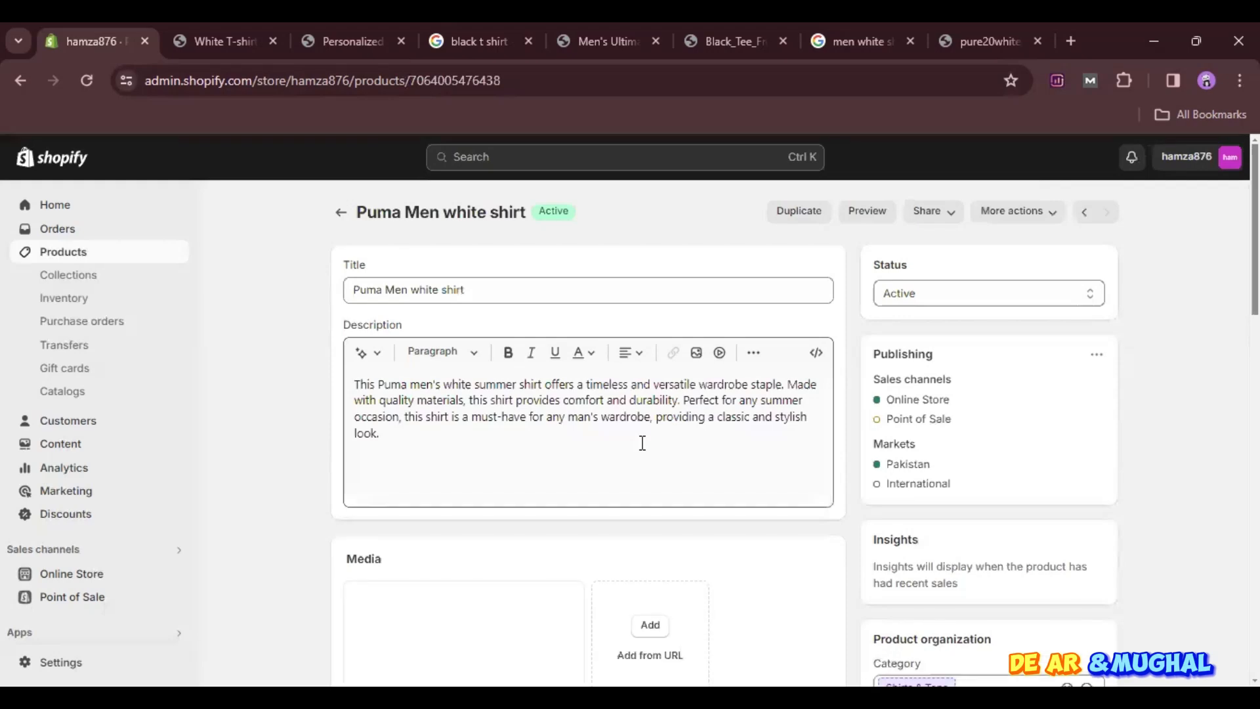
{"action": "scroll", "coordinate": [642, 443], "scroll_direction": "down", "scroll_amount": 9}
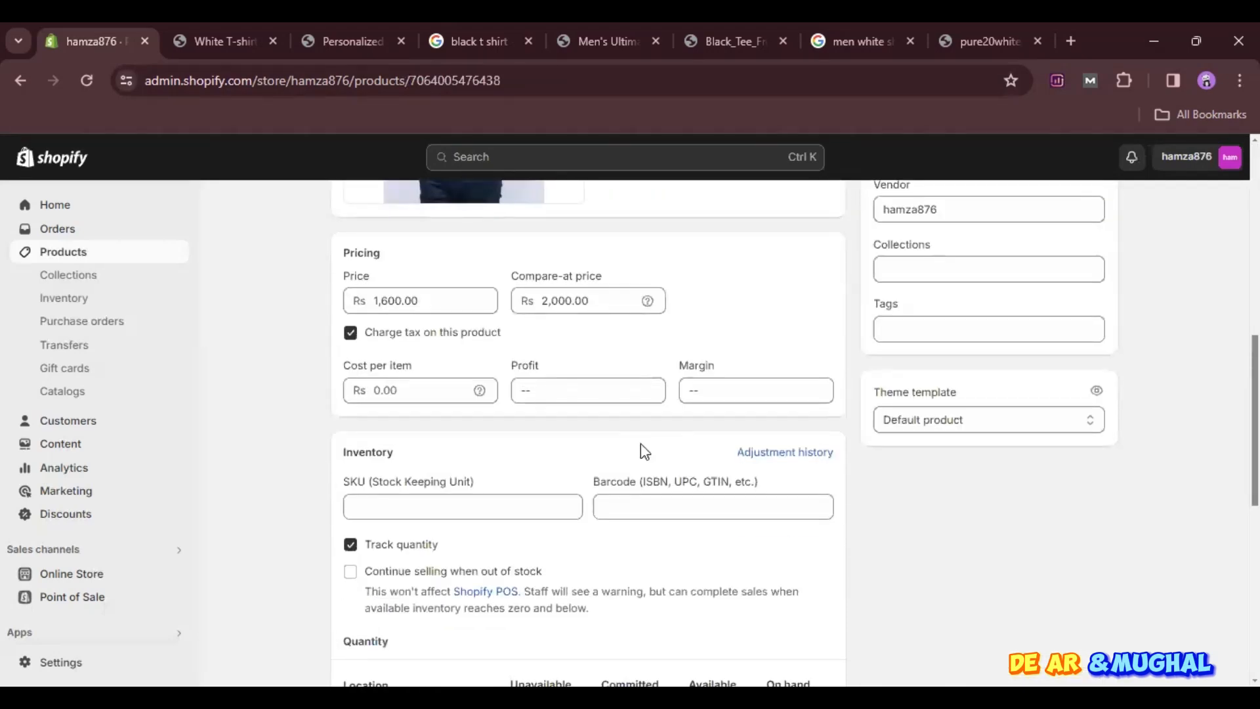
{"action": "scroll", "coordinate": [644, 450], "scroll_direction": "down", "scroll_amount": 8}
{"action": "left_click", "coordinate": [1089, 157]}
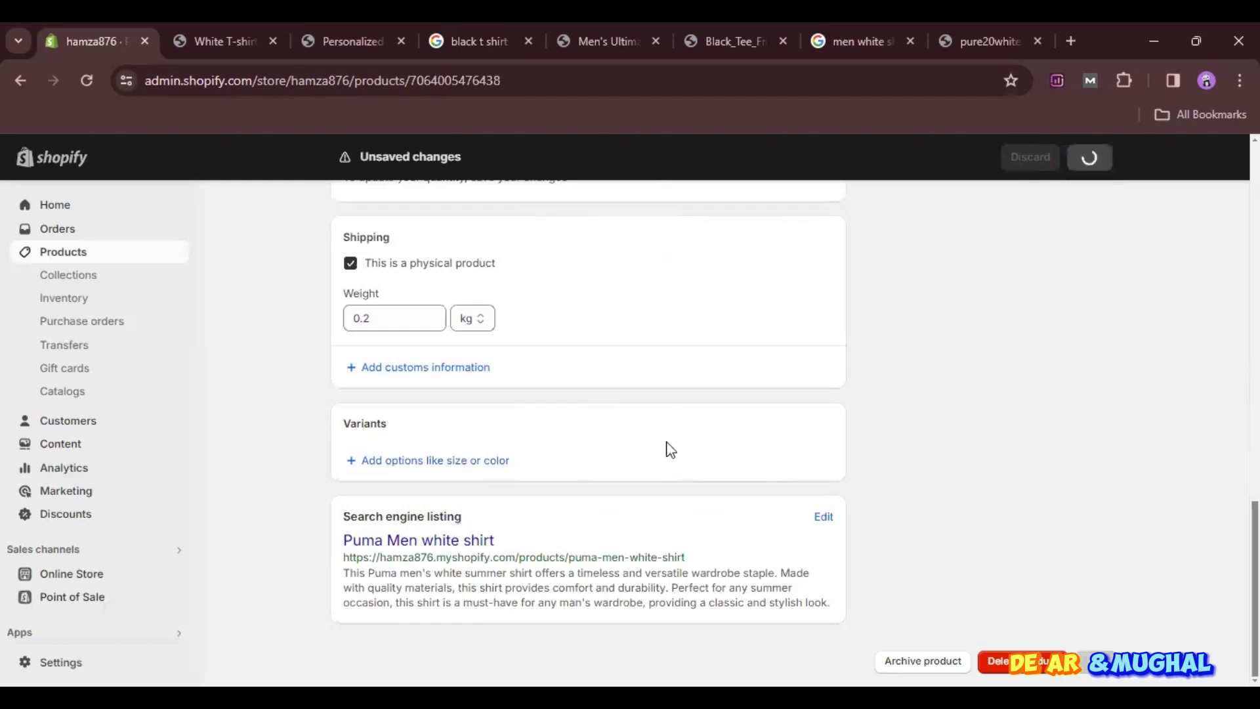
{"action": "scroll", "coordinate": [326, 241], "scroll_direction": "up", "scroll_amount": 15}
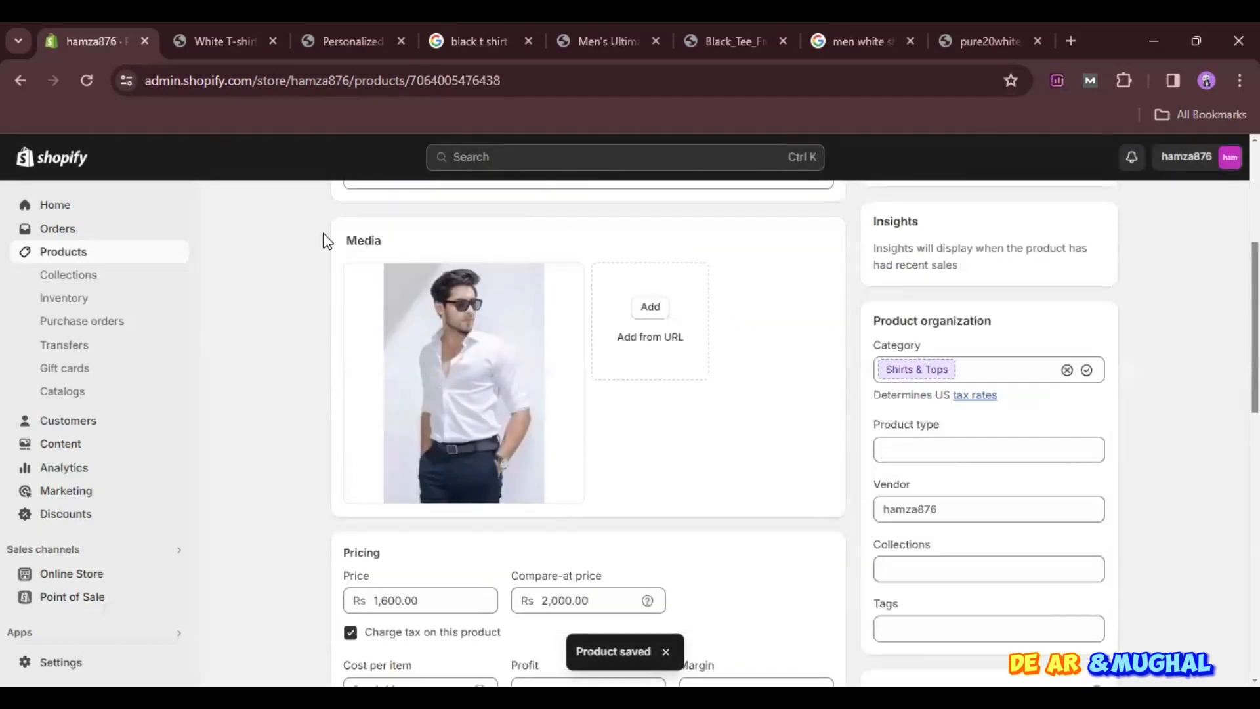
- Return to the product list and reopen Puma Men white shirt at its inventory quantities
{"action": "left_click", "coordinate": [340, 212]}
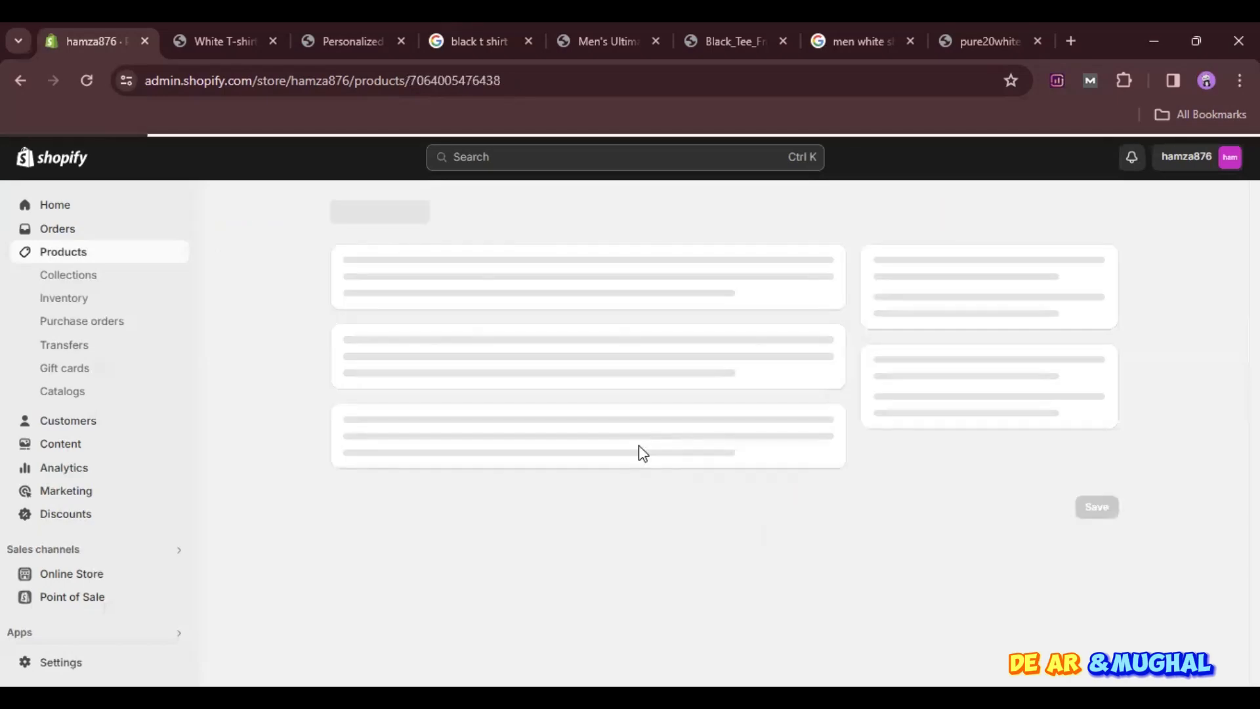
{"action": "scroll", "coordinate": [618, 490], "scroll_direction": "down", "scroll_amount": 8}
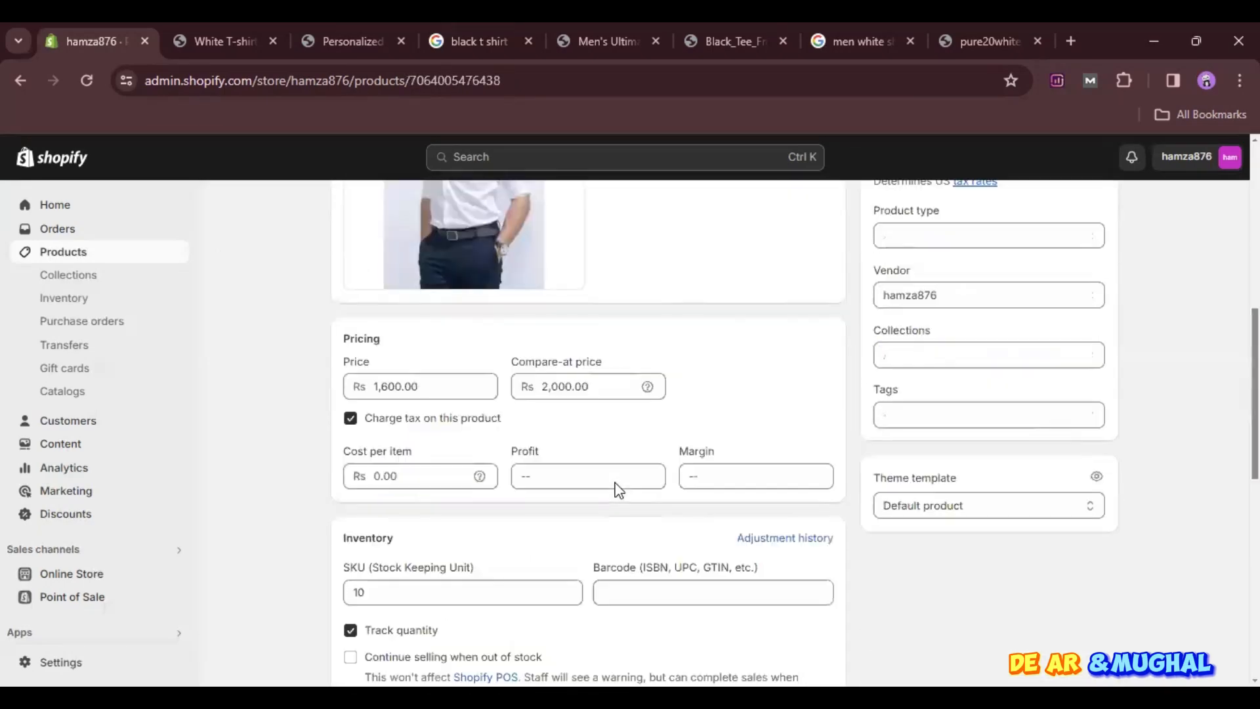
{"action": "scroll", "coordinate": [616, 481], "scroll_direction": "down", "scroll_amount": 2}
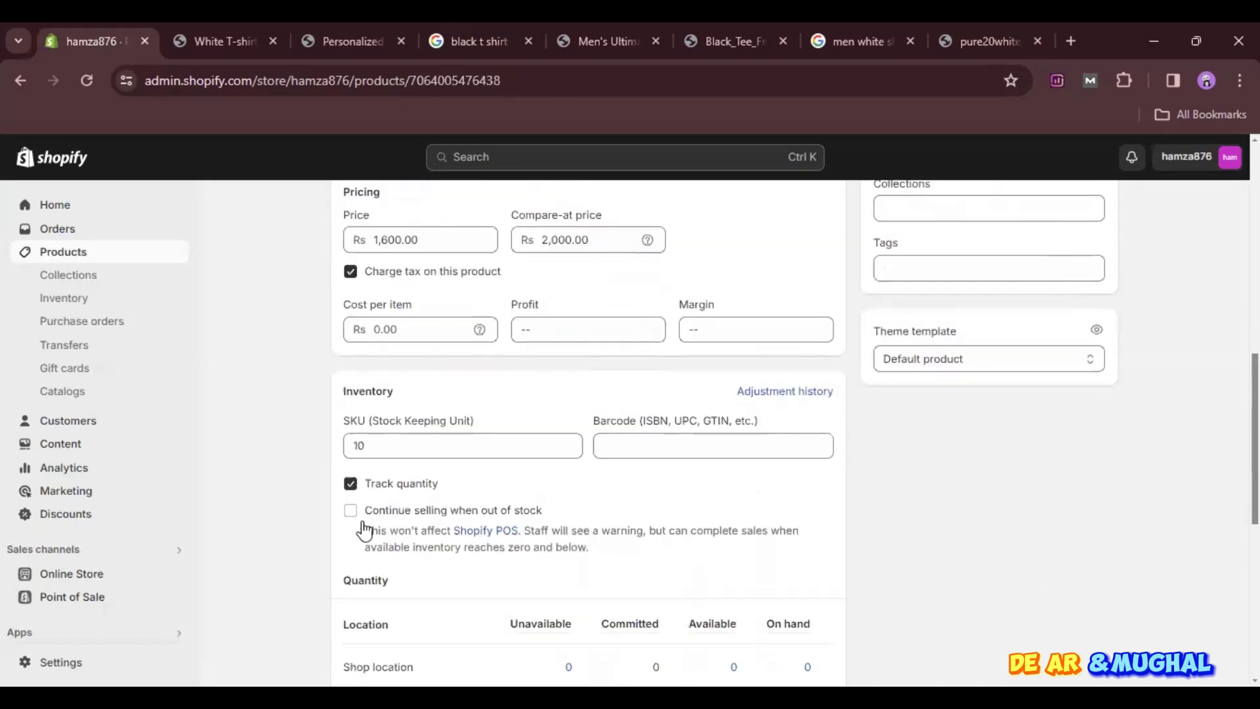
{"action": "scroll", "coordinate": [467, 525], "scroll_direction": "down", "scroll_amount": 2}
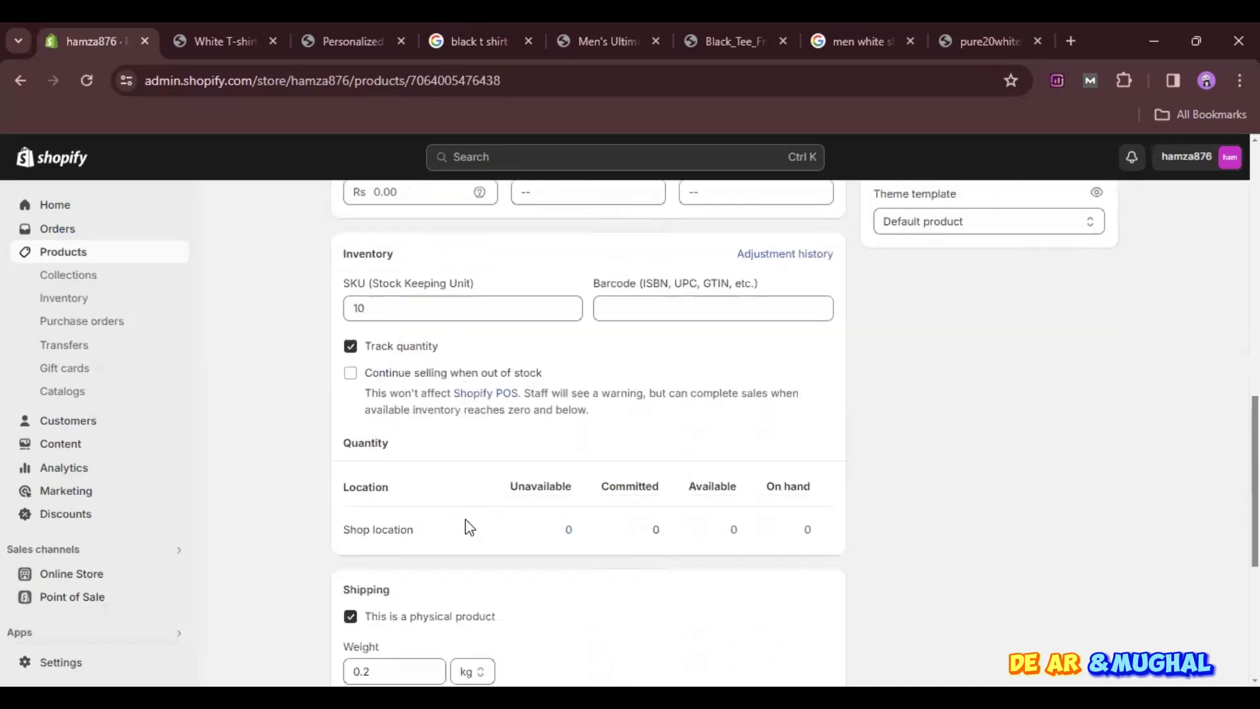
{"action": "scroll", "coordinate": [468, 525], "scroll_direction": "down", "scroll_amount": 4}
{"action": "scroll", "coordinate": [467, 525], "scroll_direction": "up", "scroll_amount": 1}
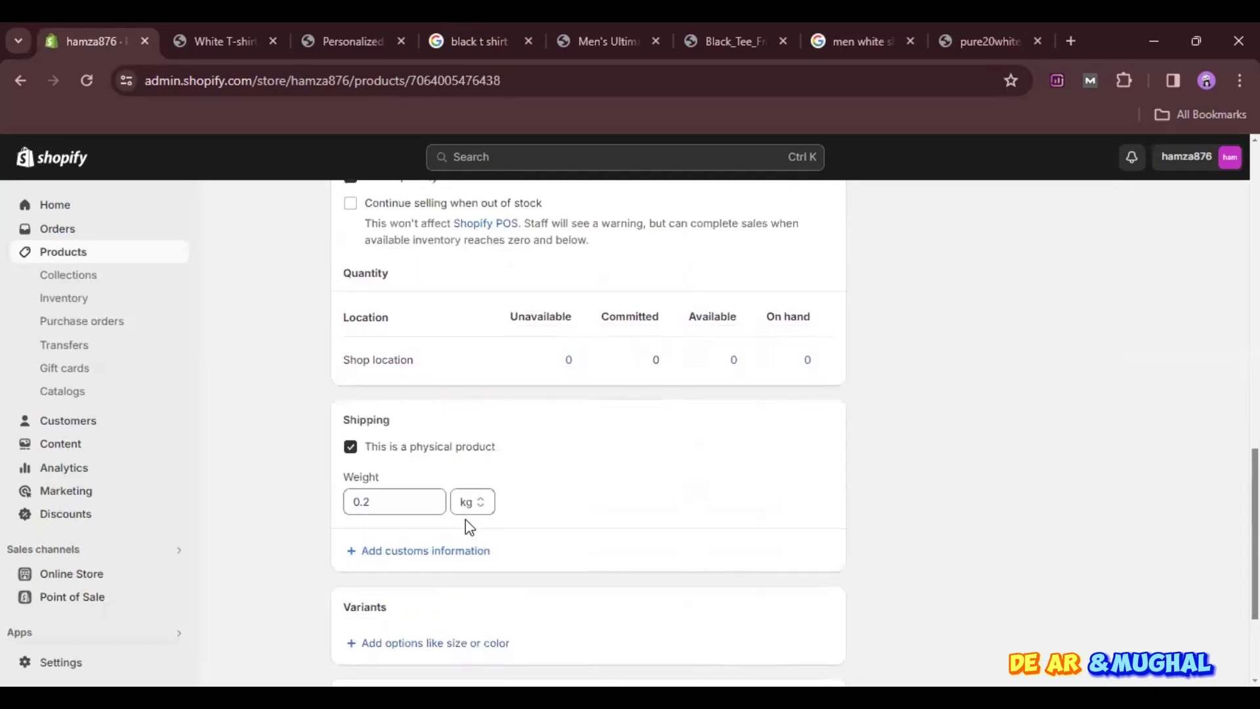
- Set the available quantity at Shop location to 10 with the default Correction reason and save the adjustment
{"action": "left_click", "coordinate": [745, 366]}
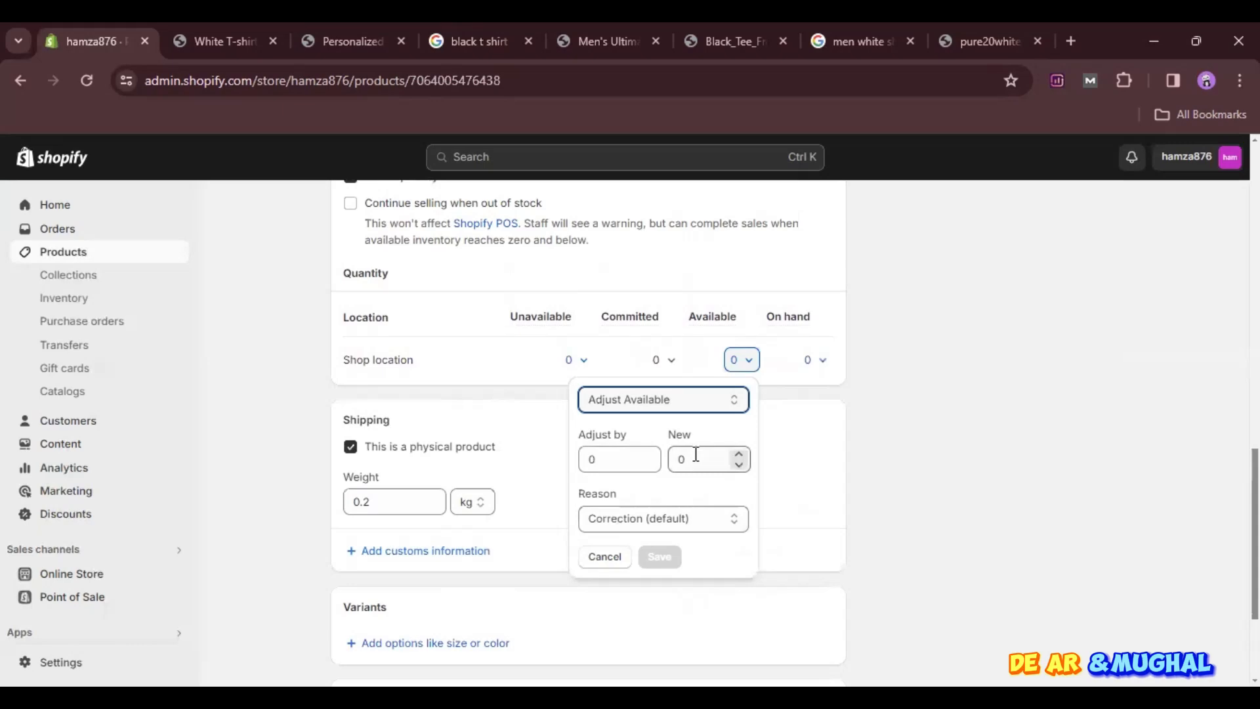
{"action": "left_click", "coordinate": [544, 378]}
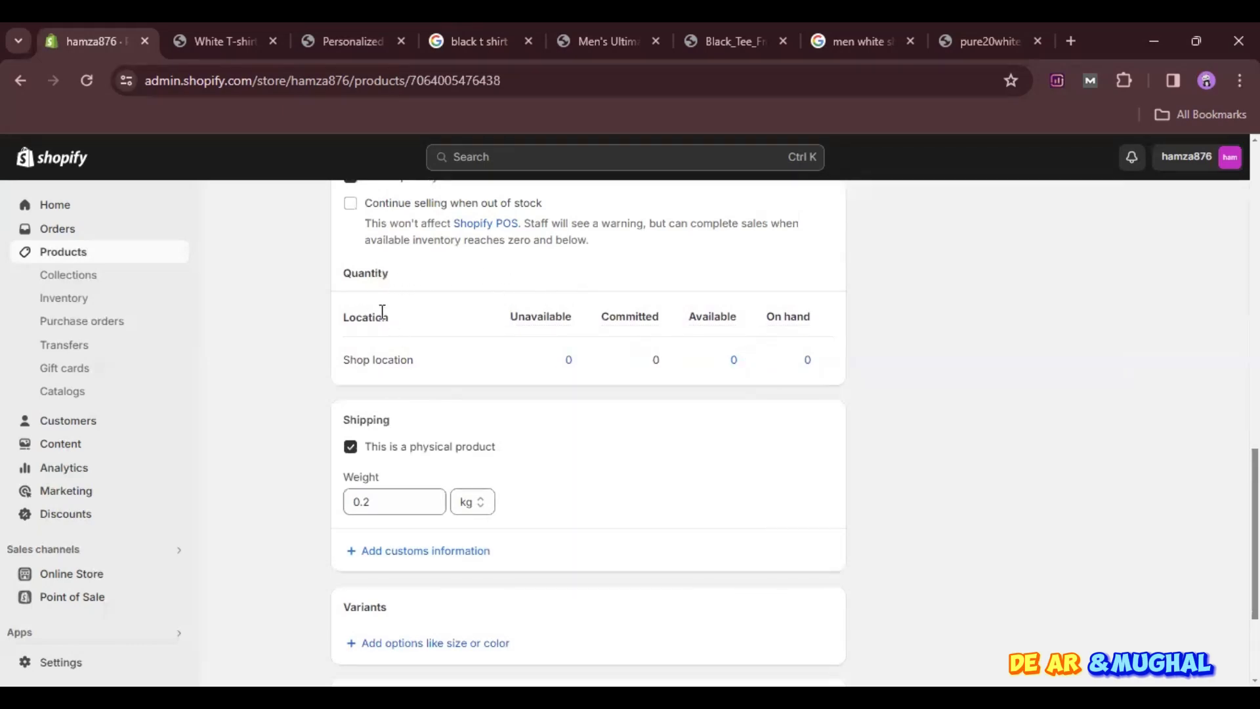
{"action": "mouse_move", "coordinate": [622, 317]}
{"action": "mouse_move", "coordinate": [721, 316]}
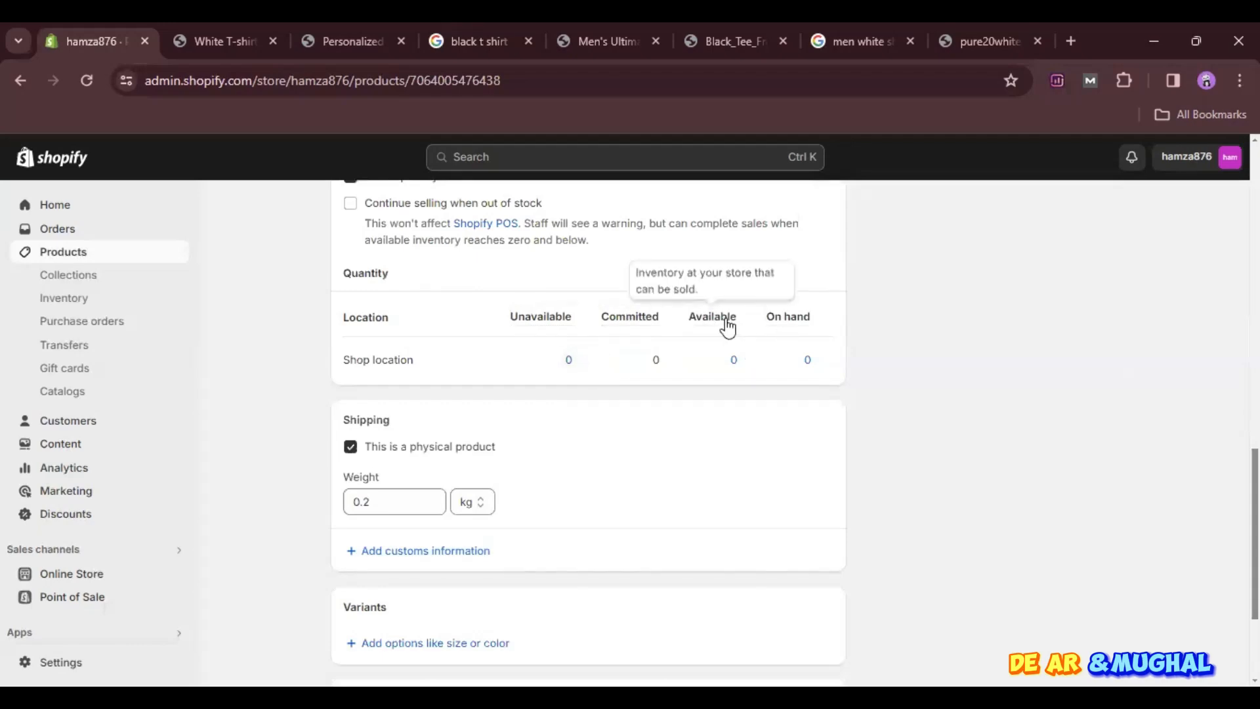
{"action": "left_click", "coordinate": [736, 358]}
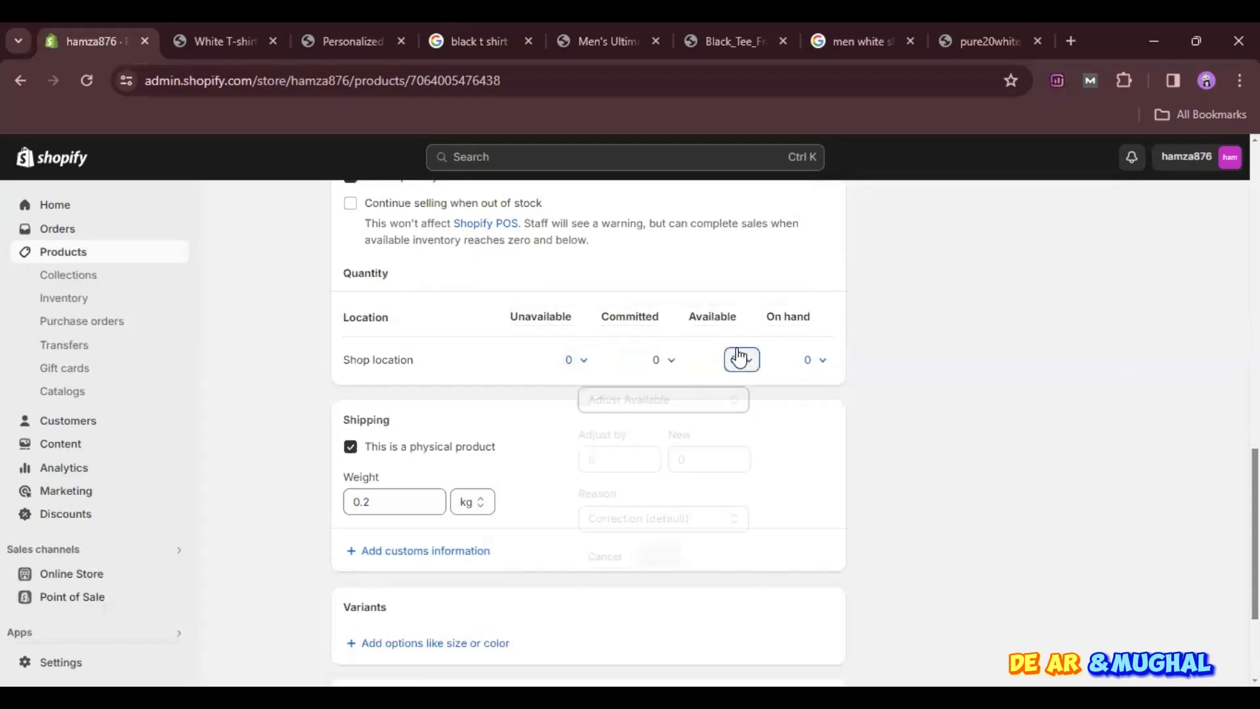
{"action": "left_click", "coordinate": [688, 471]}
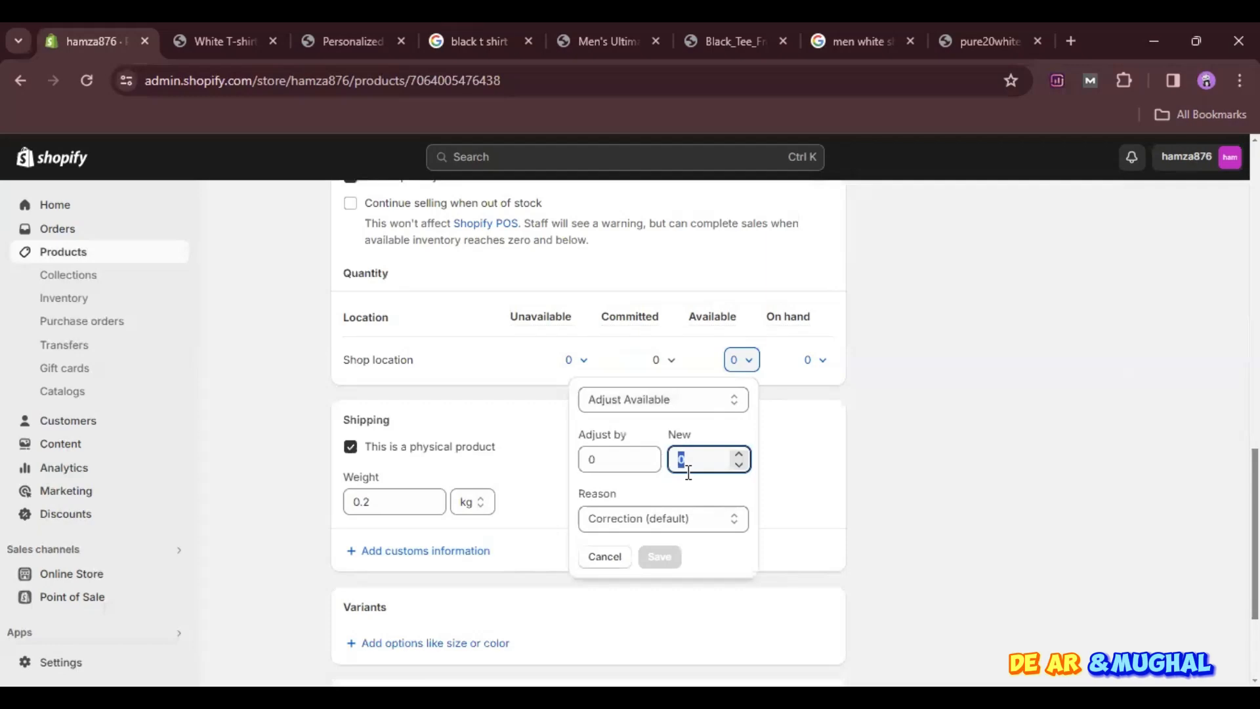
{"action": "type", "text": "10"}
{"action": "left_click", "coordinate": [658, 557]}
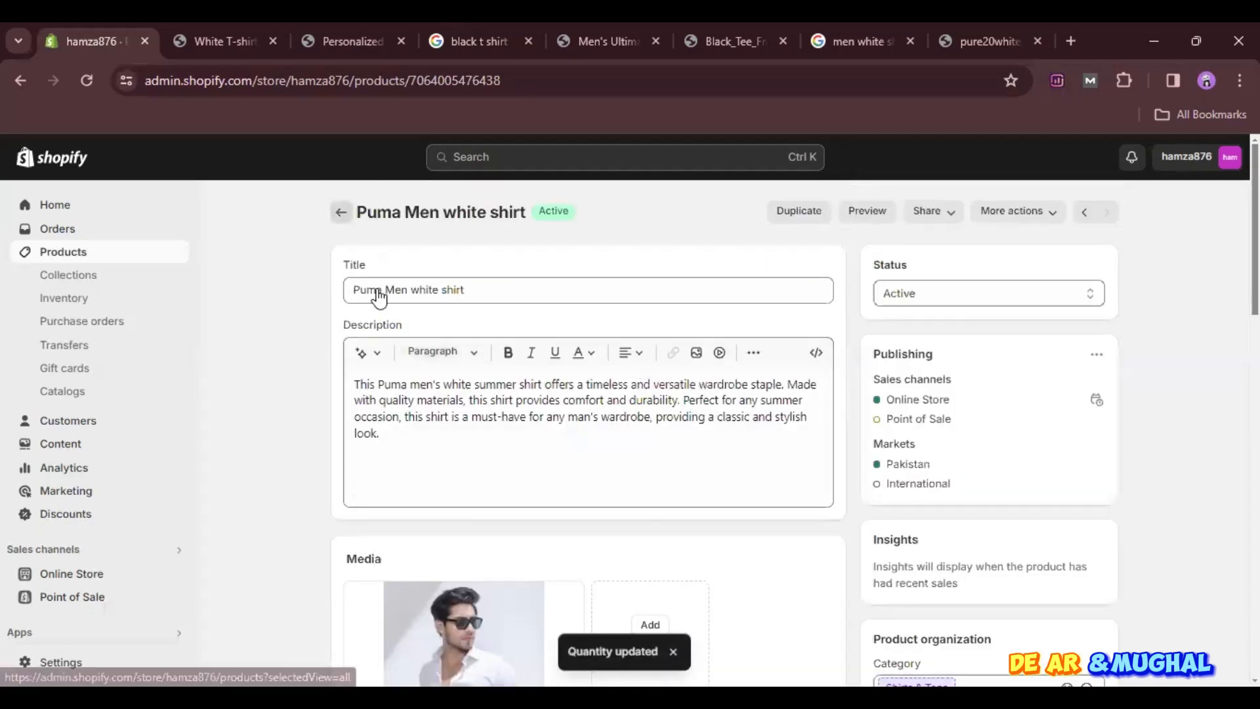
- Check Puma Men white shirt's stock in the product list and the quantity columns in its inventory section
{"action": "left_click", "coordinate": [341, 212]}
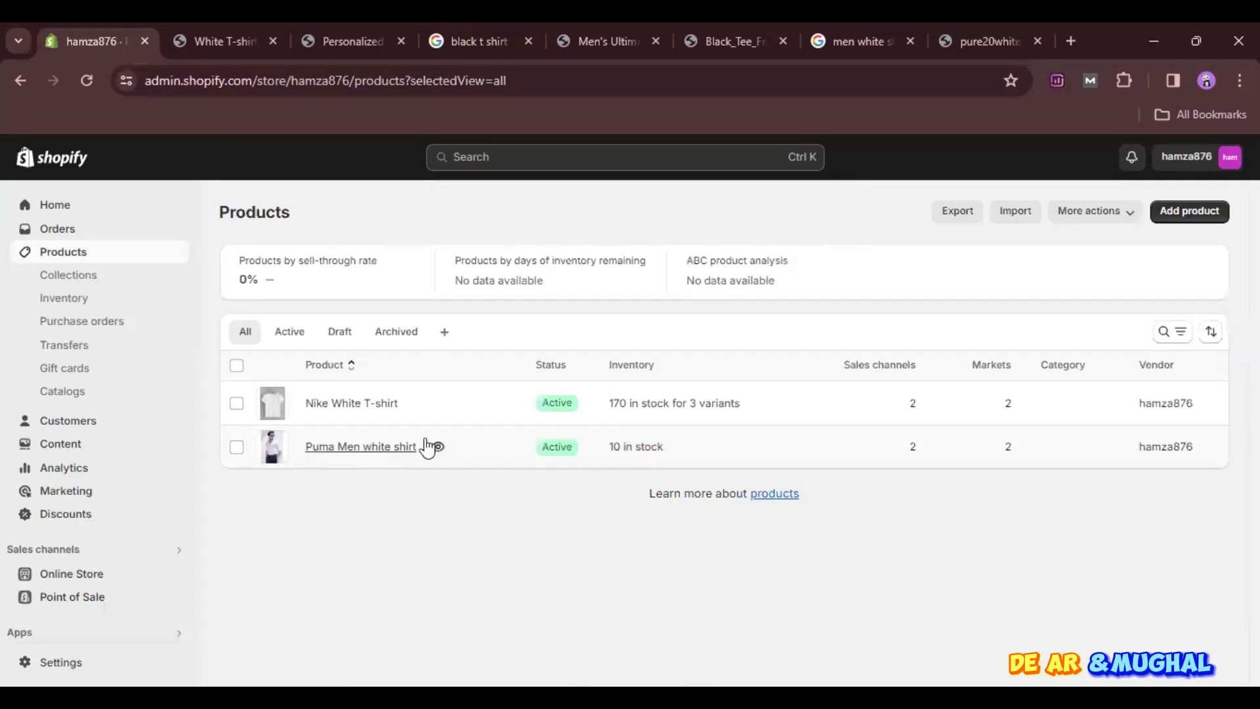
{"action": "left_click", "coordinate": [633, 448]}
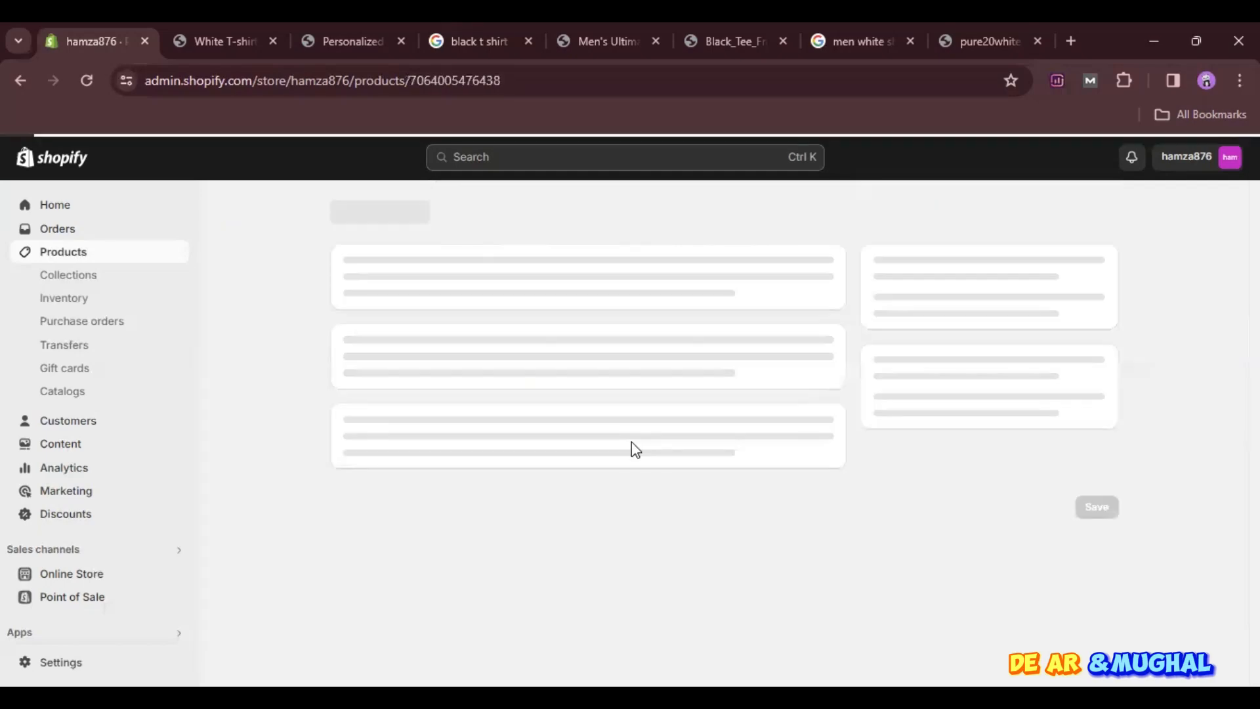
{"action": "scroll", "coordinate": [632, 449], "scroll_direction": "down", "scroll_amount": 3}
{"action": "scroll", "coordinate": [633, 451], "scroll_direction": "down", "scroll_amount": 10}
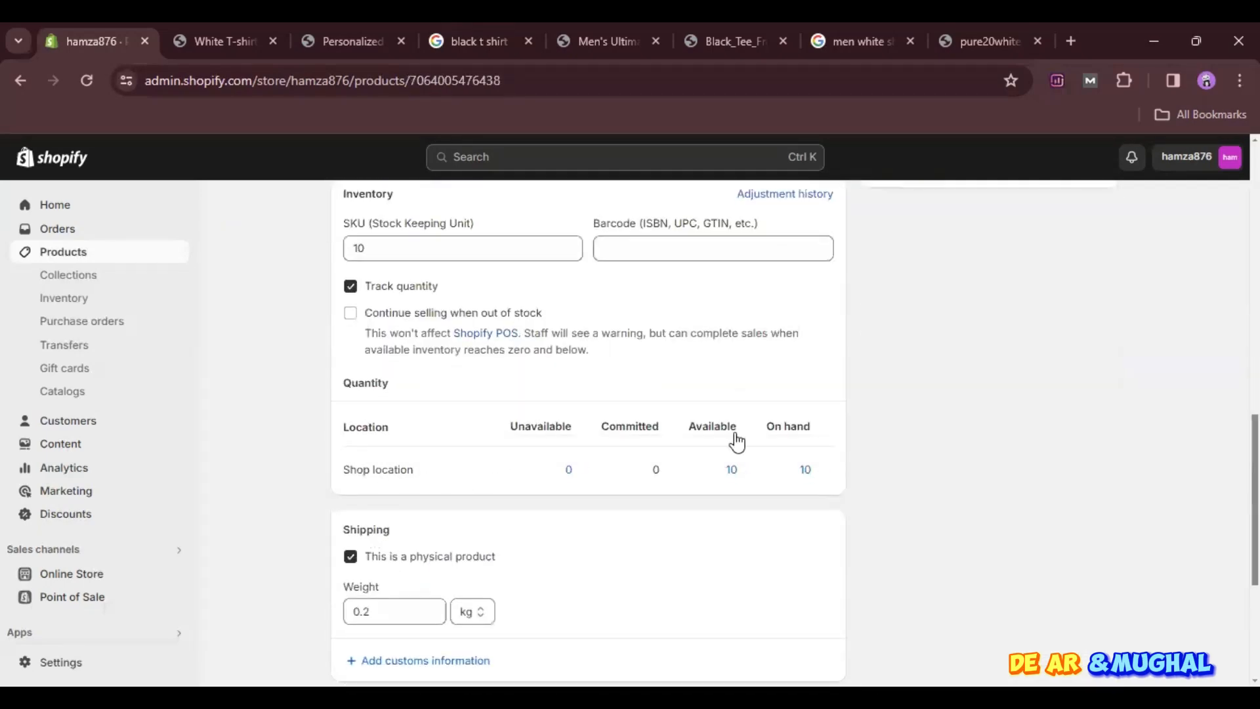
{"action": "mouse_move", "coordinate": [733, 437]}
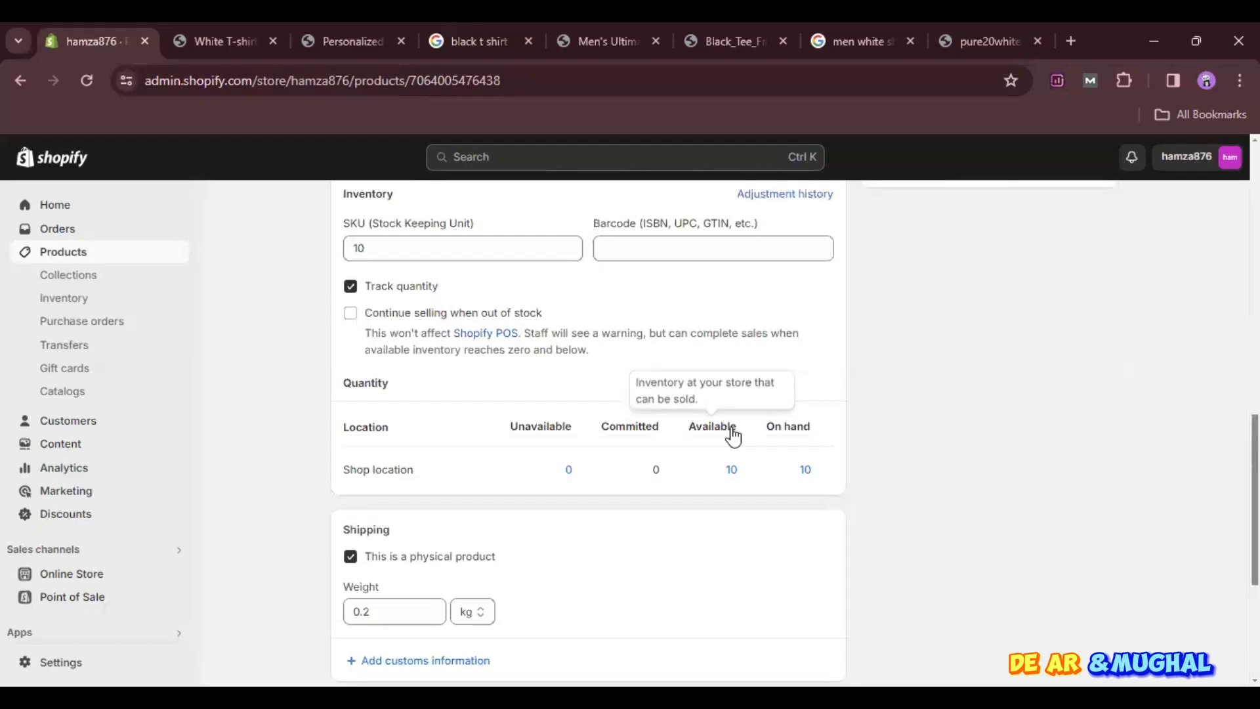
{"action": "mouse_move", "coordinate": [553, 423]}
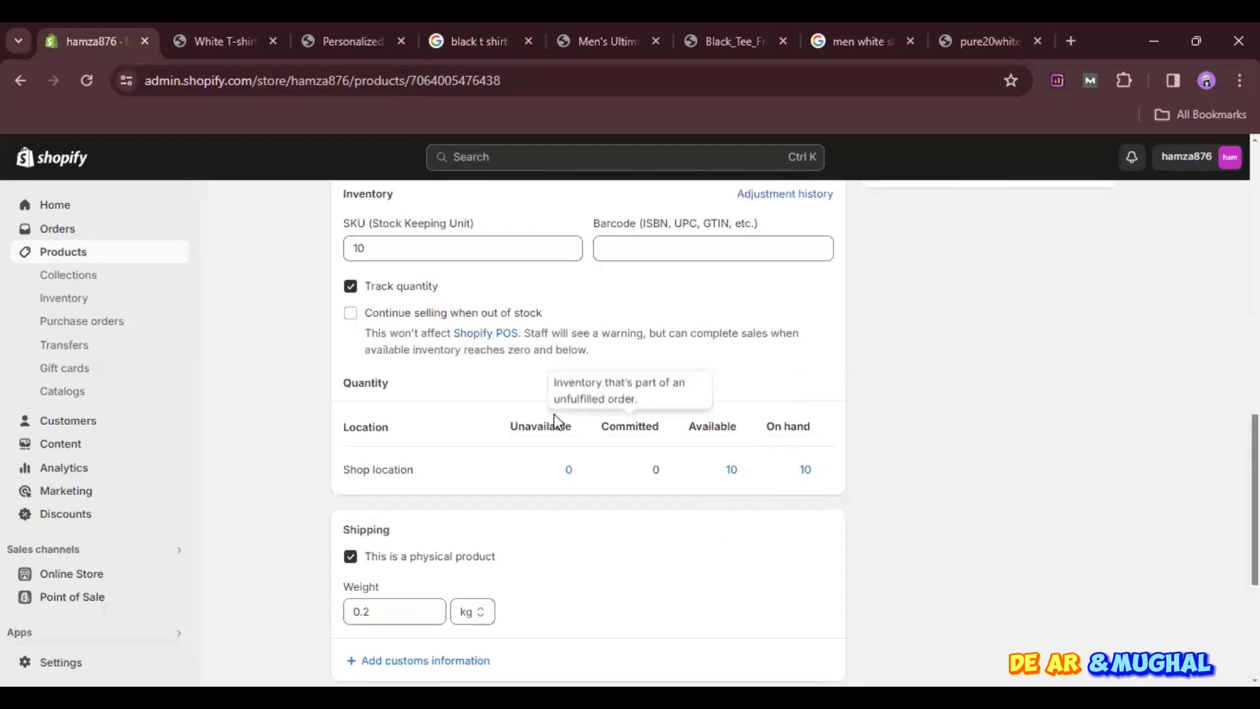
- Read the explanations of Puma Men white shirt's inventory quantity columns and return to the product list
{"action": "mouse_move", "coordinate": [797, 431]}
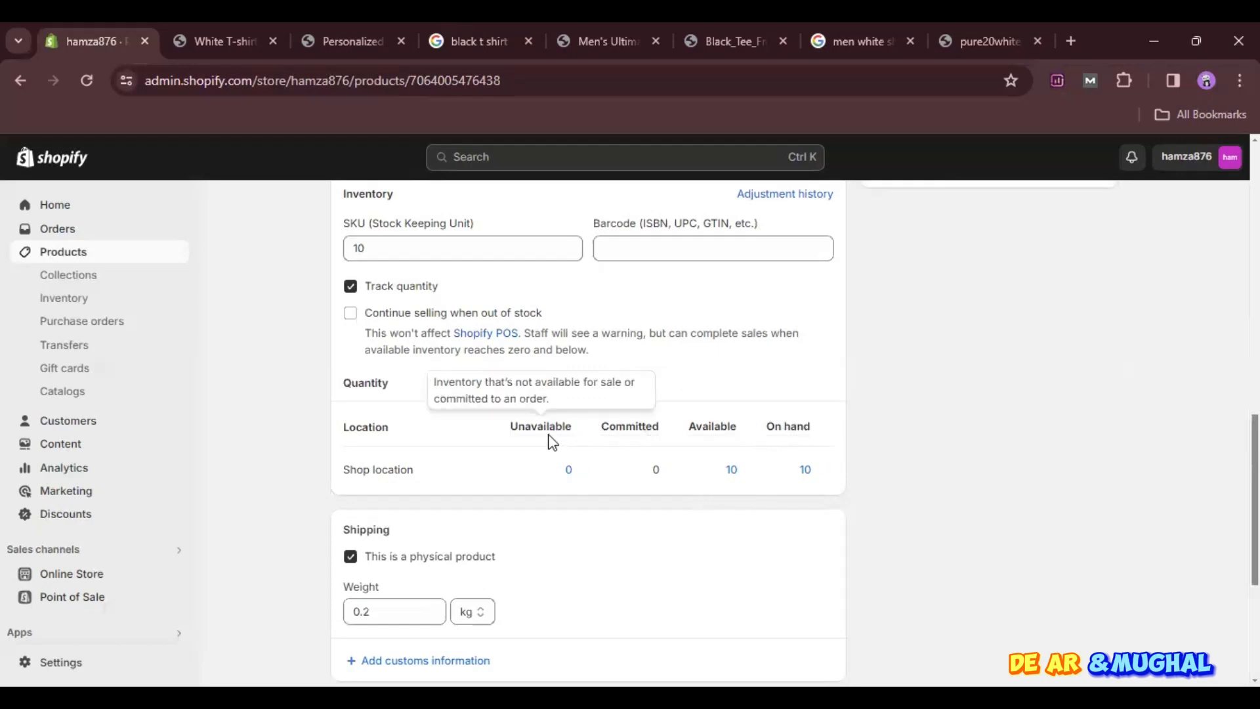
{"action": "scroll", "coordinate": [461, 403], "scroll_direction": "up", "scroll_amount": 8}
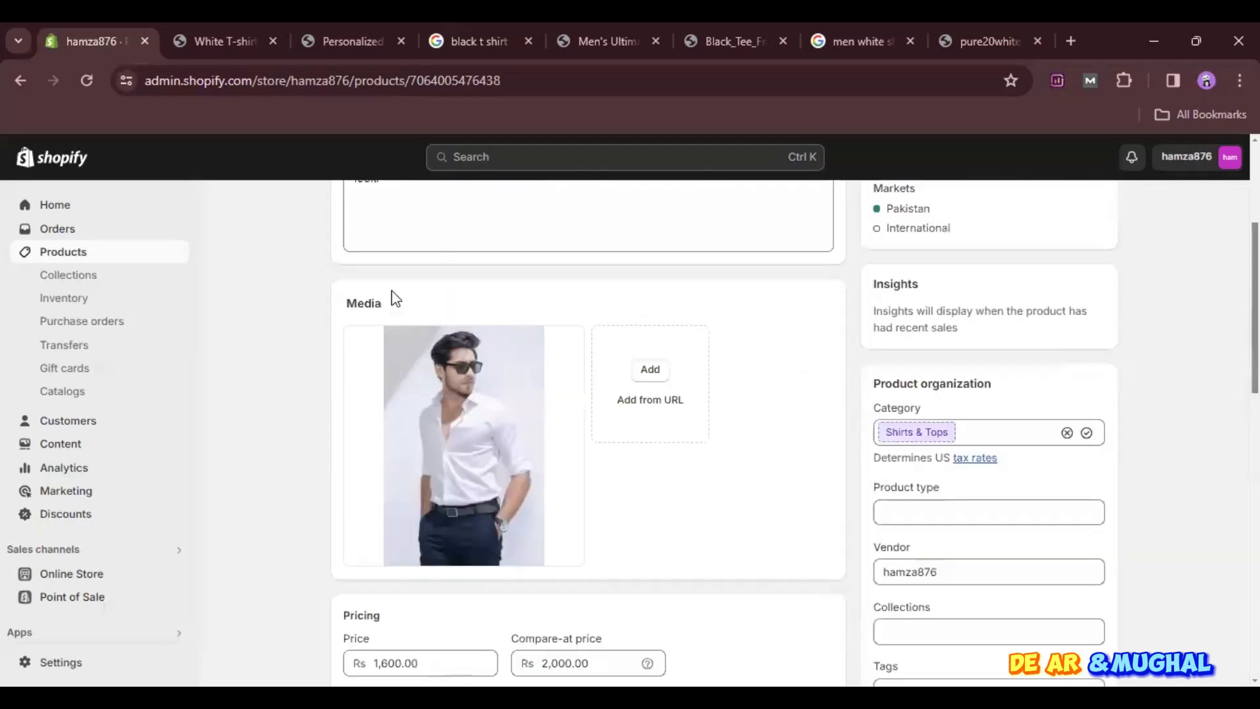
{"action": "scroll", "coordinate": [396, 299], "scroll_direction": "up", "scroll_amount": 4}
{"action": "left_click", "coordinate": [341, 212]}
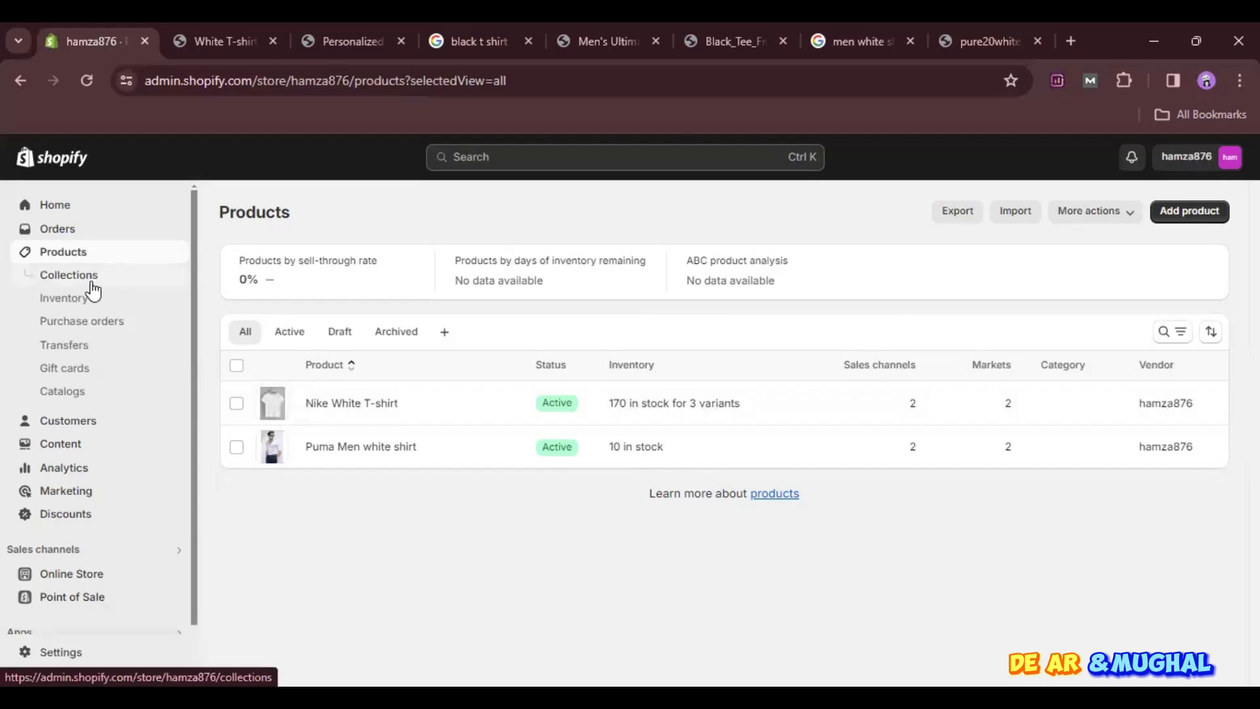
- Switch to the hamza876 storefront, go to its home page and look over the banner area
{"action": "left_click", "coordinate": [194, 38]}
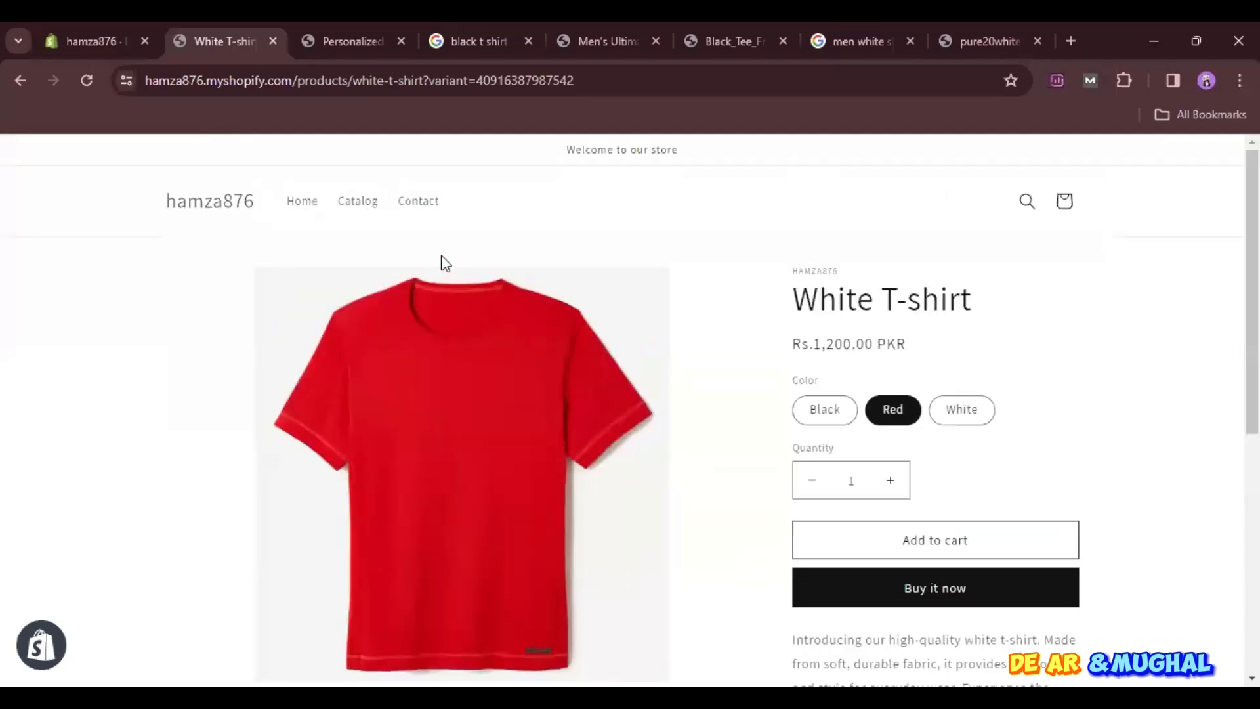
{"action": "left_click", "coordinate": [210, 201]}
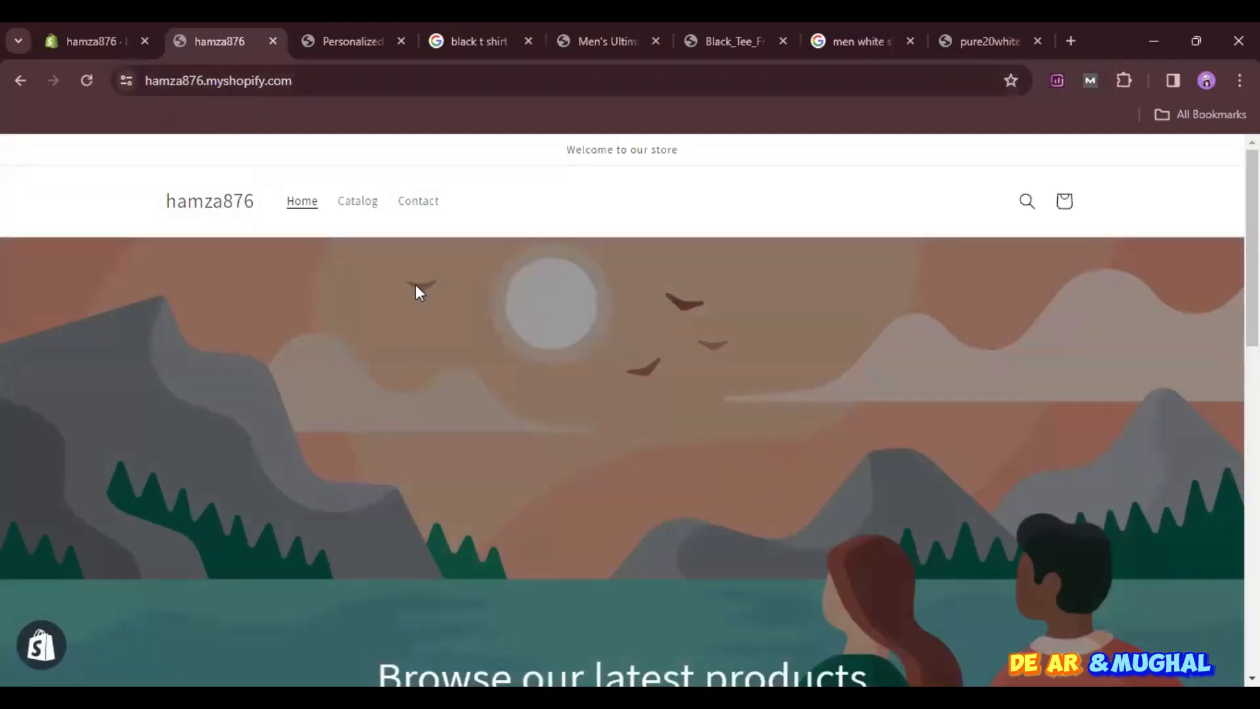
{"action": "scroll", "coordinate": [607, 487], "scroll_direction": "down", "scroll_amount": 10}
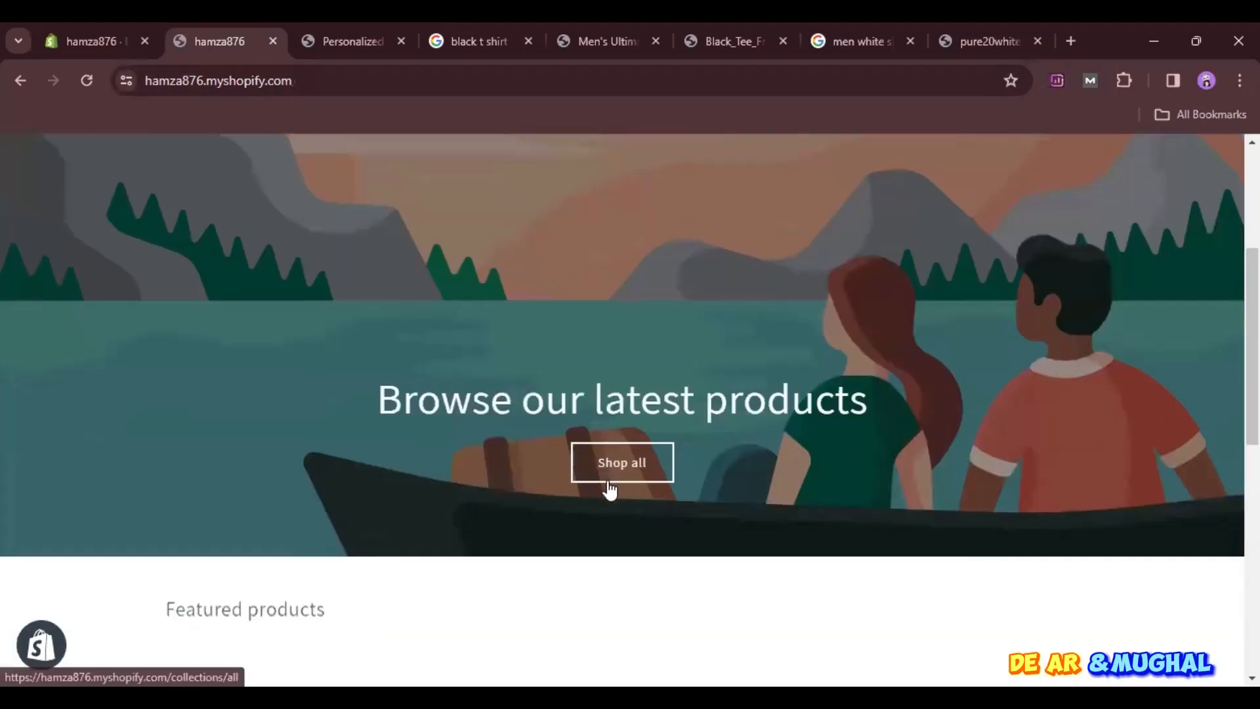
{"action": "scroll", "coordinate": [609, 488], "scroll_direction": "up", "scroll_amount": 10}
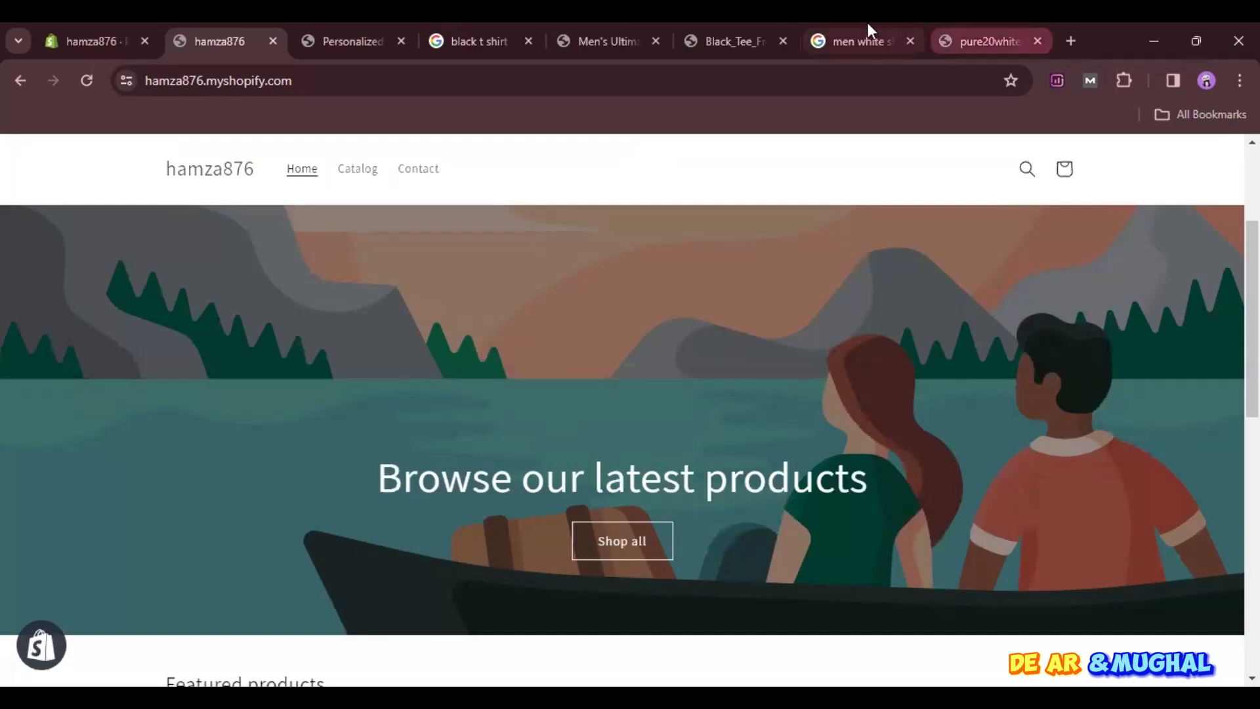
- Compare LumiDrawn's customized wall art page with the hamza876 home page, including its featured products
{"action": "left_click", "coordinate": [364, 24]}
{"action": "scroll", "coordinate": [578, 531], "scroll_direction": "down", "scroll_amount": 10}
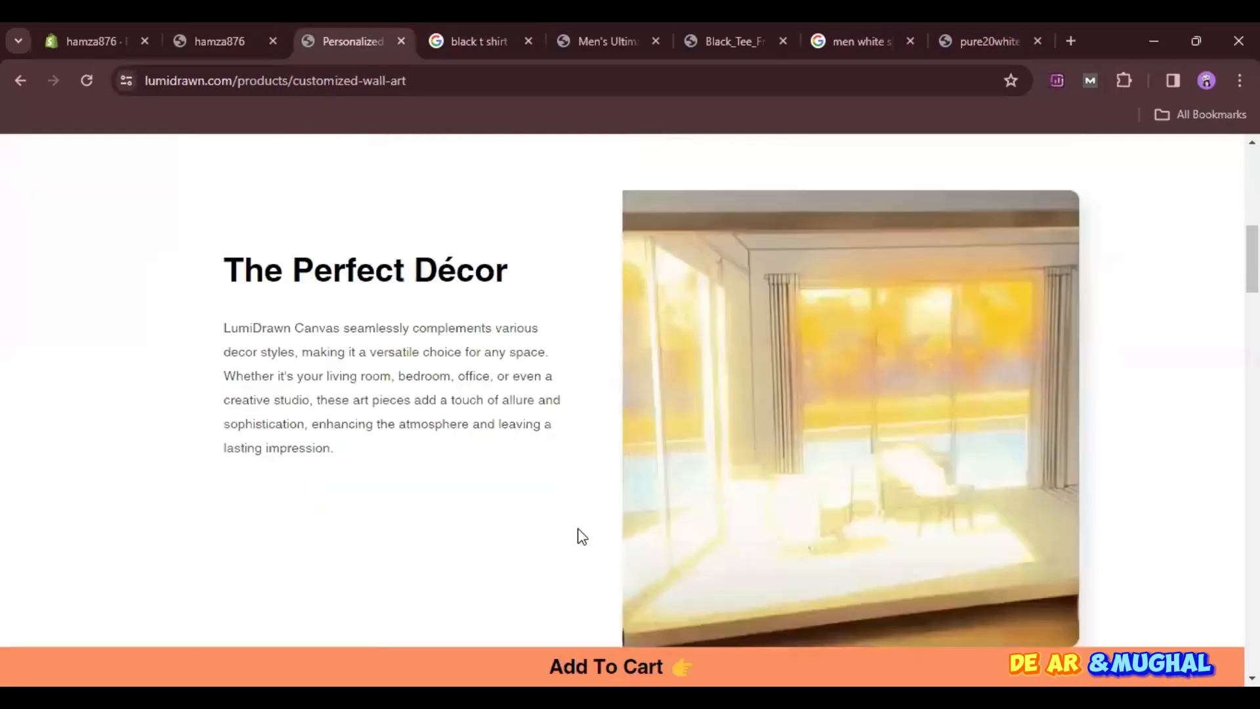
{"action": "scroll", "coordinate": [578, 532], "scroll_direction": "down", "scroll_amount": 15}
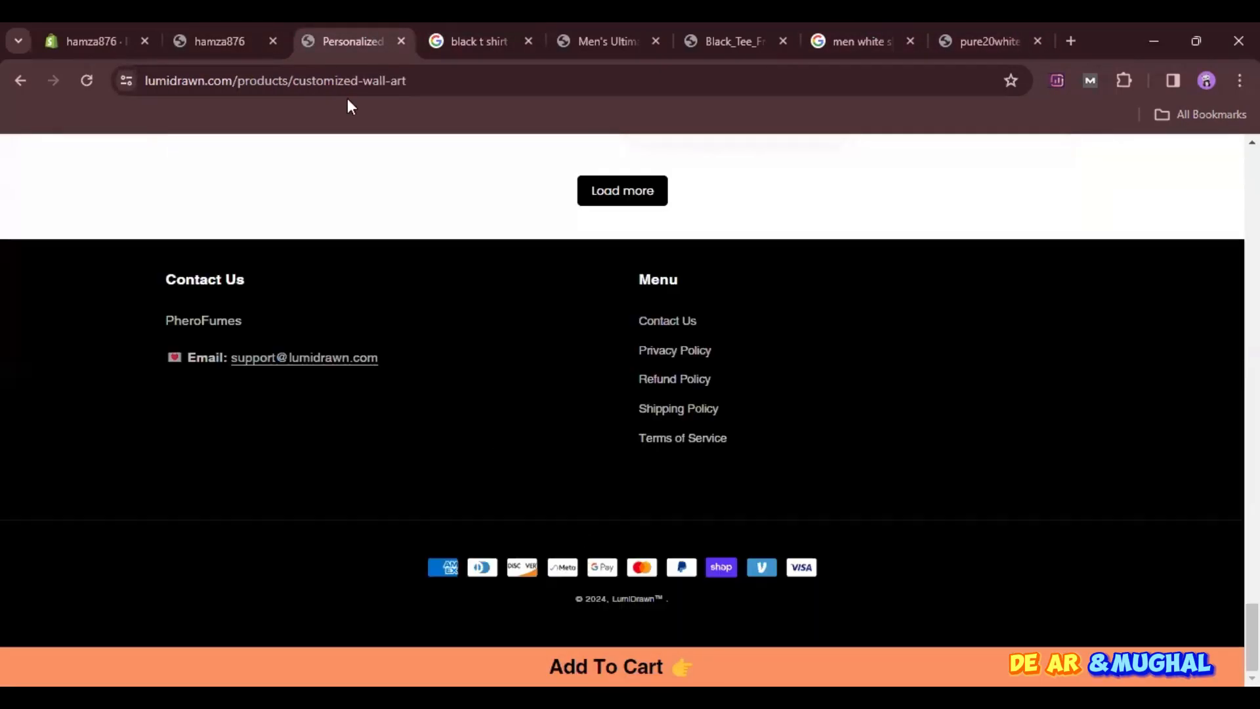
{"action": "left_click", "coordinate": [247, 26]}
{"action": "scroll", "coordinate": [397, 475], "scroll_direction": "down", "scroll_amount": 10}
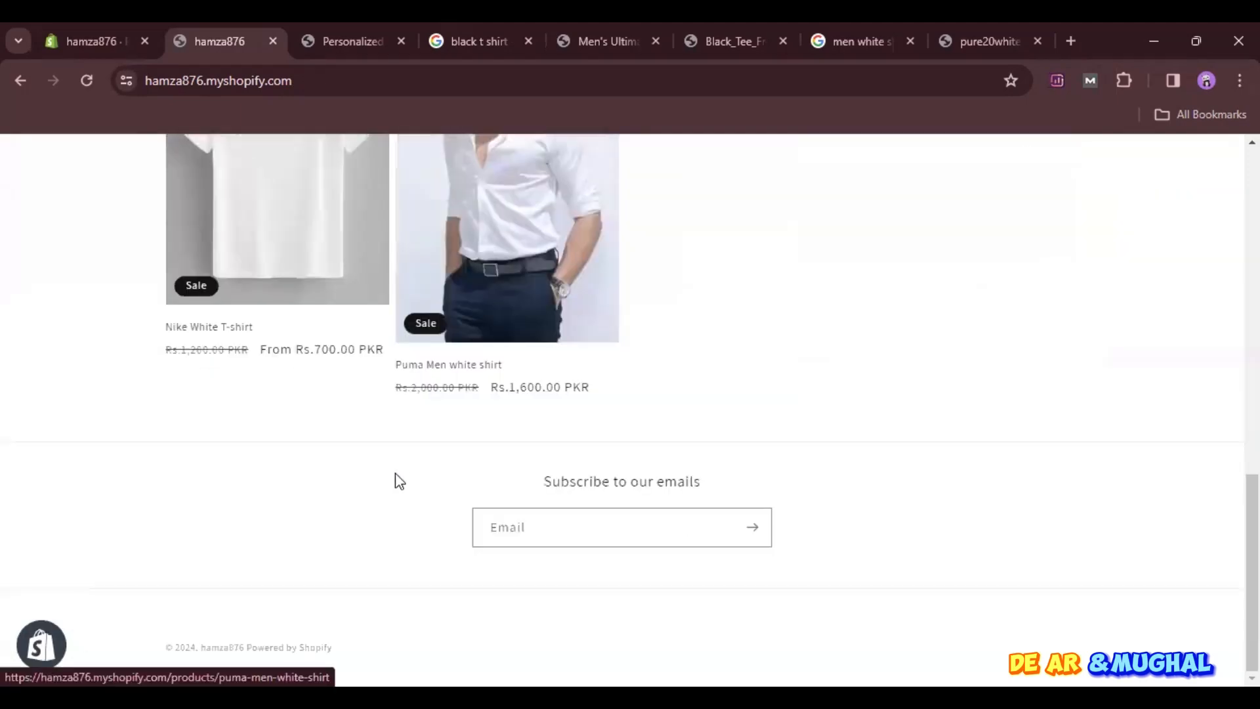
{"action": "scroll", "coordinate": [397, 482], "scroll_direction": "up", "scroll_amount": 10}
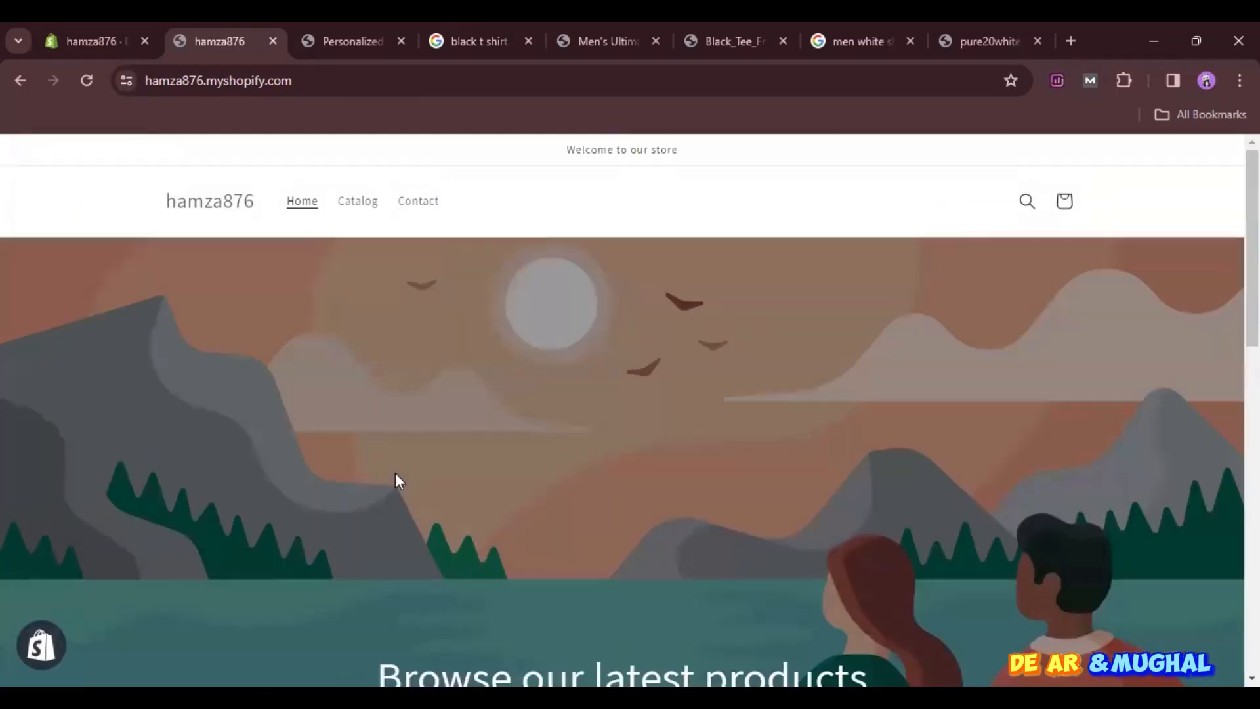
- Close the LumiDrawn wall art page and switch back to the product list in the Shopify admin
{"action": "left_click", "coordinate": [496, 25]}
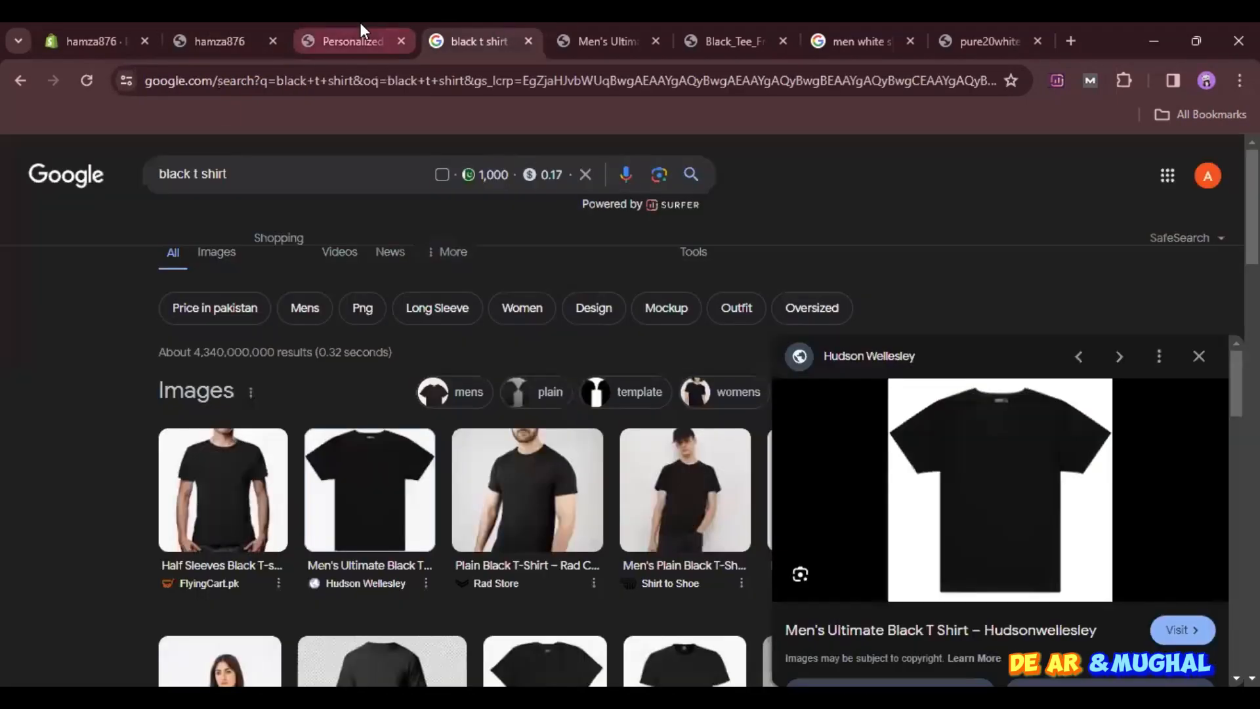
{"action": "left_click", "coordinate": [360, 25]}
{"action": "key", "text": "ctrl+w"}
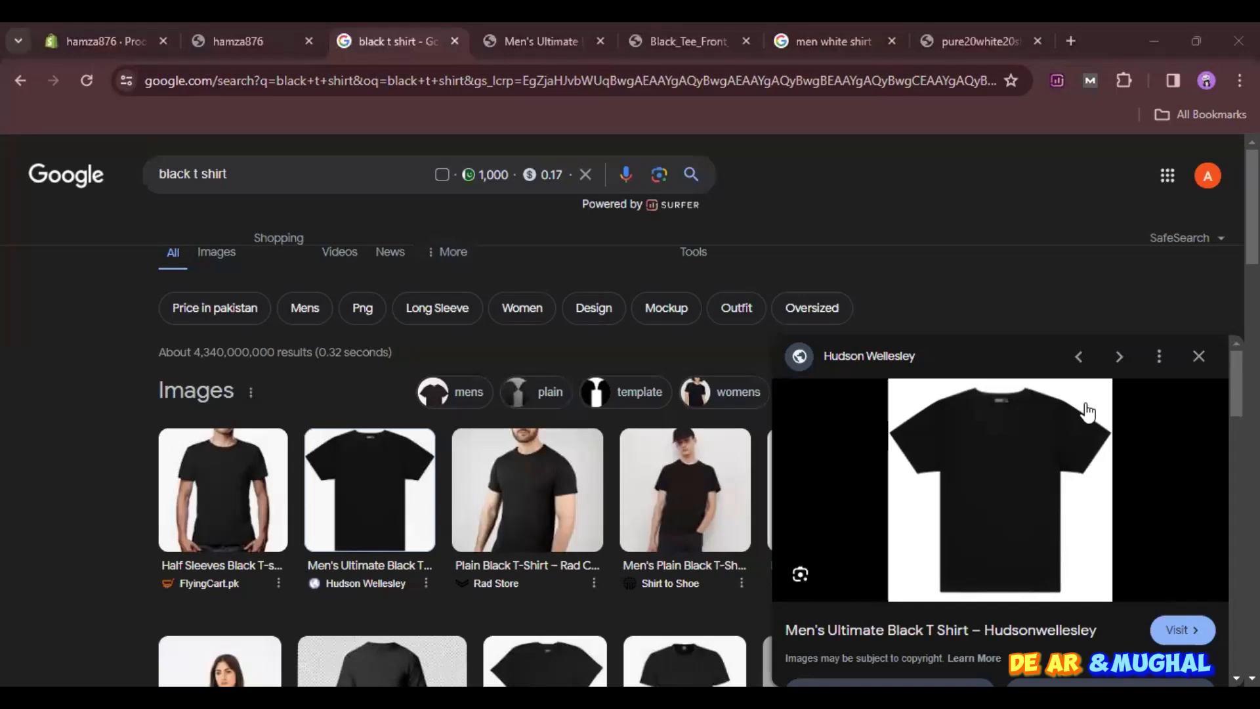
{"action": "left_click", "coordinate": [284, 36]}
{"action": "left_click", "coordinate": [112, 26]}
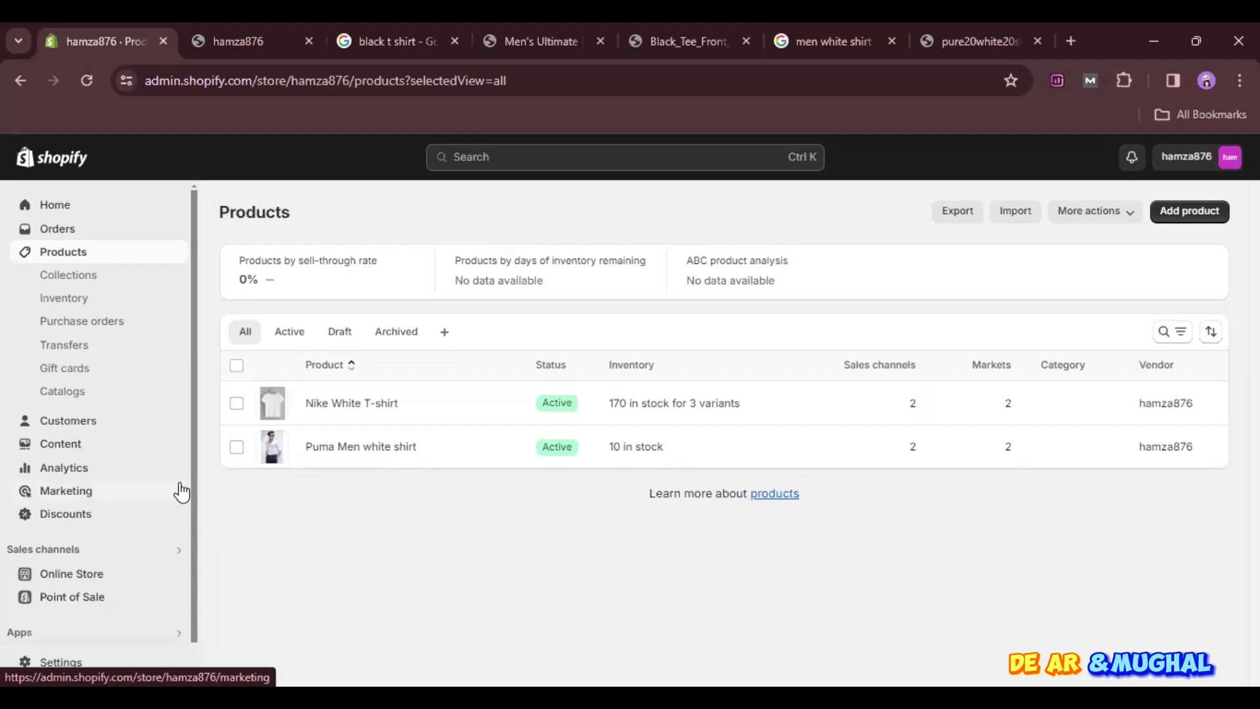
- Delete the Home page collection from the store's collections
{"action": "left_click", "coordinate": [74, 279]}
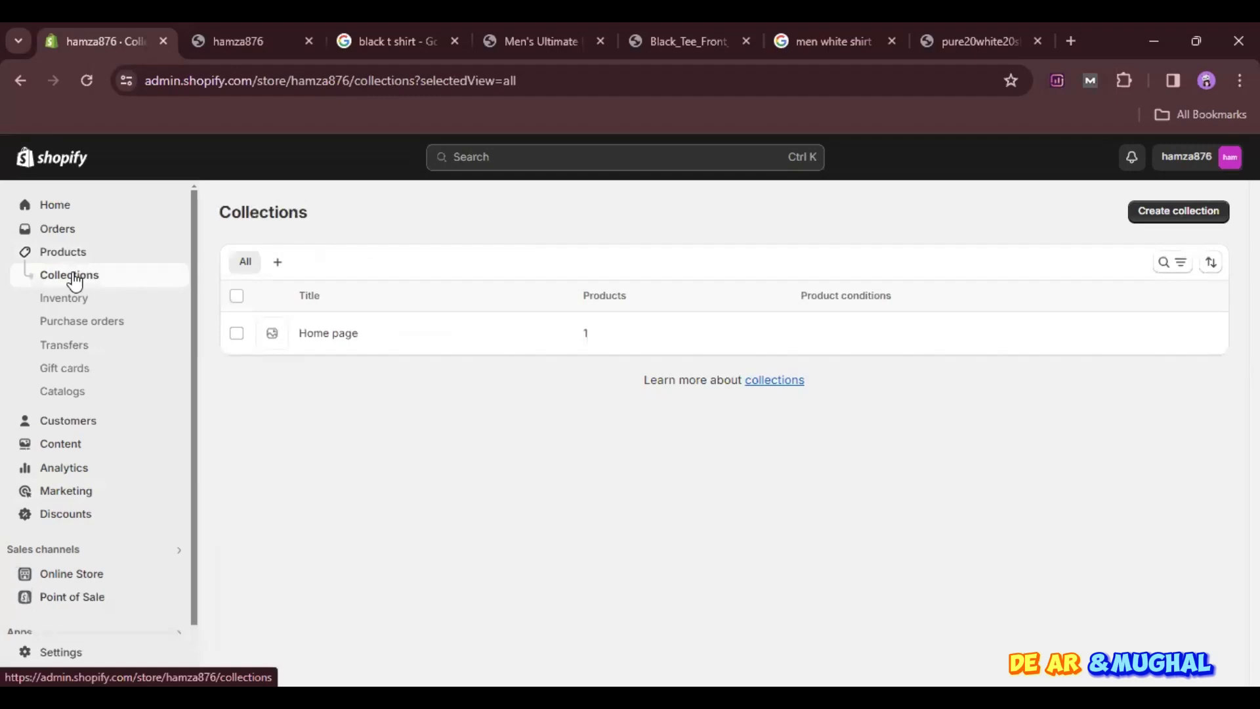
{"action": "left_click", "coordinate": [236, 334]}
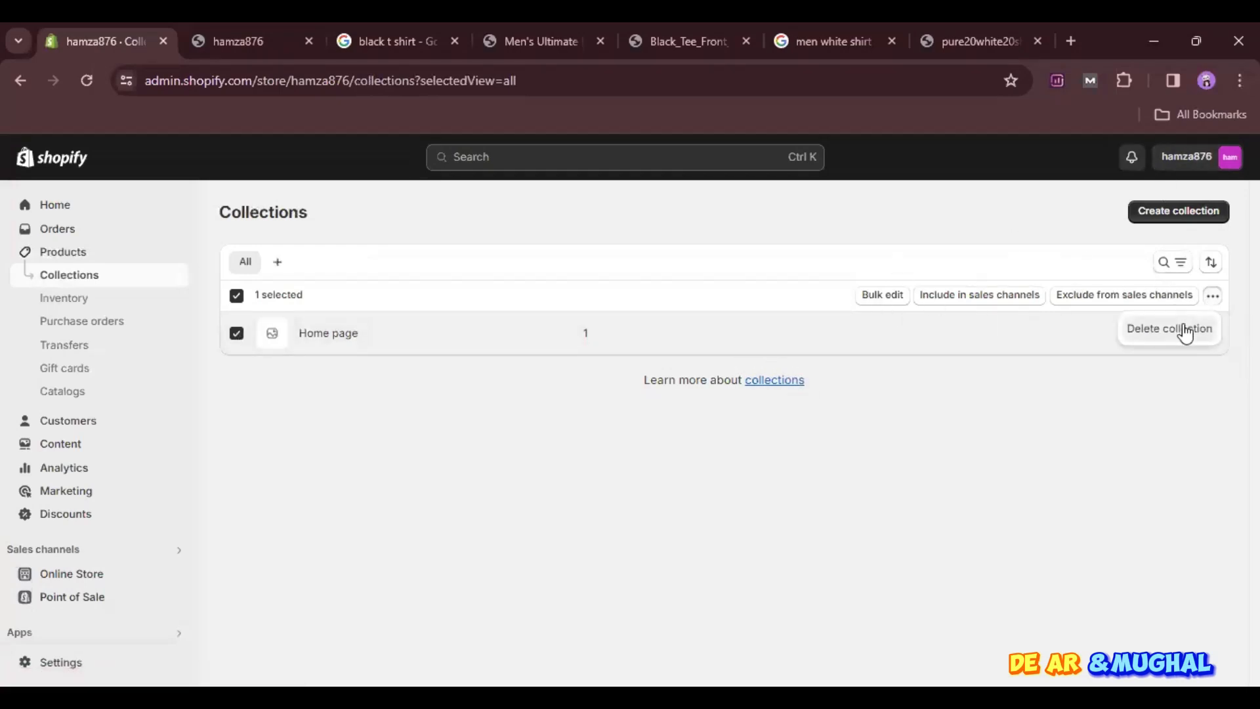
{"action": "left_click", "coordinate": [1186, 329]}
{"action": "left_click", "coordinate": [849, 452]}
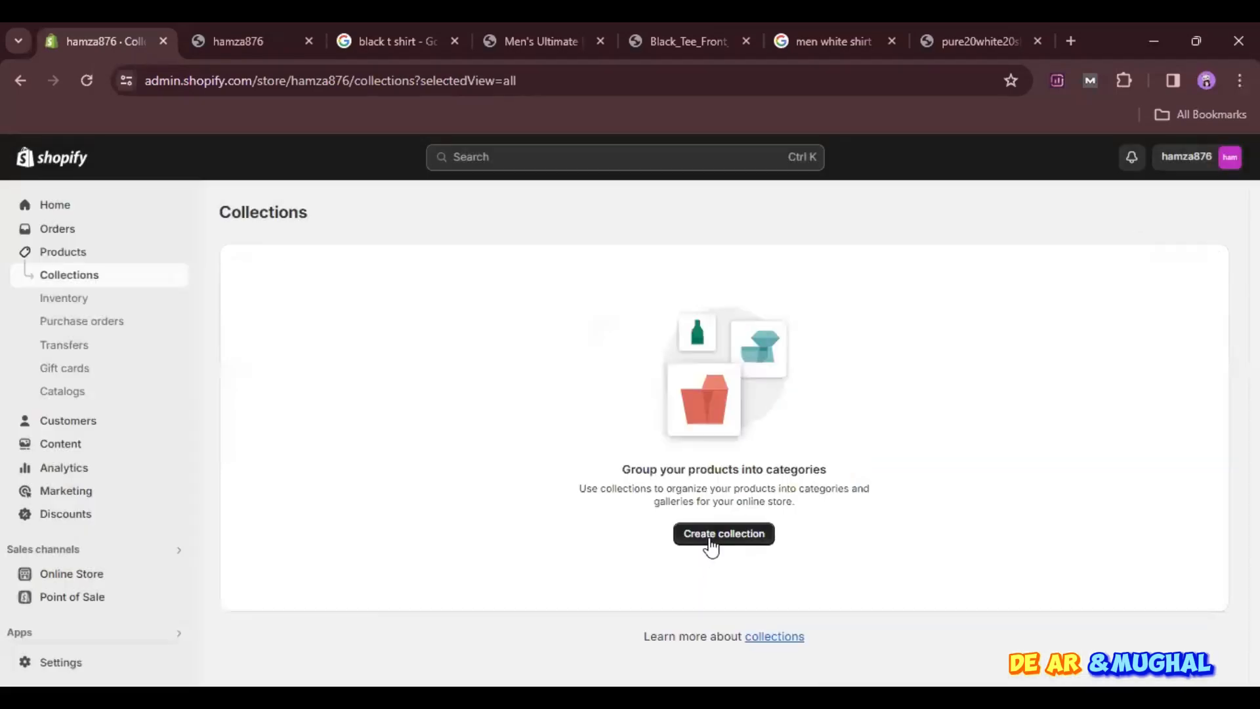
- Start a new collection and title it "Men Shirts"
{"action": "left_click", "coordinate": [711, 541]}
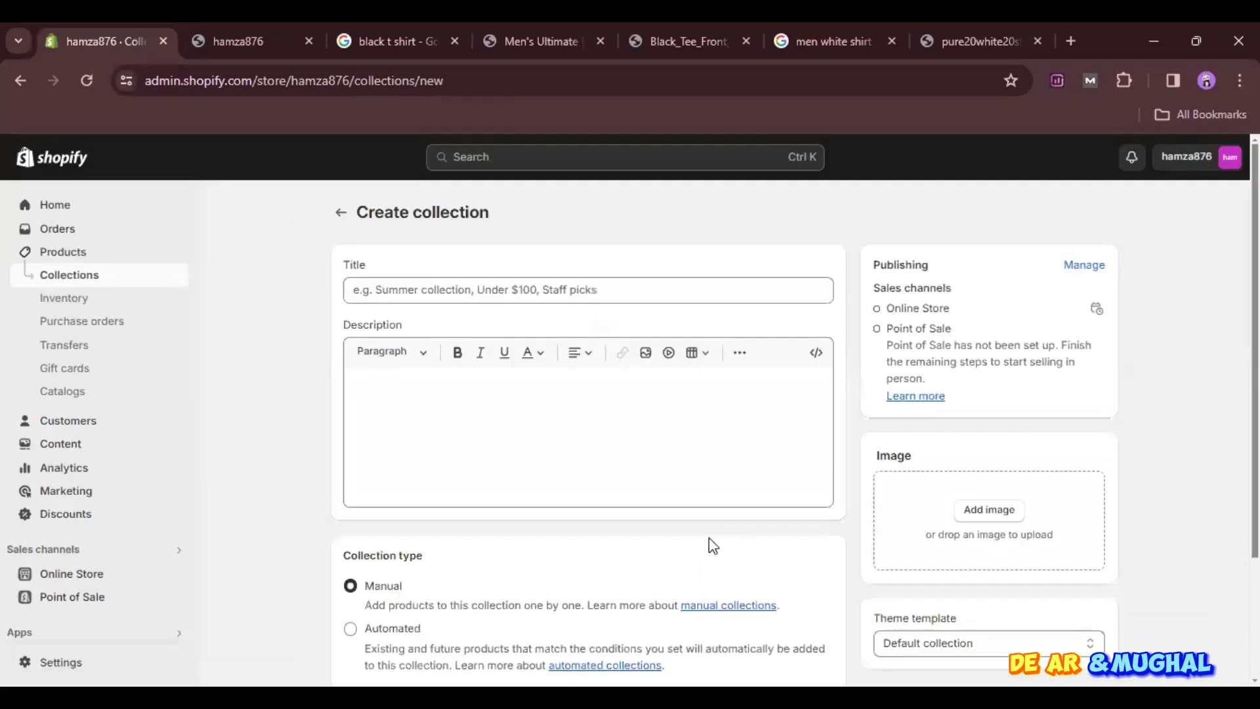
{"action": "left_click", "coordinate": [446, 280]}
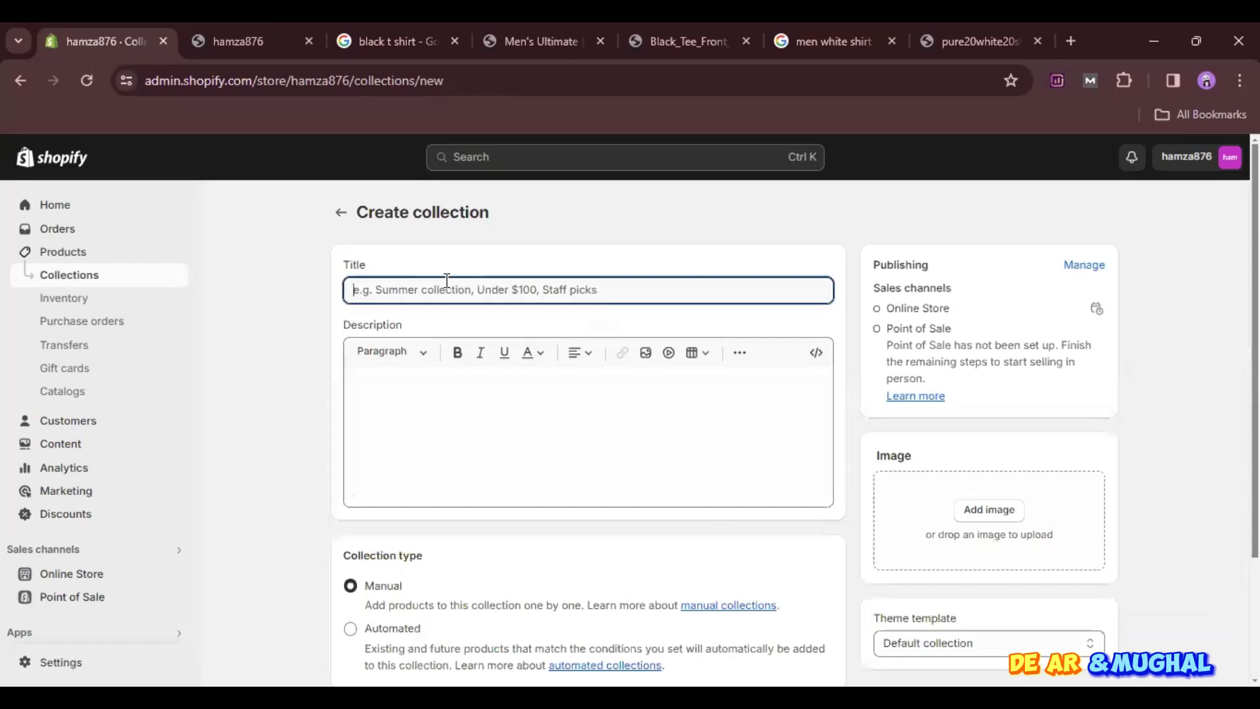
{"action": "type", "text": "Men Shirts"}
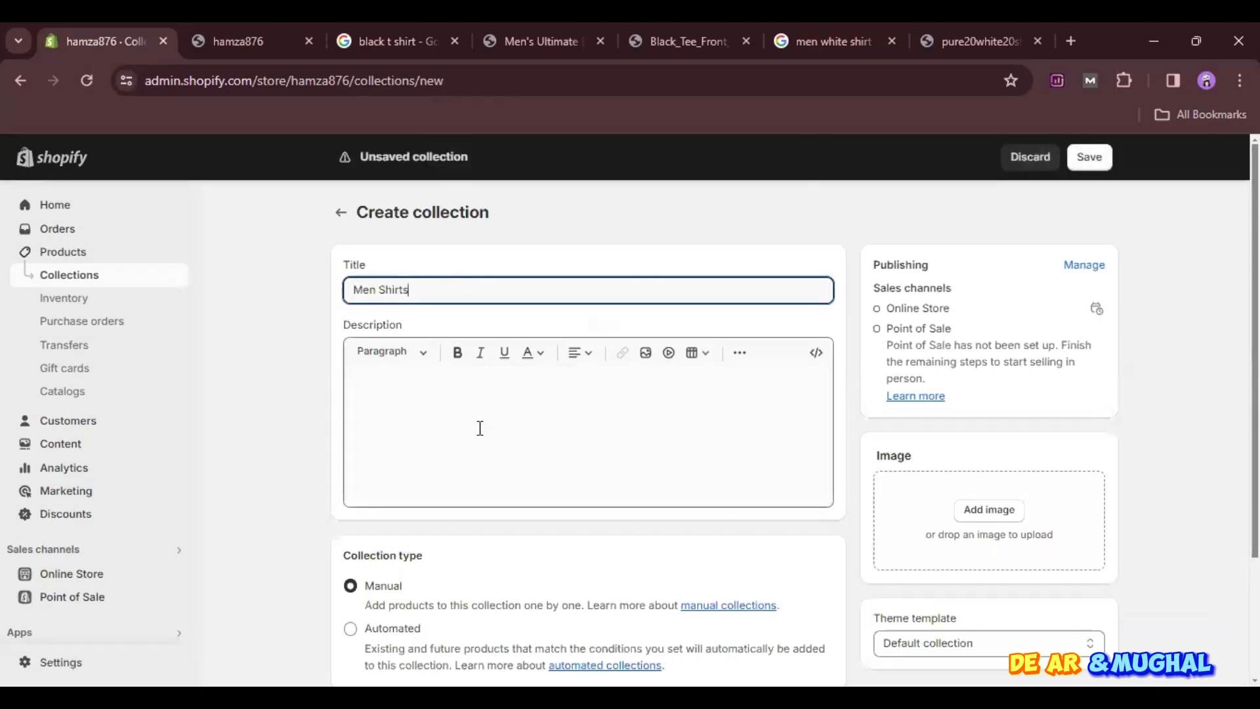
- Examine the new collection's form, comparing the Automated type's conditions with Manual, and keep the type set to Manual
{"action": "scroll", "coordinate": [372, 599], "scroll_direction": "down", "scroll_amount": 2}
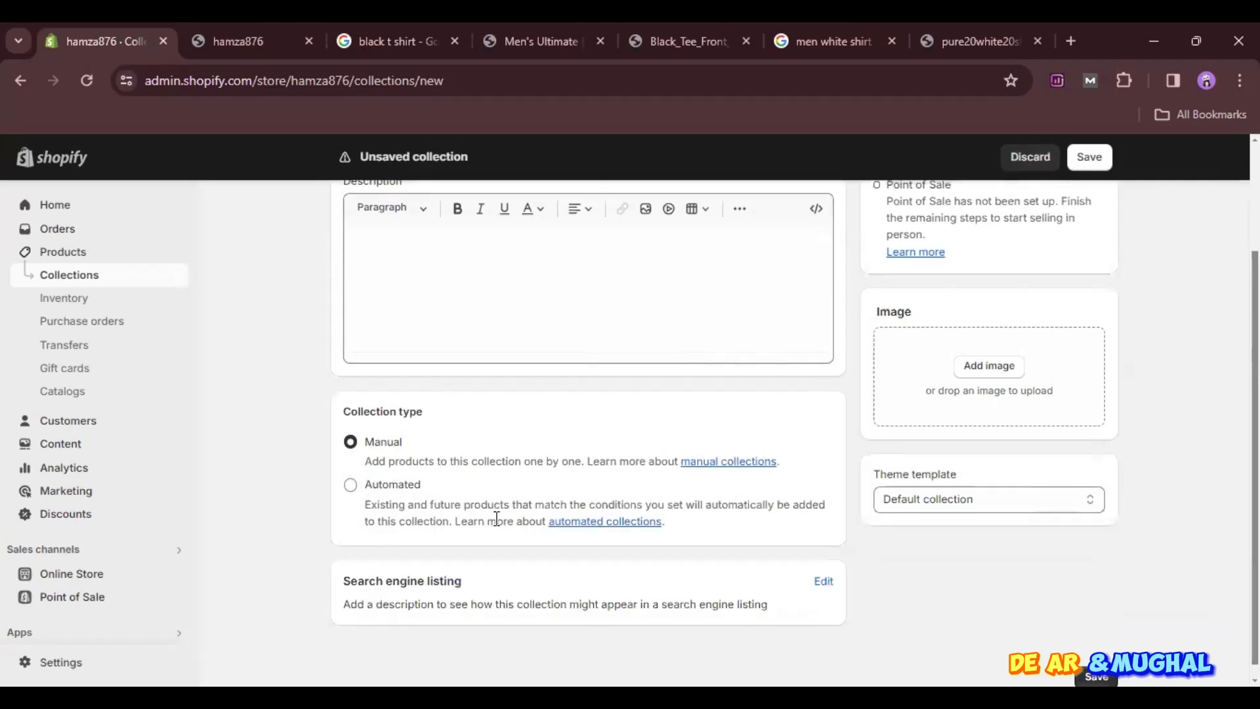
{"action": "scroll", "coordinate": [497, 524], "scroll_direction": "down", "scroll_amount": 1}
{"action": "scroll", "coordinate": [773, 473], "scroll_direction": "up", "scroll_amount": 1}
{"action": "scroll", "coordinate": [772, 473], "scroll_direction": "up", "scroll_amount": 2}
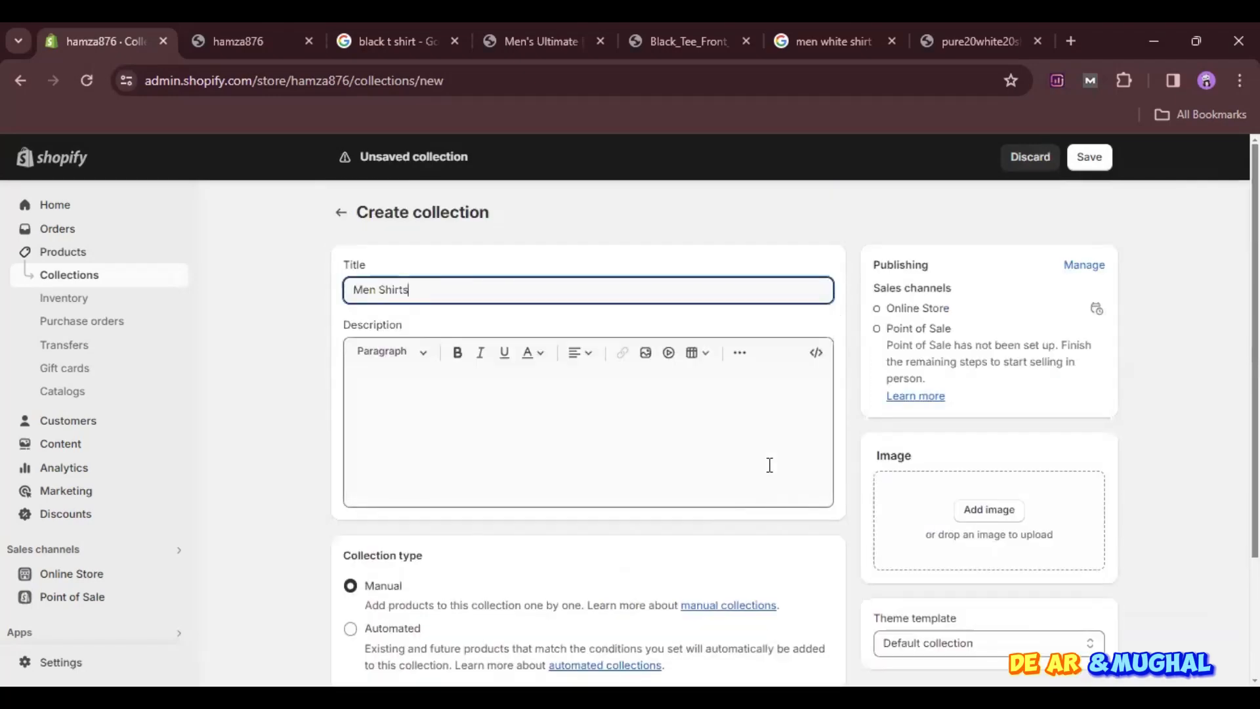
{"action": "scroll", "coordinate": [680, 472], "scroll_direction": "down", "scroll_amount": 2}
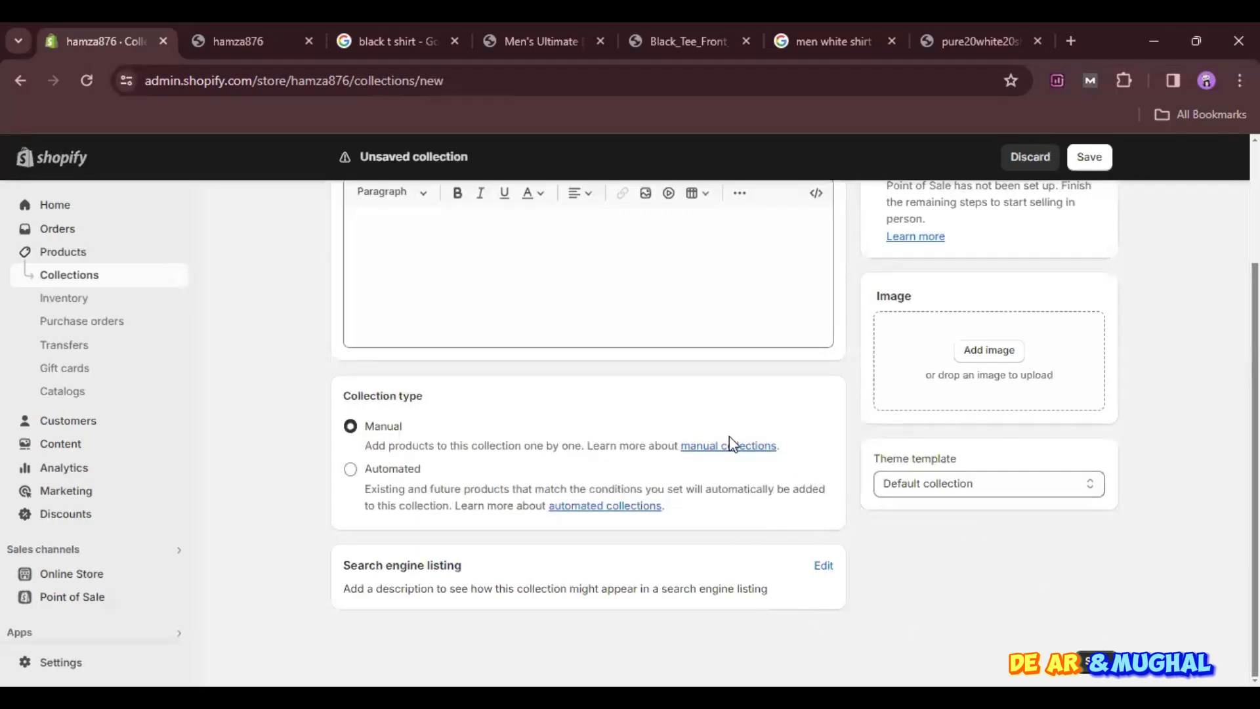
{"action": "left_click", "coordinate": [358, 474]}
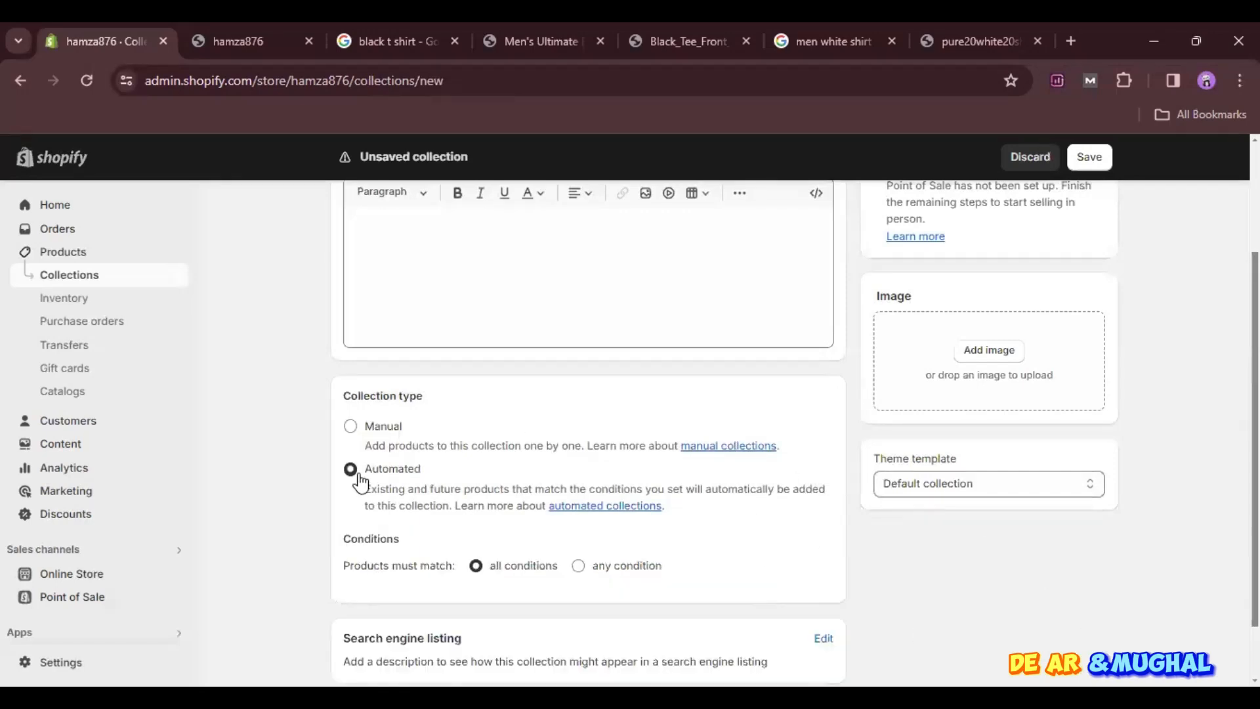
{"action": "left_click", "coordinate": [358, 433]}
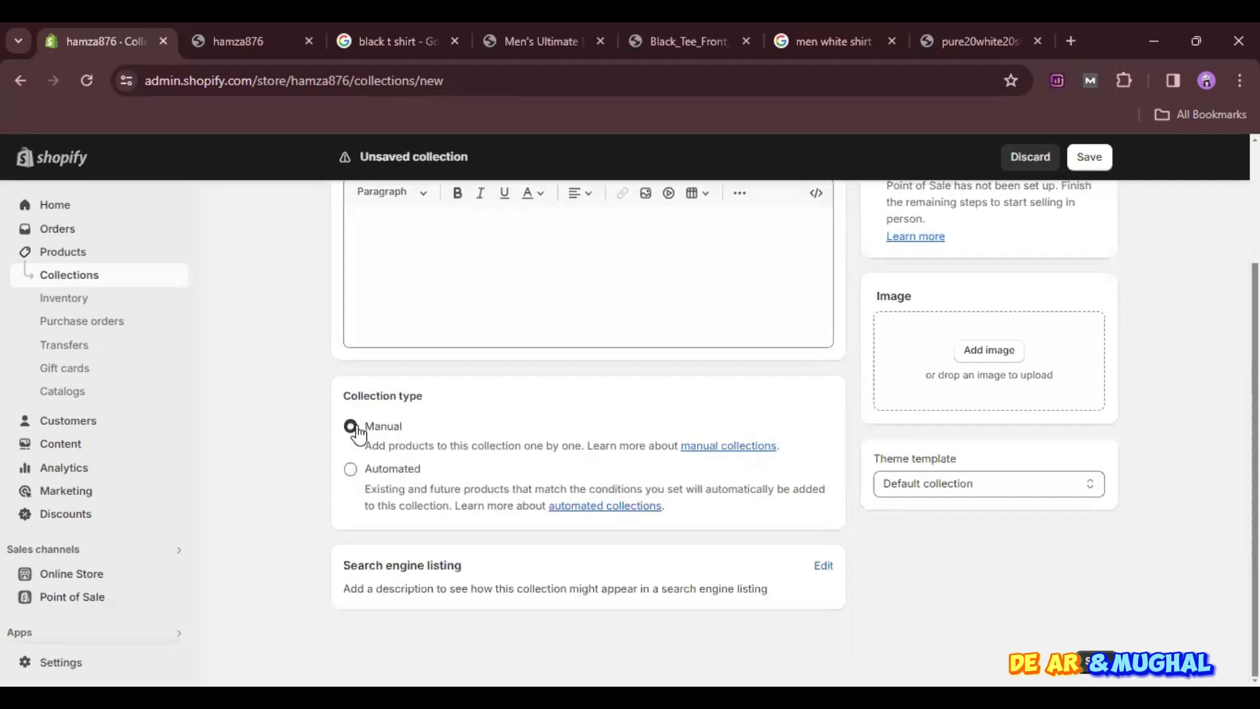
{"action": "left_click", "coordinate": [729, 446]}
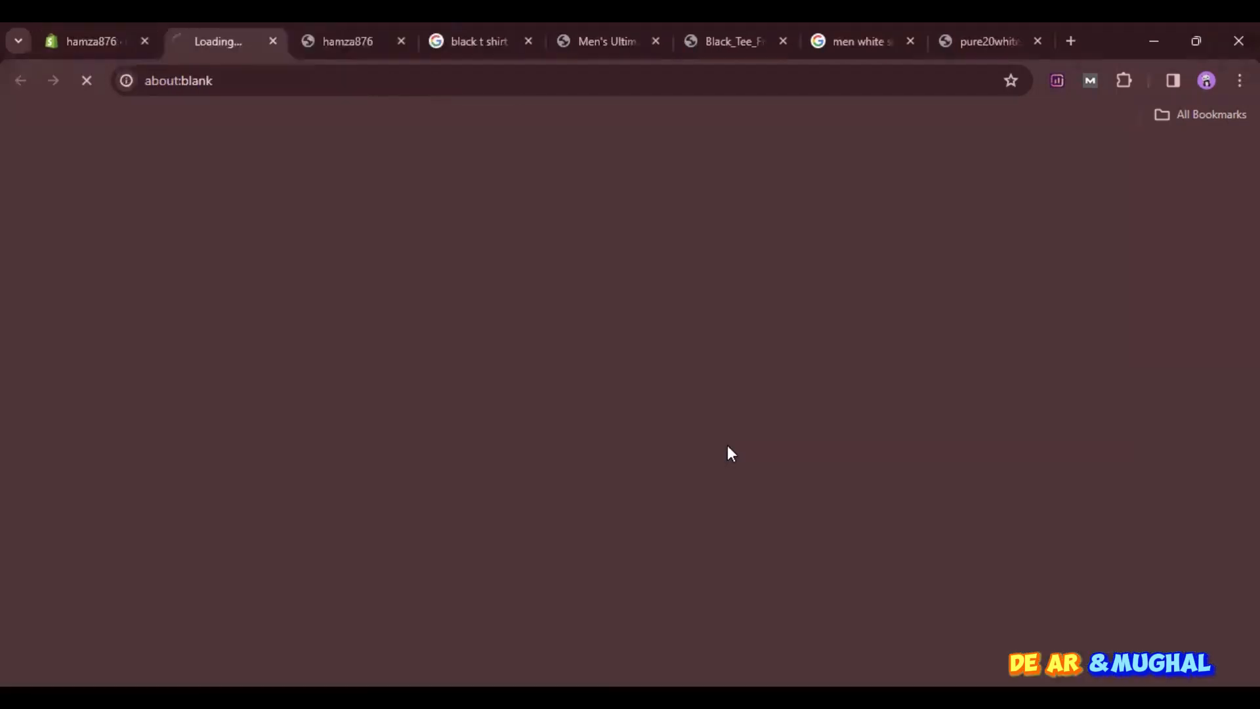
{"action": "left_click", "coordinate": [273, 42]}
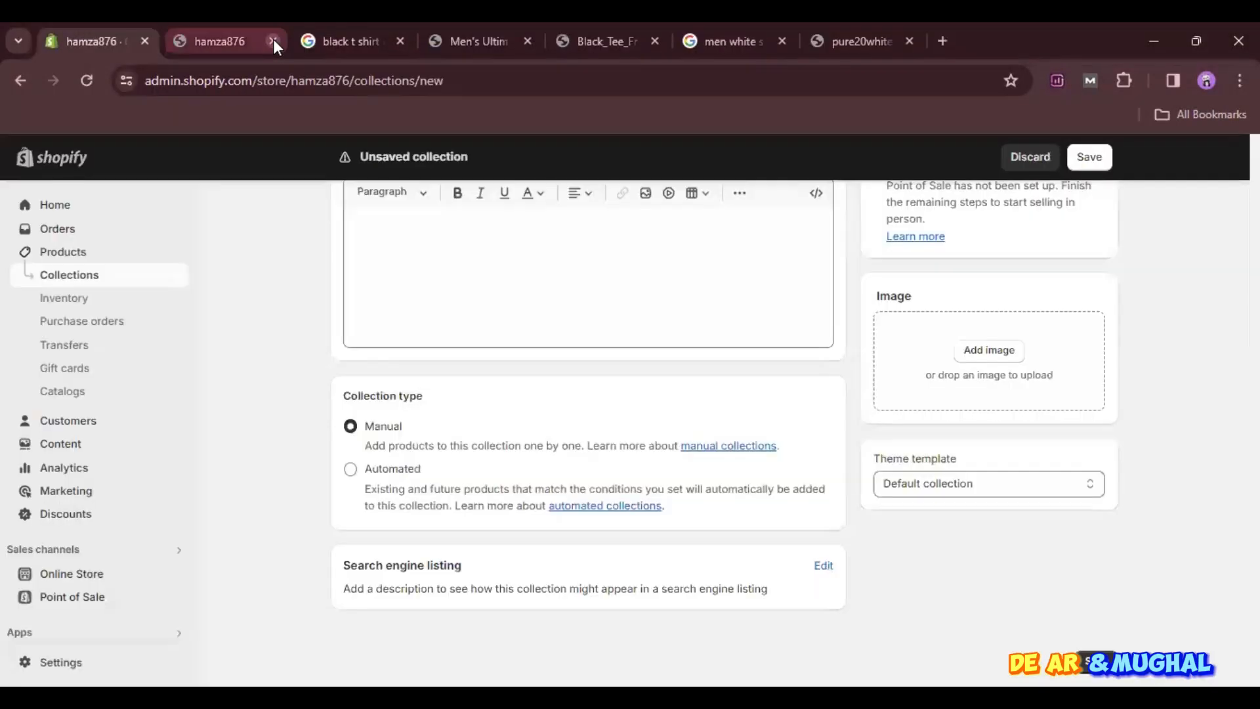
- Enter "Men Summer Shirts" as the collection's description and save the new collection
{"action": "scroll", "coordinate": [609, 415], "scroll_direction": "up", "scroll_amount": 3}
{"action": "left_click", "coordinate": [609, 414]}
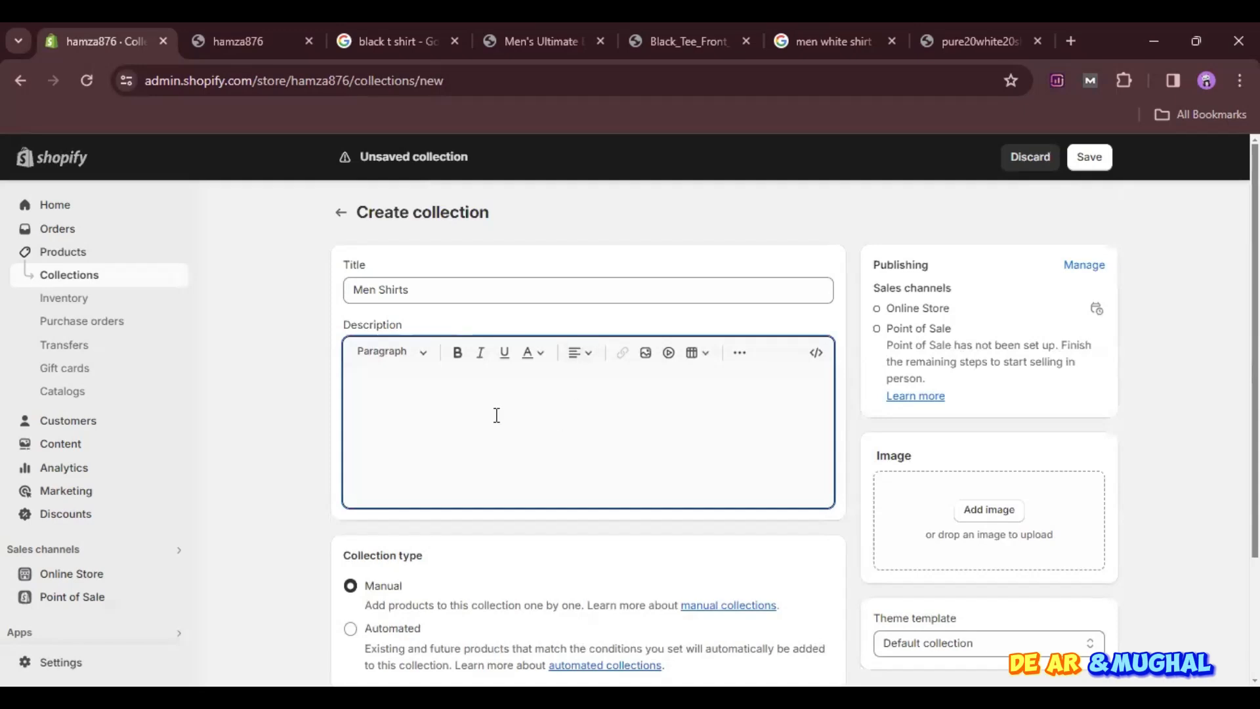
{"action": "type", "text": "Men Shr"}
{"action": "key", "text": "BackSpace"}
{"action": "key", "text": "BackSpace"}
{"action": "type", "text": "Shirts"}
{"action": "key", "text": "BackSpace"}
{"action": "key", "text": "BackSpace"}
{"action": "key", "text": "BackSpace"}
{"action": "key", "text": "BackSpace"}
{"action": "key", "text": "BackSpace"}
{"action": "type", "text": "ummer "}
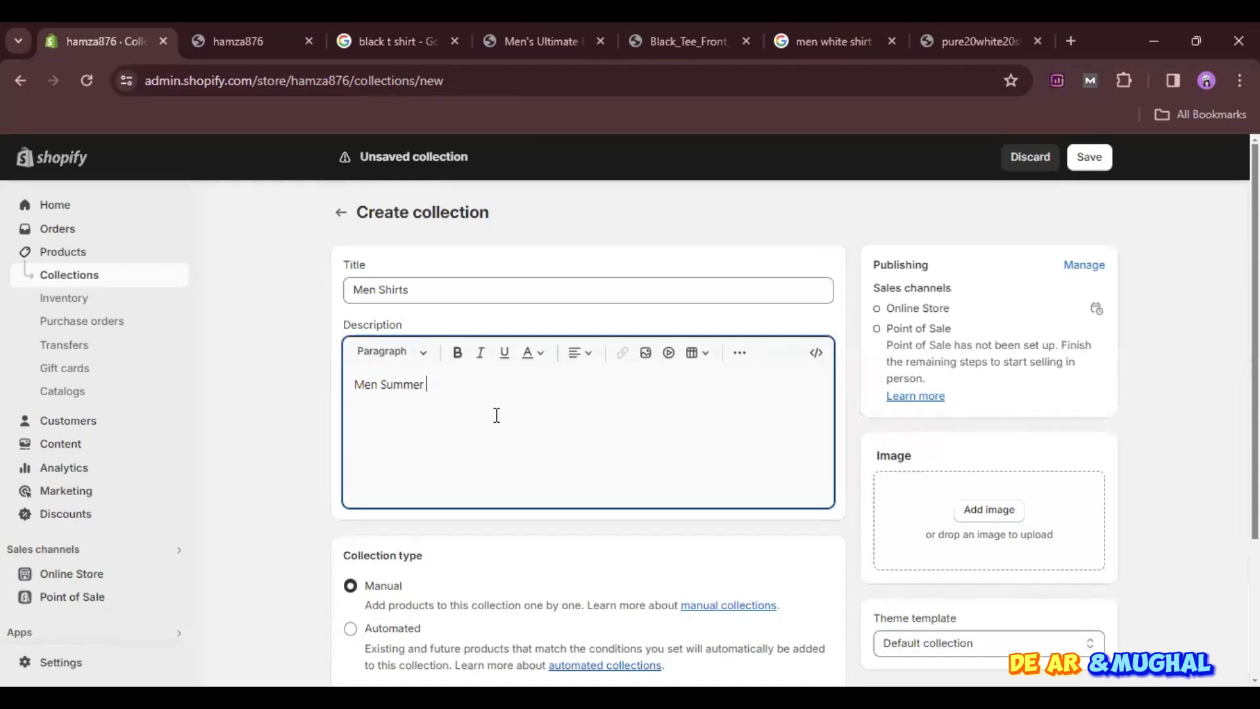
{"action": "type", "text": "TShitsrts"}
{"action": "left_click", "coordinate": [954, 266]}
{"action": "key", "text": "ctrl+s"}
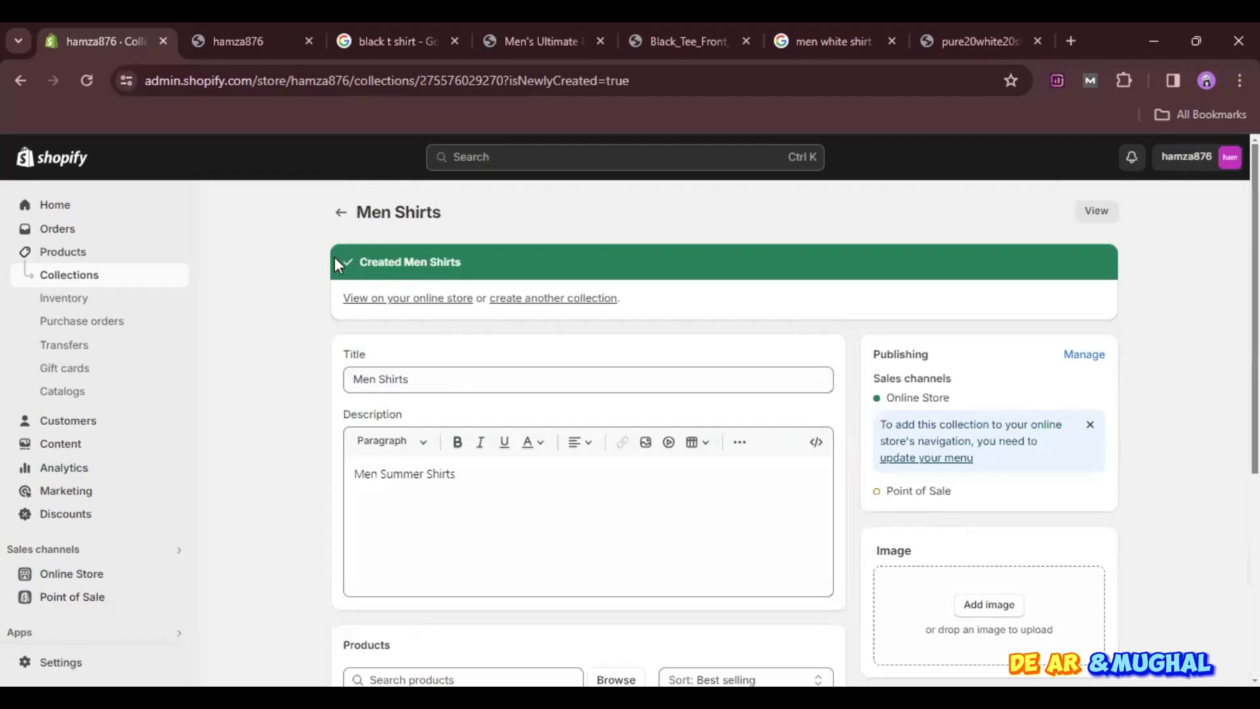
- Reopen Men Shirts from the collection list, review its settings and browse for products without adding any
{"action": "left_click", "coordinate": [340, 212]}
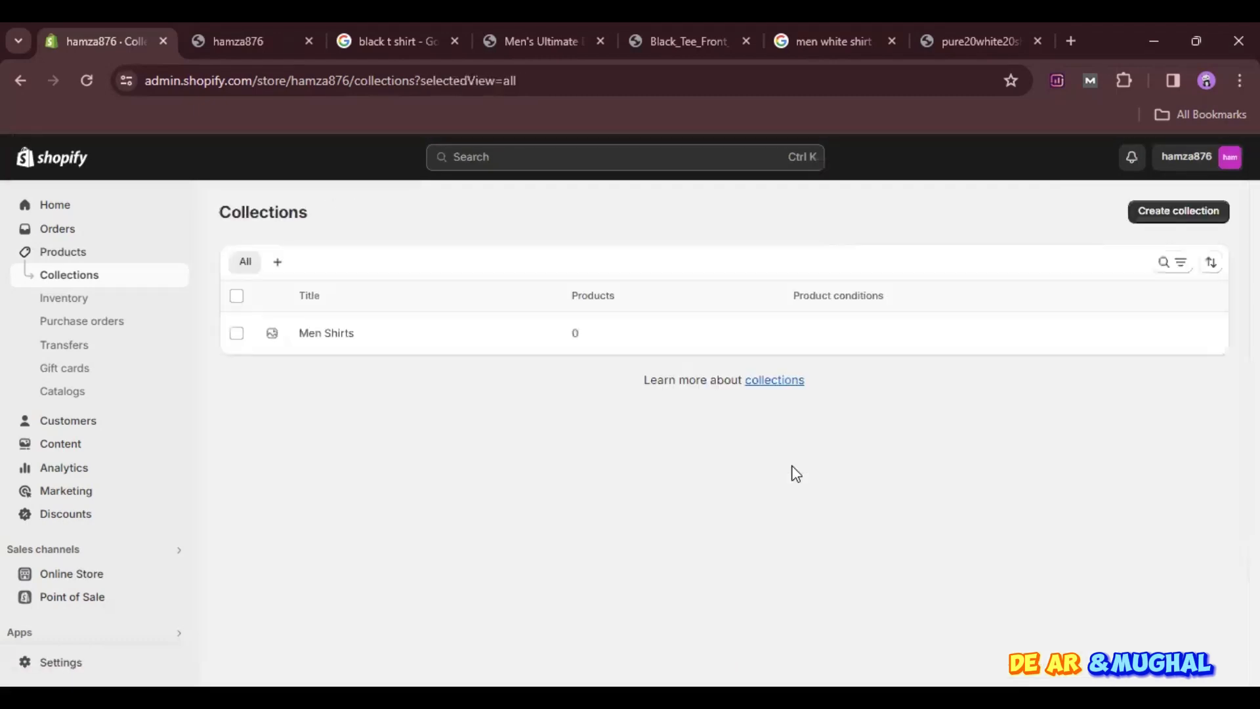
{"action": "left_click", "coordinate": [316, 340]}
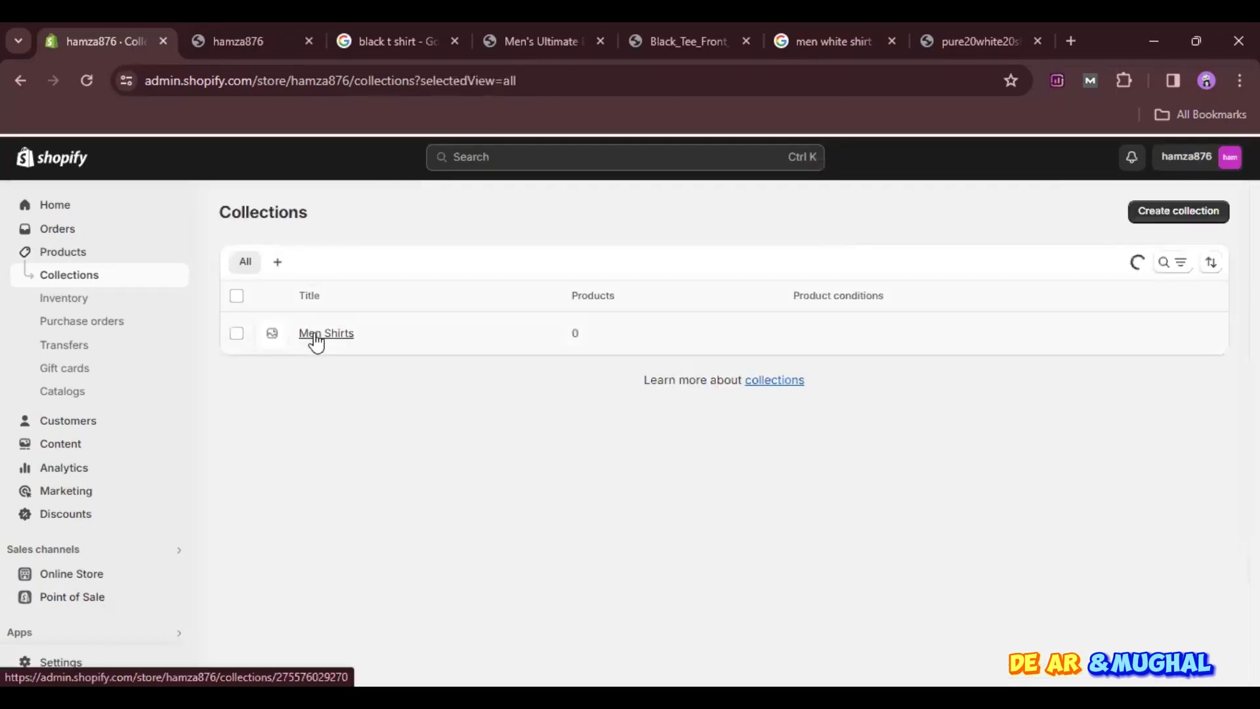
{"action": "scroll", "coordinate": [670, 471], "scroll_direction": "down", "scroll_amount": 5}
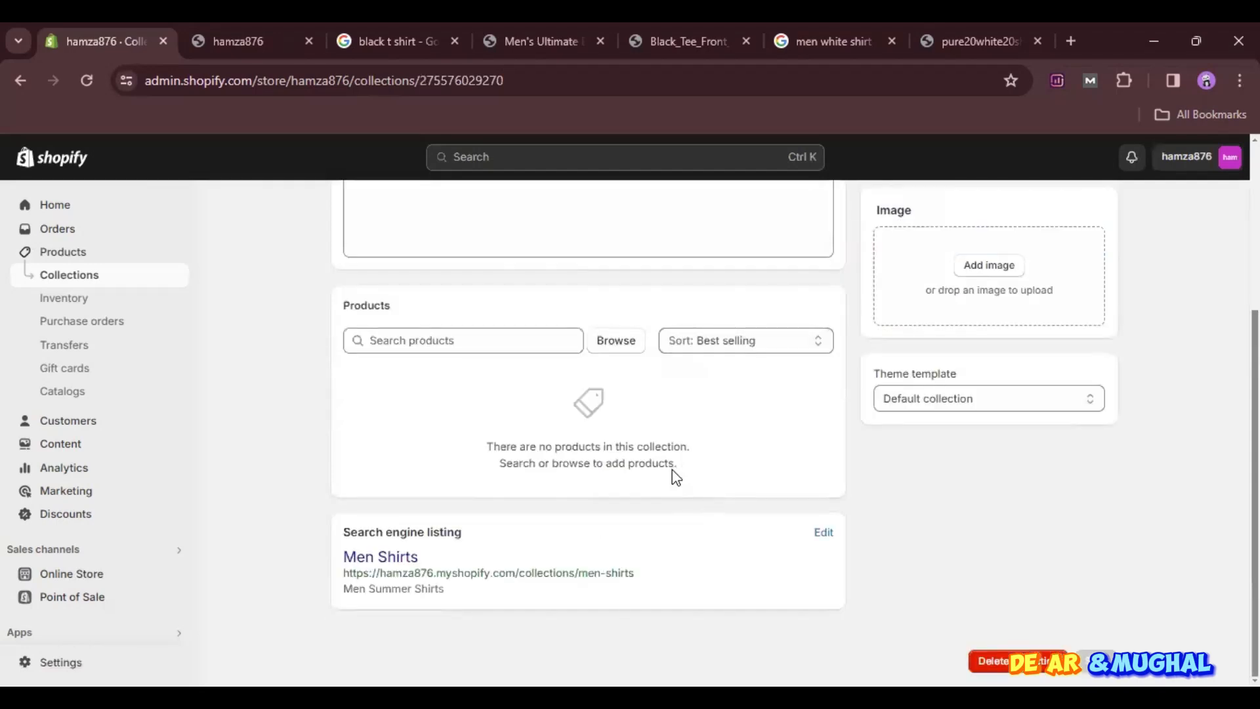
{"action": "scroll", "coordinate": [676, 477], "scroll_direction": "up", "scroll_amount": 5}
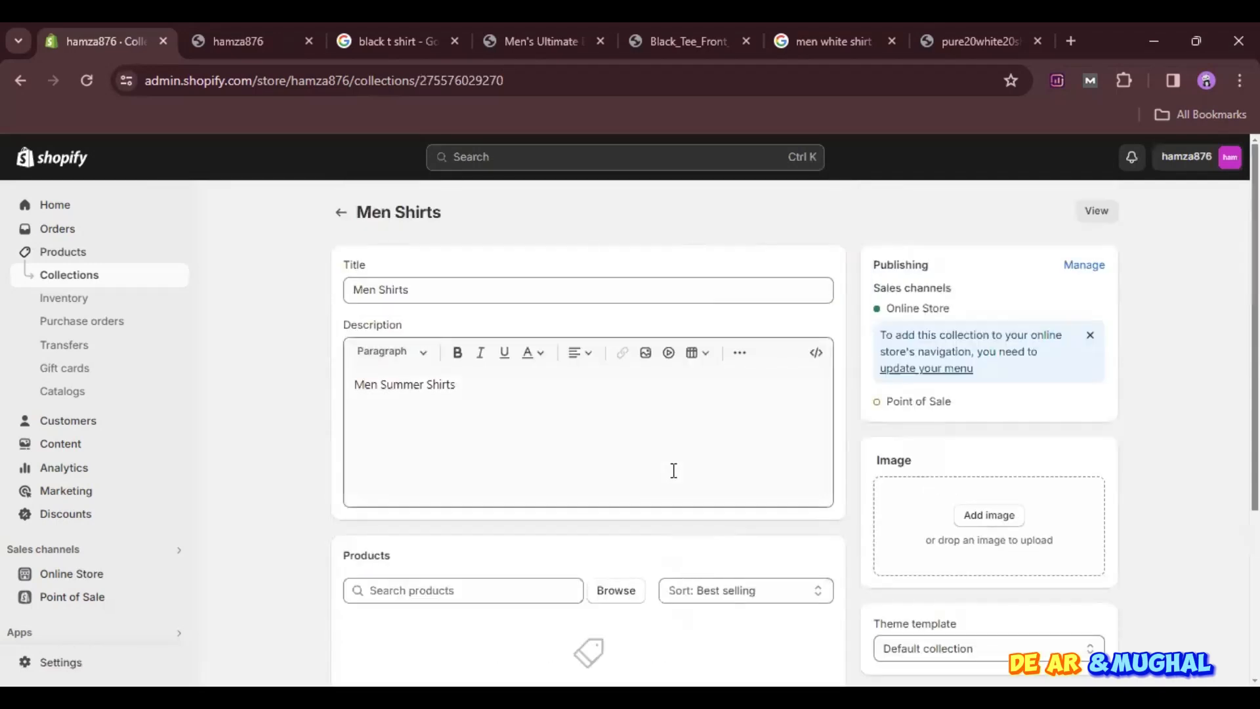
{"action": "left_click", "coordinate": [616, 594]}
{"action": "left_click", "coordinate": [860, 282]}
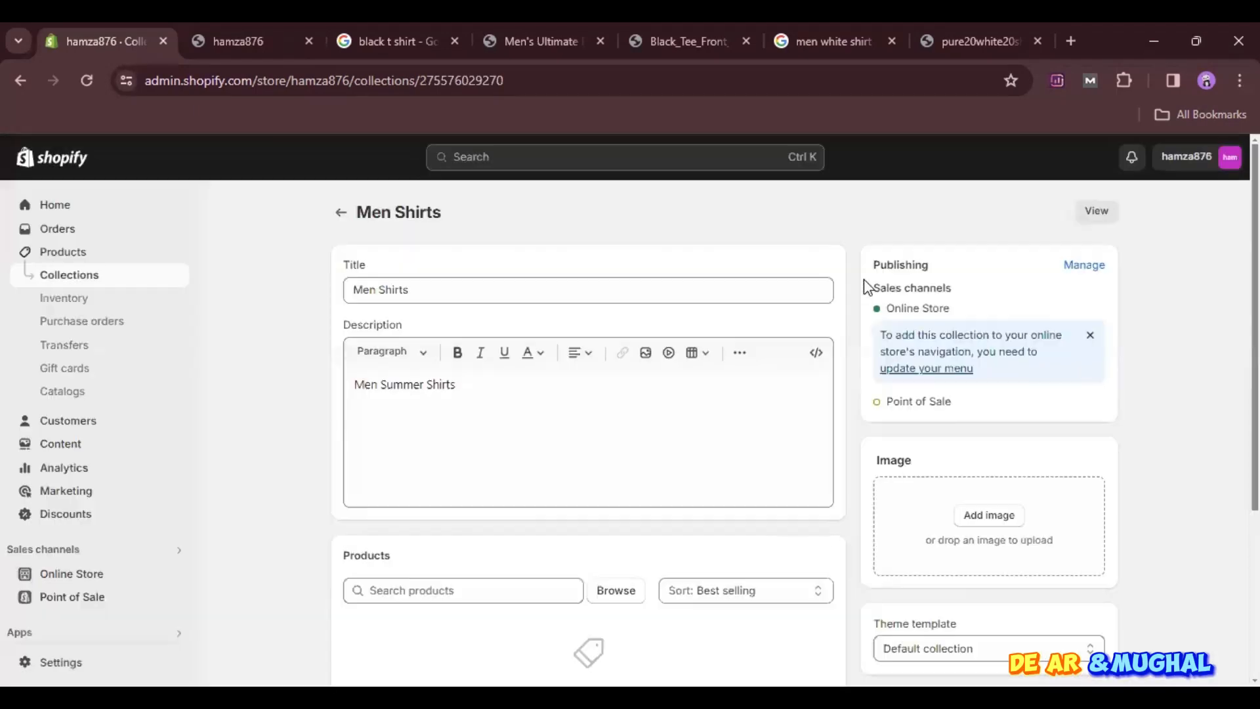
- Add the Nike White T-shirt and Puma Men white shirt products to the Men Shirts collection and review its product list
{"action": "left_click", "coordinate": [614, 588]}
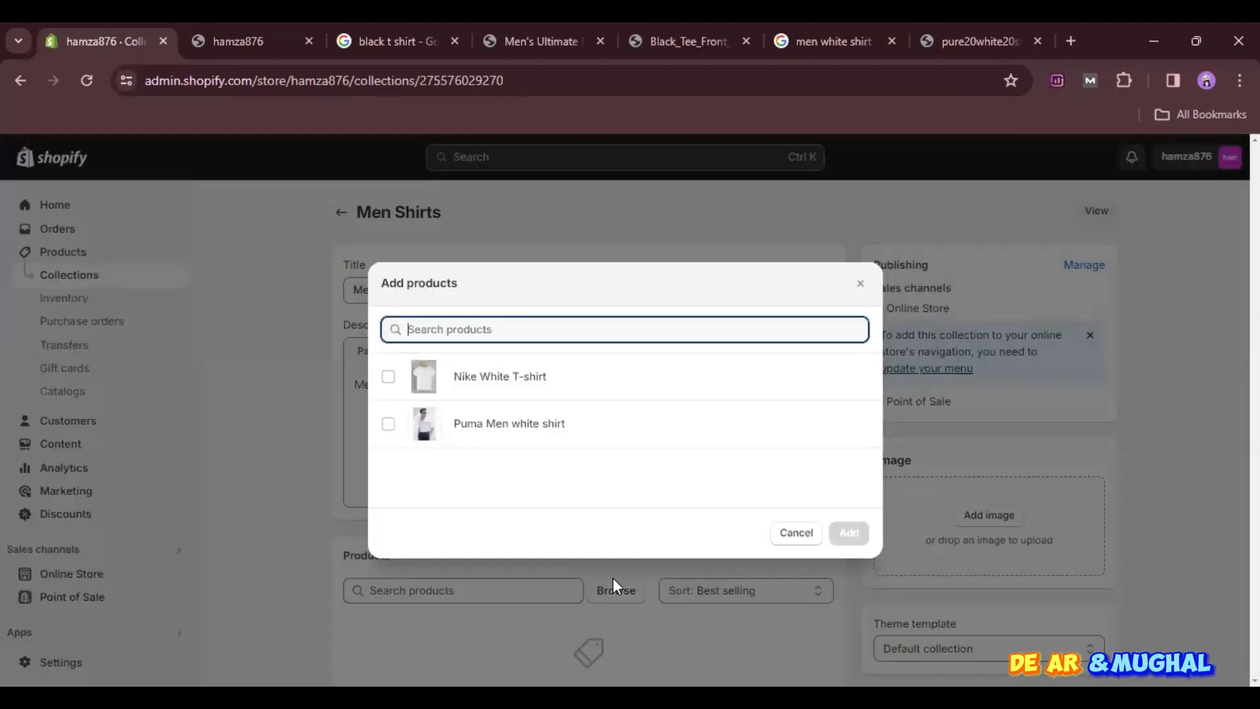
{"action": "left_click", "coordinate": [388, 377]}
{"action": "left_click", "coordinate": [389, 423]}
{"action": "left_click", "coordinate": [849, 533]}
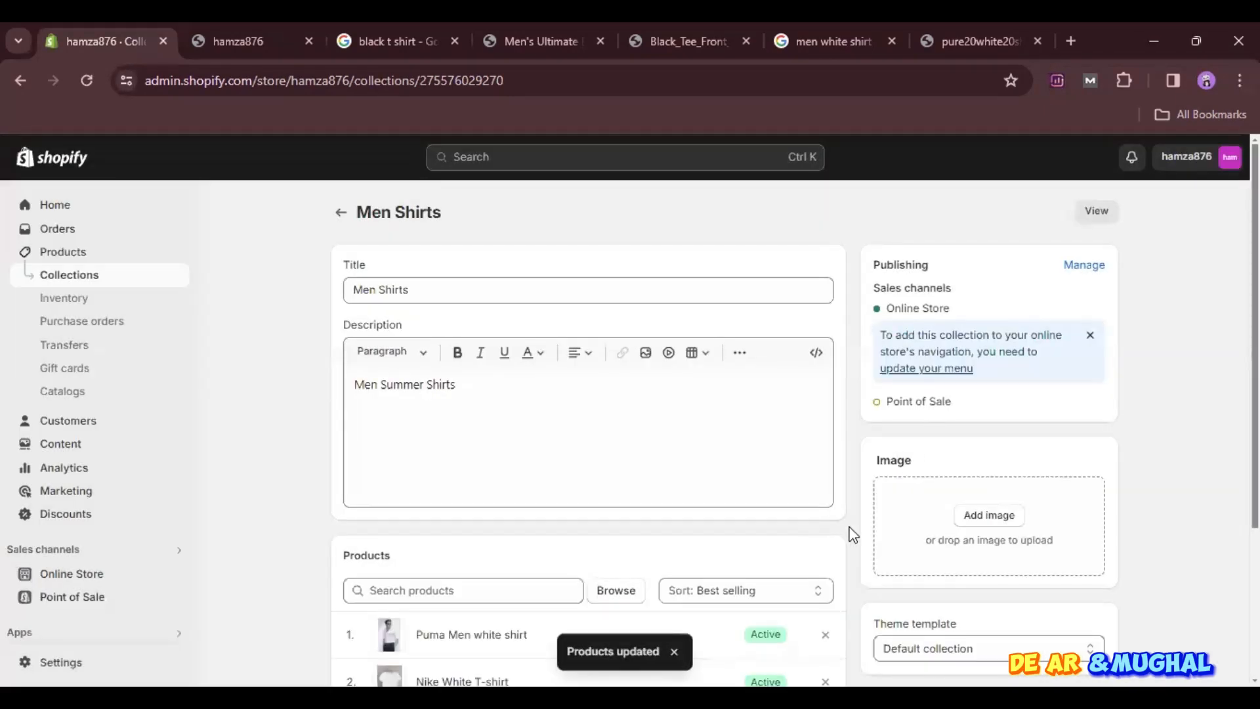
{"action": "scroll", "coordinate": [848, 534], "scroll_direction": "down", "scroll_amount": 3}
{"action": "scroll", "coordinate": [845, 533], "scroll_direction": "up", "scroll_amount": 3}
{"action": "scroll", "coordinate": [454, 499], "scroll_direction": "down", "scroll_amount": 3}
{"action": "scroll", "coordinate": [1006, 469], "scroll_direction": "up", "scroll_amount": 3}
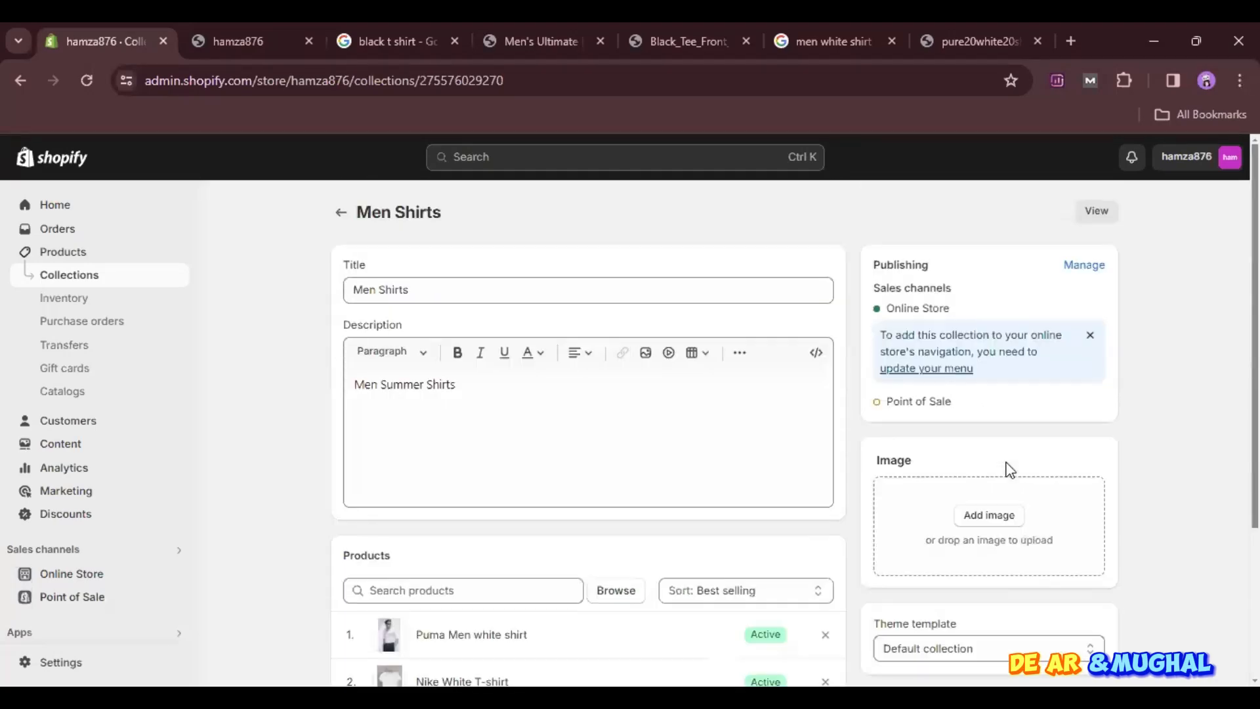
- Create and save another collection titled "Men Jeans", then return to the collection list
{"action": "left_click", "coordinate": [340, 212]}
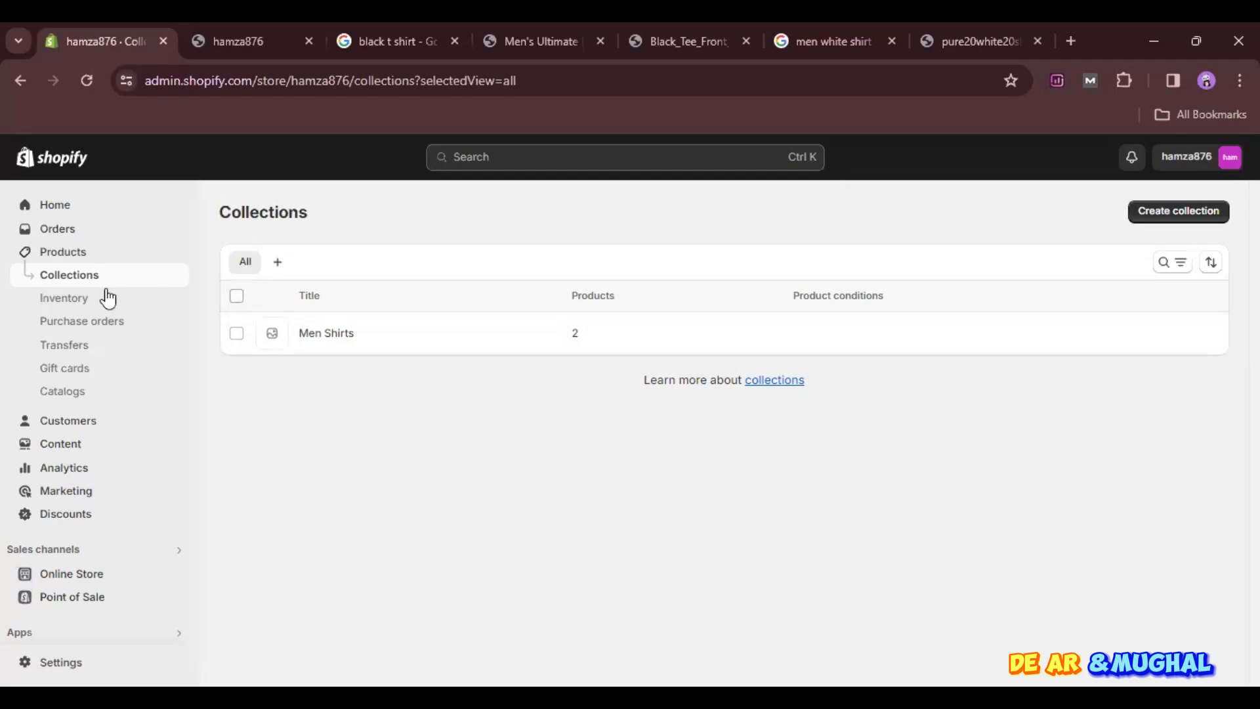
{"action": "left_click", "coordinate": [1201, 211]}
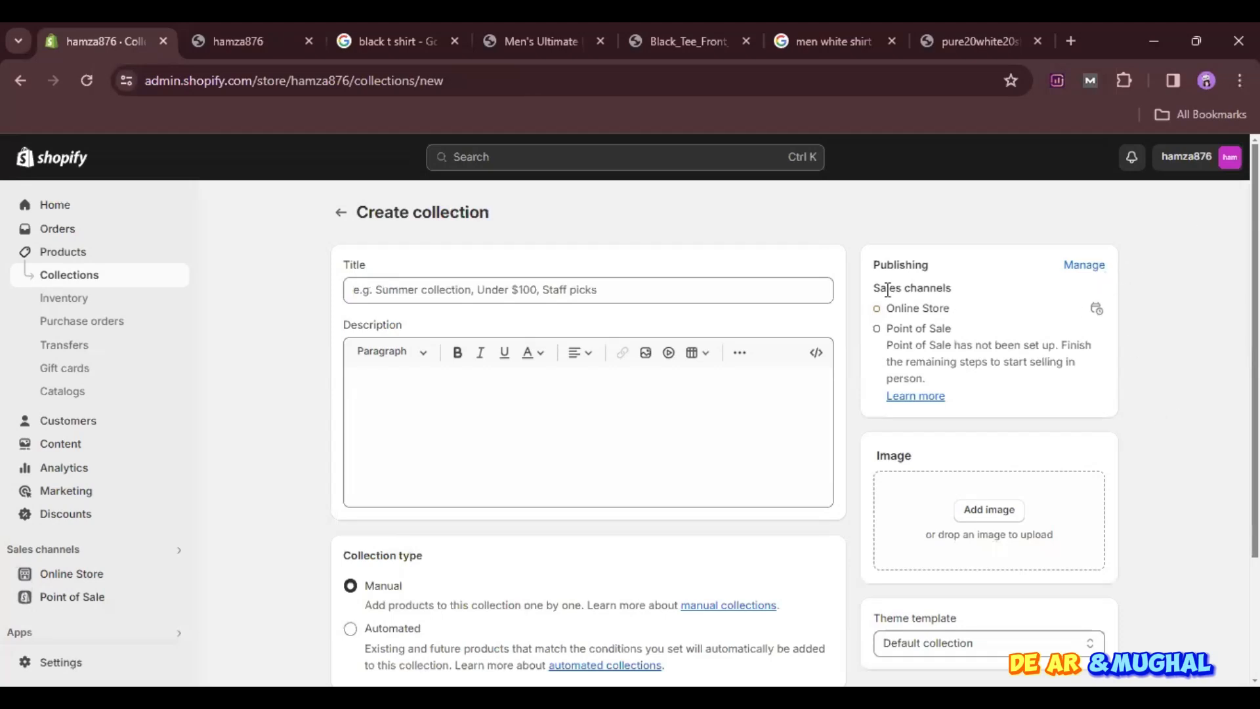
{"action": "left_click", "coordinate": [765, 283]}
{"action": "type", "text": "Men "}
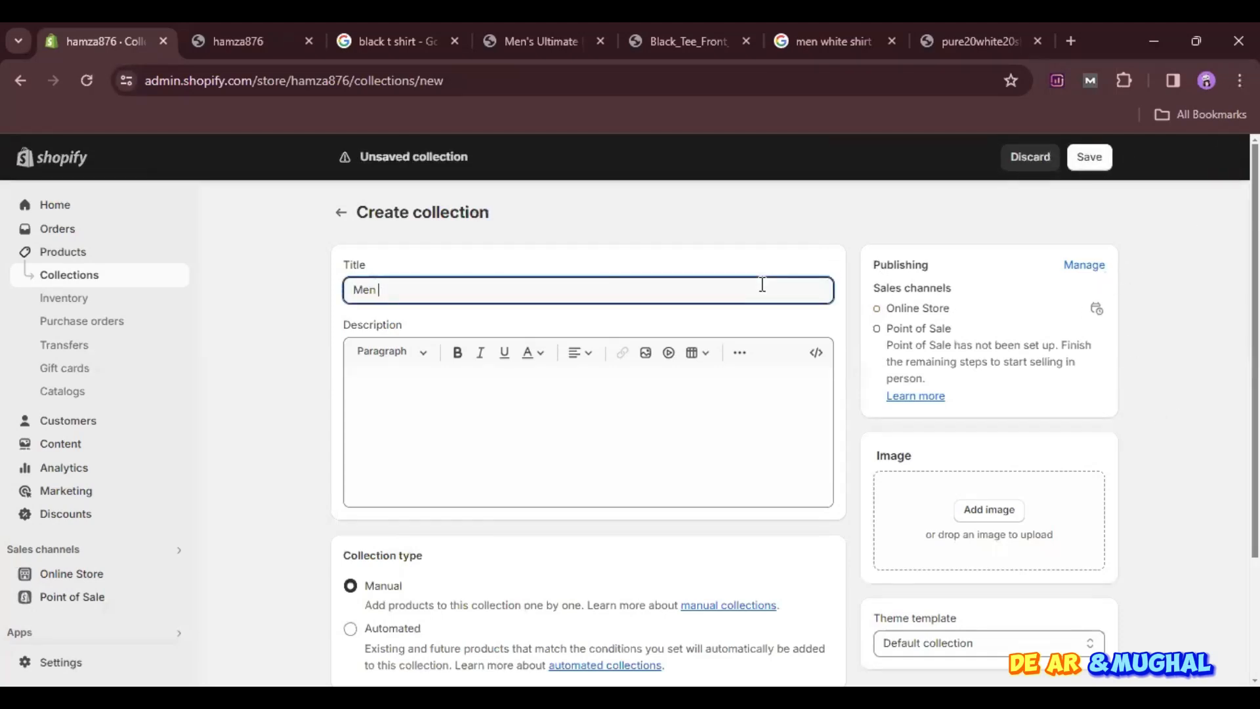
{"action": "type", "text": "Jeans"}
{"action": "left_click", "coordinate": [1089, 157]}
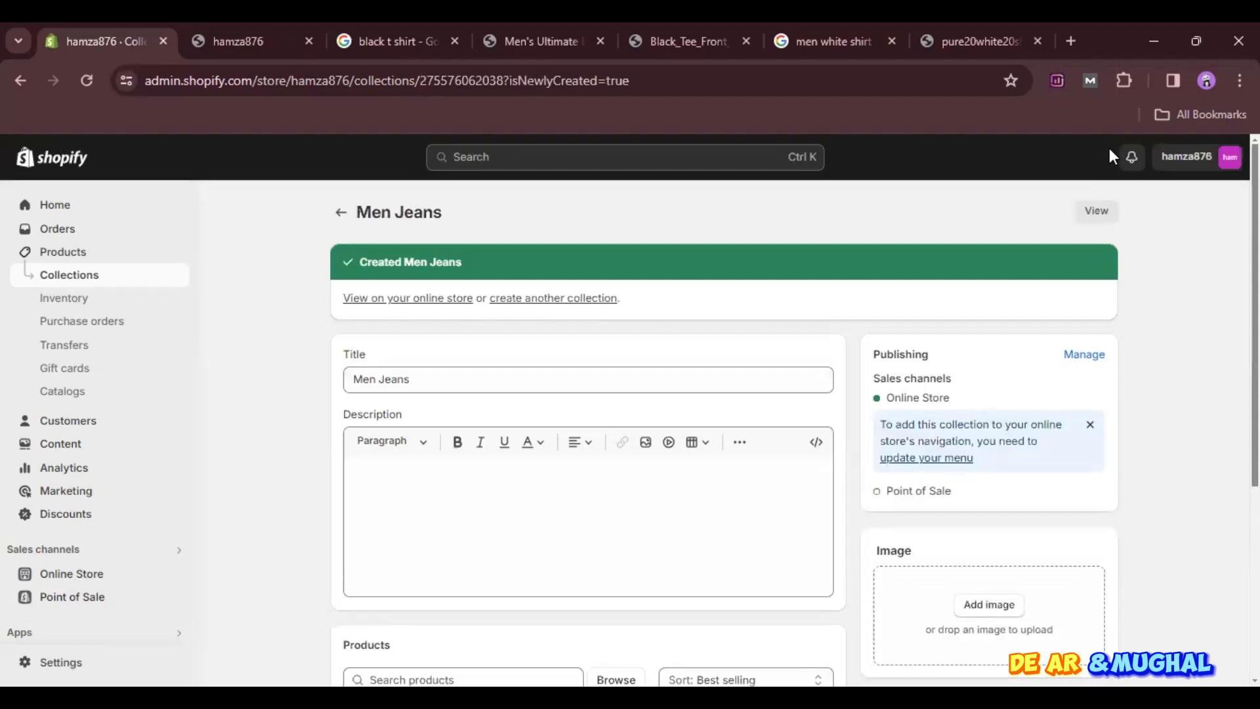
{"action": "left_click", "coordinate": [341, 212]}
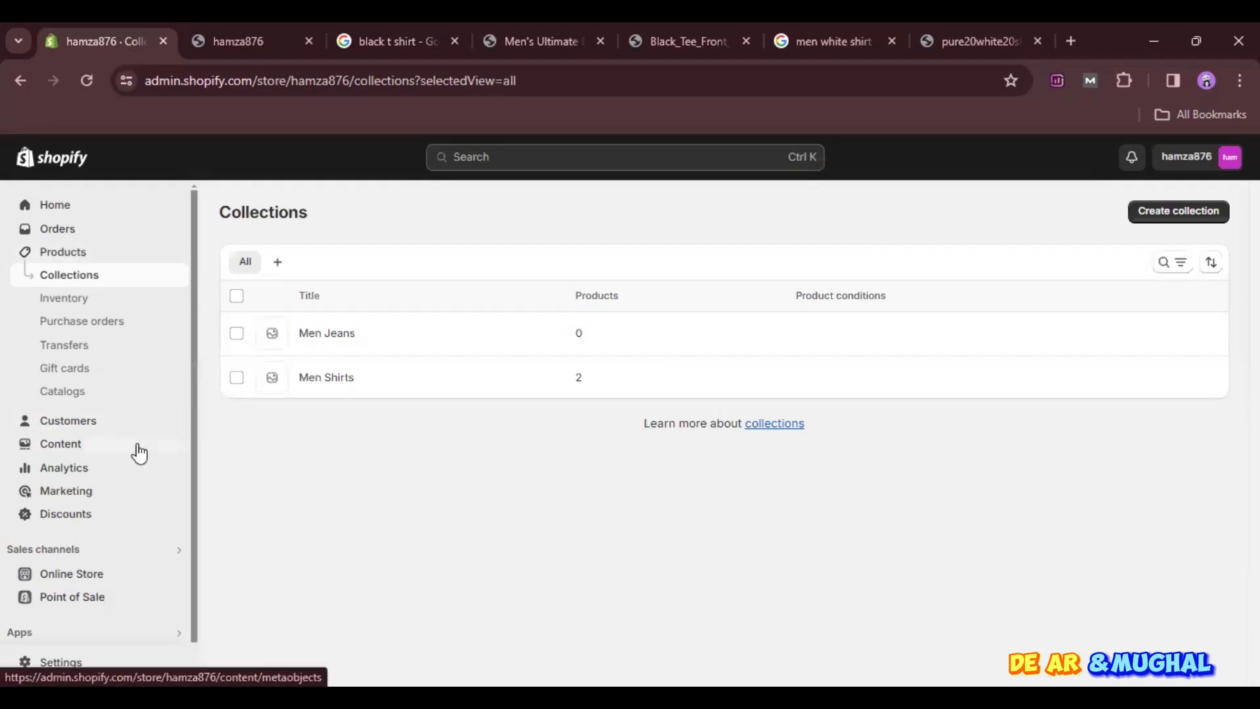
- Open the store details settings and bring up the profile's store name for editing
{"action": "left_click", "coordinate": [84, 659]}
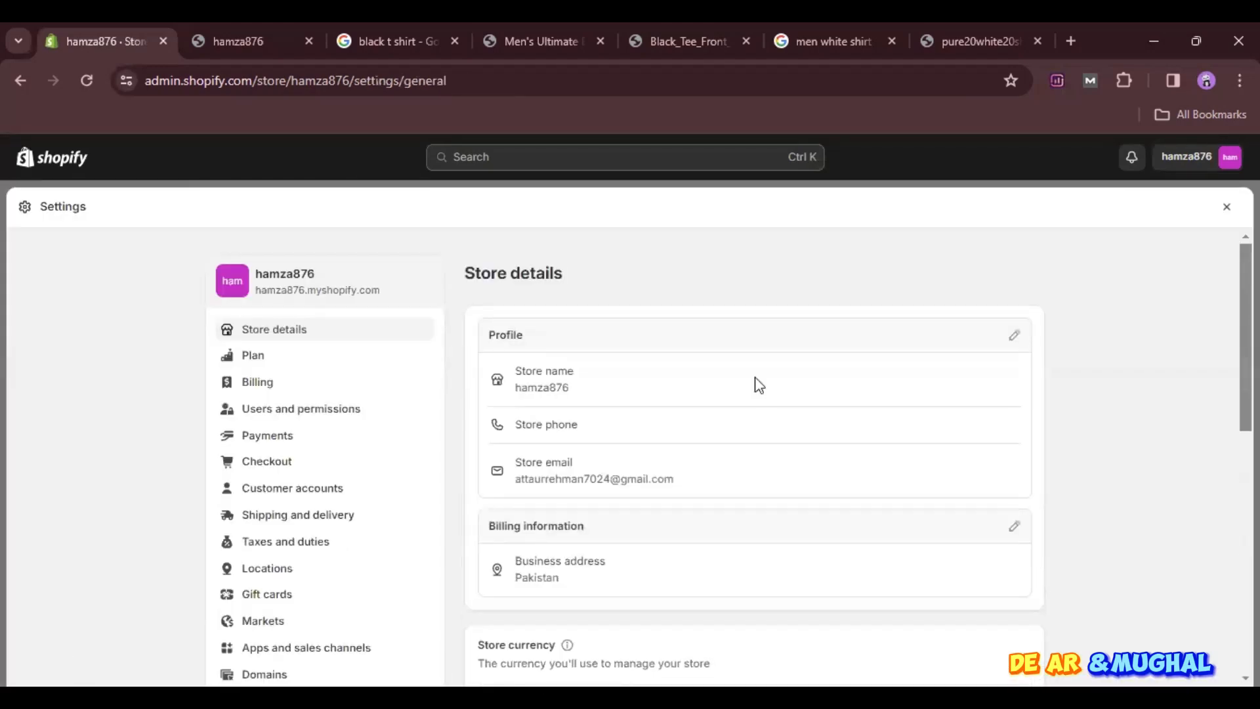
{"action": "left_click", "coordinate": [1016, 335]}
{"action": "left_click", "coordinate": [481, 380]}
- Try replacing the store name in the profile with "Glamacia"
{"action": "key", "text": "BackSpace"}
{"action": "key", "text": "BackSpace"}
{"action": "key", "text": "BackSpace"}
{"action": "key", "text": "BackSpace"}
{"action": "key", "text": "BackSpace"}
{"action": "key", "text": "BackSpace"}
{"action": "key", "text": "BackSpace"}
{"action": "key", "text": "BackSpace"}
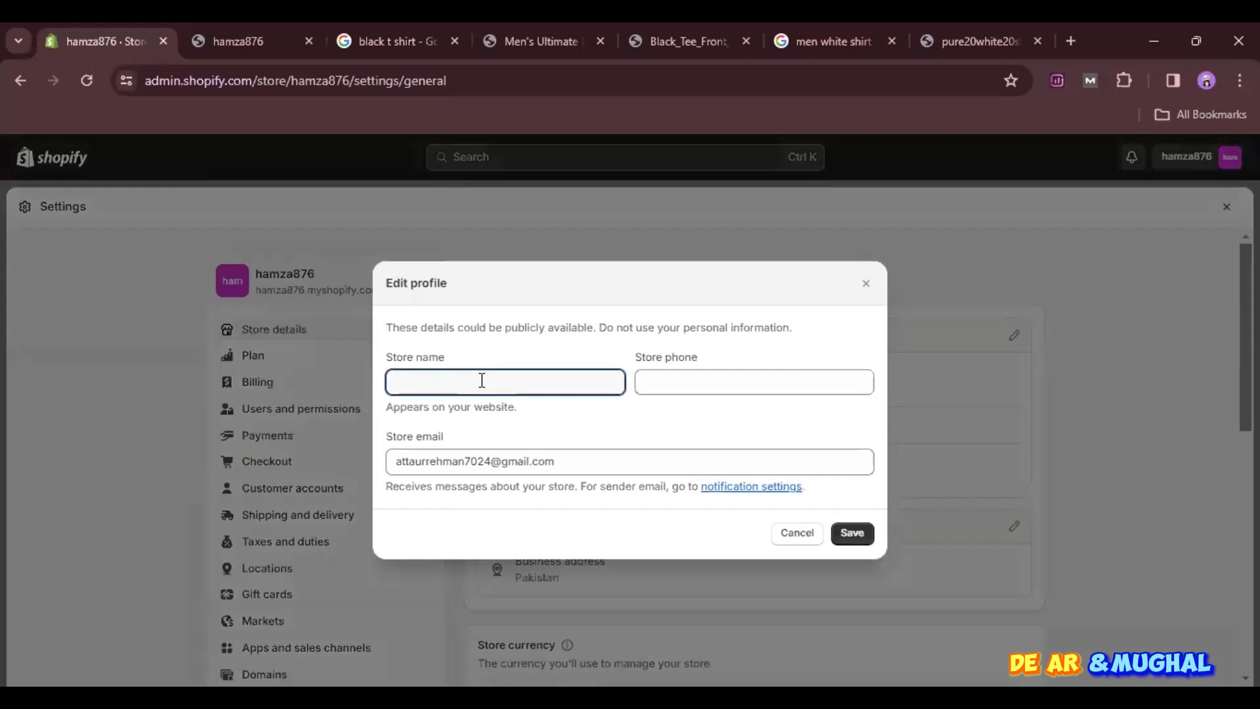
{"action": "type", "text": "Hmaz"}
{"action": "key", "text": "BackSpace"}
{"action": "key", "text": "BackSpace"}
{"action": "key", "text": "BackSpace"}
{"action": "type", "text": "amza VApe"}
{"action": "key", "text": "BackSpace"}
{"action": "key", "text": "BackSpace"}
{"action": "key", "text": "BackSpace"}
{"action": "key", "text": "BackSpace"}
{"action": "key", "text": "BackSpace"}
{"action": "key", "text": "BackSpace"}
{"action": "key", "text": "BackSpace"}
{"action": "key", "text": "BackSpace"}
{"action": "key", "text": "BackSpace"}
{"action": "key", "text": "BackSpace"}
{"action": "type", "text": "Glamacia"}
- Search the web for the namelix business name generator, view the online storefront, and return to the store settings
{"action": "left_click", "coordinate": [1078, 41]}
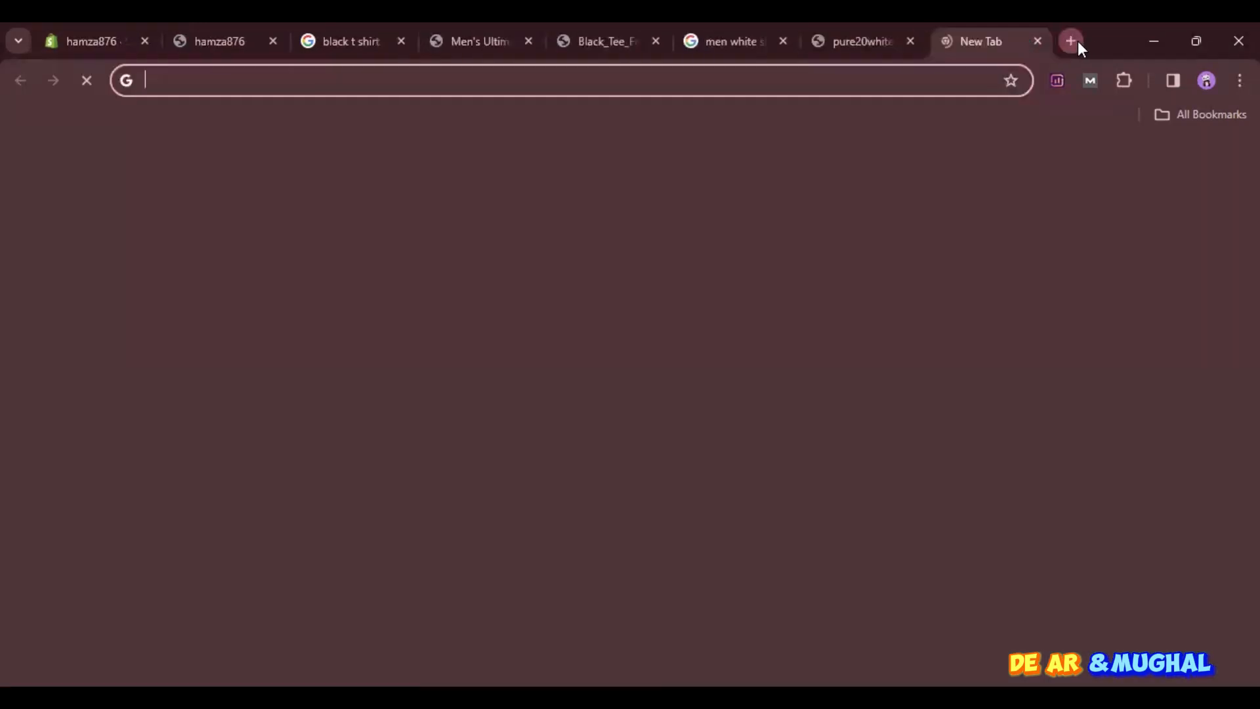
{"action": "type", "text": "namelix"}
{"action": "key", "text": "Return"}
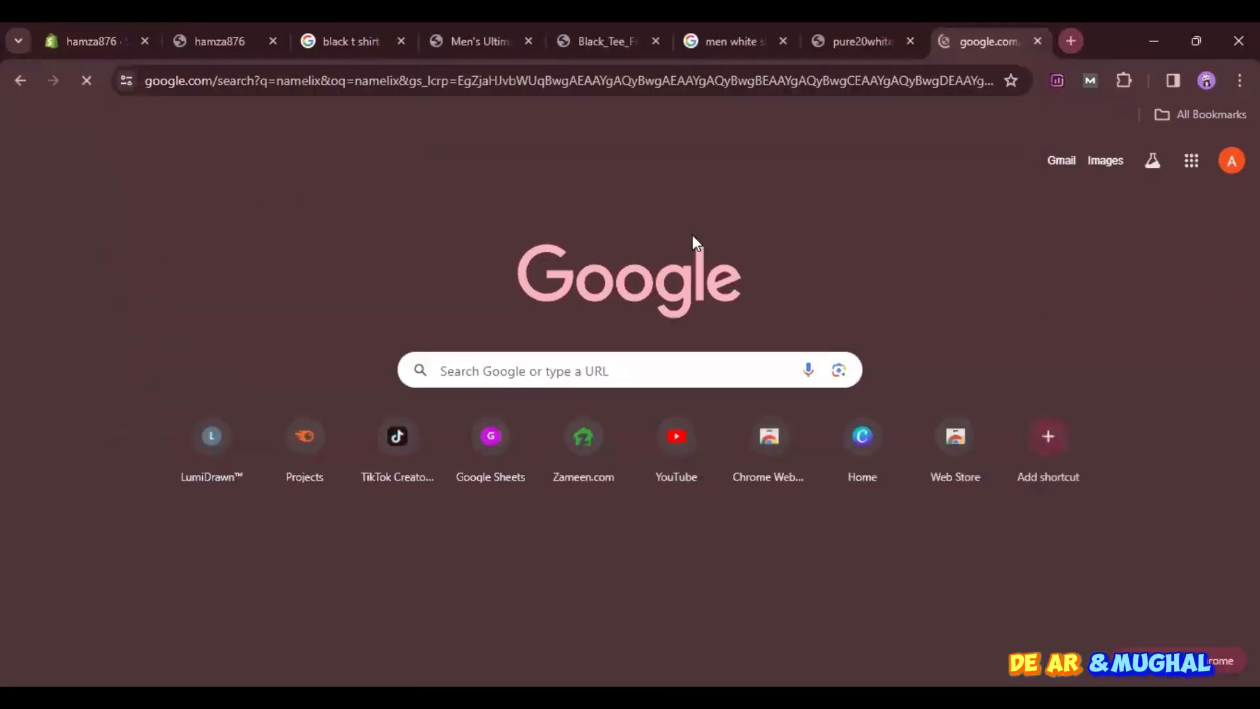
{"action": "scroll", "coordinate": [246, 537], "scroll_direction": "down", "scroll_amount": 5}
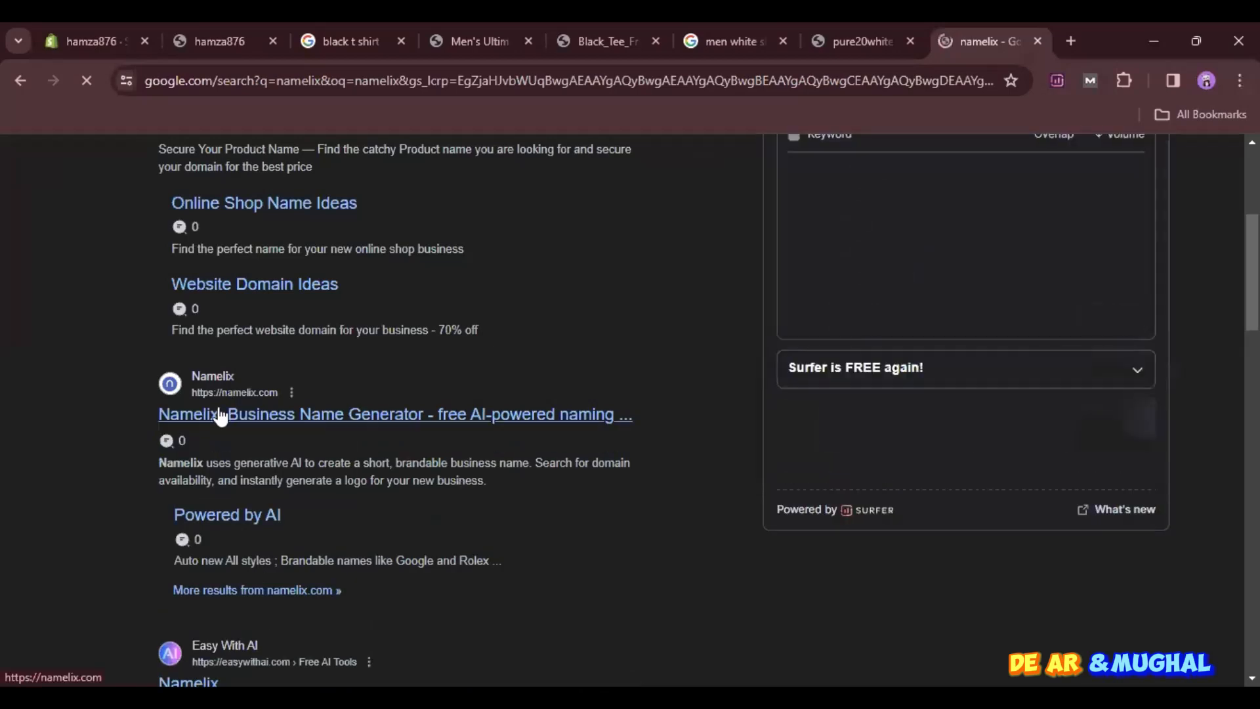
{"action": "left_click", "coordinate": [234, 24]}
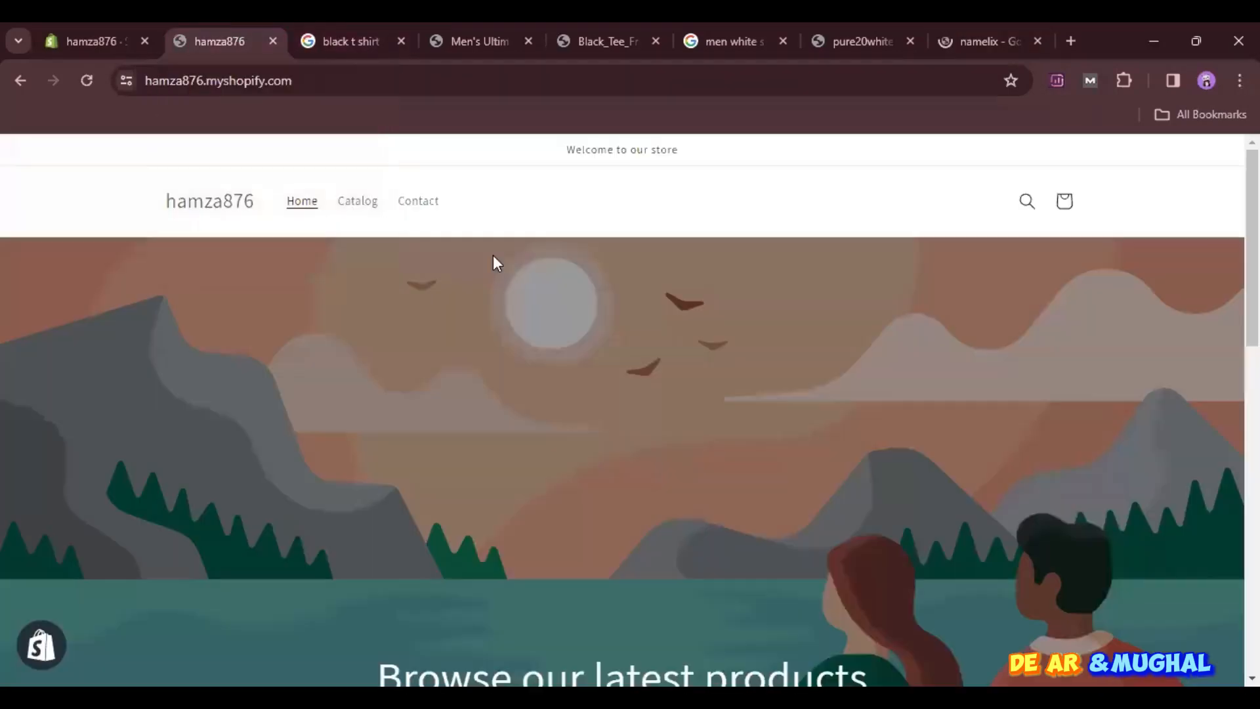
{"action": "left_click", "coordinate": [102, 26]}
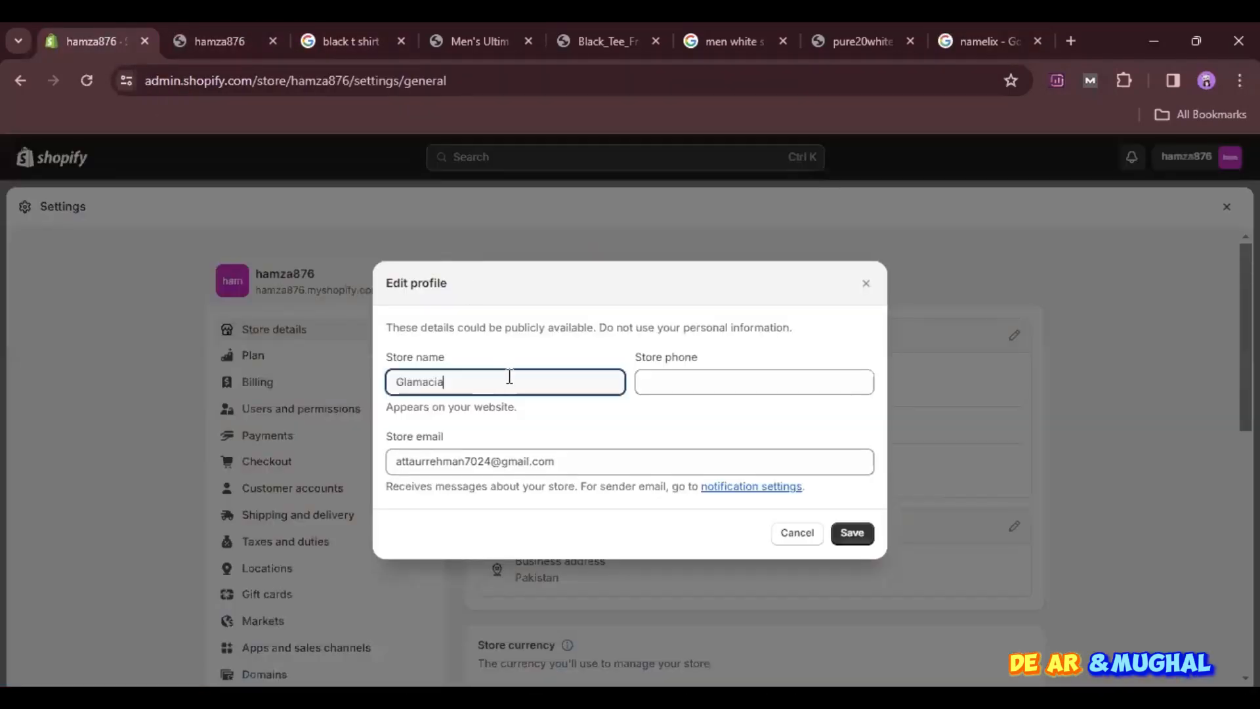
- Try "SN" as the store name, check the store phone field, and cancel the profile edit
{"action": "key", "text": "BackSpace"}
{"action": "key", "text": "BackSpace"}
{"action": "key", "text": "BackSpace"}
{"action": "key", "text": "BackSpace"}
{"action": "key", "text": "BackSpace"}
{"action": "key", "text": "BackSpace"}
{"action": "key", "text": "BackSpace"}
{"action": "type", "text": "SN"}
{"action": "left_click", "coordinate": [745, 386]}
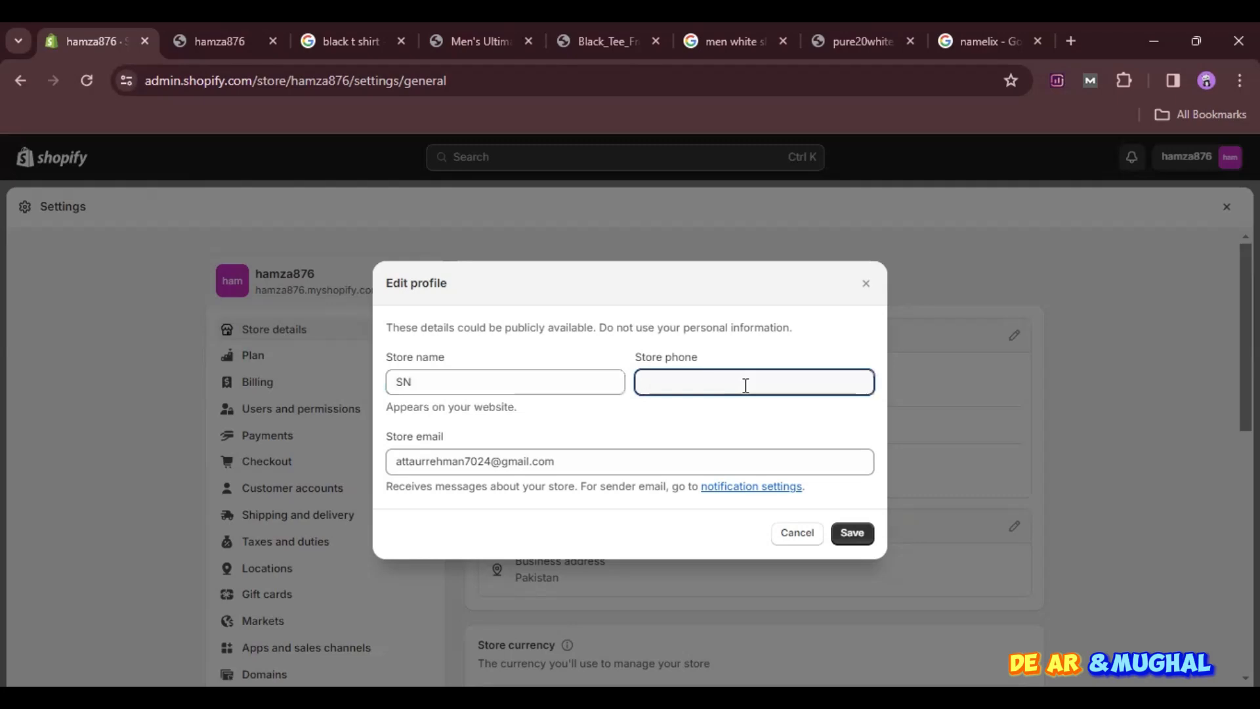
{"action": "left_click", "coordinate": [812, 535]}
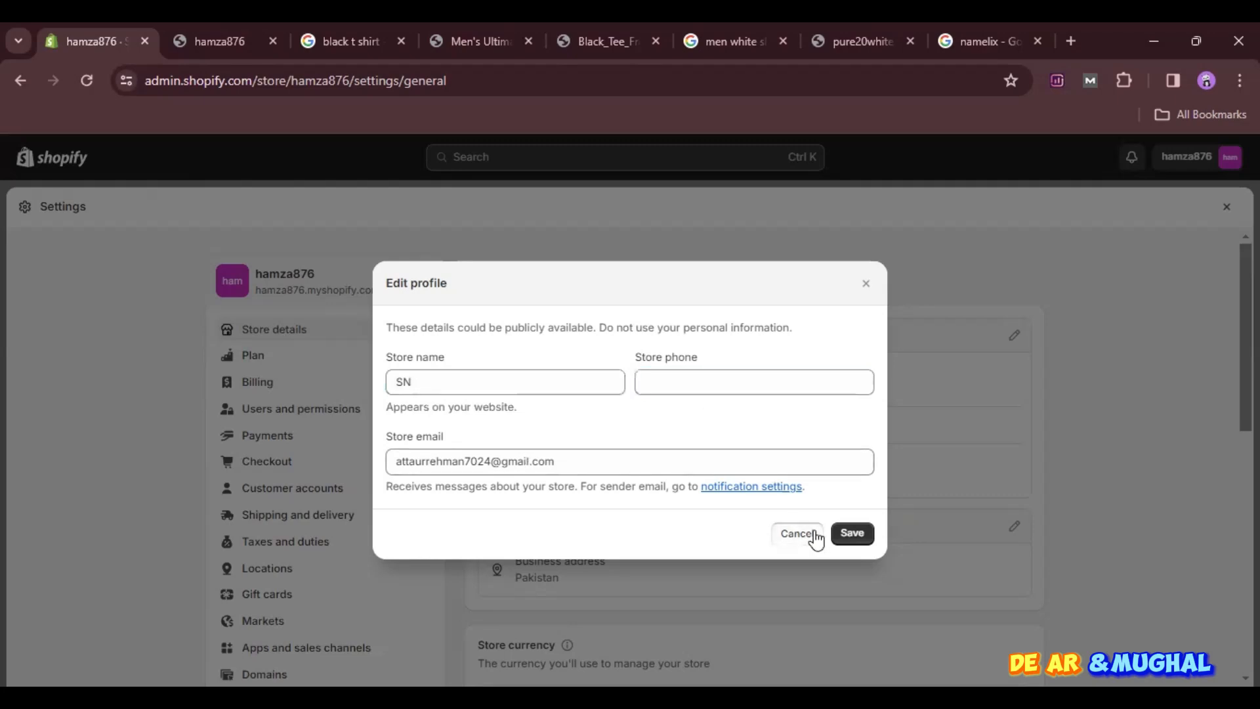
- Examine the fields of the billing information form, close it, and review the store currency setting
{"action": "scroll", "coordinate": [664, 531], "scroll_direction": "down", "scroll_amount": 2}
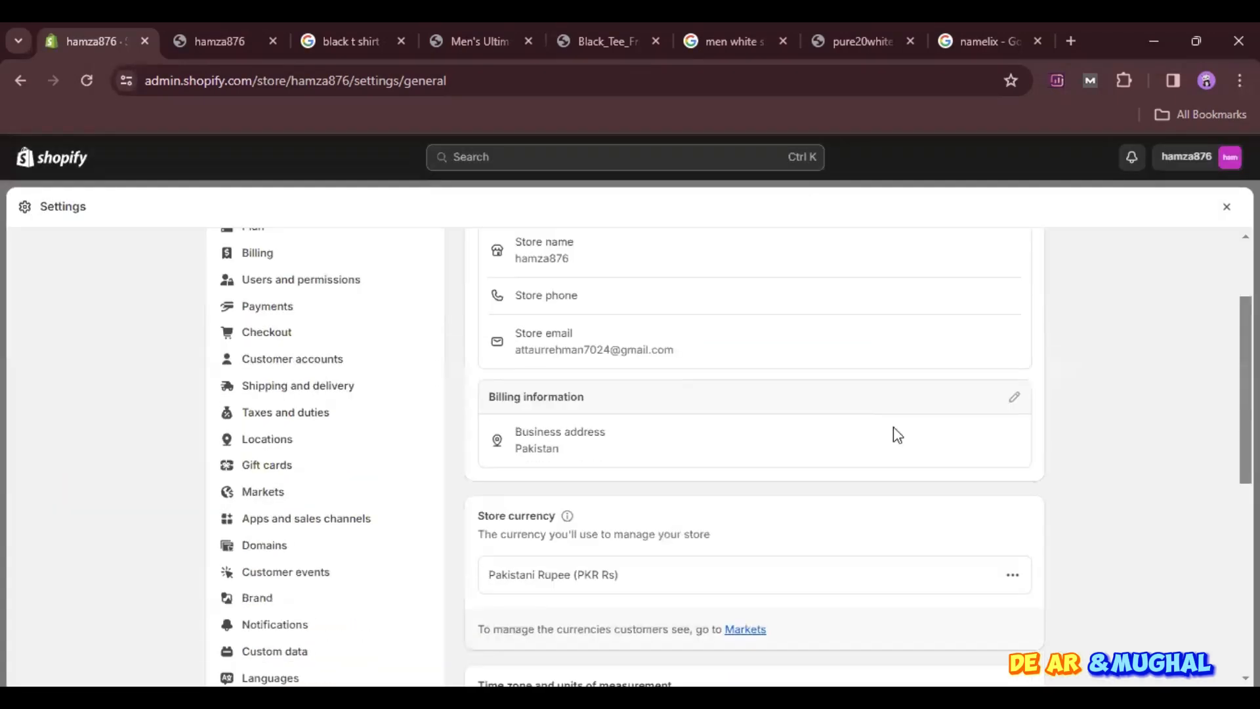
{"action": "left_click", "coordinate": [1015, 397]}
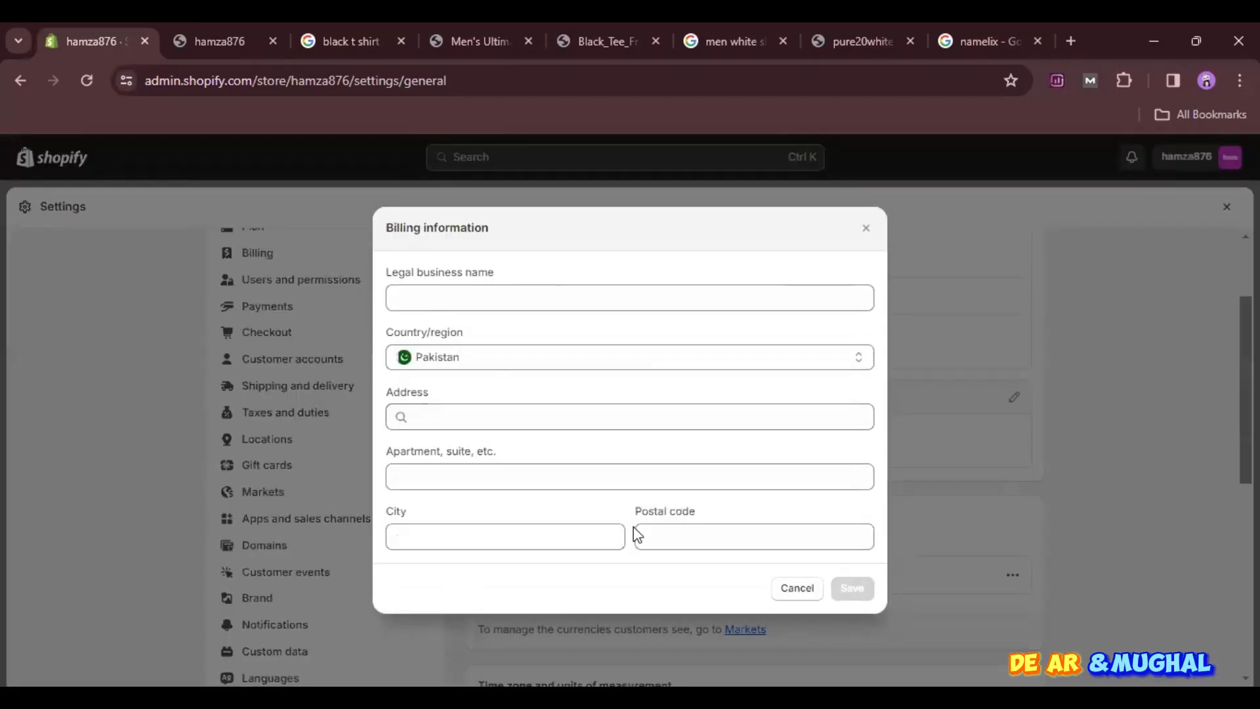
{"action": "left_click", "coordinate": [865, 229]}
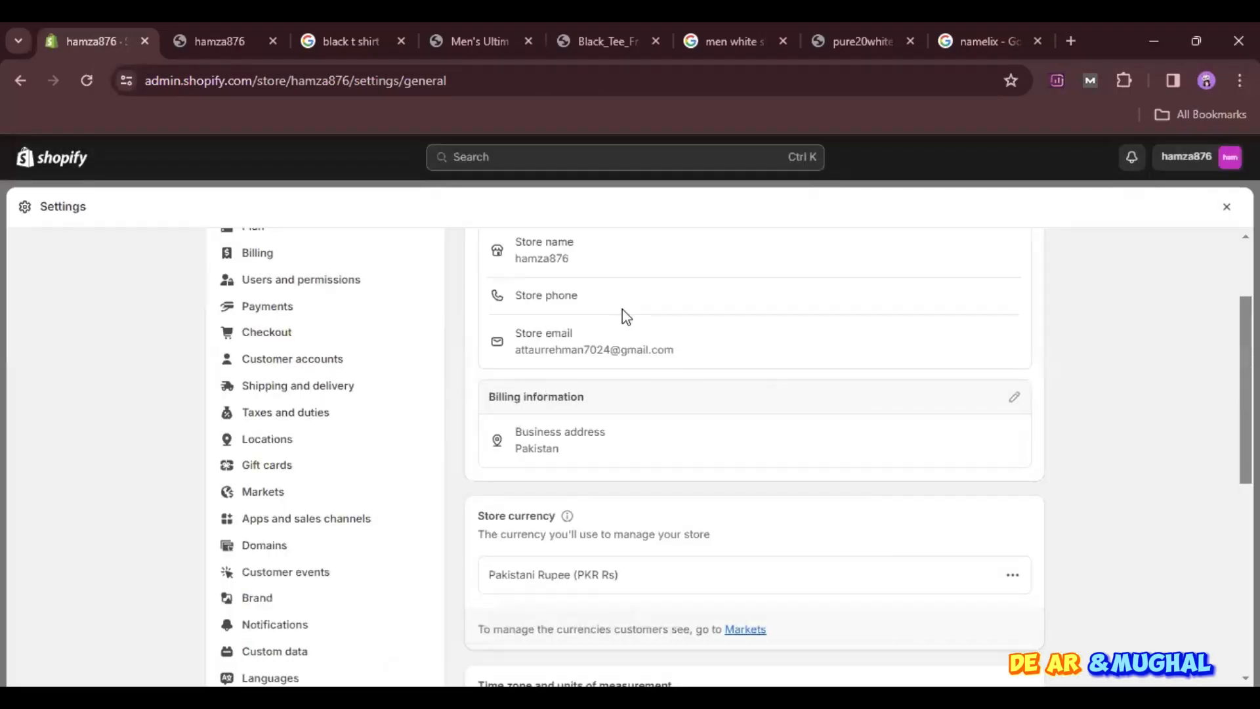
{"action": "scroll", "coordinate": [625, 317], "scroll_direction": "down", "scroll_amount": 2}
{"action": "scroll", "coordinate": [624, 314], "scroll_direction": "up", "scroll_amount": 3}
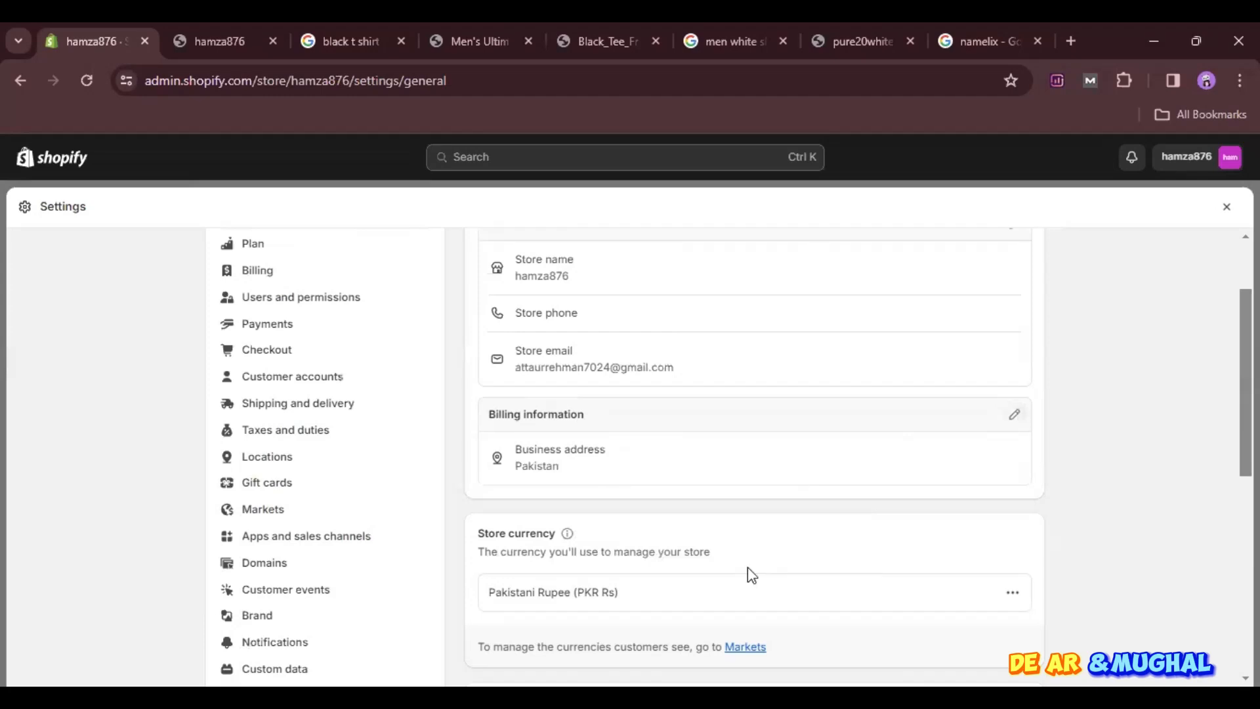
- Set the store's time zone to (GMT+05:00) Islamabad, Karachi
{"action": "scroll", "coordinate": [688, 476], "scroll_direction": "down", "scroll_amount": 2}
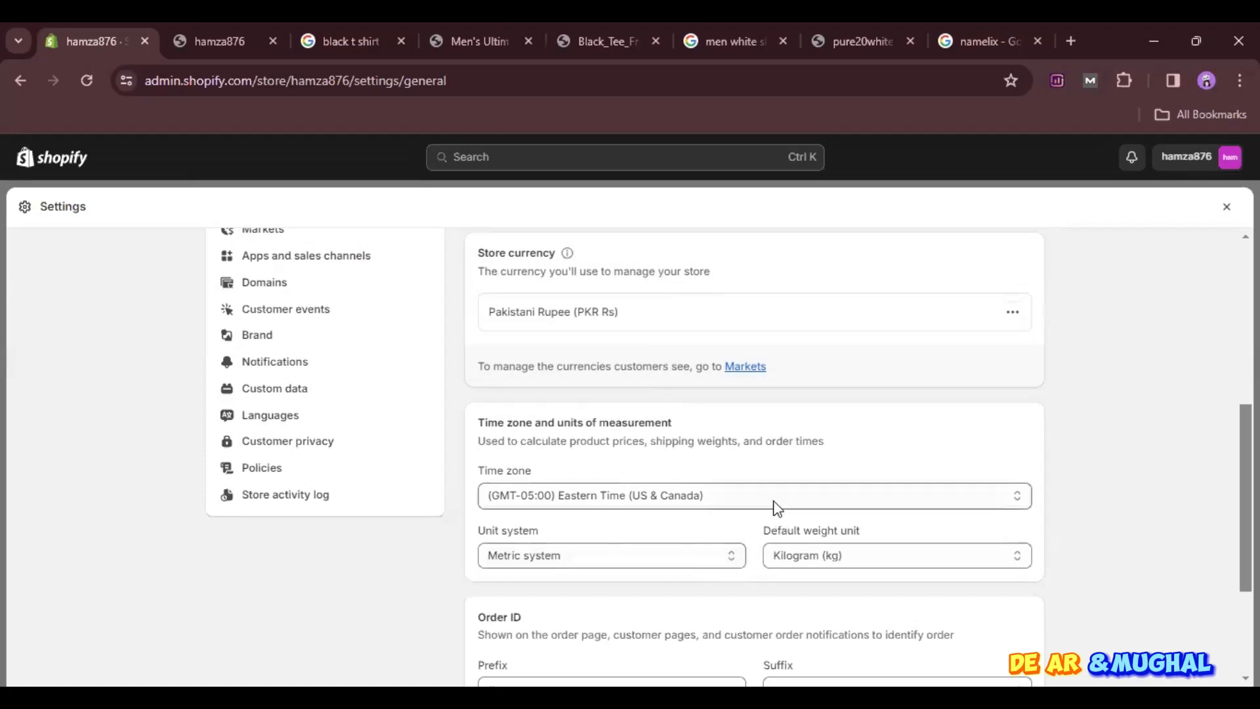
{"action": "left_click", "coordinate": [774, 501]}
{"action": "scroll", "coordinate": [718, 453], "scroll_direction": "down", "scroll_amount": 15}
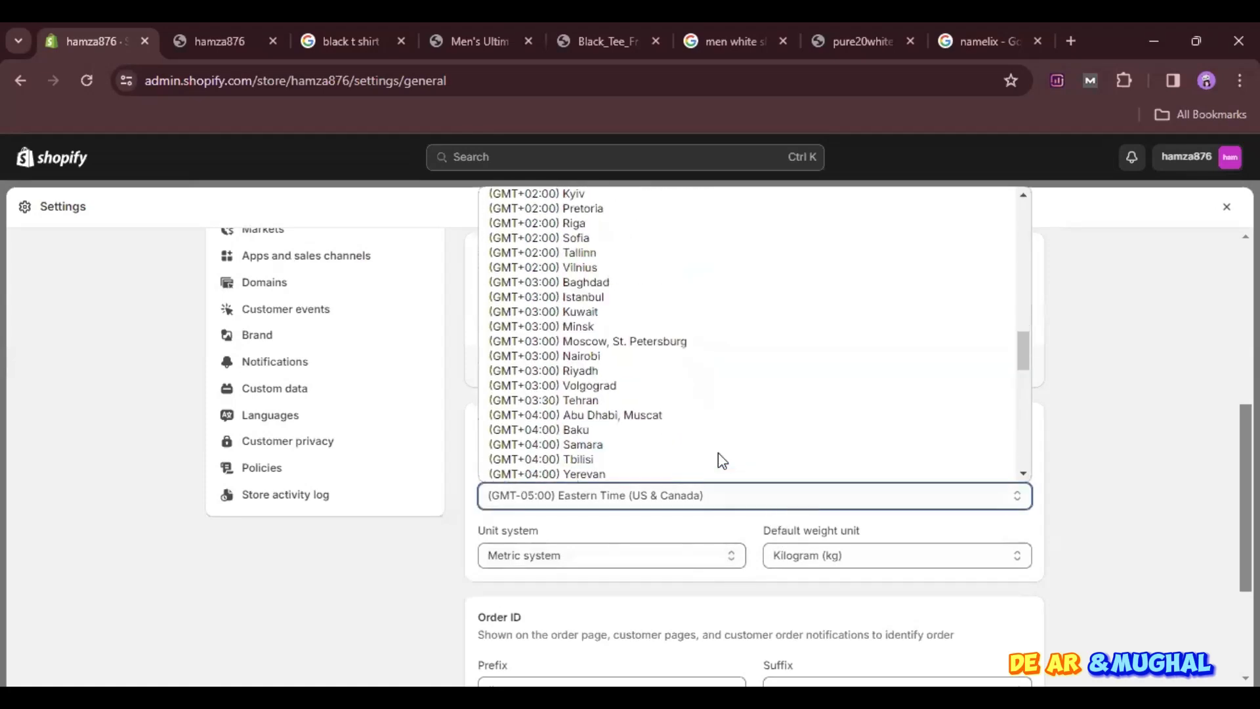
{"action": "scroll", "coordinate": [717, 453], "scroll_direction": "down", "scroll_amount": 10}
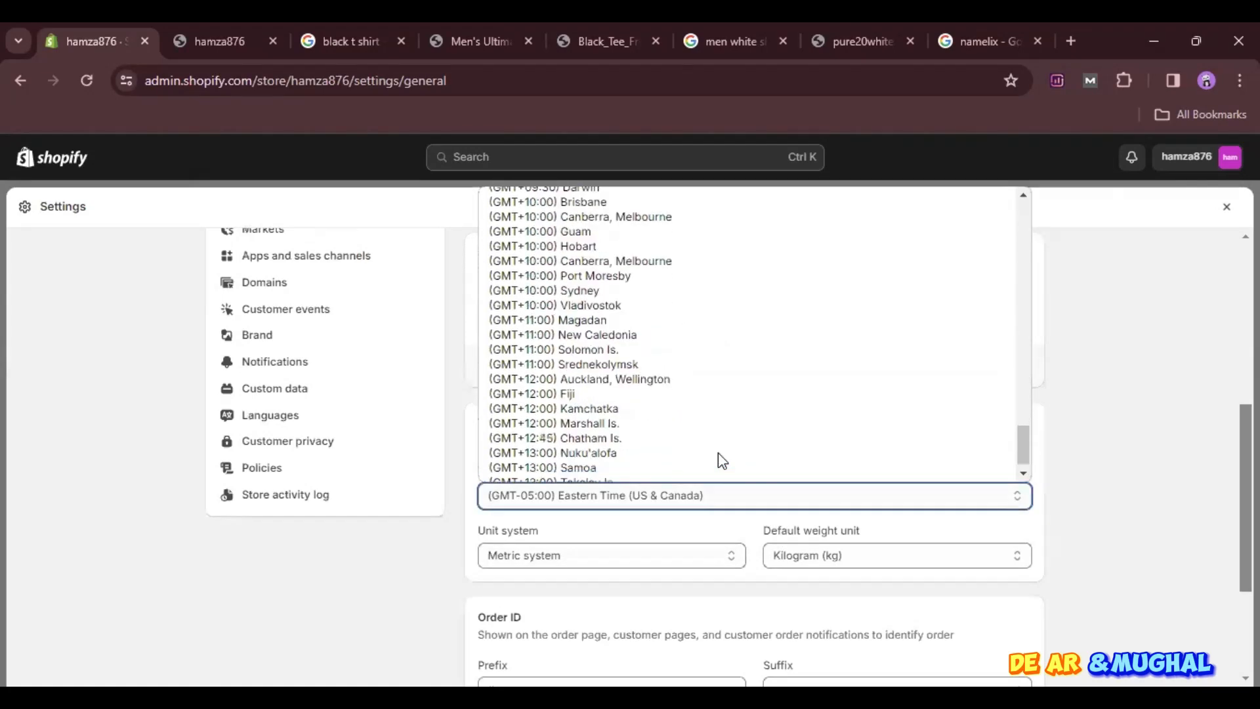
{"action": "scroll", "coordinate": [718, 454], "scroll_direction": "up", "scroll_amount": 20}
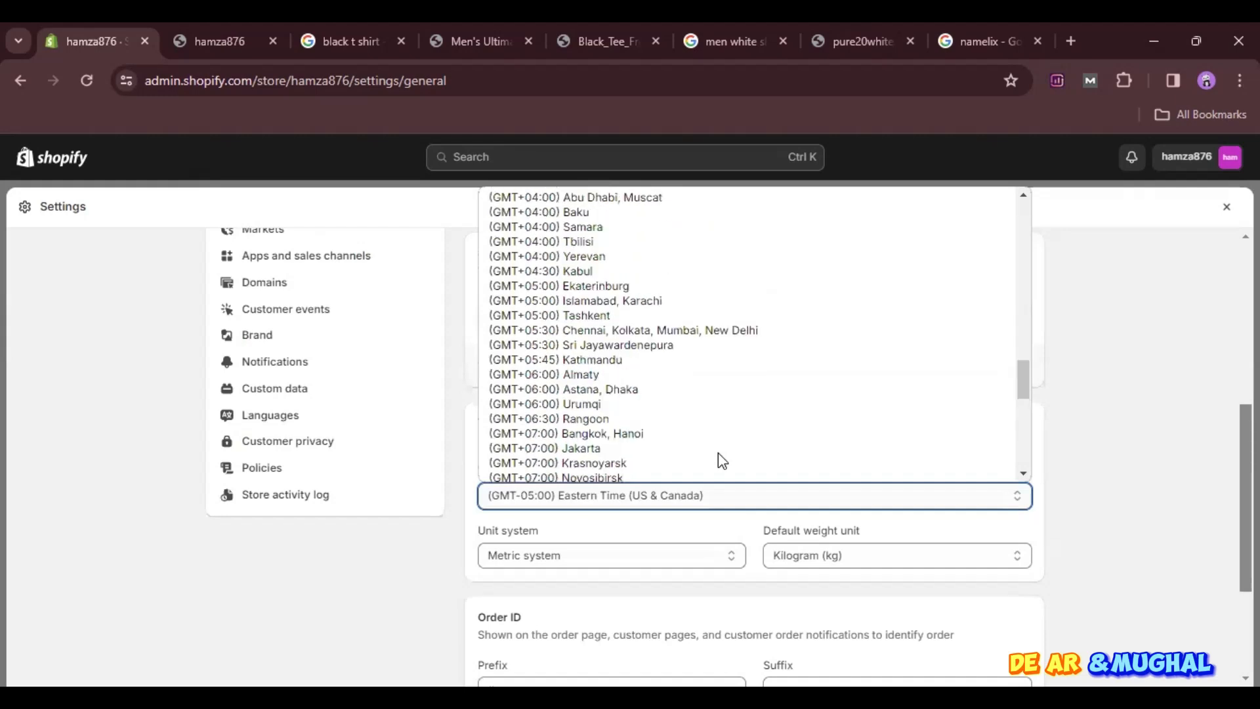
{"action": "scroll", "coordinate": [718, 452], "scroll_direction": "up", "scroll_amount": 8}
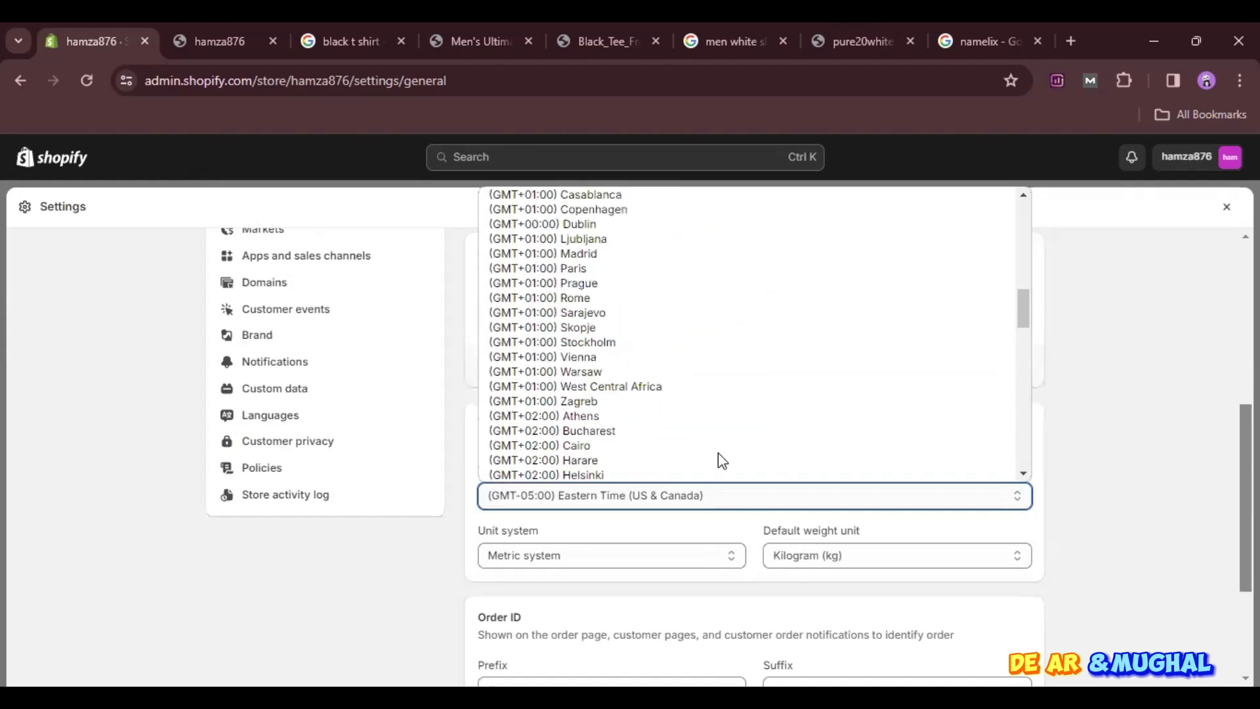
{"action": "scroll", "coordinate": [718, 453], "scroll_direction": "up", "scroll_amount": 12}
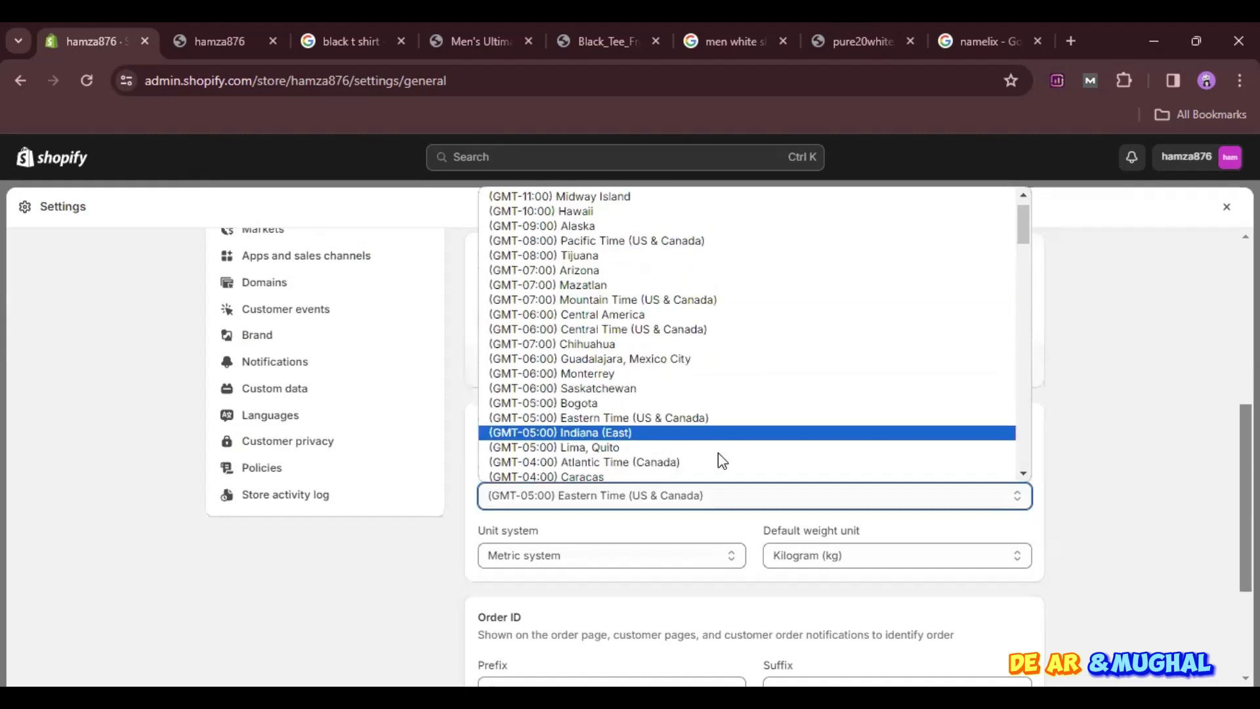
{"action": "scroll", "coordinate": [718, 452], "scroll_direction": "up", "scroll_amount": 1}
{"action": "scroll", "coordinate": [718, 453], "scroll_direction": "down", "scroll_amount": 20}
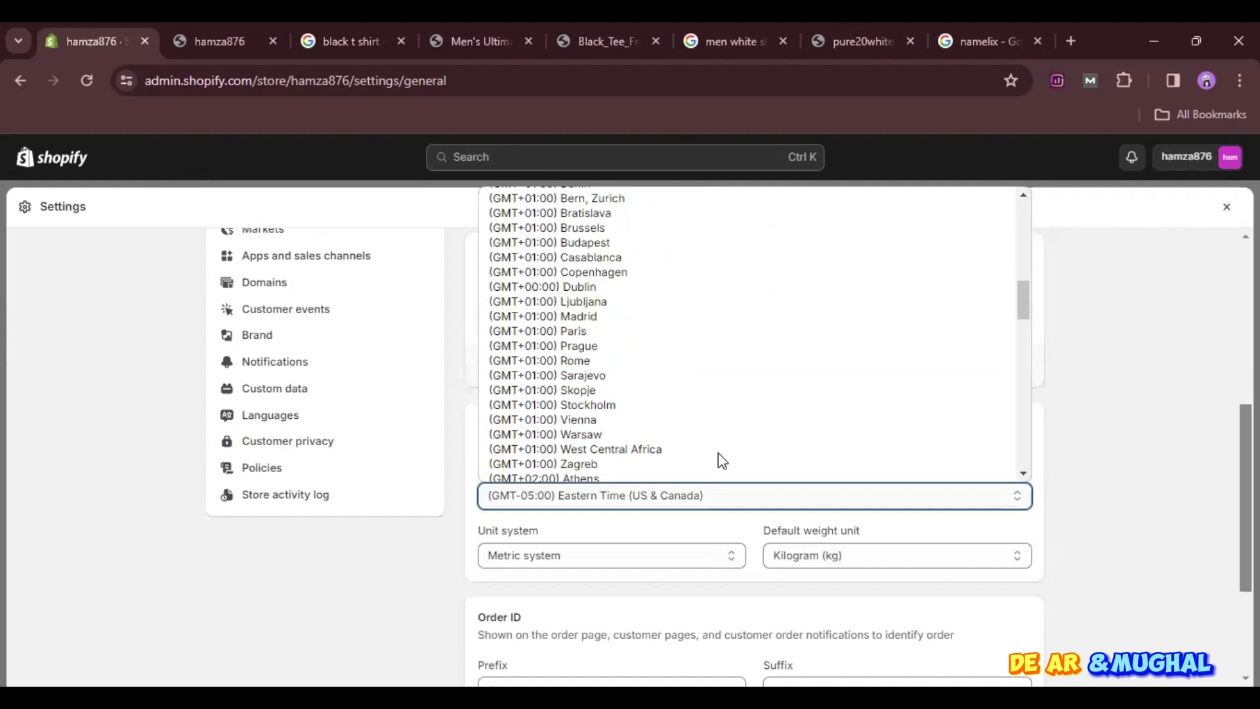
{"action": "scroll", "coordinate": [718, 453], "scroll_direction": "down", "scroll_amount": 3}
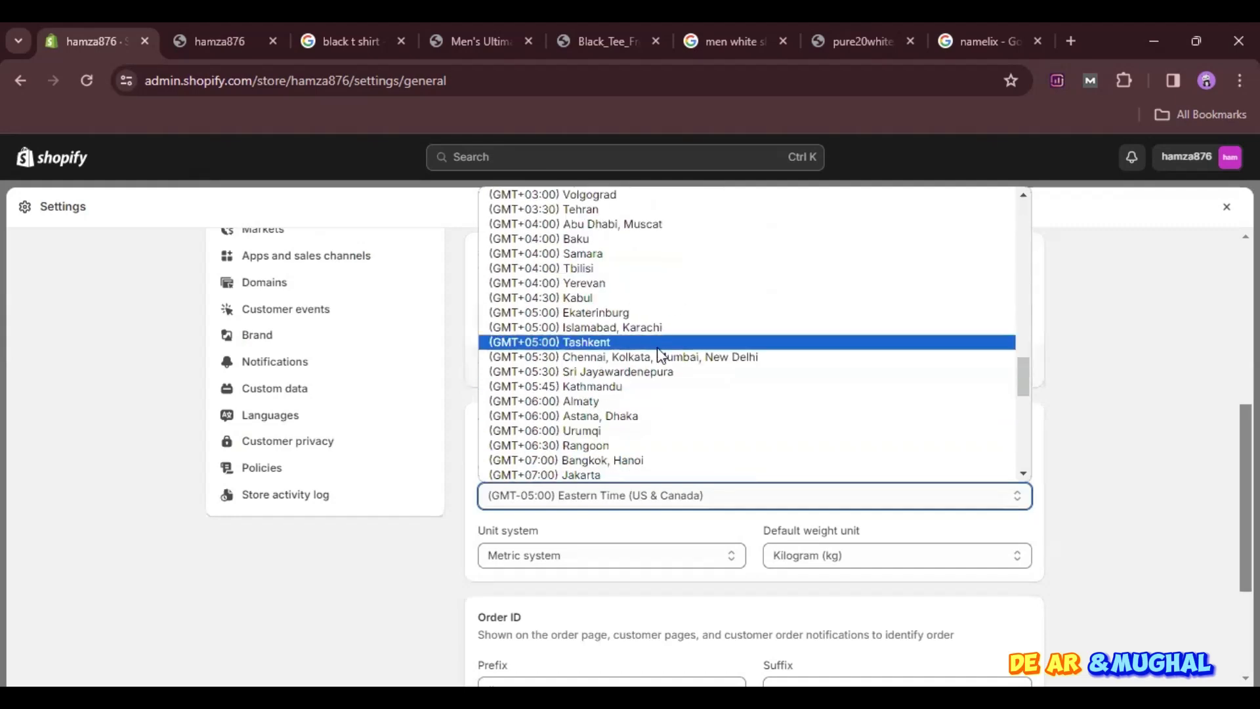
{"action": "left_click", "coordinate": [636, 329]}
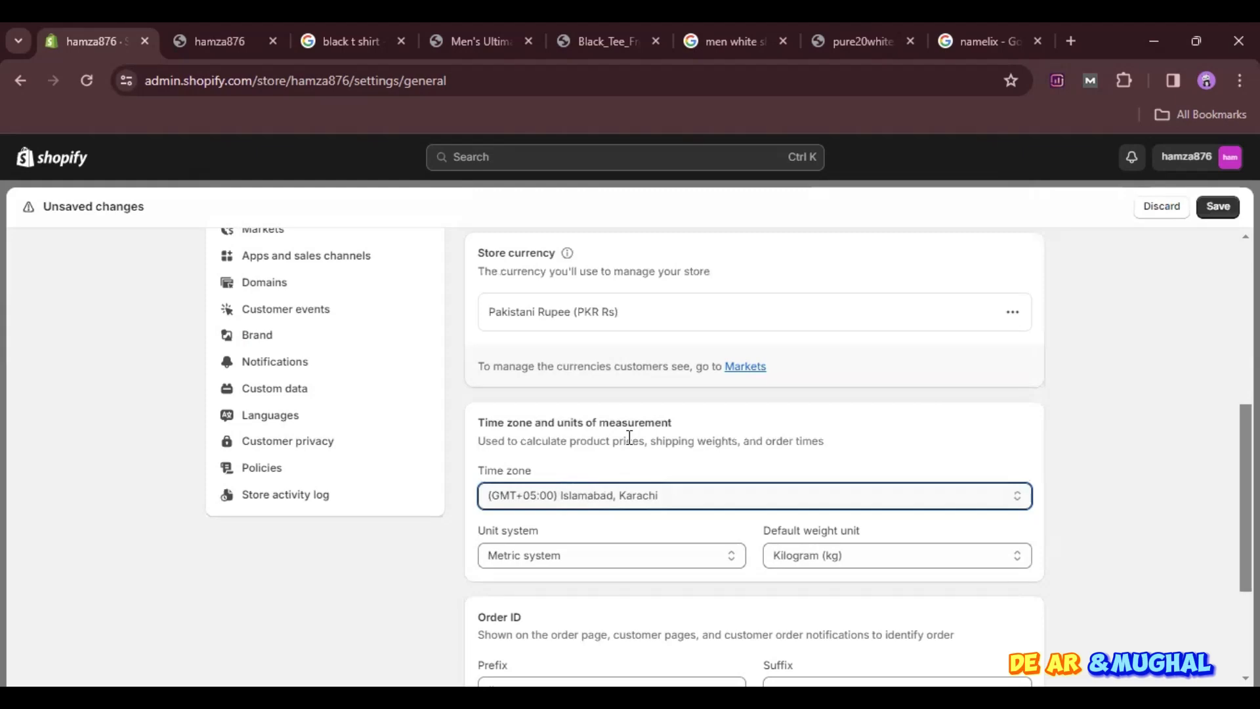
- Open the order ID prefix for editing
{"action": "scroll", "coordinate": [679, 533], "scroll_direction": "down", "scroll_amount": 2}
{"action": "left_click", "coordinate": [591, 576]}
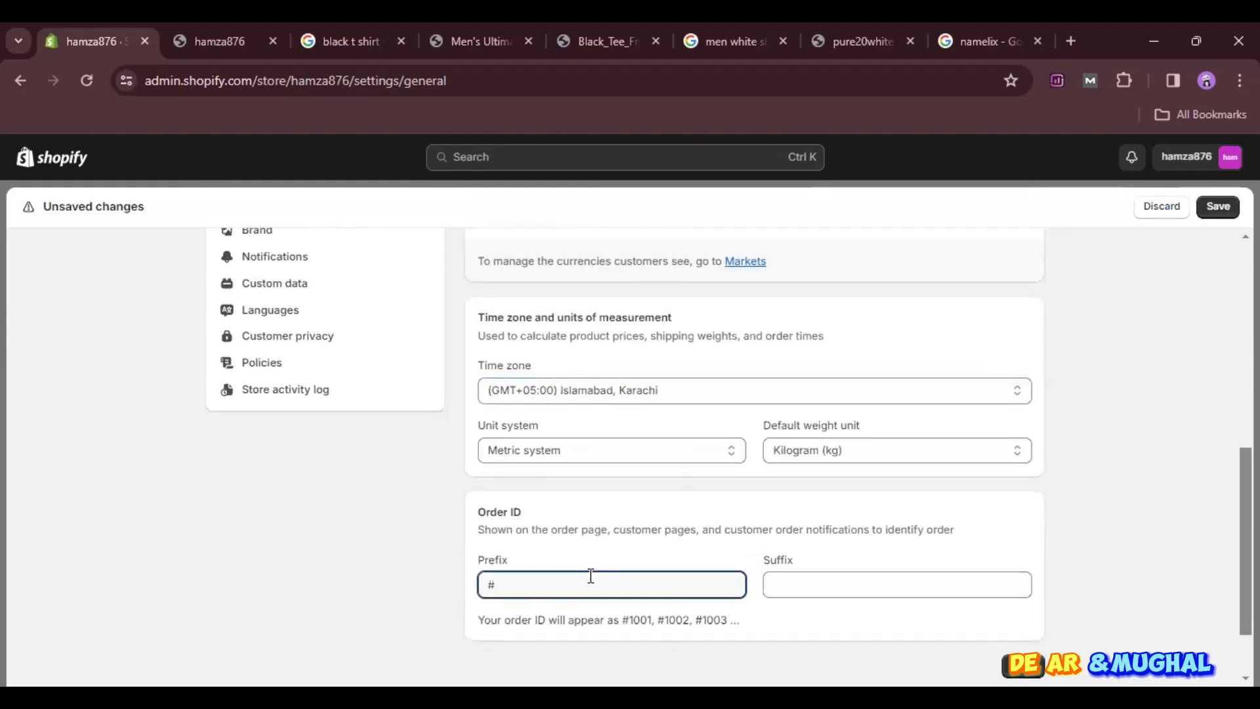
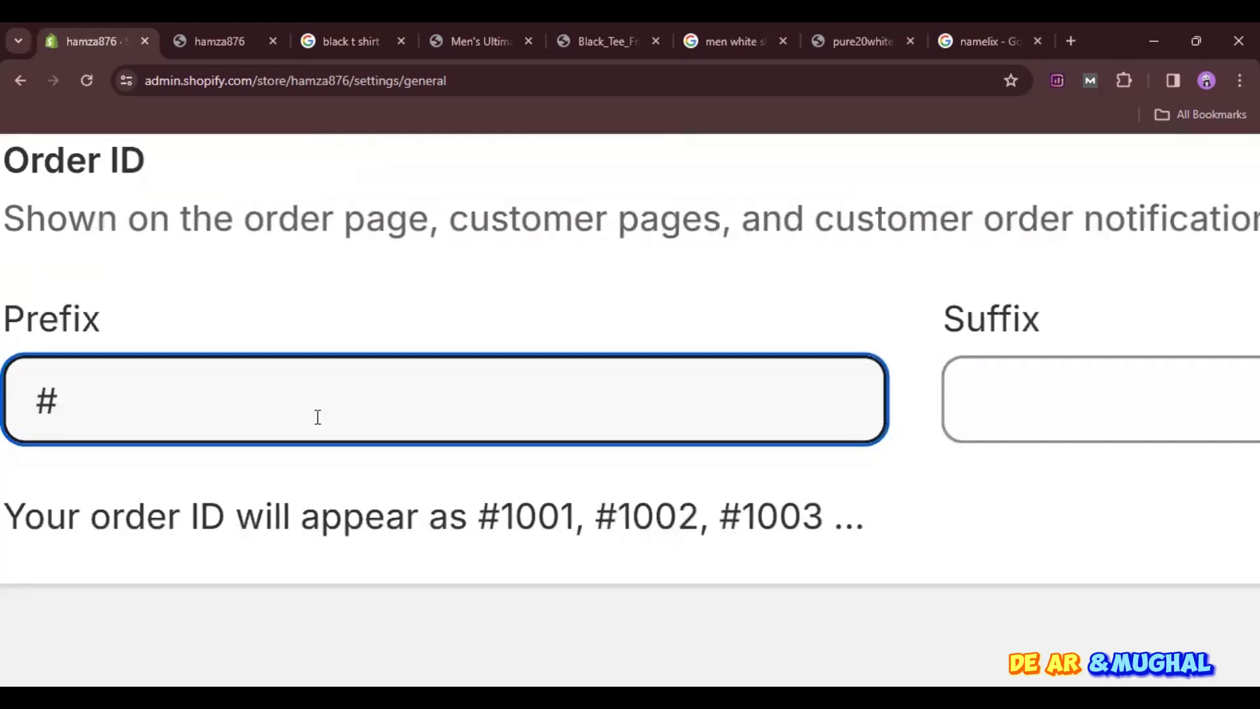
- Set the order ID prefix to "glam"
{"action": "key", "text": "BackSpace"}
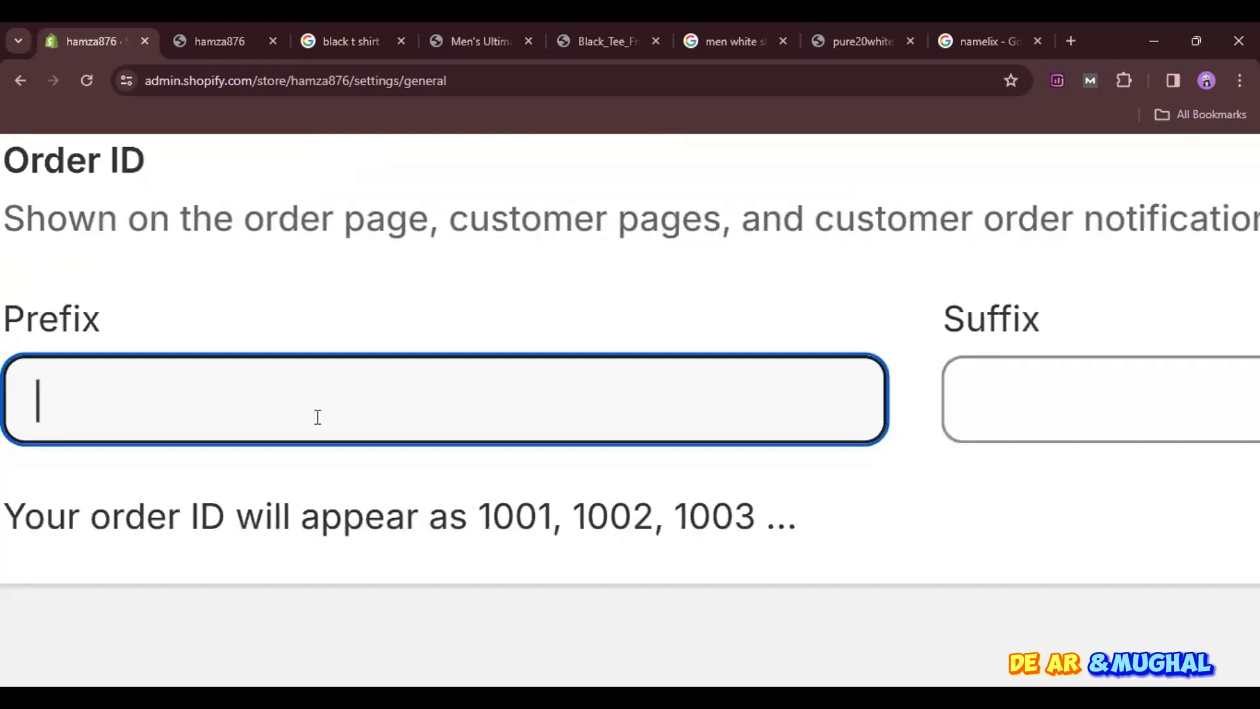
{"action": "type", "text": "glama"}
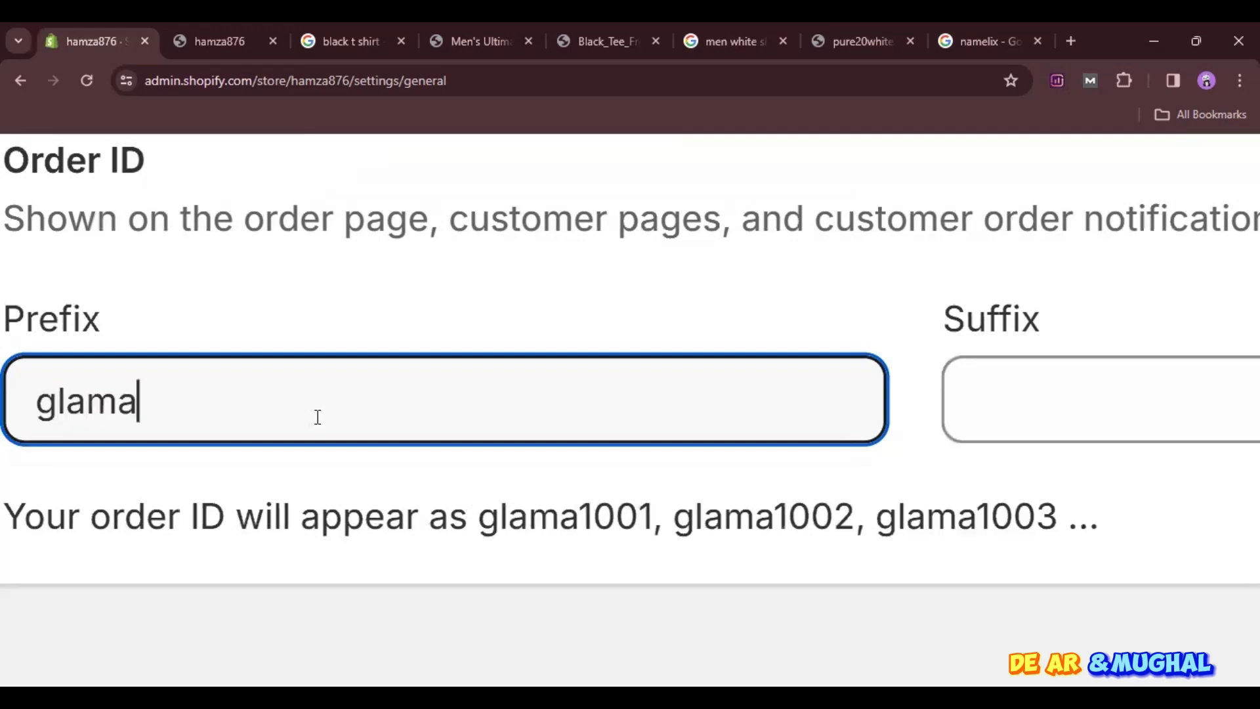
{"action": "type", "text": "c"}
{"action": "key", "text": "BackSpace"}
{"action": "key", "text": "BackSpace"}
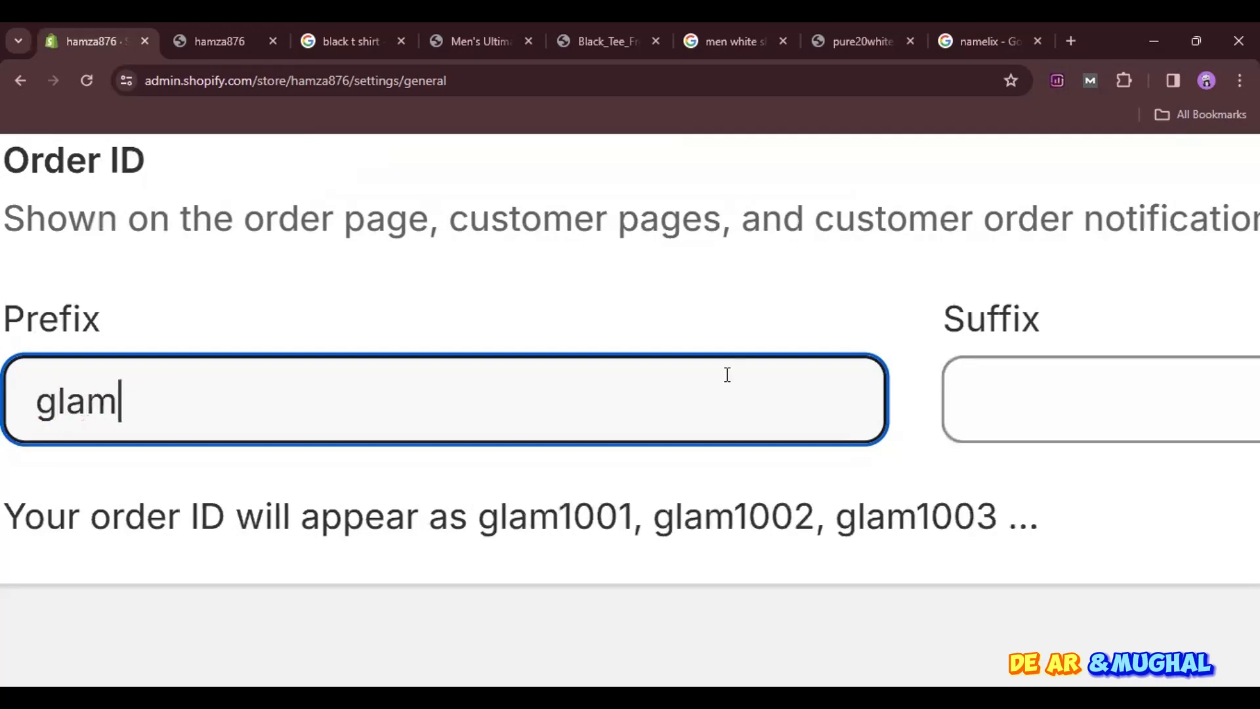
- Set the order ID suffix to "acia" and save the order ID settings
{"action": "left_click", "coordinate": [1016, 385]}
{"action": "type", "text": "acoa"}
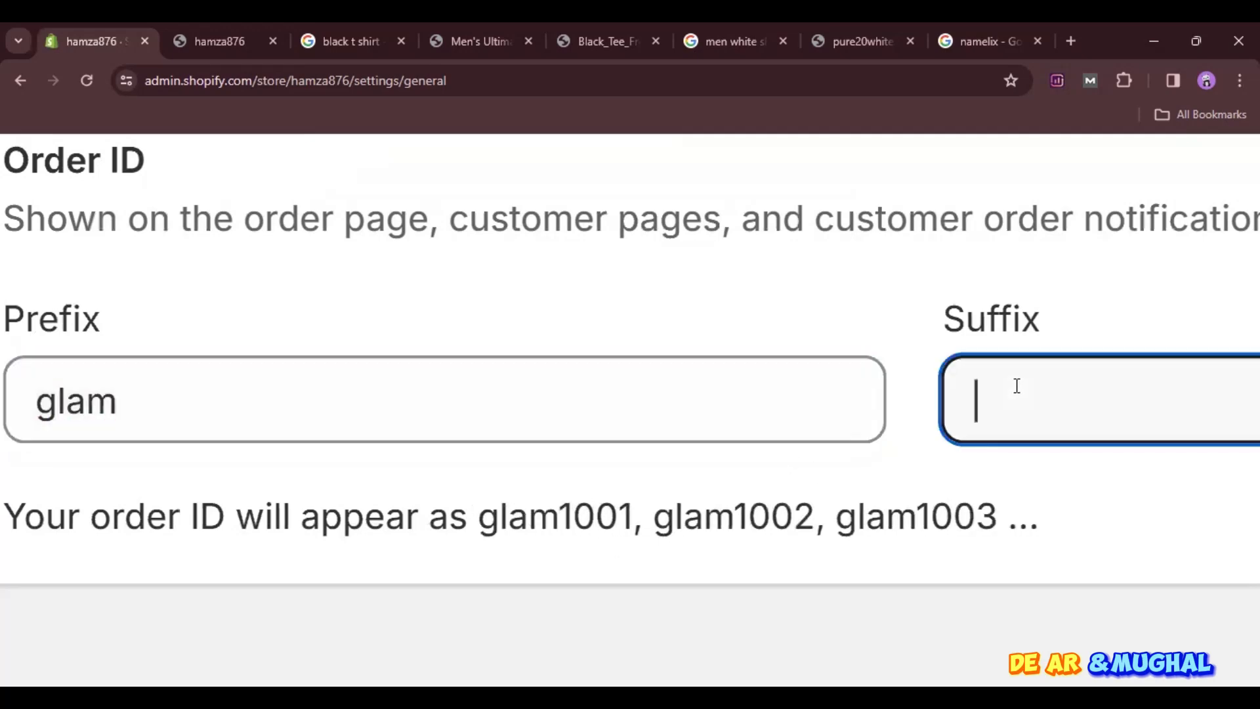
{"action": "key", "text": "BackSpace"}
{"action": "key", "text": "BackSpace"}
{"action": "type", "text": "ica"}
{"action": "key", "text": "BackSpace"}
{"action": "key", "text": "BackSpace"}
{"action": "type", "text": "a"}
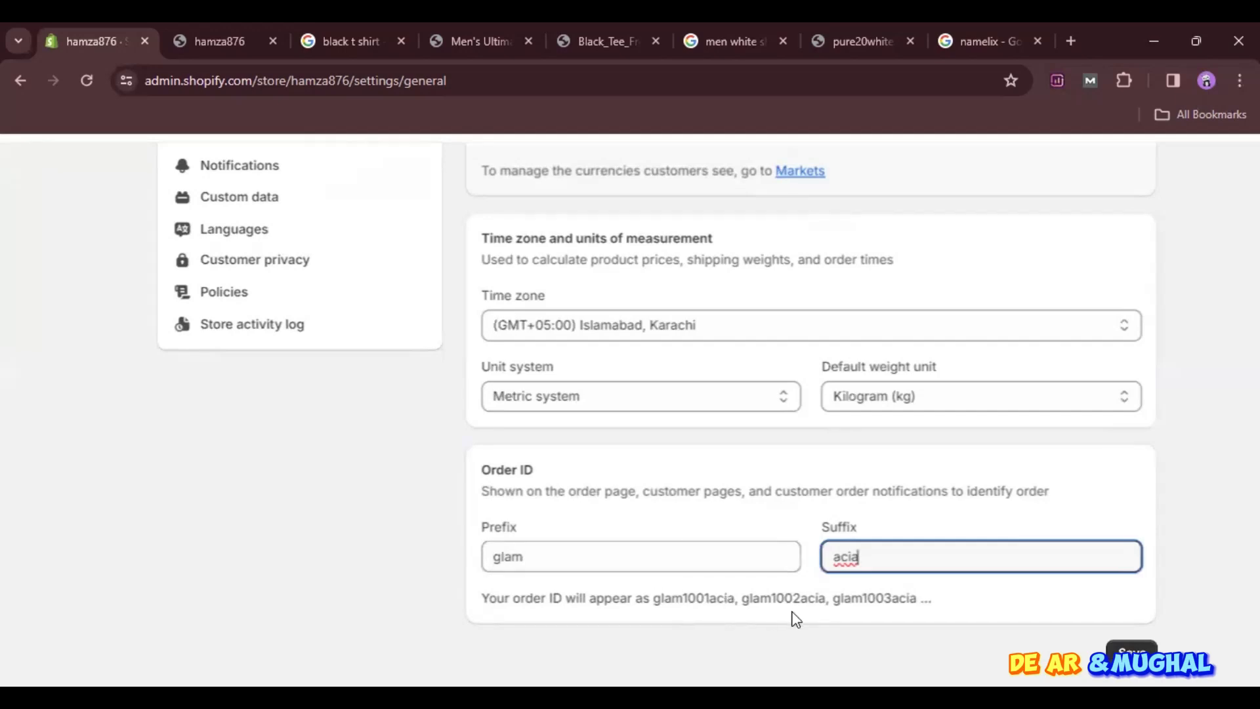
{"action": "left_click", "coordinate": [1132, 653]}
- Look over the list of settings sections and close the store settings
{"action": "scroll", "coordinate": [889, 520], "scroll_direction": "up", "scroll_amount": 9}
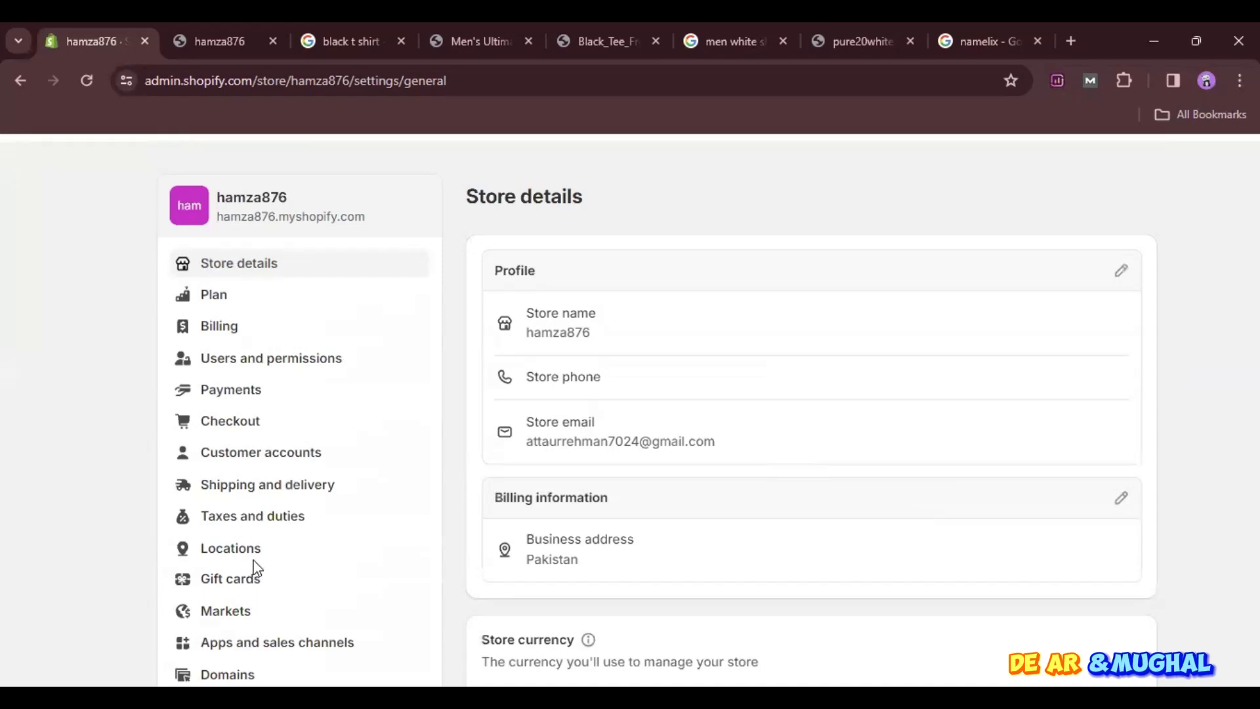
{"action": "scroll", "coordinate": [256, 570], "scroll_direction": "down", "scroll_amount": 4}
{"action": "scroll", "coordinate": [256, 570], "scroll_direction": "up", "scroll_amount": 4}
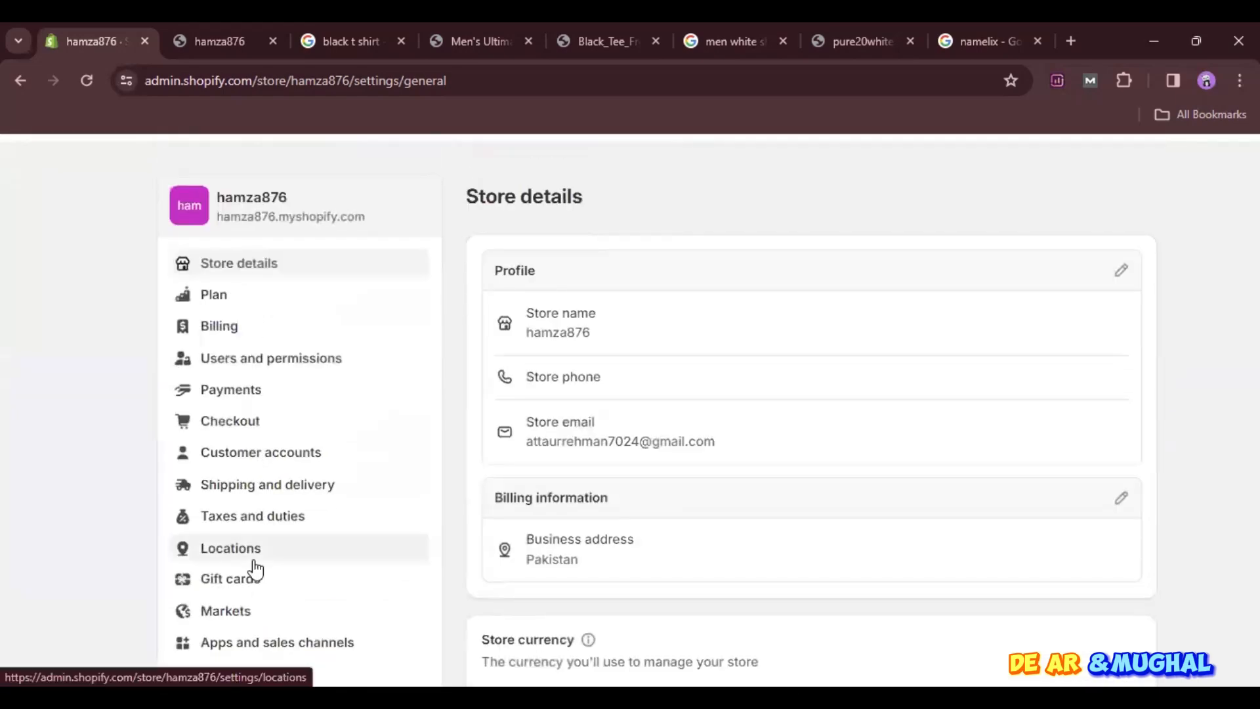
{"action": "scroll", "coordinate": [270, 516], "scroll_direction": "down", "scroll_amount": 2}
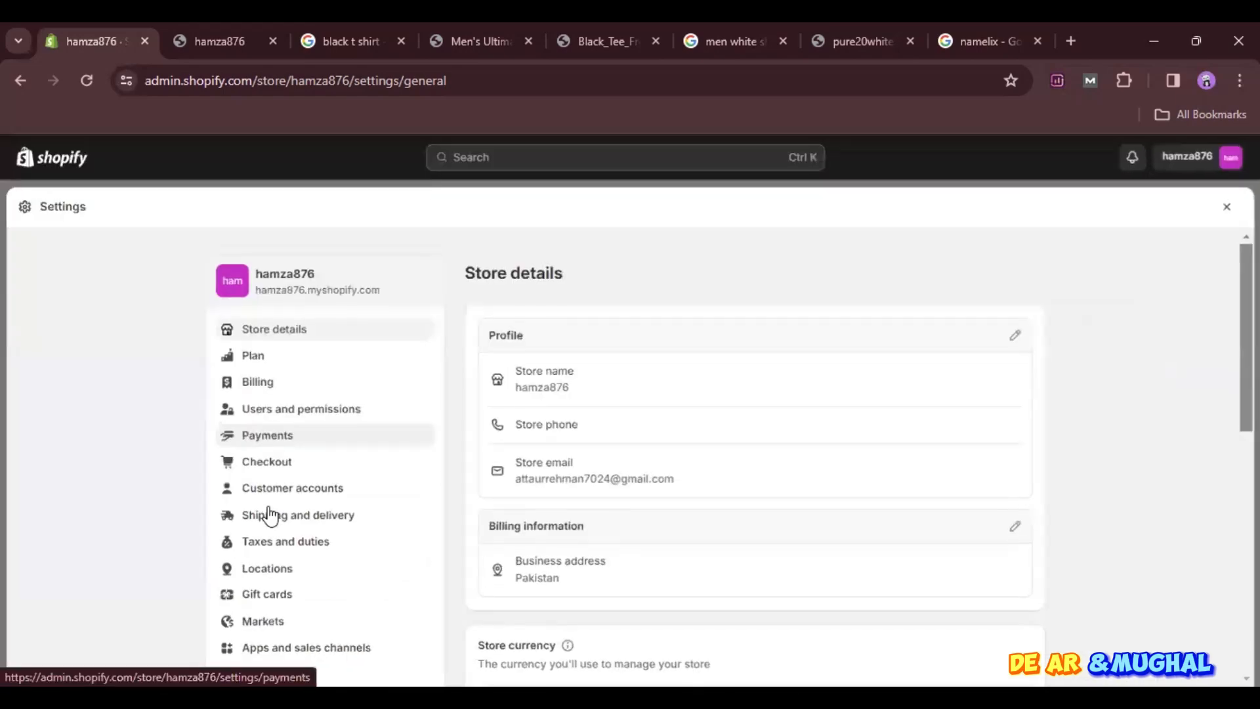
{"action": "left_click", "coordinate": [1227, 209]}
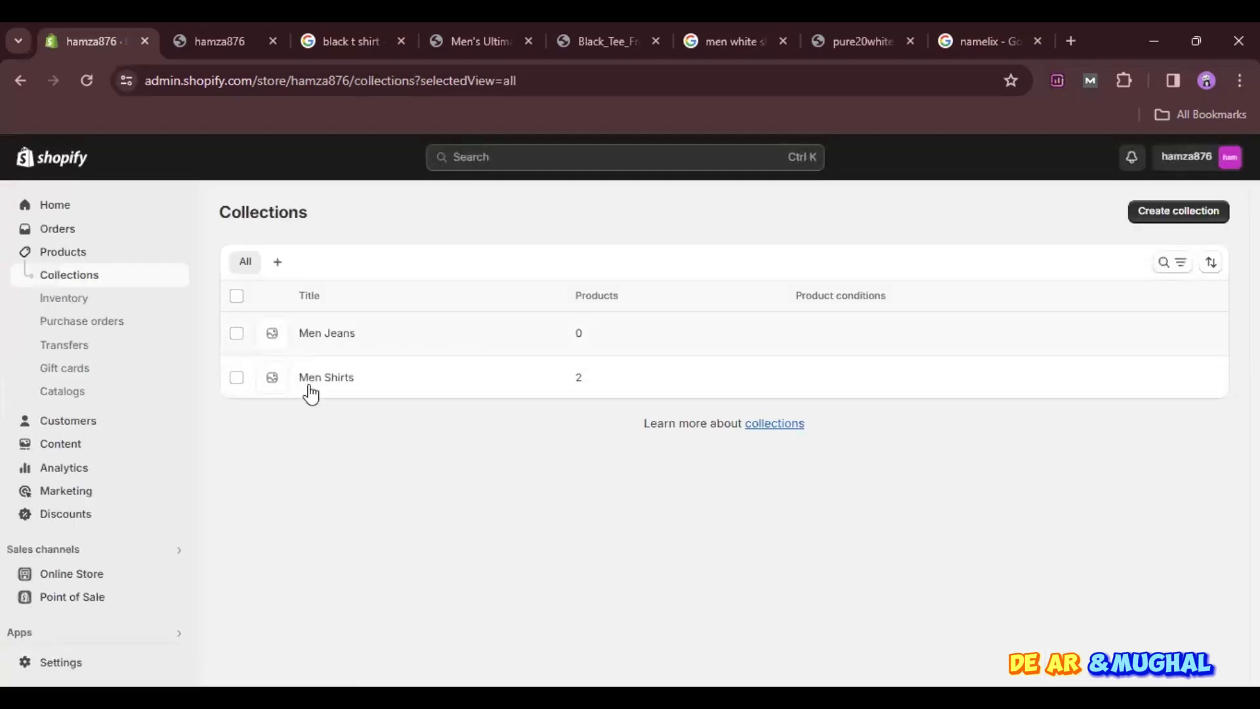
- Open the online store's themes, check the copyright line in the storefront footer, and return to the admin
{"action": "left_click", "coordinate": [54, 585]}
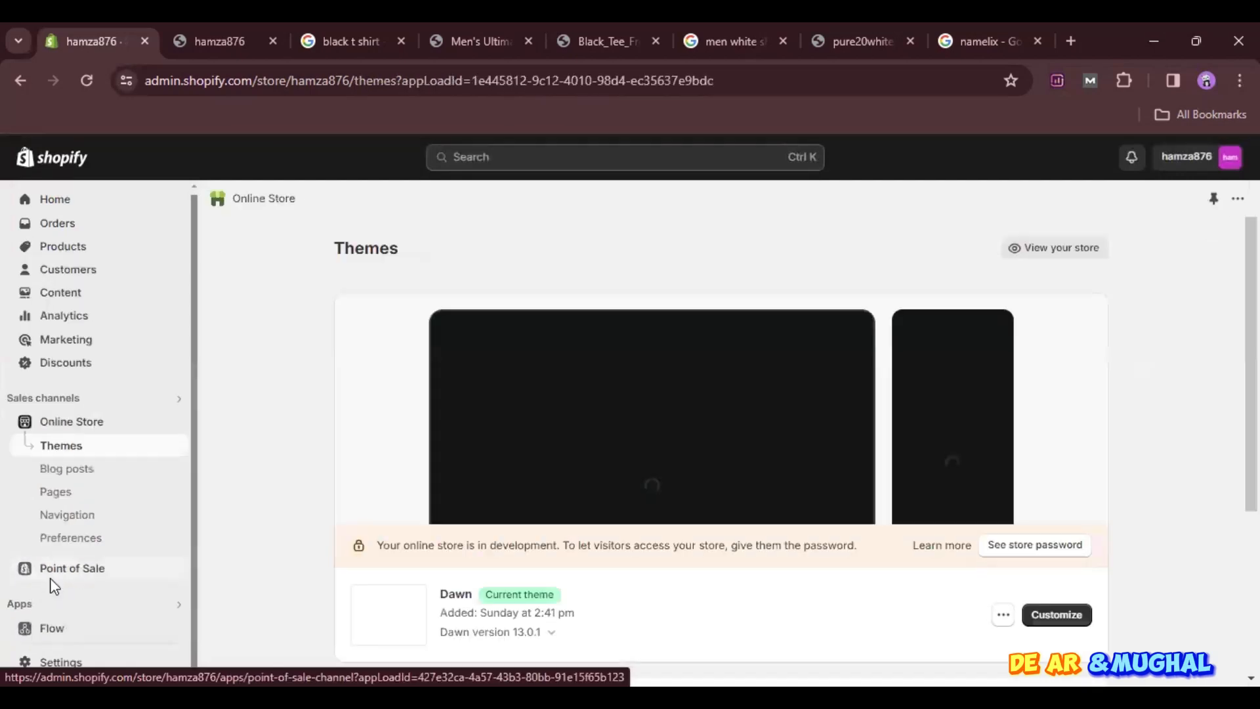
{"action": "left_click", "coordinate": [220, 27]}
{"action": "scroll", "coordinate": [426, 467], "scroll_direction": "down", "scroll_amount": 10}
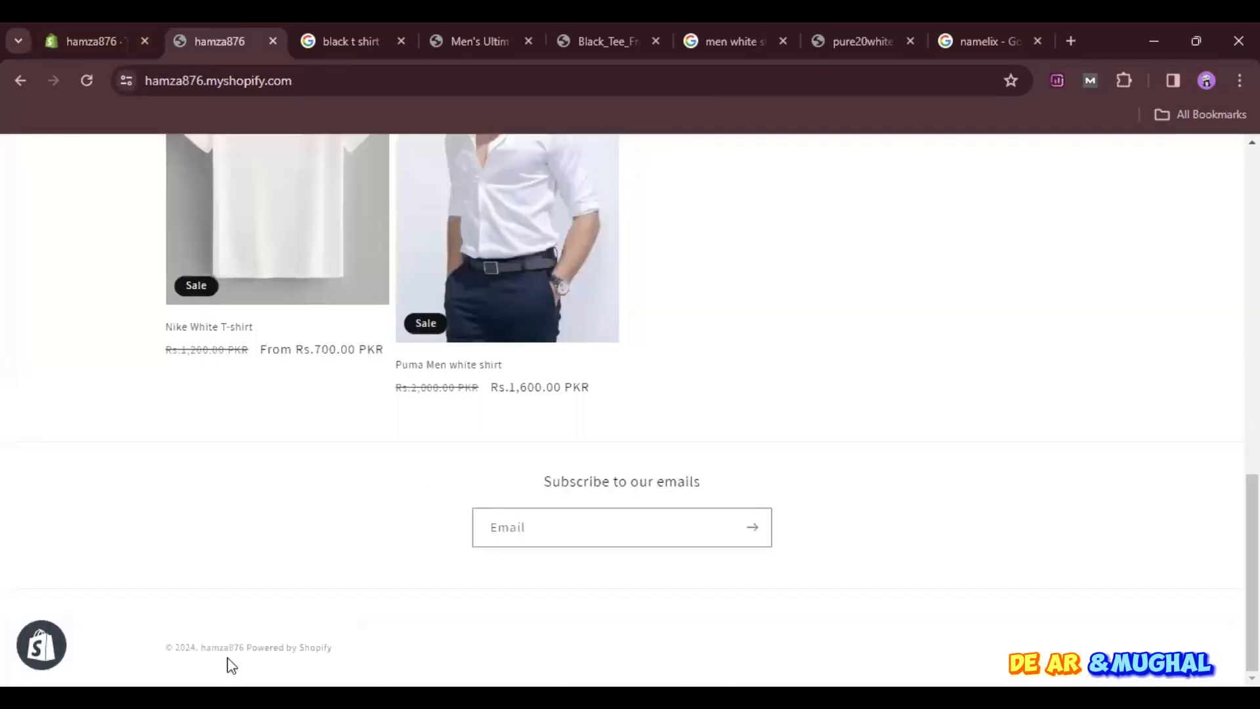
{"action": "scroll", "coordinate": [227, 658], "scroll_direction": "up", "scroll_amount": 5}
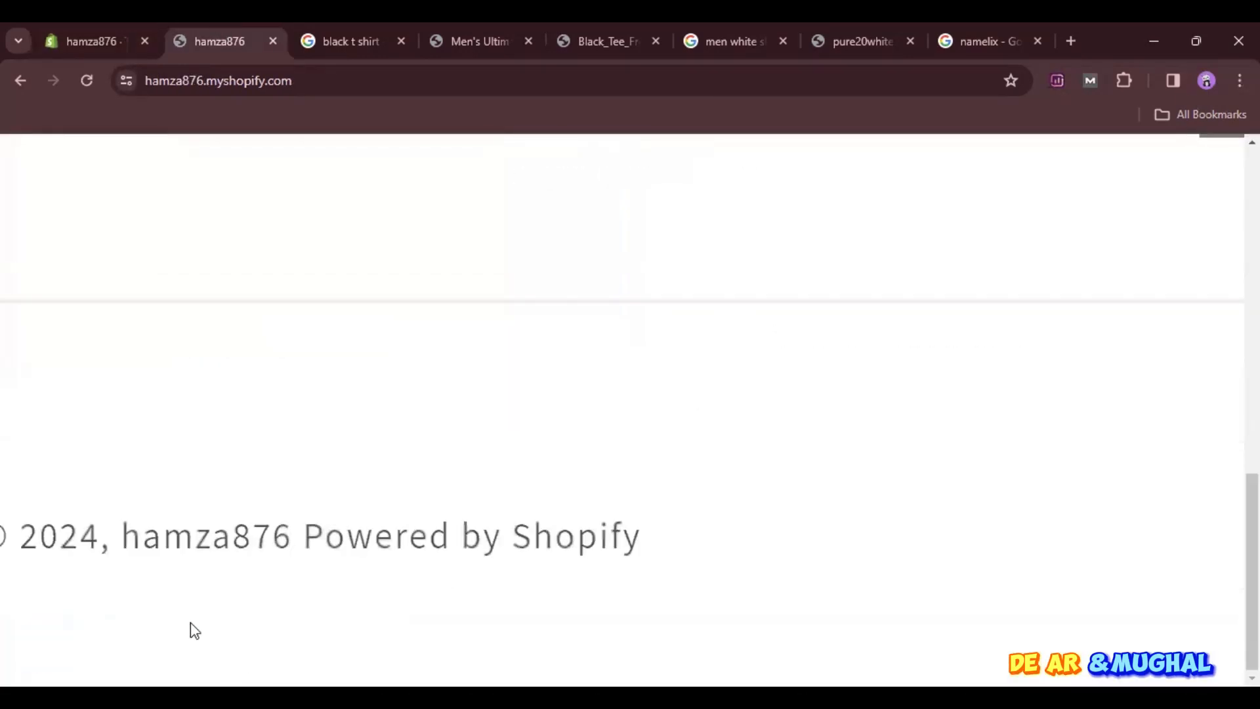
{"action": "scroll", "coordinate": [190, 622], "scroll_direction": "left", "scroll_amount": 4}
{"action": "left_click", "coordinate": [85, 78]}
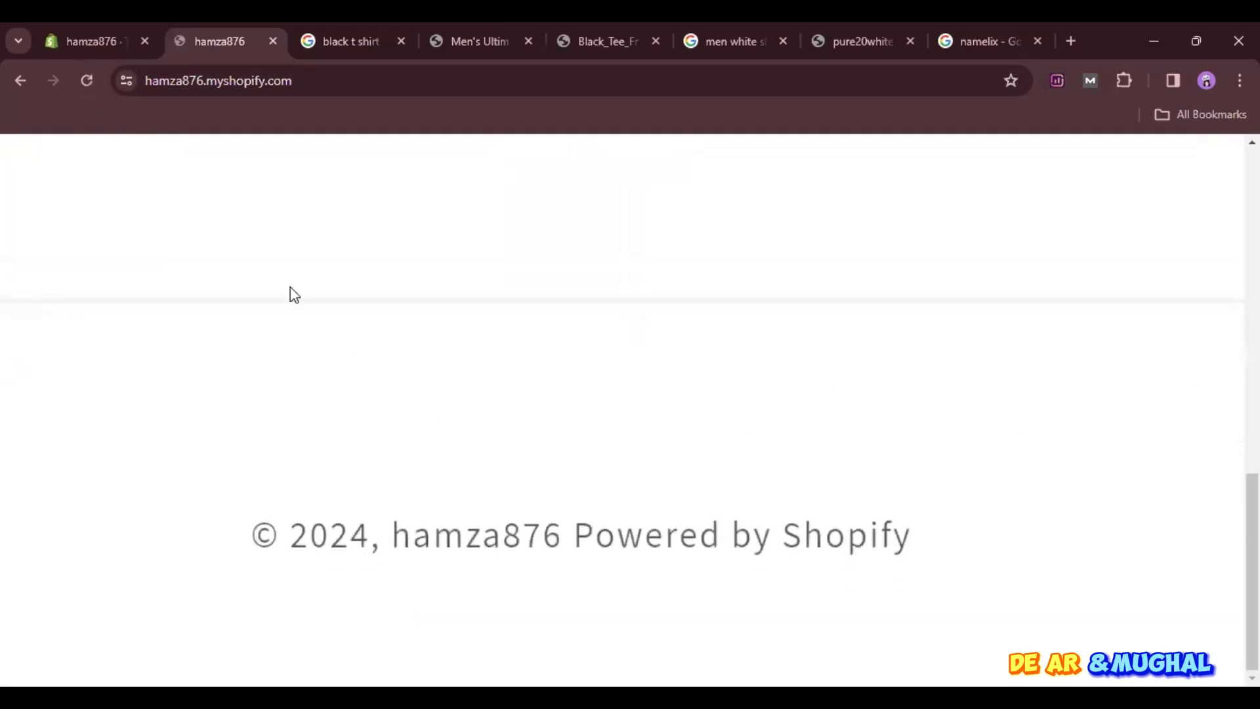
{"action": "left_click", "coordinate": [110, 34]}
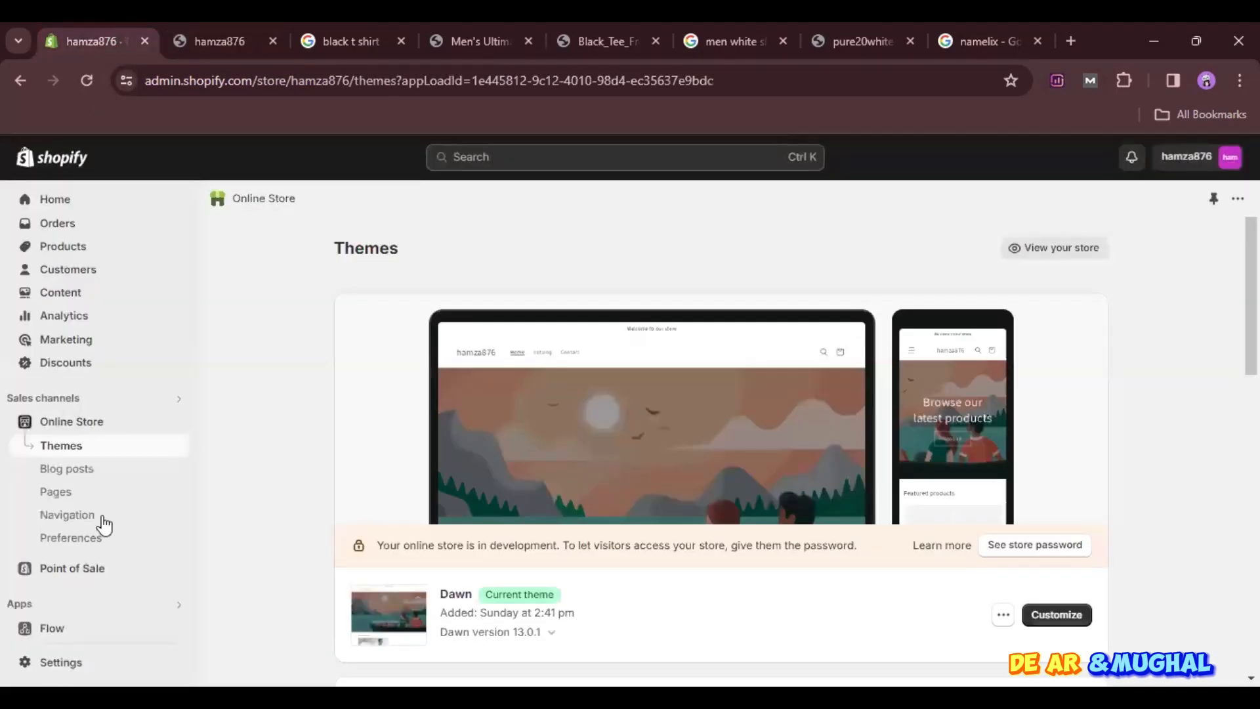
- Change the store name in the store profile to "HV Vapes" and save it
{"action": "left_click", "coordinate": [62, 662]}
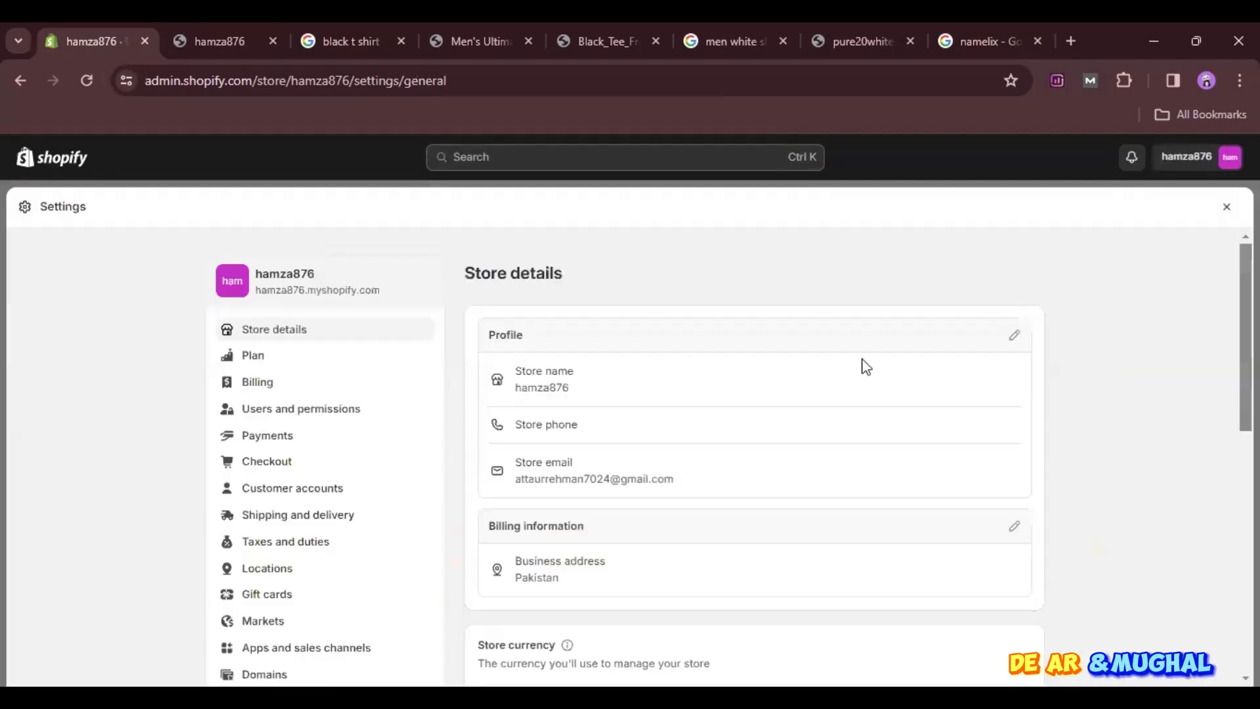
{"action": "left_click", "coordinate": [1015, 335]}
{"action": "left_click", "coordinate": [487, 378]}
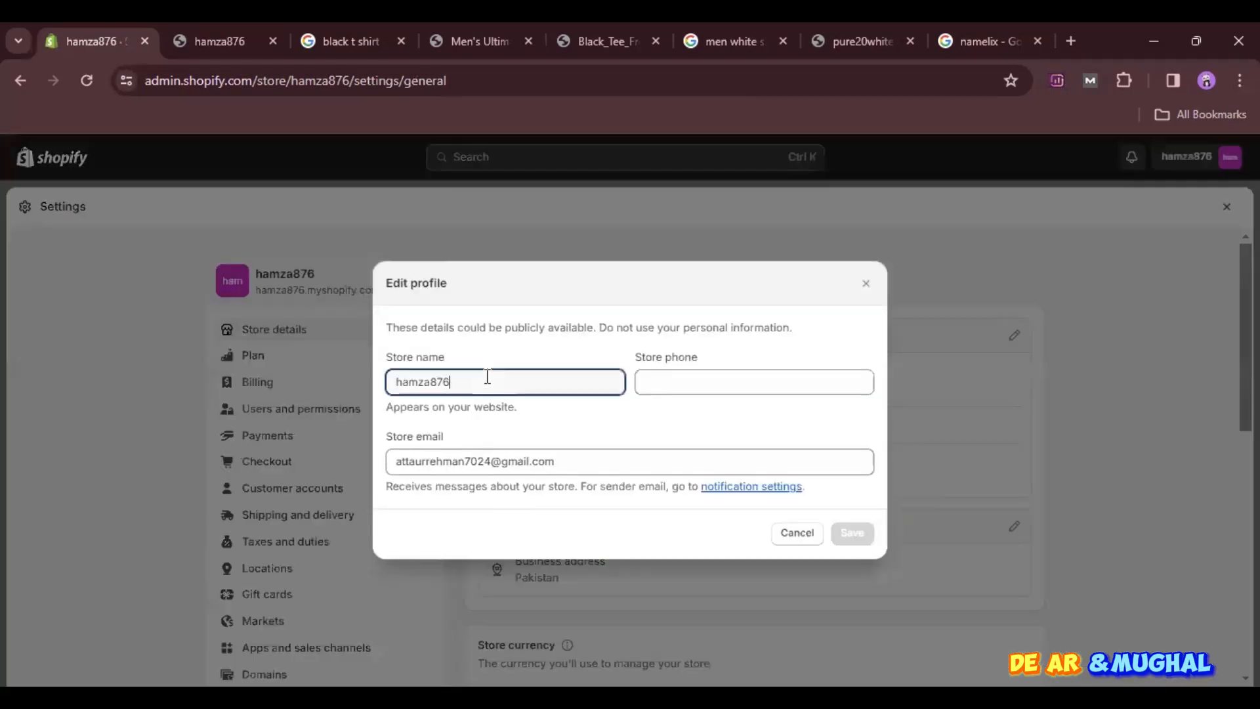
{"action": "key", "text": "BackSpace"}
{"action": "key", "text": "BackSpace"}
{"action": "key", "text": "BackSpace"}
{"action": "key", "text": "BackSpace"}
{"action": "key", "text": "BackSpace"}
{"action": "key", "text": "BackSpace"}
{"action": "type", "text": "HV VApes"}
{"action": "key", "text": "BackSpace"}
{"action": "key", "text": "BackSpace"}
{"action": "key", "text": "BackSpace"}
{"action": "key", "text": "BackSpace"}
{"action": "type", "text": "apes"}
{"action": "left_click", "coordinate": [852, 532]}
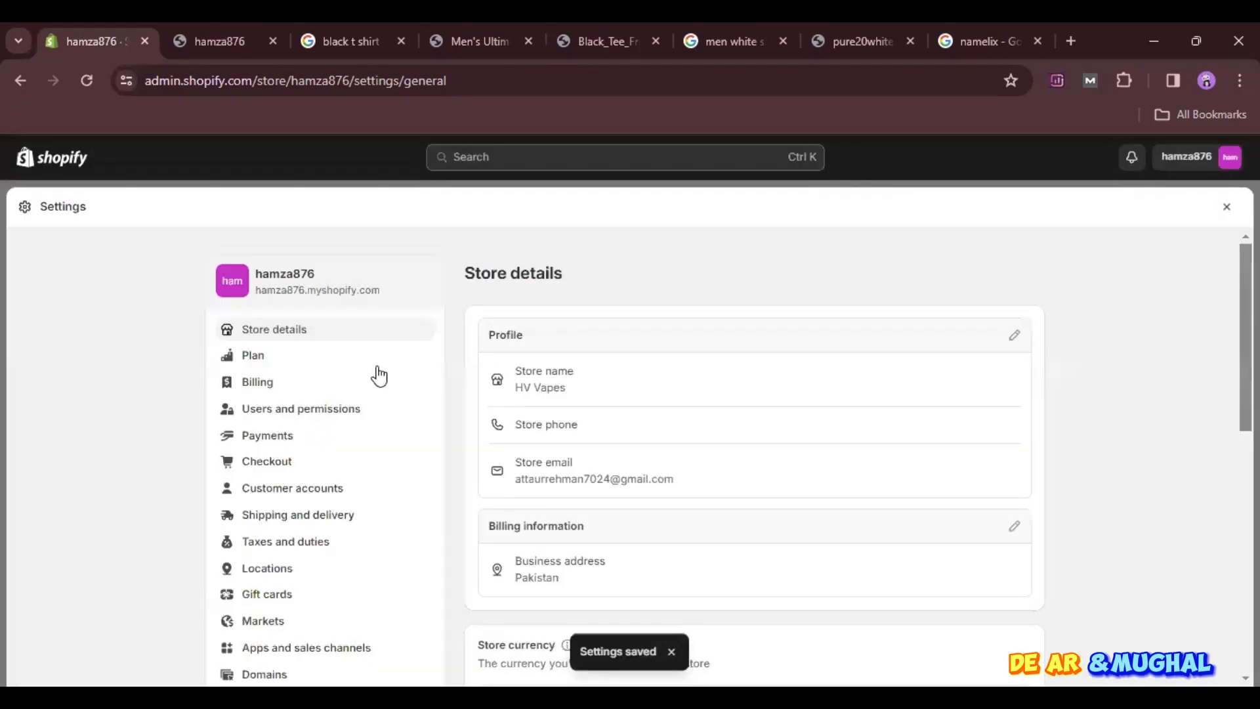
- Reload the admin and the storefront, check the store name in the storefront footer, and return to the admin
{"action": "left_click", "coordinate": [185, 40]}
{"action": "left_click", "coordinate": [94, 81]}
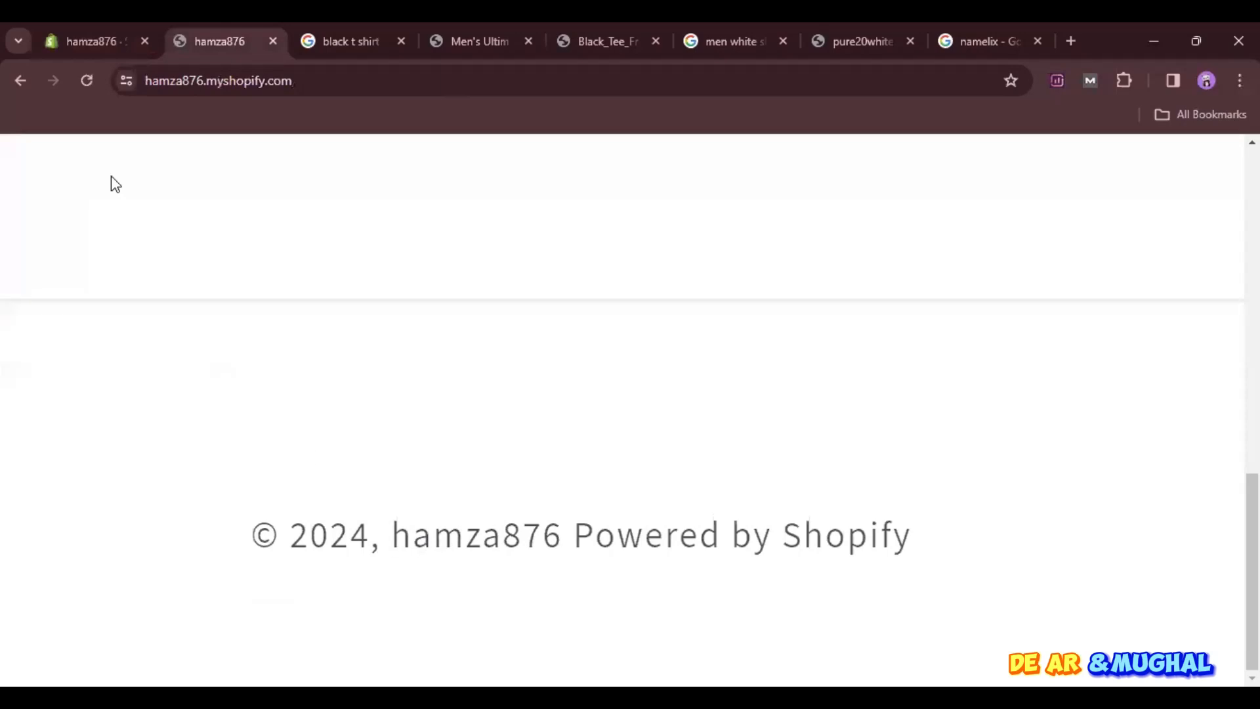
{"action": "left_click", "coordinate": [88, 82]}
{"action": "left_click", "coordinate": [81, 26]}
{"action": "left_click", "coordinate": [81, 87]}
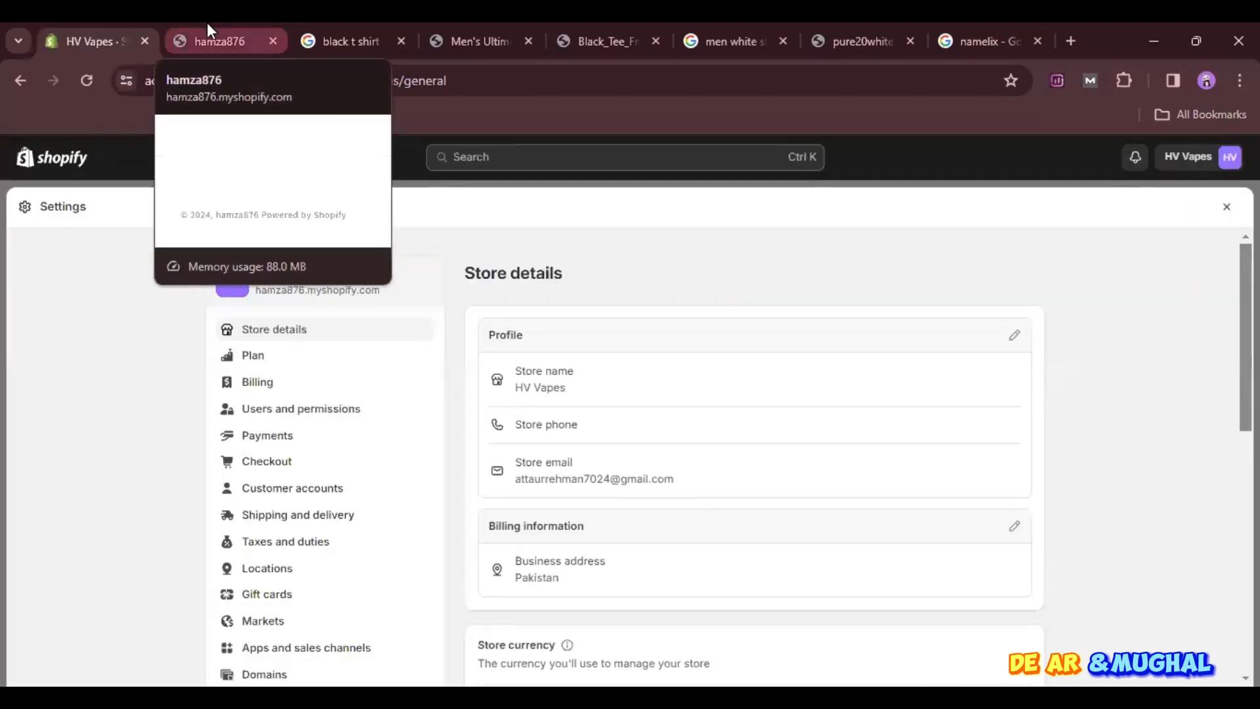
{"action": "left_click", "coordinate": [1225, 207]}
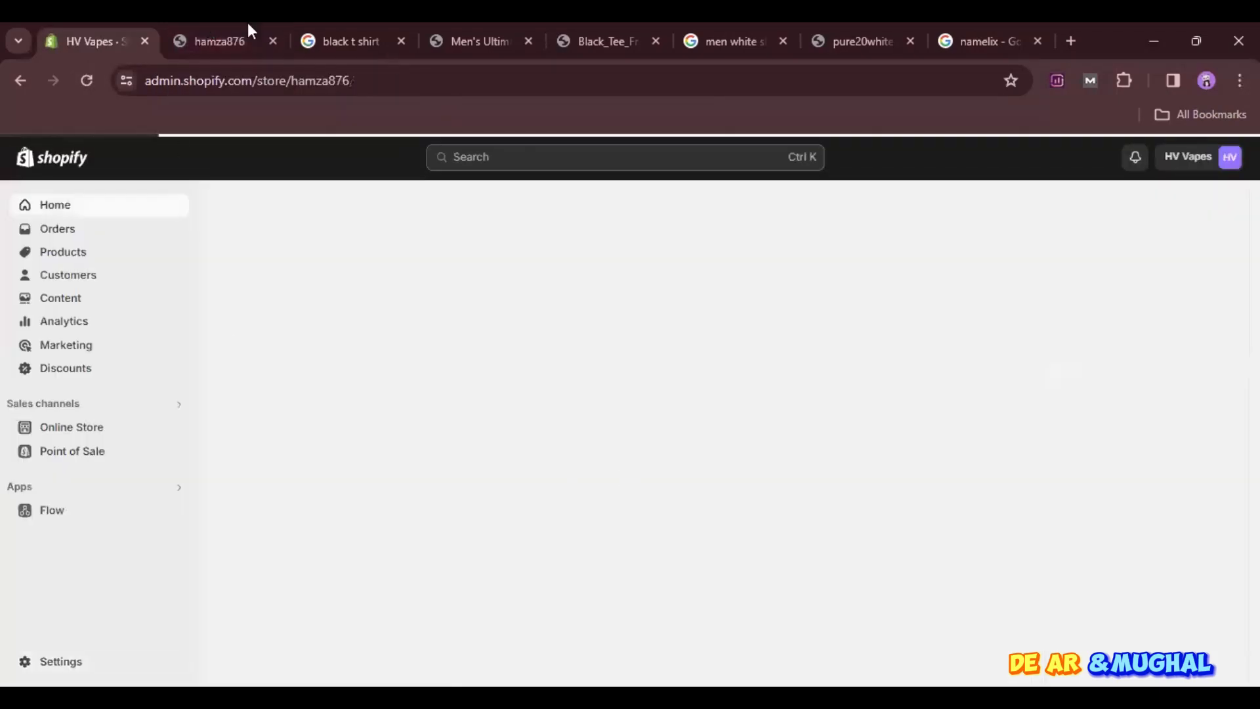
{"action": "left_click", "coordinate": [214, 40]}
{"action": "left_click", "coordinate": [86, 81]}
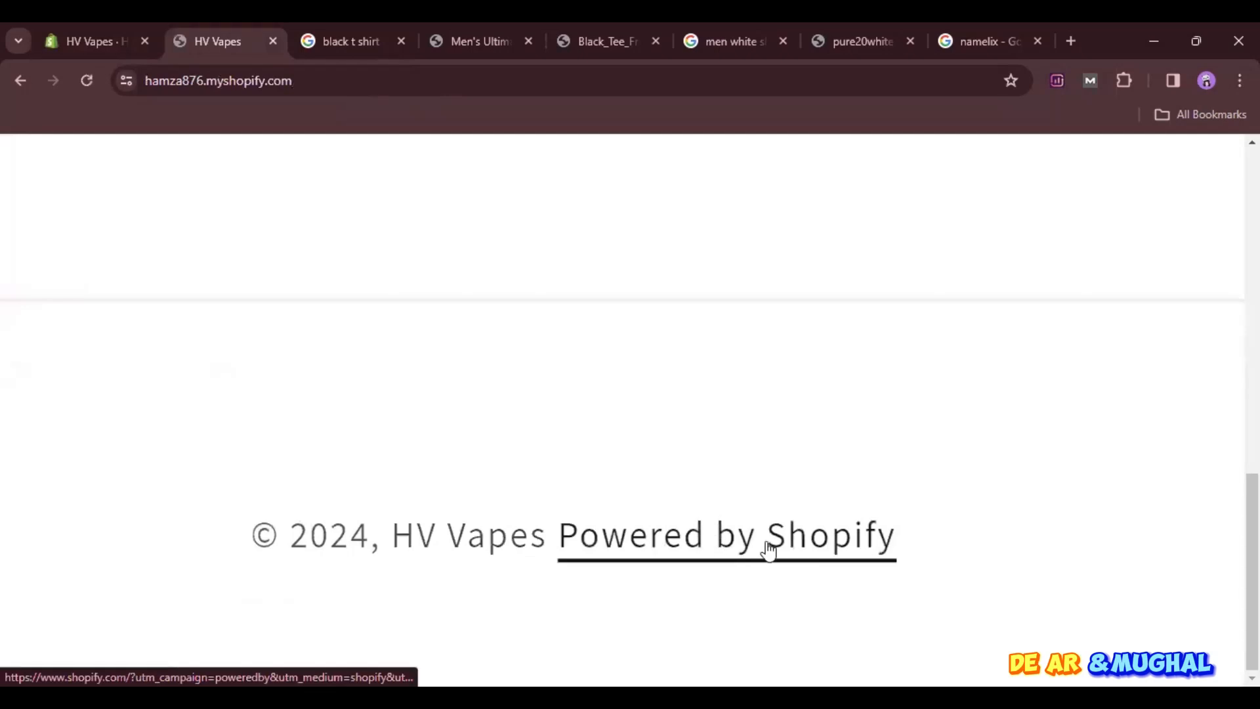
{"action": "left_click", "coordinate": [117, 30]}
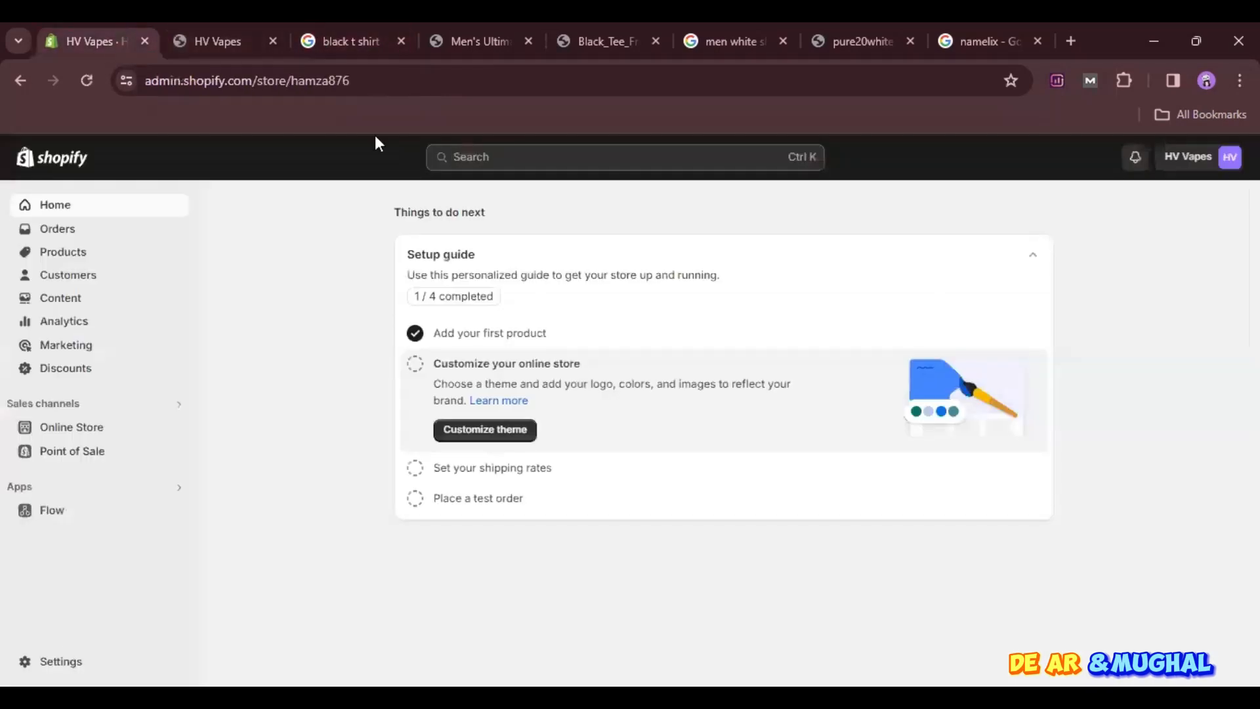
- Open the default theme content of the Dawn theme for editing
{"action": "left_click", "coordinate": [72, 433]}
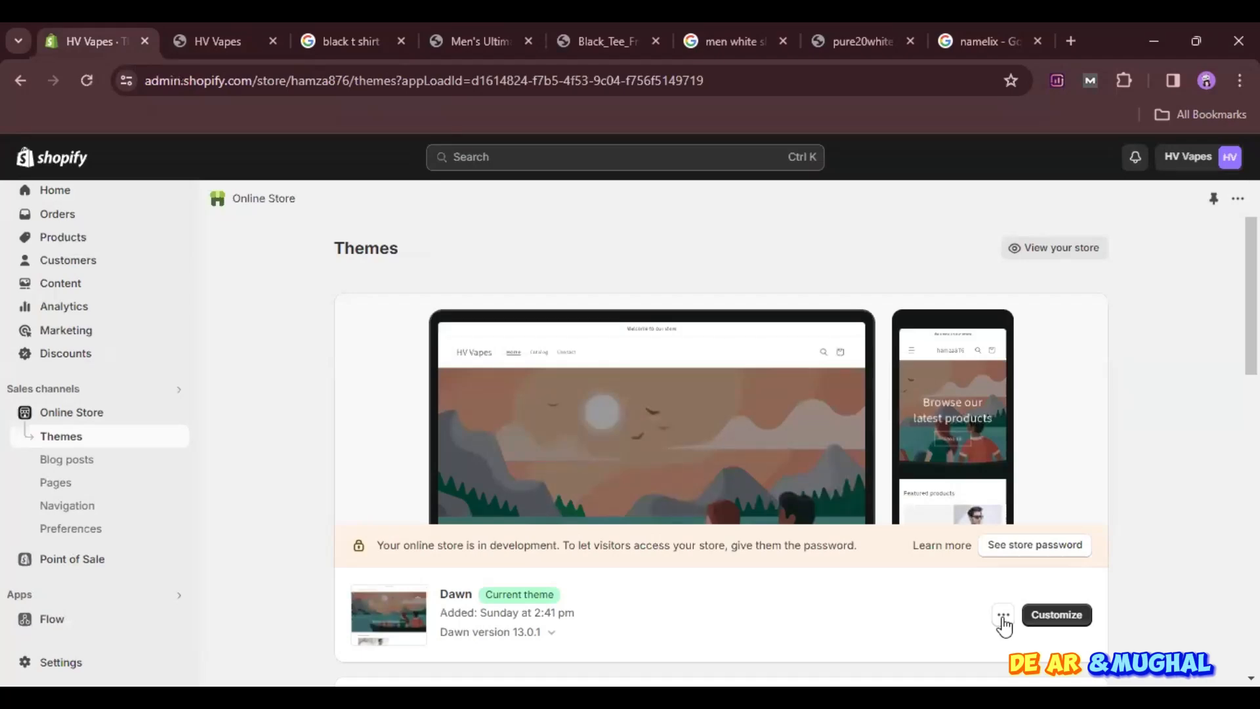
{"action": "left_click", "coordinate": [1003, 616]}
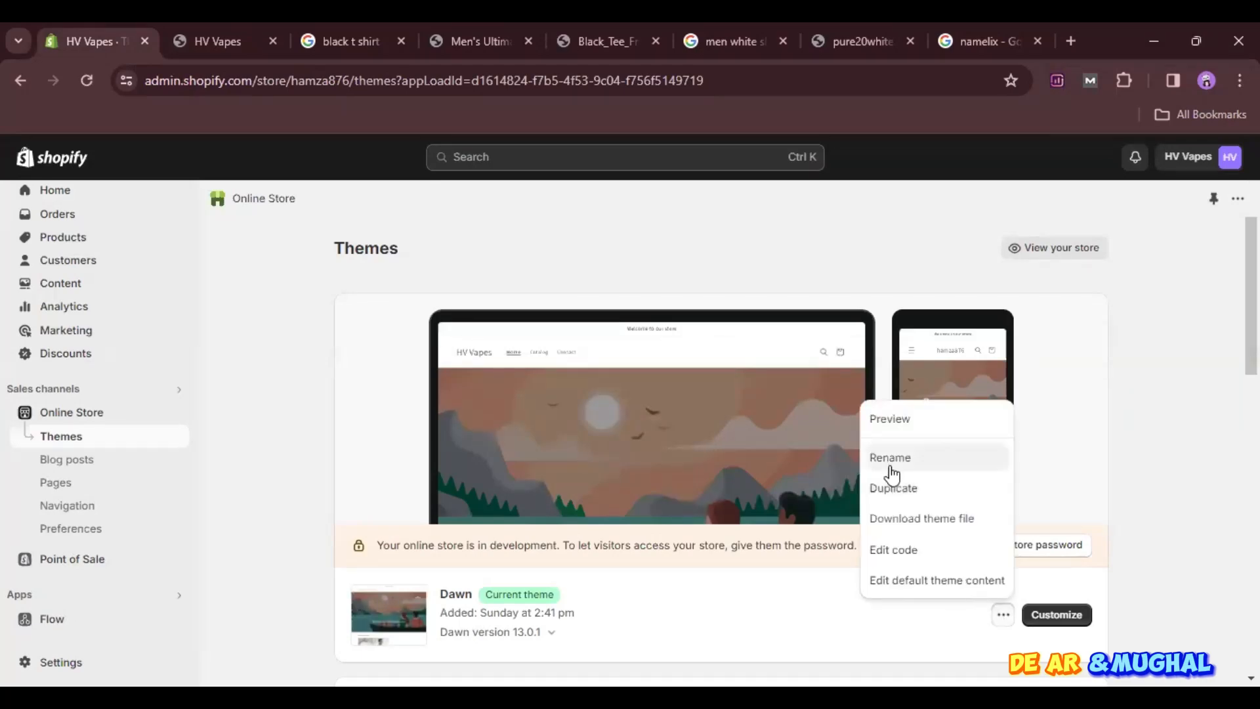
{"action": "left_click", "coordinate": [914, 581]}
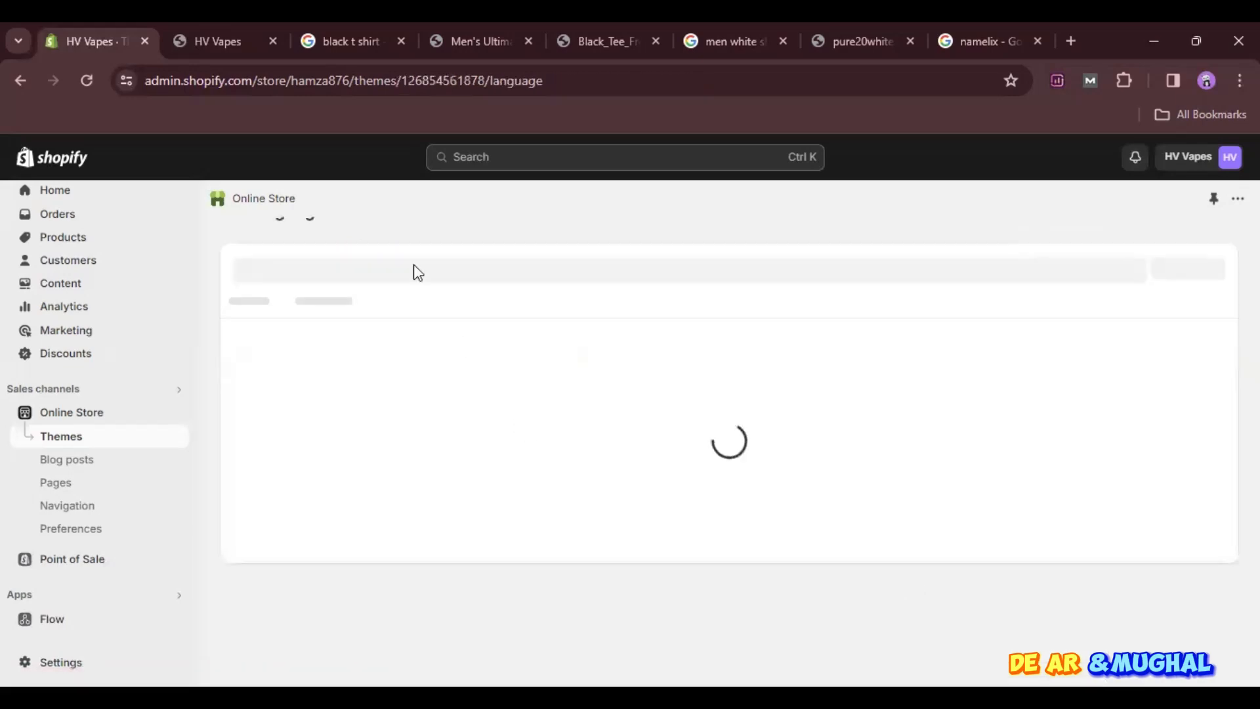
- Filter the theme content items by "pow"
{"action": "left_click", "coordinate": [398, 306]}
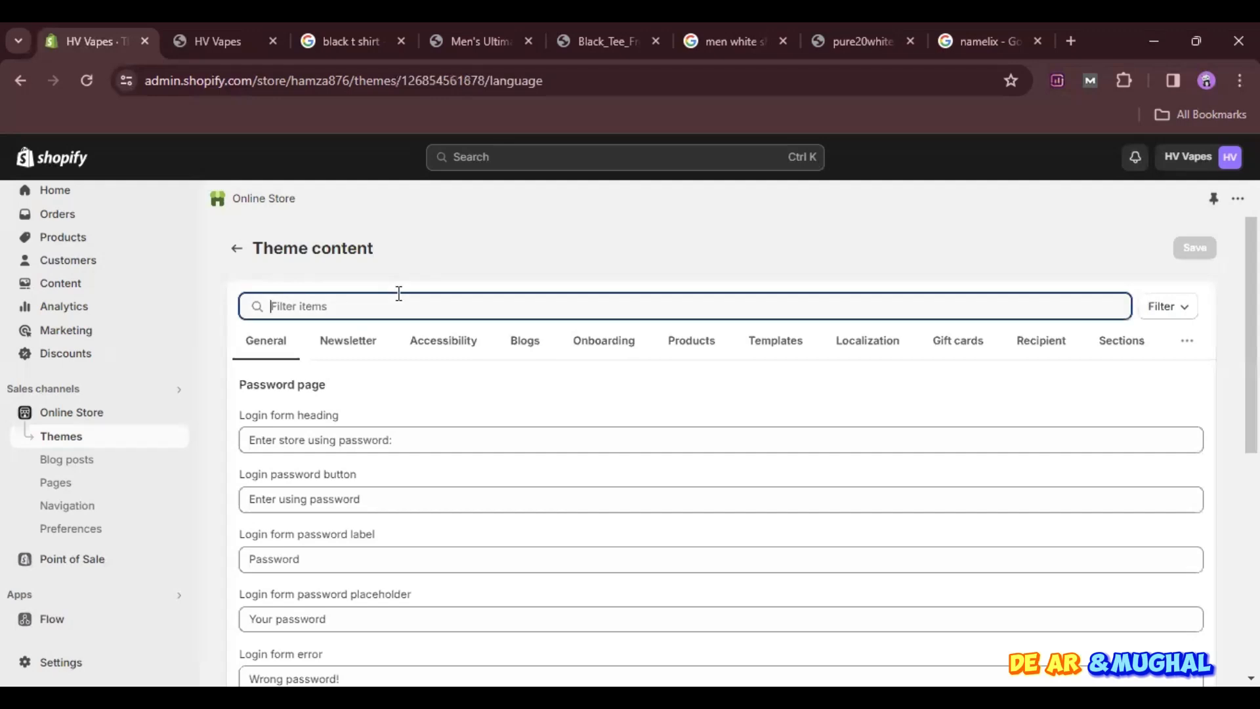
{"action": "type", "text": "pos"}
{"action": "key", "text": "BackSpace"}
{"action": "key", "text": "BackSpace"}
{"action": "type", "text": "w"}
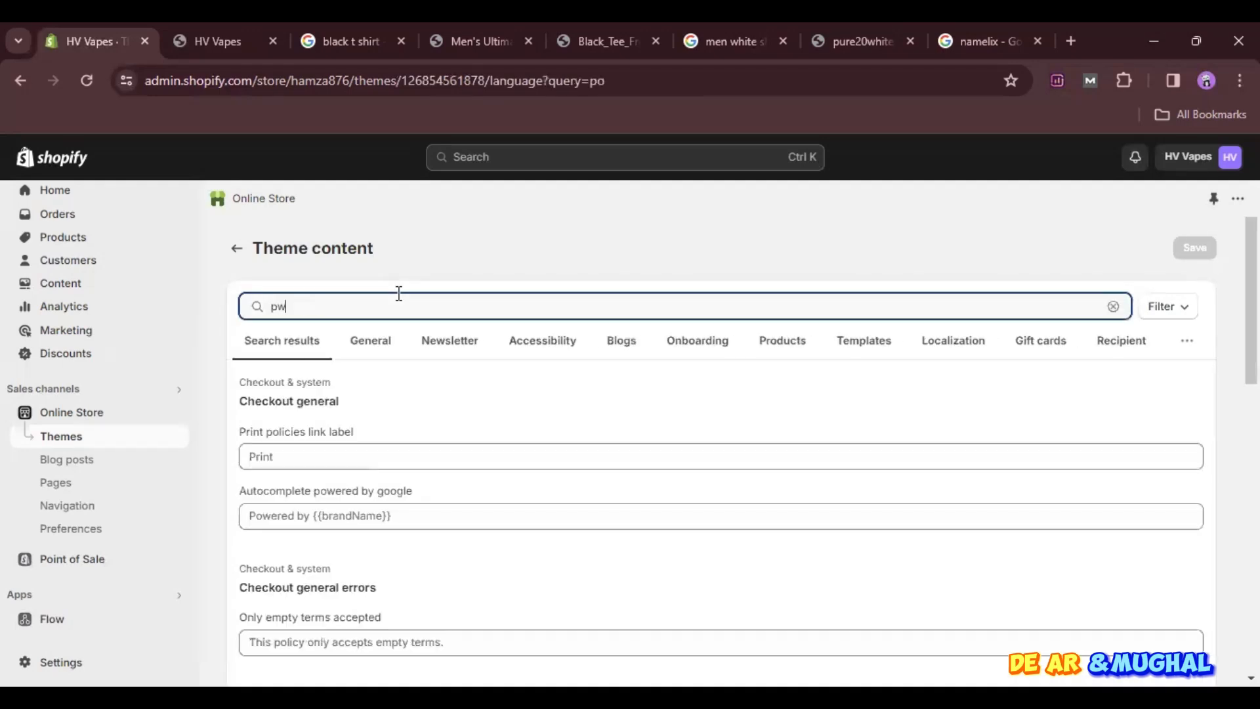
{"action": "type", "text": "oere"}
{"action": "key", "text": "BackSpace"}
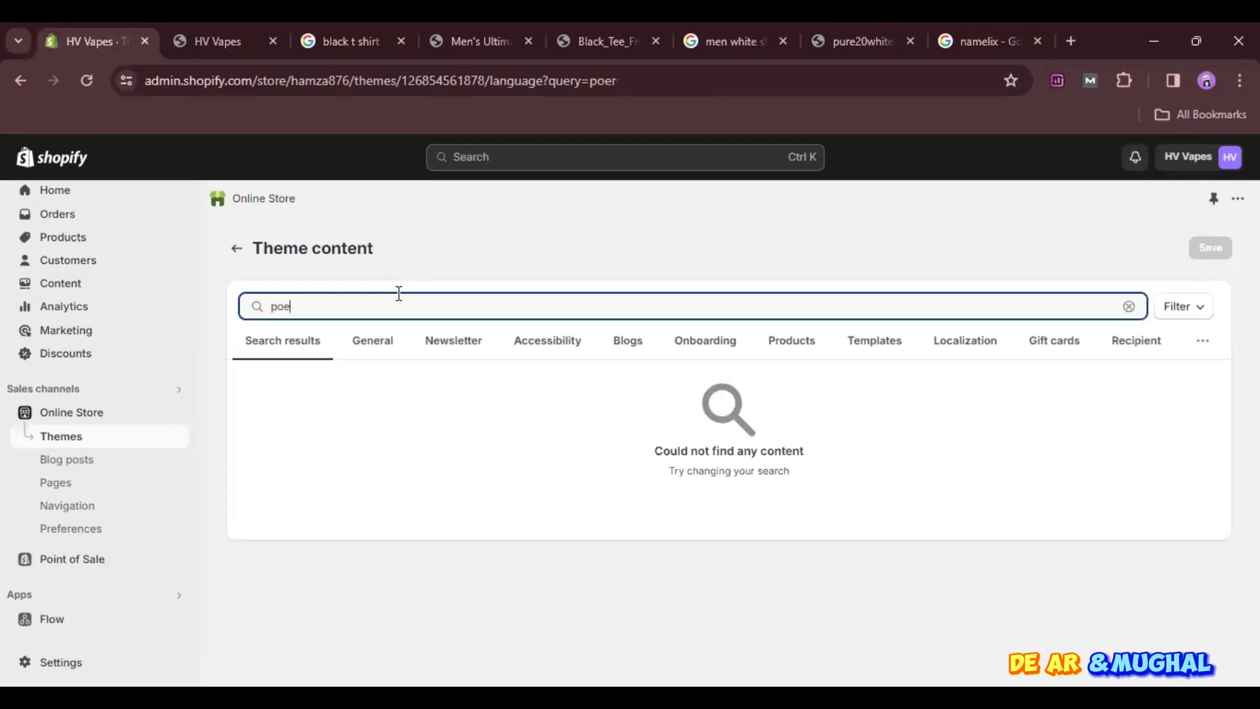
{"action": "key", "text": "BackSpace"}
{"action": "key", "text": "BackSpace"}
{"action": "type", "text": "o"}
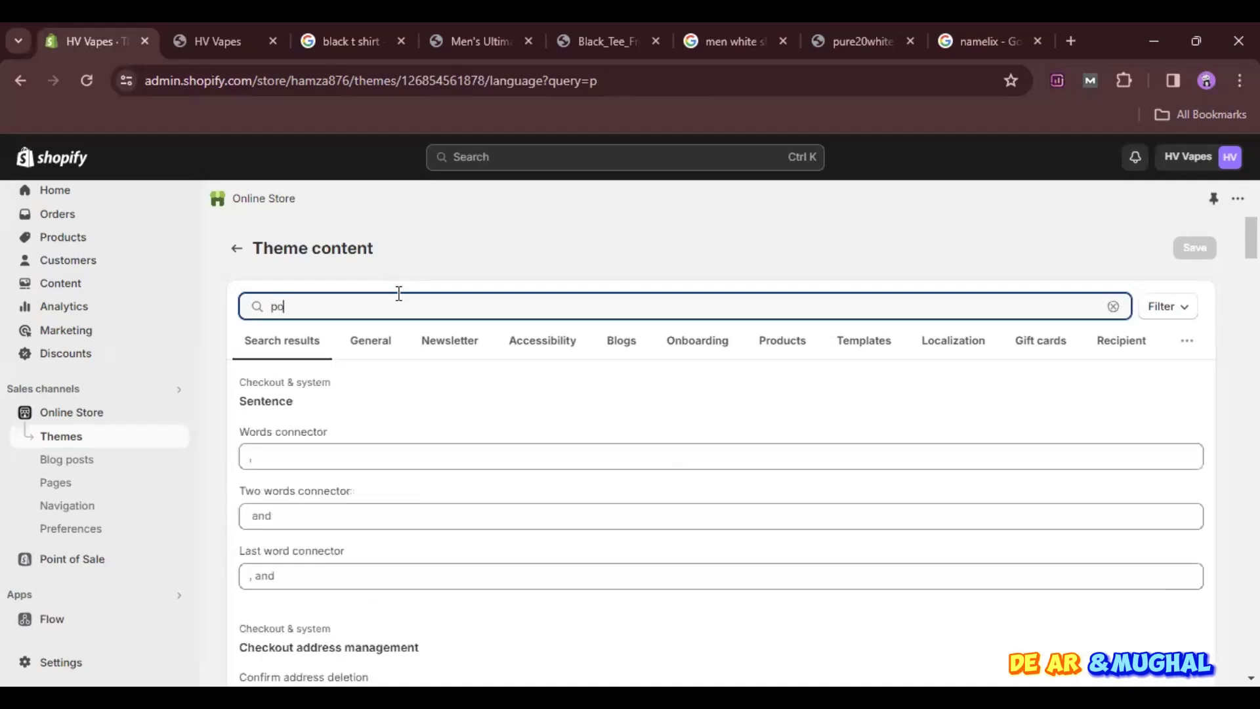
{"action": "type", "text": "w"}
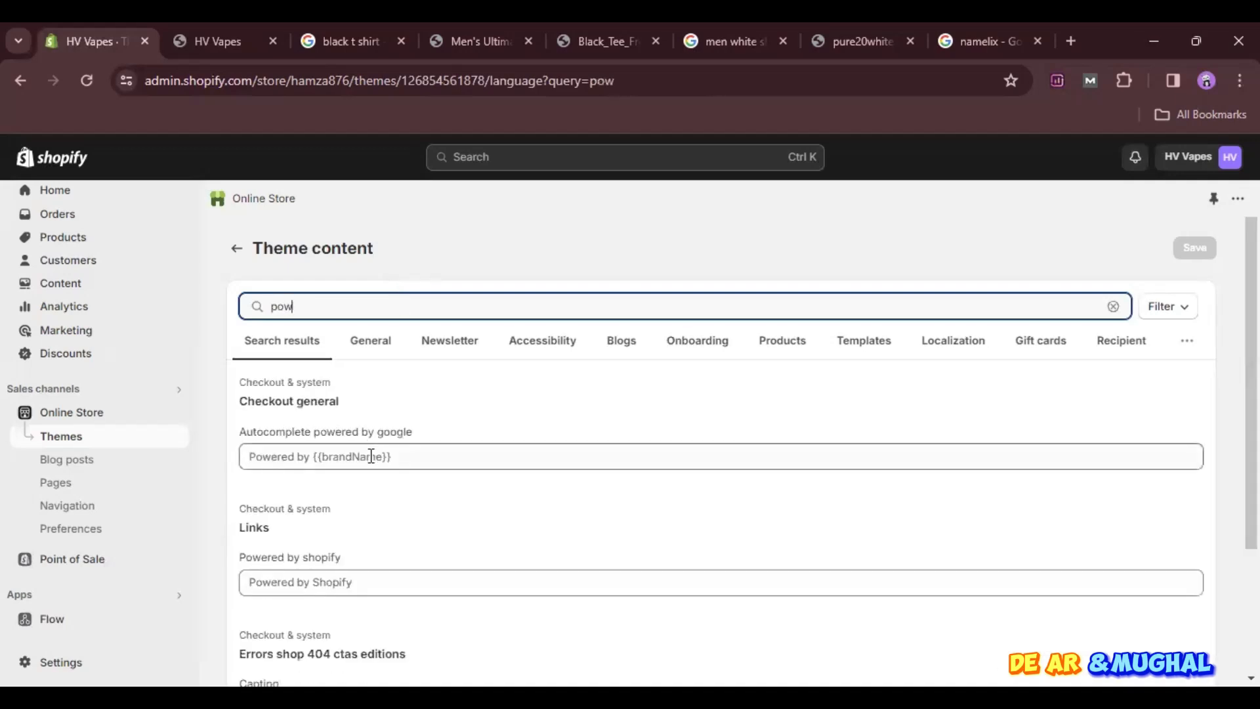
- Replace the "Powered by shopify" and "Autocomplete powered by google" texts with the owner's first name, save, and return to the themes page
{"action": "left_click", "coordinate": [368, 575]}
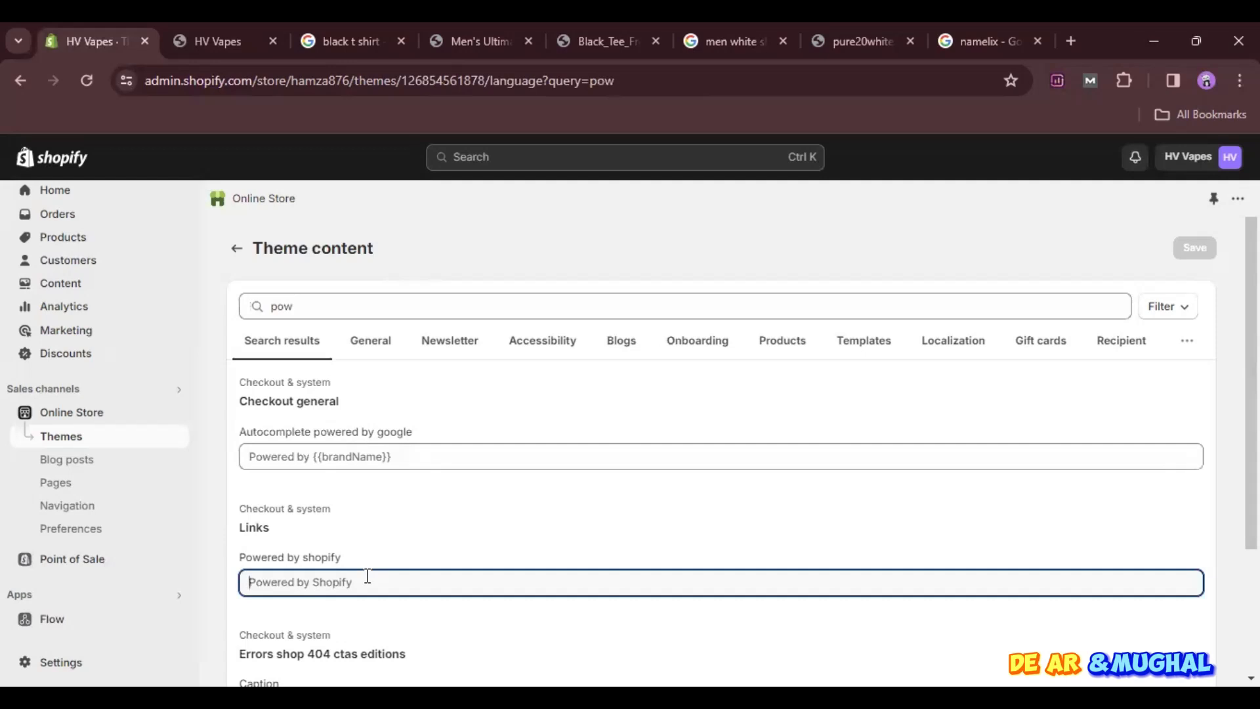
{"action": "type", "text": "Hma"}
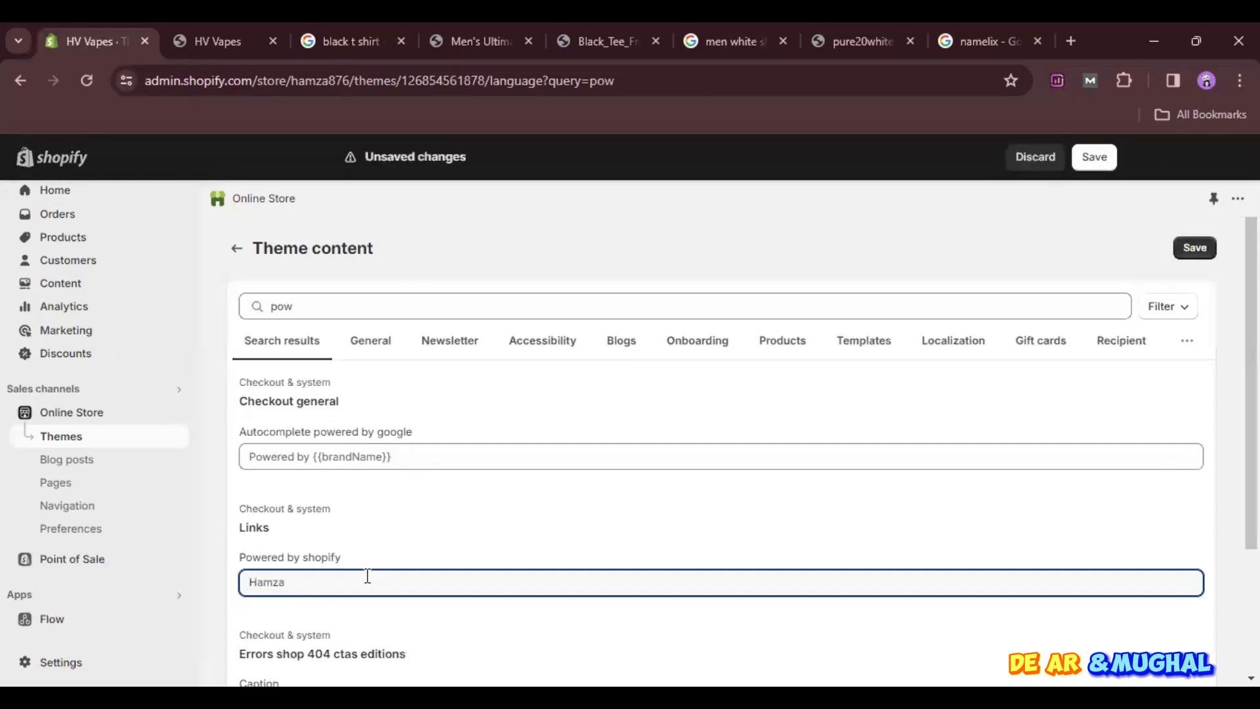
{"action": "left_click", "coordinate": [364, 456]}
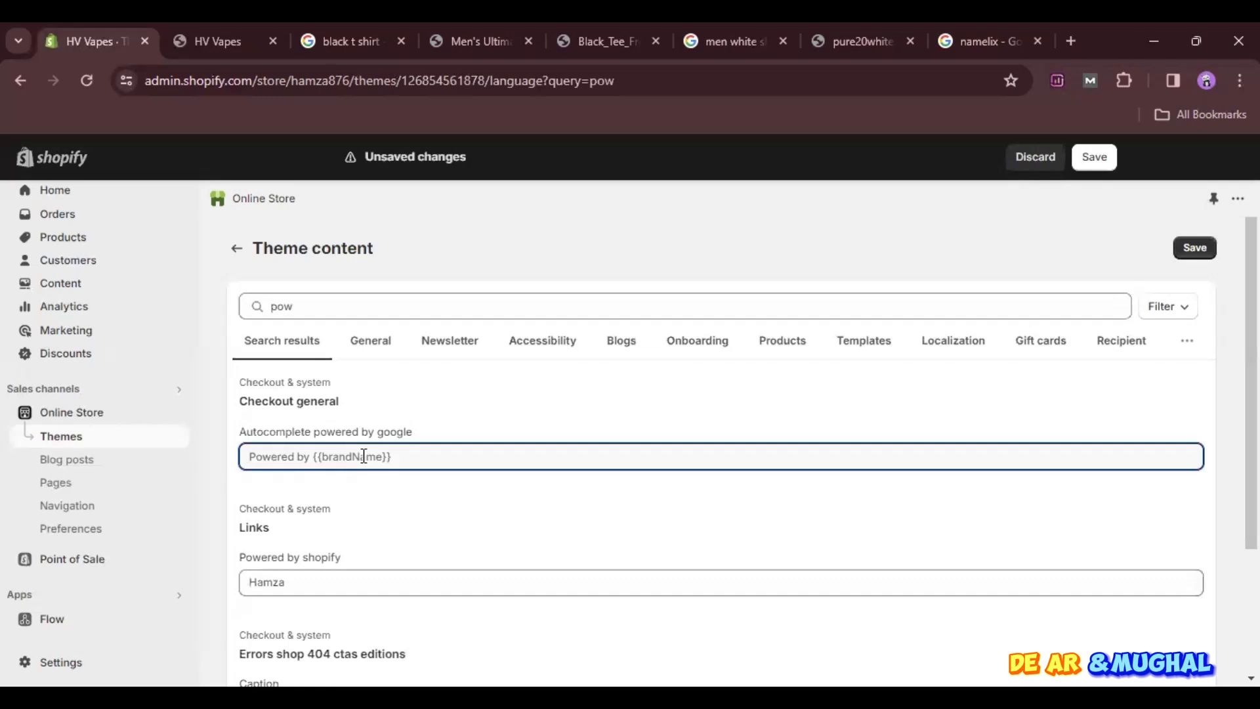
{"action": "type", "text": "Hamza"}
{"action": "left_click", "coordinate": [1181, 246]}
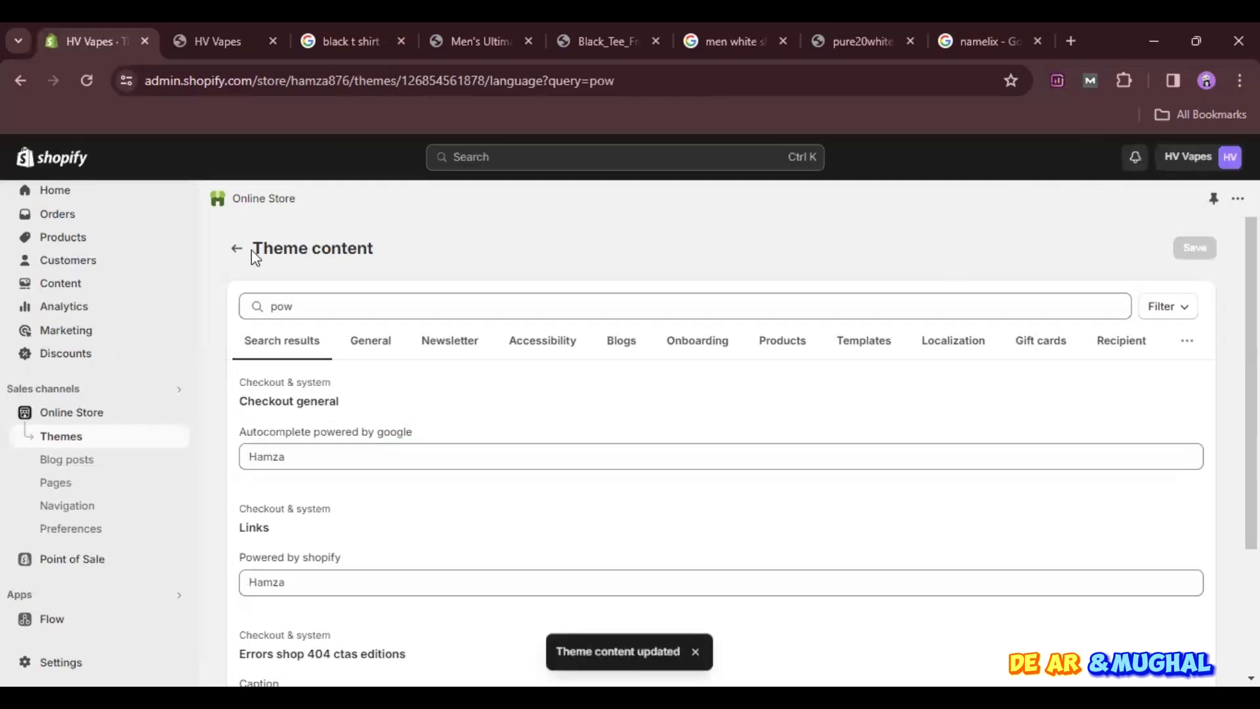
{"action": "left_click", "coordinate": [235, 250]}
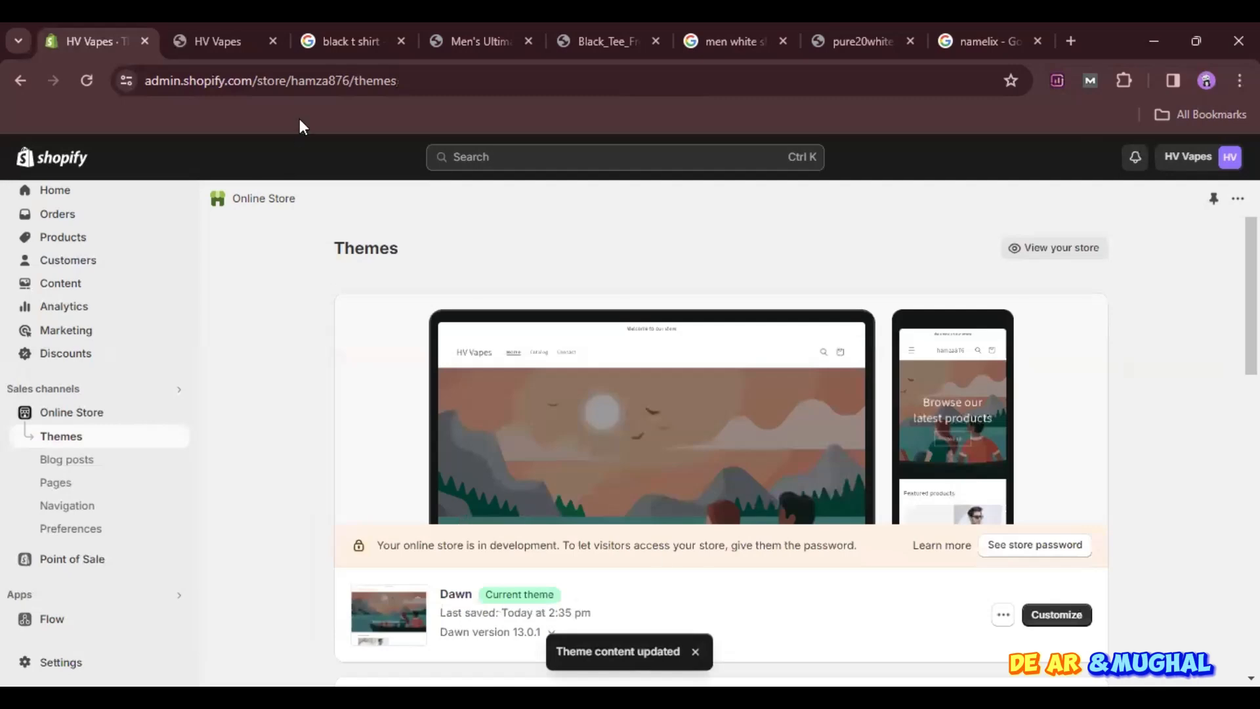
- Reload the storefront, check the edited "Powered by" text in its footer, and return to the admin's themes page
{"action": "left_click", "coordinate": [210, 36]}
{"action": "left_click", "coordinate": [87, 81]}
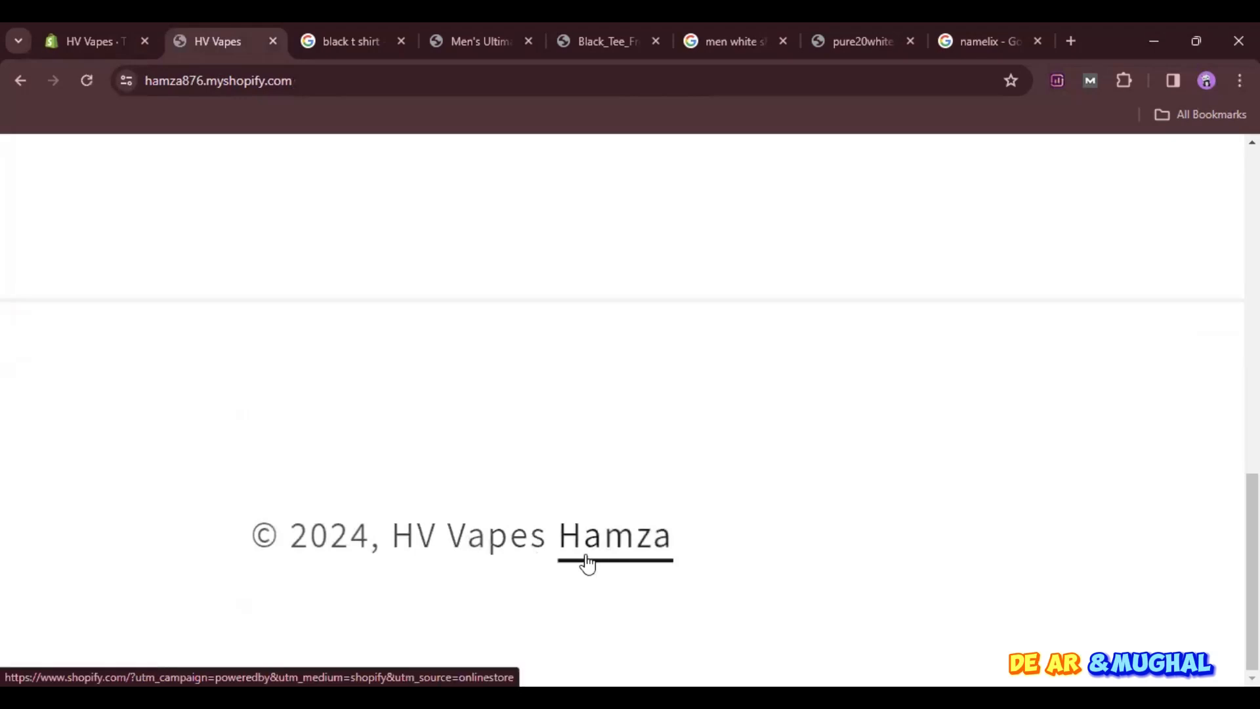
{"action": "left_click", "coordinate": [78, 25]}
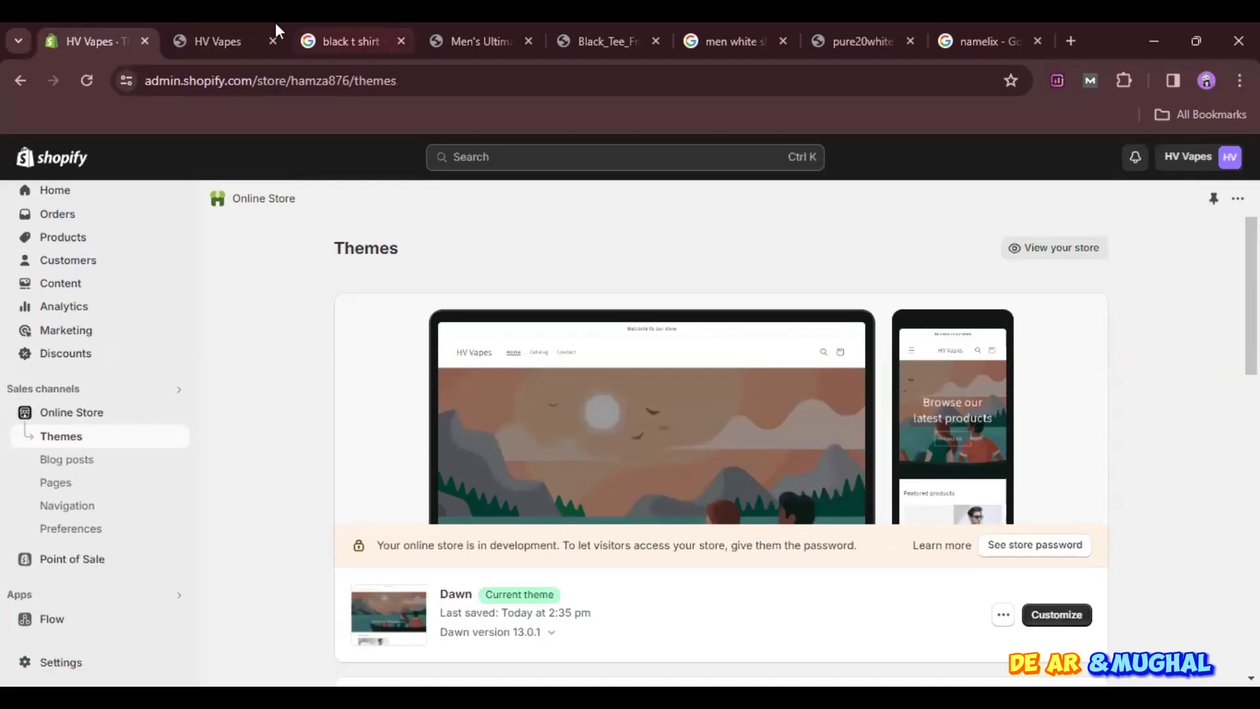
{"action": "left_click", "coordinate": [223, 26]}
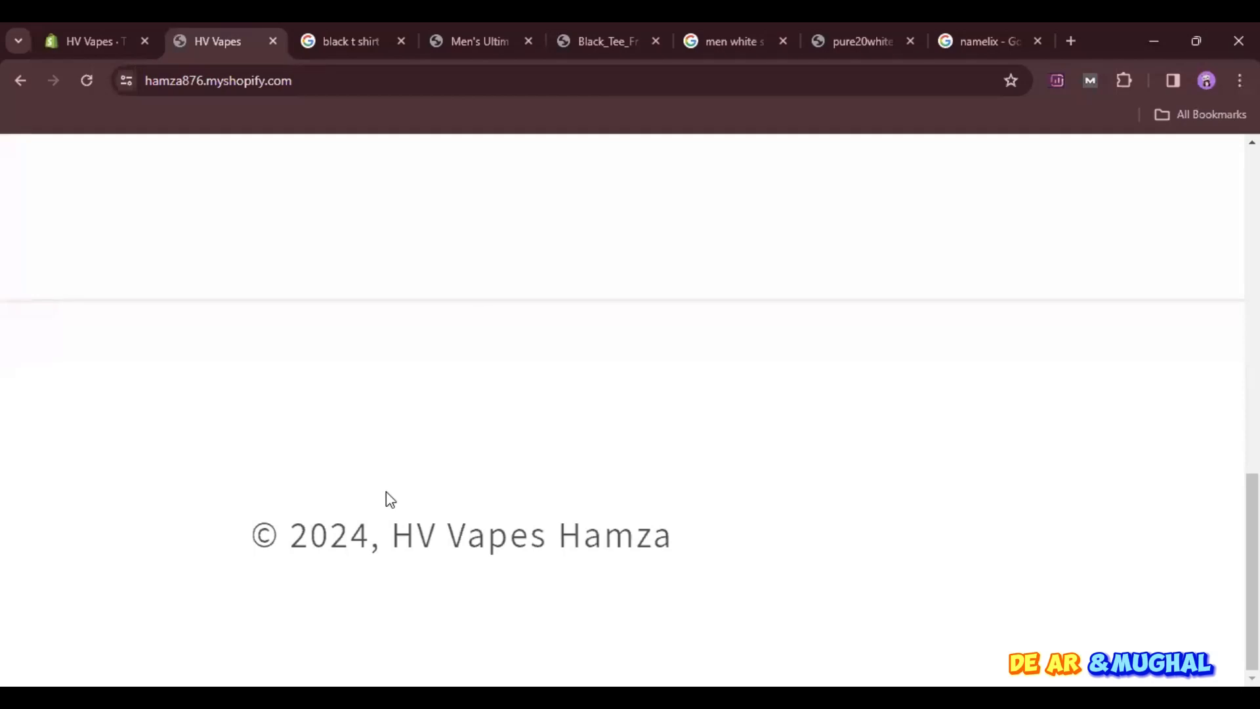
{"action": "scroll", "coordinate": [387, 499], "scroll_direction": "up", "scroll_amount": 15}
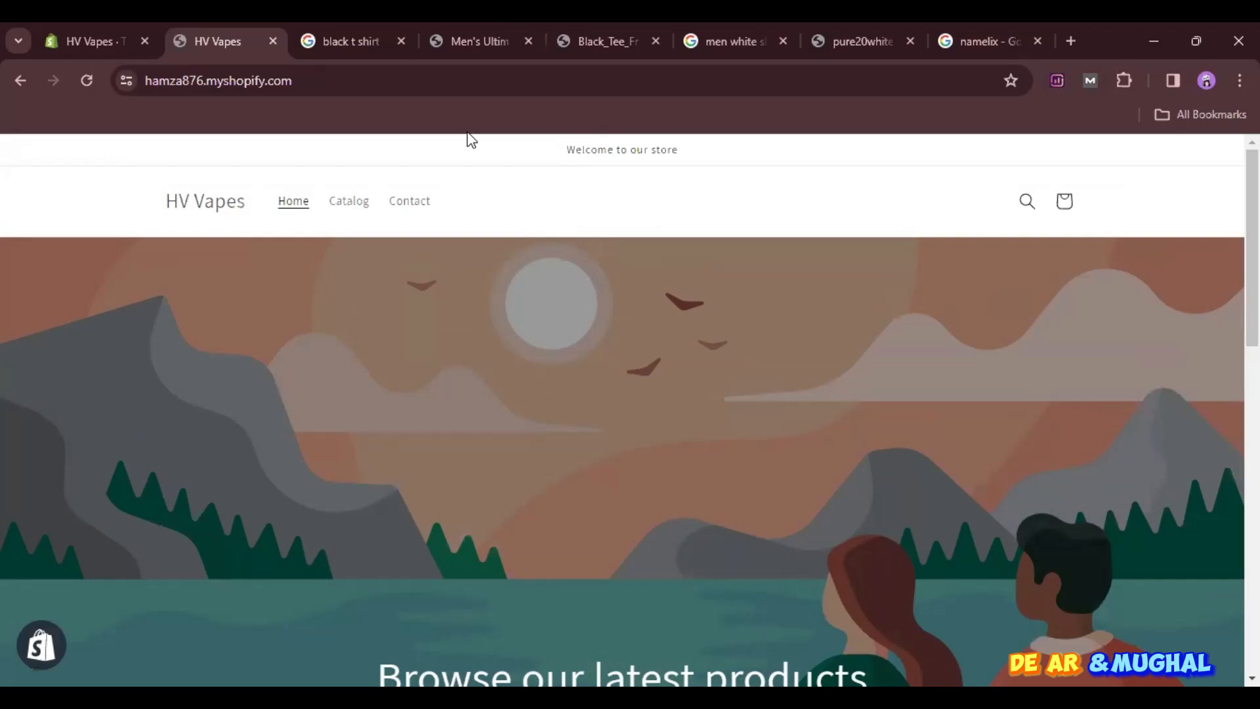
{"action": "left_click", "coordinate": [85, 26]}
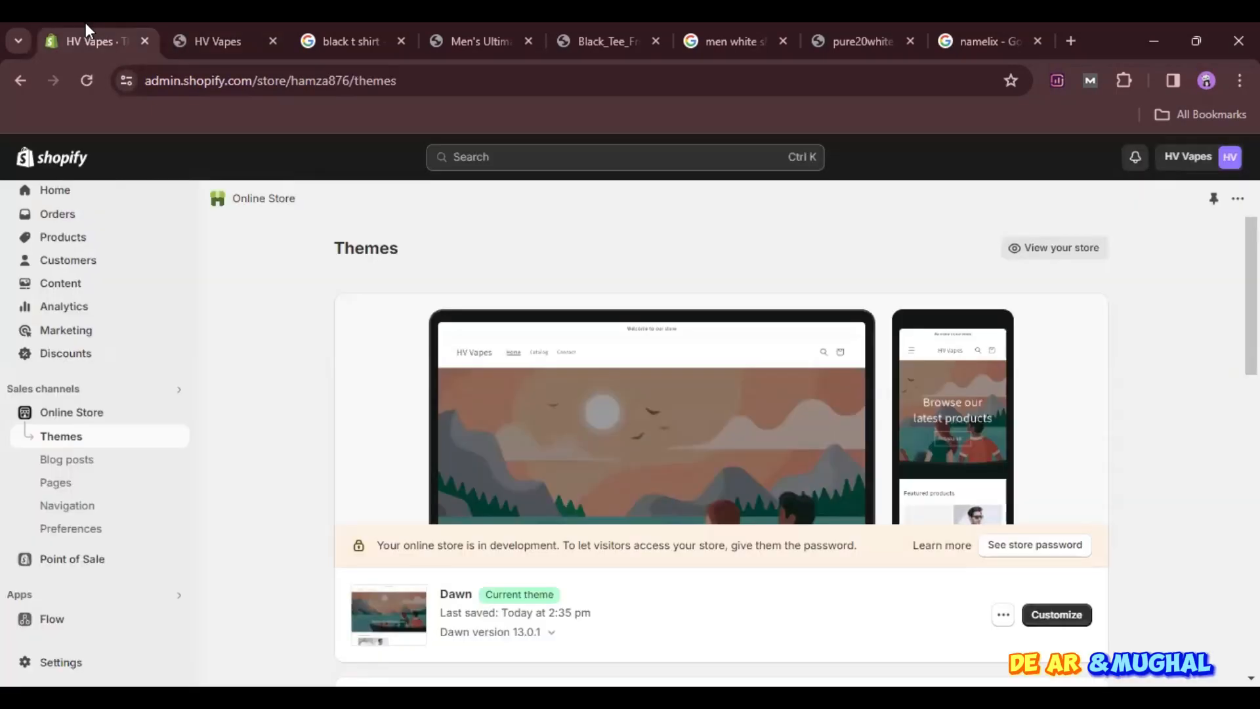
- Add the free Sense theme by Shopify to the theme library
{"action": "left_click", "coordinate": [1058, 615]}
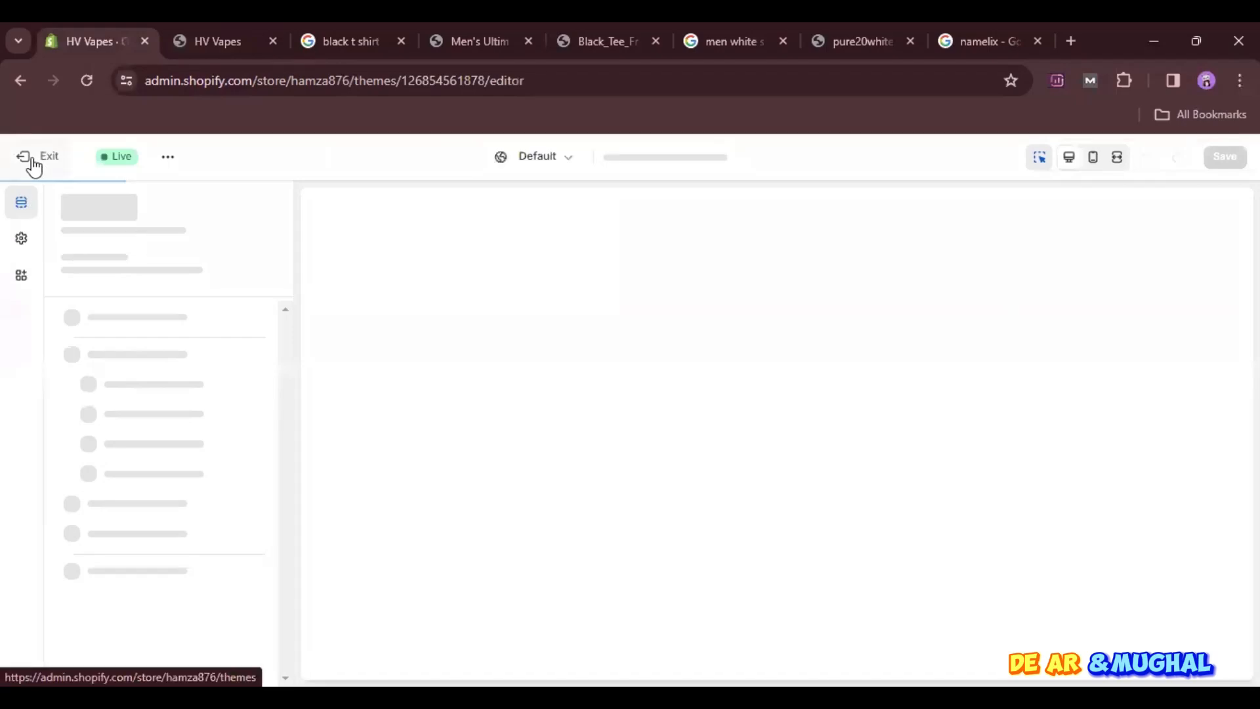
{"action": "left_click", "coordinate": [34, 164]}
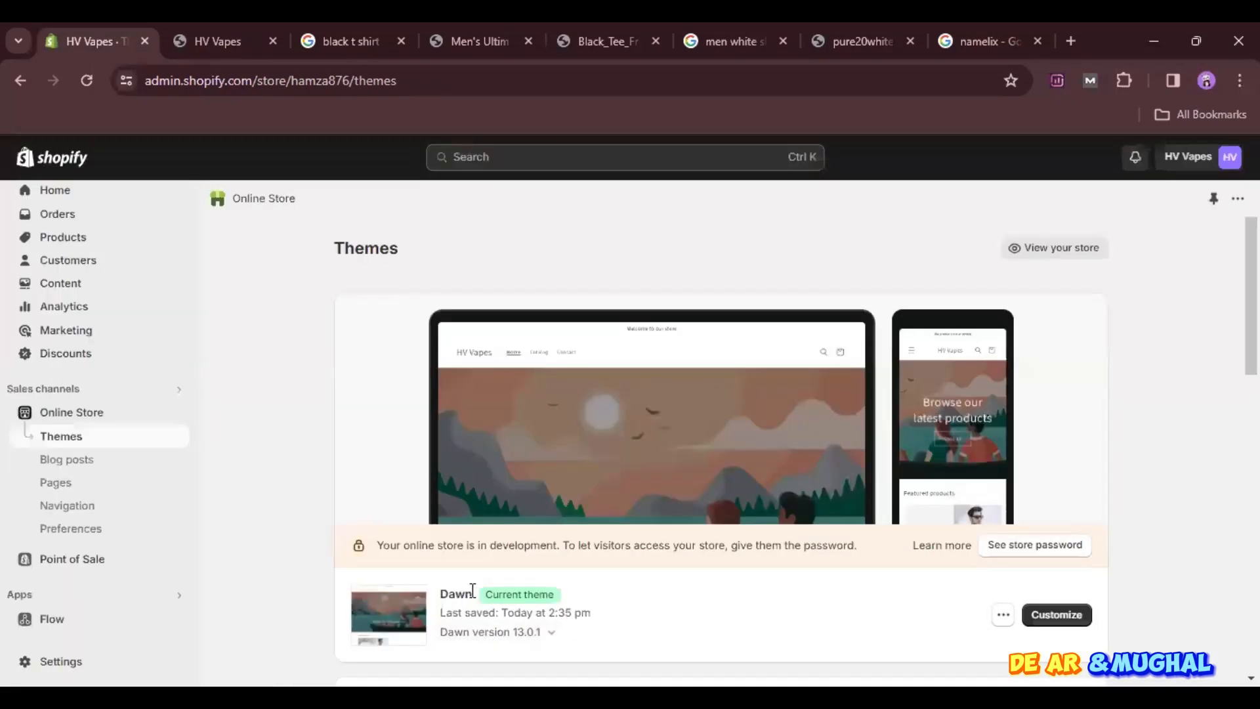
{"action": "scroll", "coordinate": [473, 590], "scroll_direction": "down", "scroll_amount": 3}
{"action": "scroll", "coordinate": [473, 590], "scroll_direction": "down", "scroll_amount": 5}
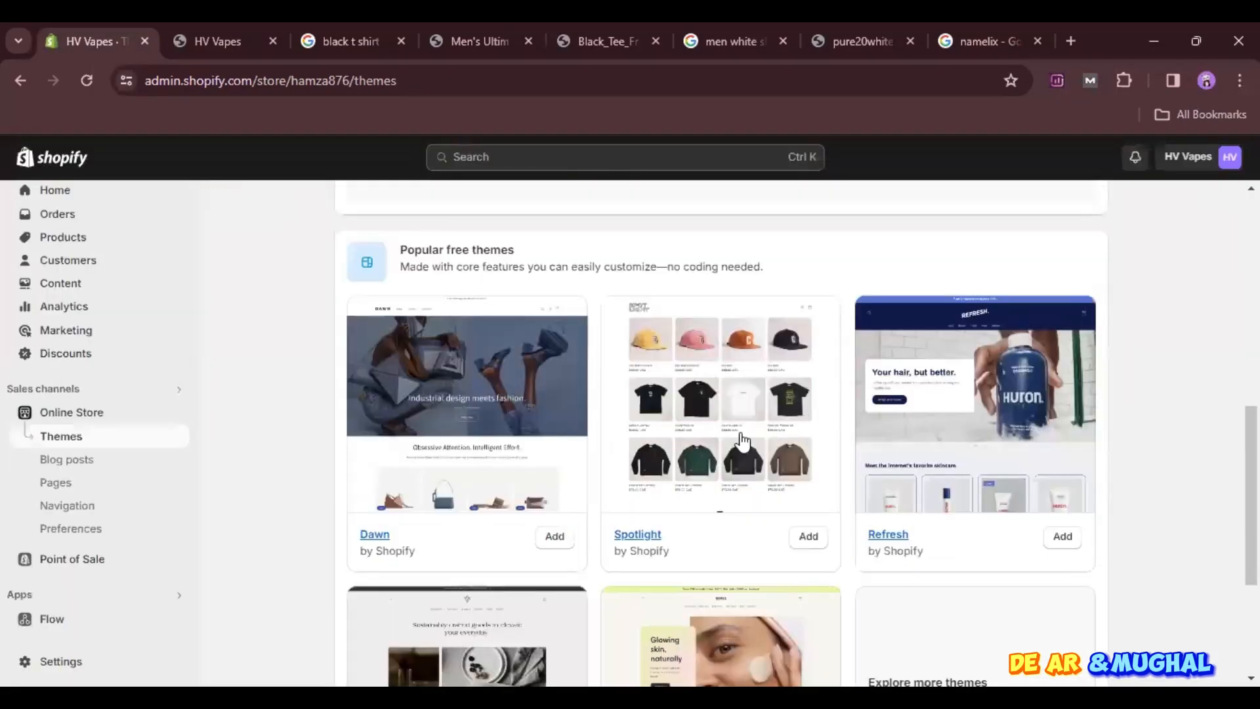
{"action": "scroll", "coordinate": [786, 568], "scroll_direction": "down", "scroll_amount": 3}
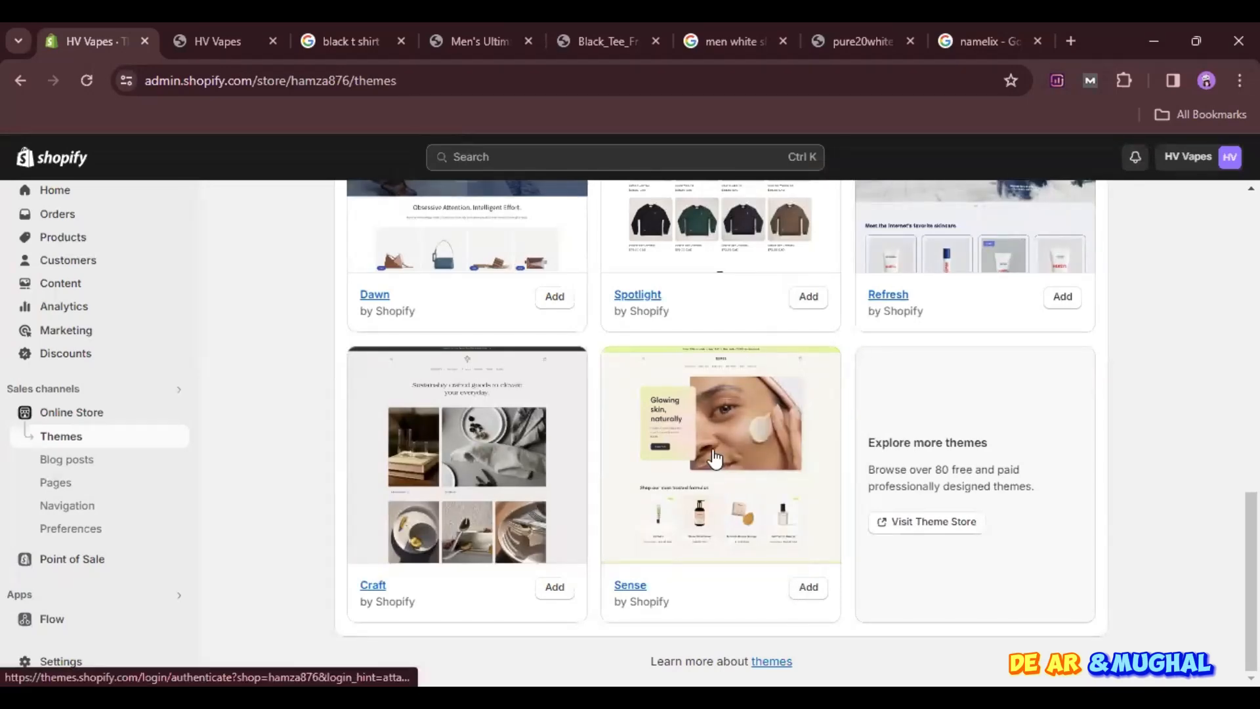
{"action": "left_click", "coordinate": [811, 589]}
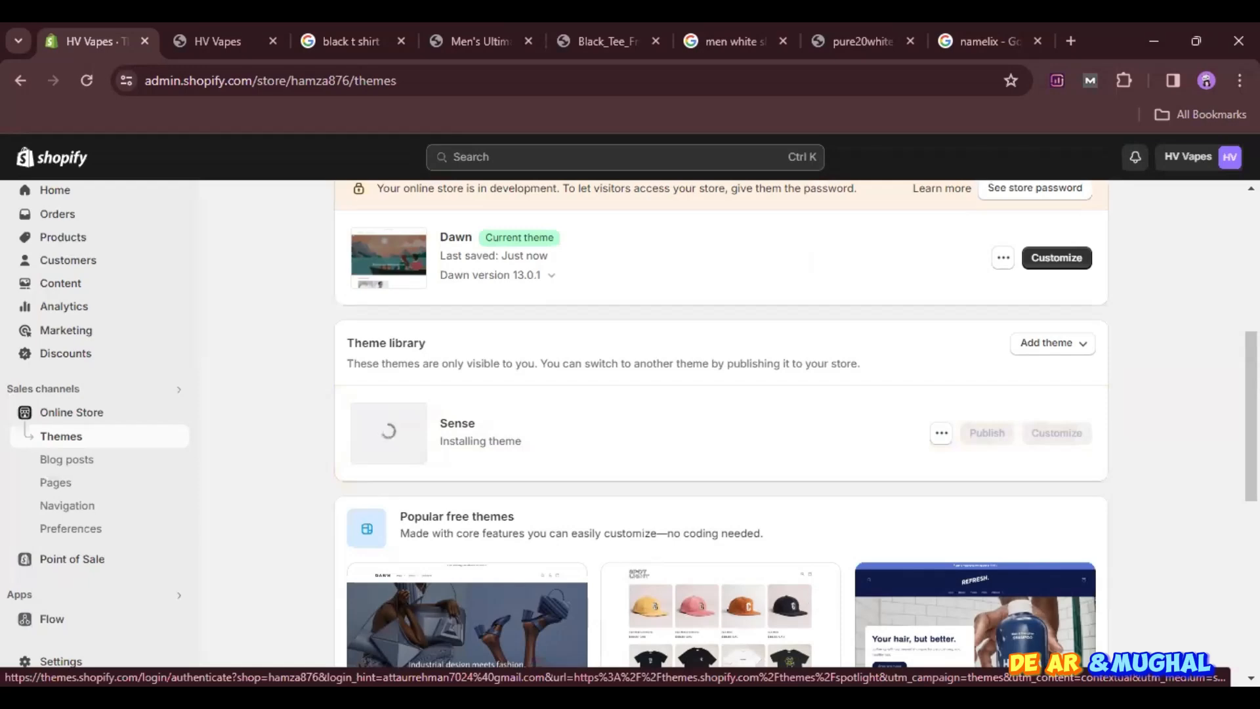
- Look at the current theme's preview and the storefront home page, and return to the themes page
{"action": "scroll", "coordinate": [965, 407], "scroll_direction": "up", "scroll_amount": 3}
{"action": "scroll", "coordinate": [962, 399], "scroll_direction": "up", "scroll_amount": 2}
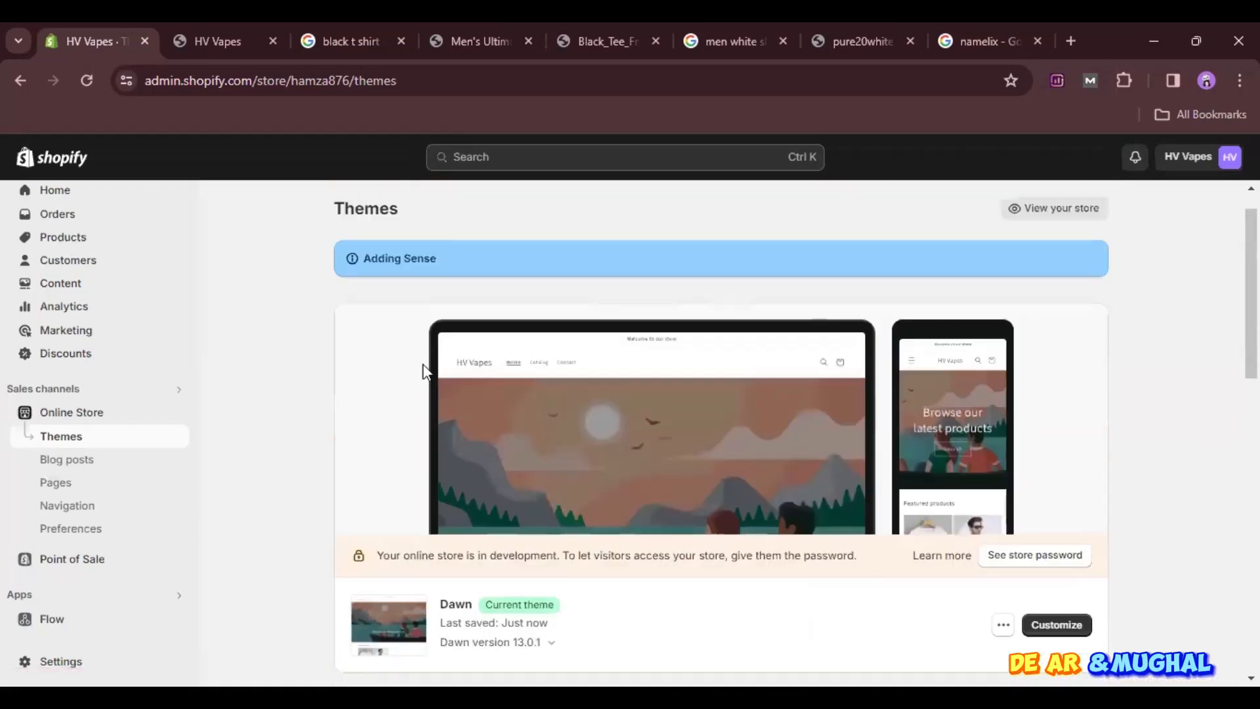
{"action": "left_click", "coordinate": [242, 39]}
{"action": "scroll", "coordinate": [426, 356], "scroll_direction": "down", "scroll_amount": 1}
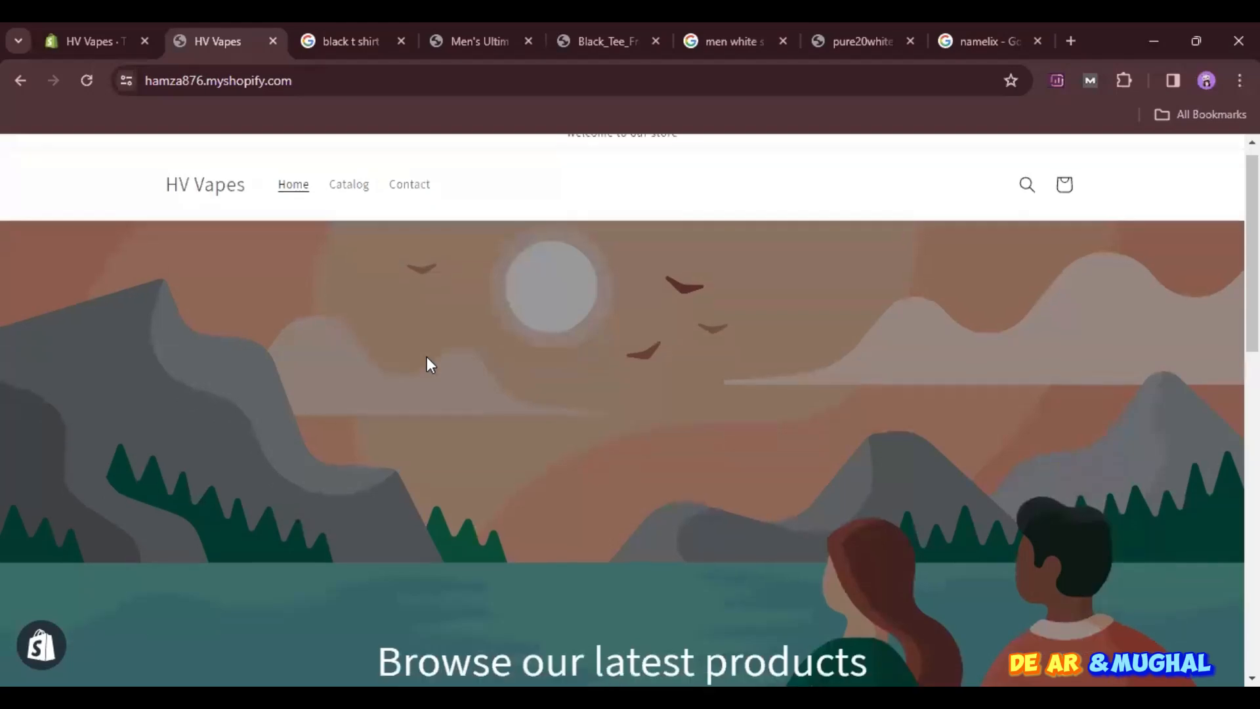
{"action": "left_click", "coordinate": [56, 23]}
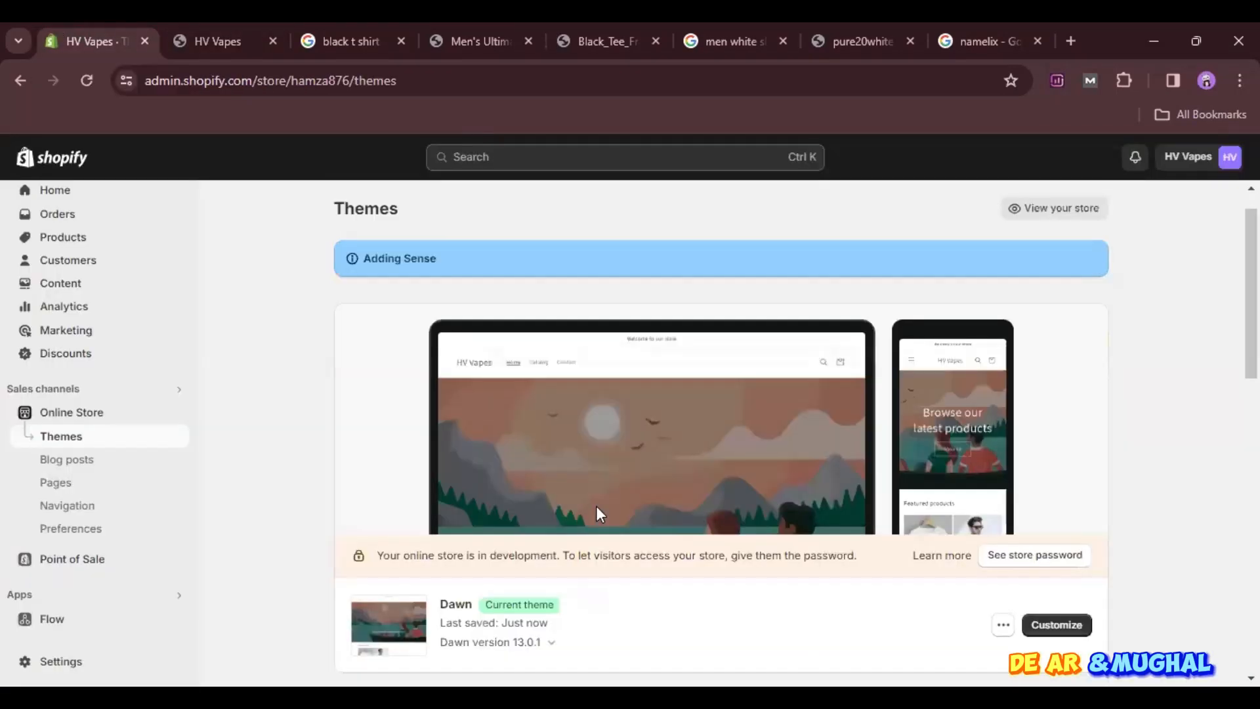
- Publish the Sense theme from the theme library in place of Dawn
{"action": "scroll", "coordinate": [596, 508], "scroll_direction": "down", "scroll_amount": 5}
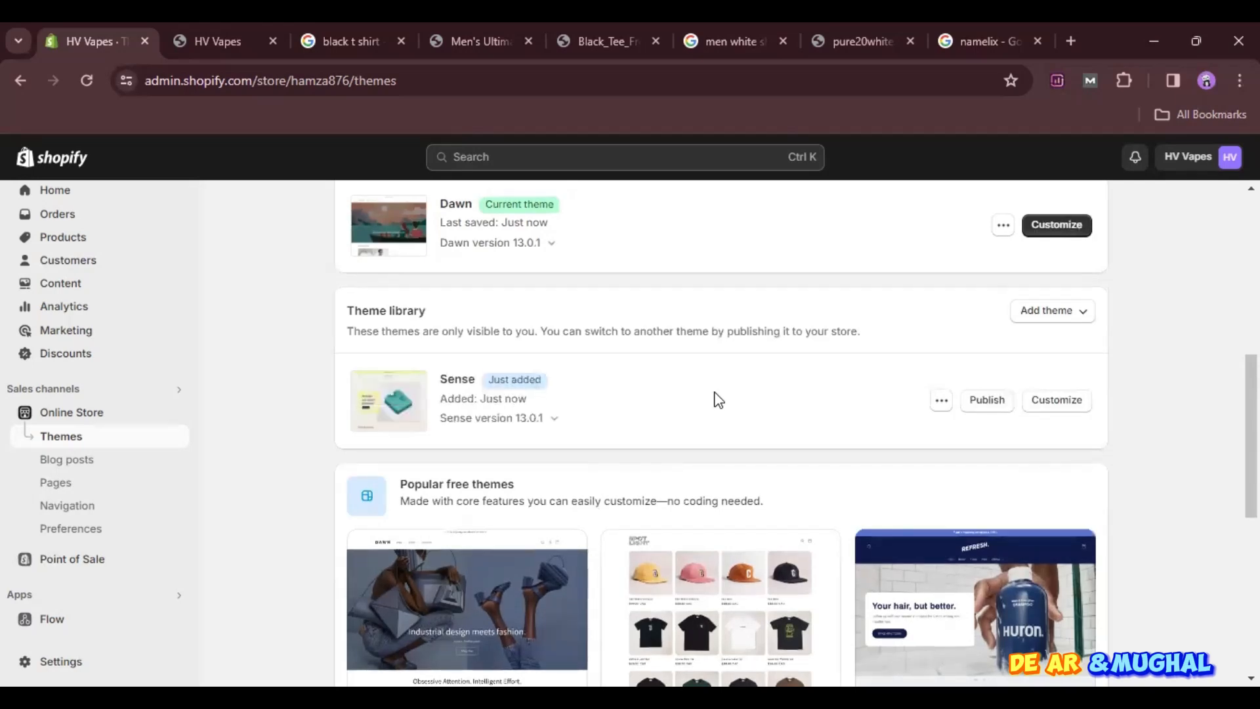
{"action": "left_click", "coordinate": [988, 400]}
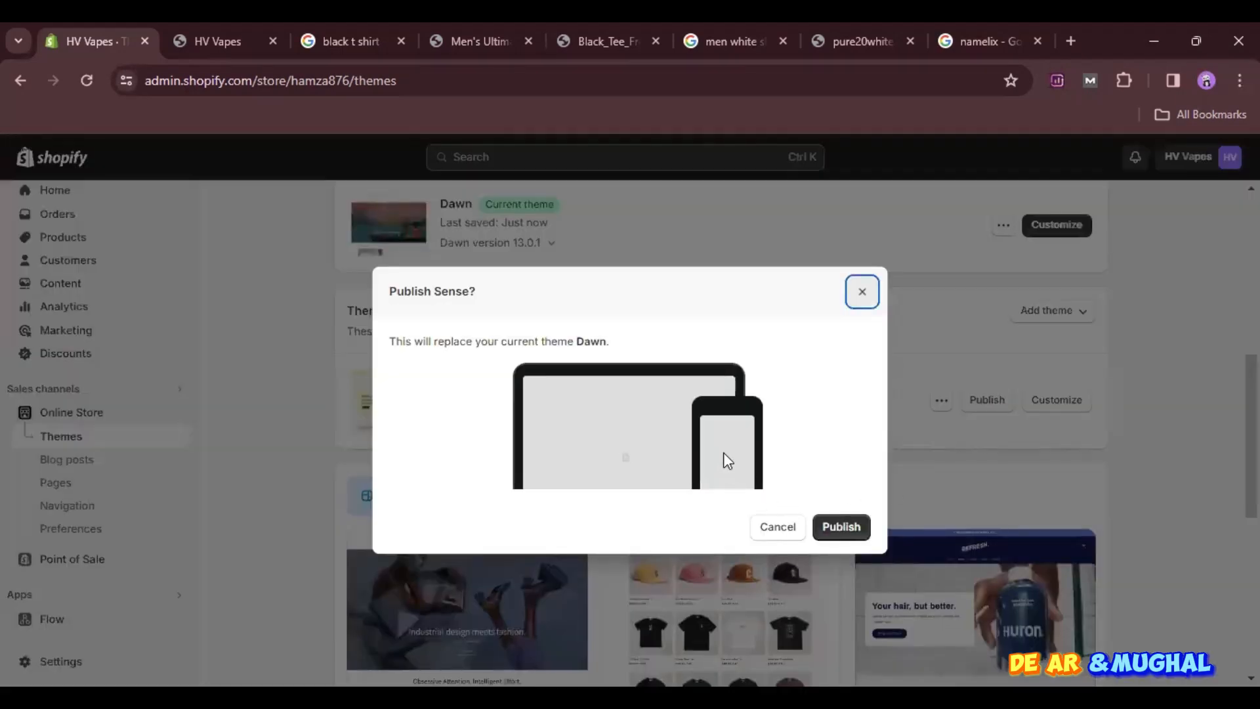
{"action": "left_click", "coordinate": [841, 529]}
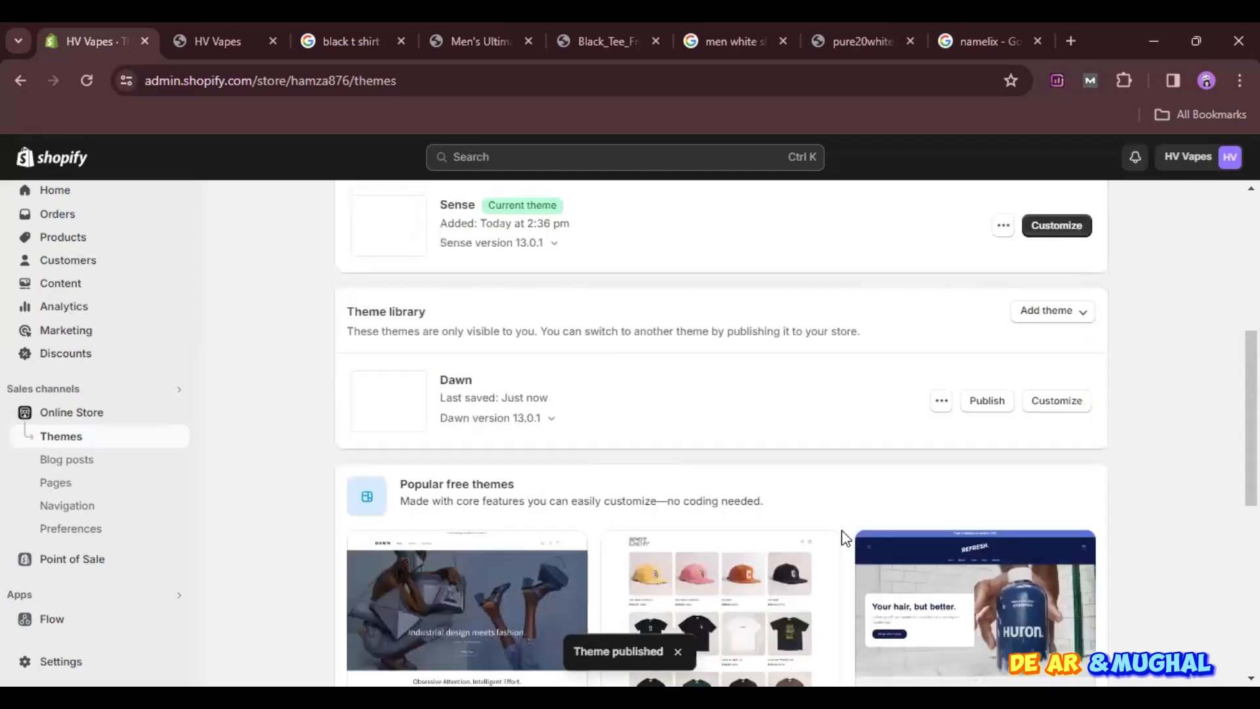
{"action": "scroll", "coordinate": [806, 355], "scroll_direction": "up", "scroll_amount": 6}
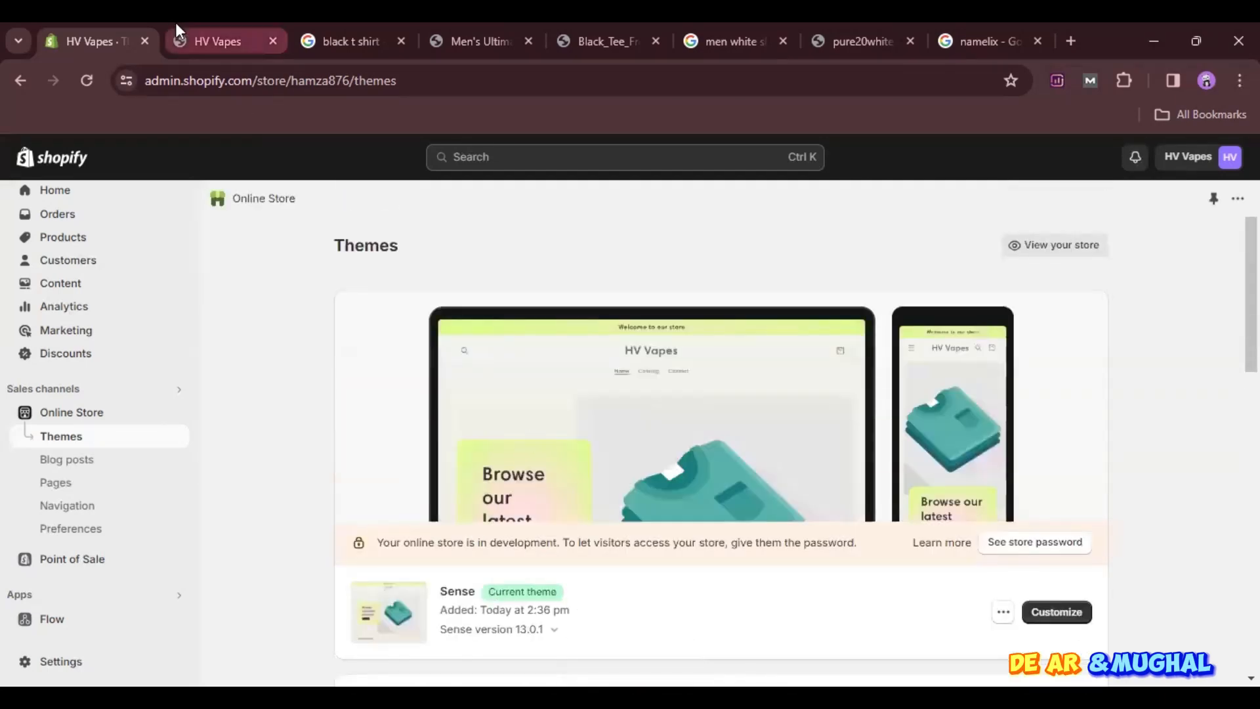
- Reload the storefront and examine the Sense home page from the banner through the featured products to the footer
{"action": "left_click", "coordinate": [197, 41]}
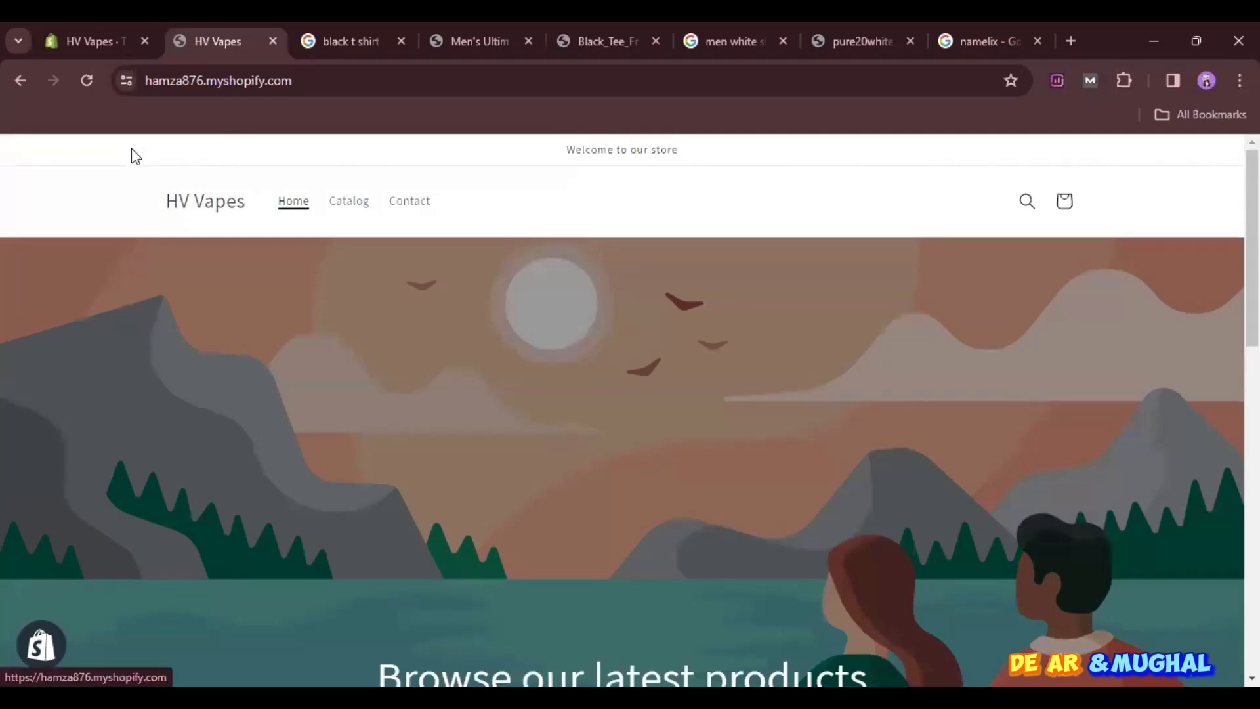
{"action": "scroll", "coordinate": [630, 427], "scroll_direction": "down", "scroll_amount": 10}
{"action": "scroll", "coordinate": [624, 430], "scroll_direction": "up", "scroll_amount": 10}
{"action": "left_click", "coordinate": [87, 80]}
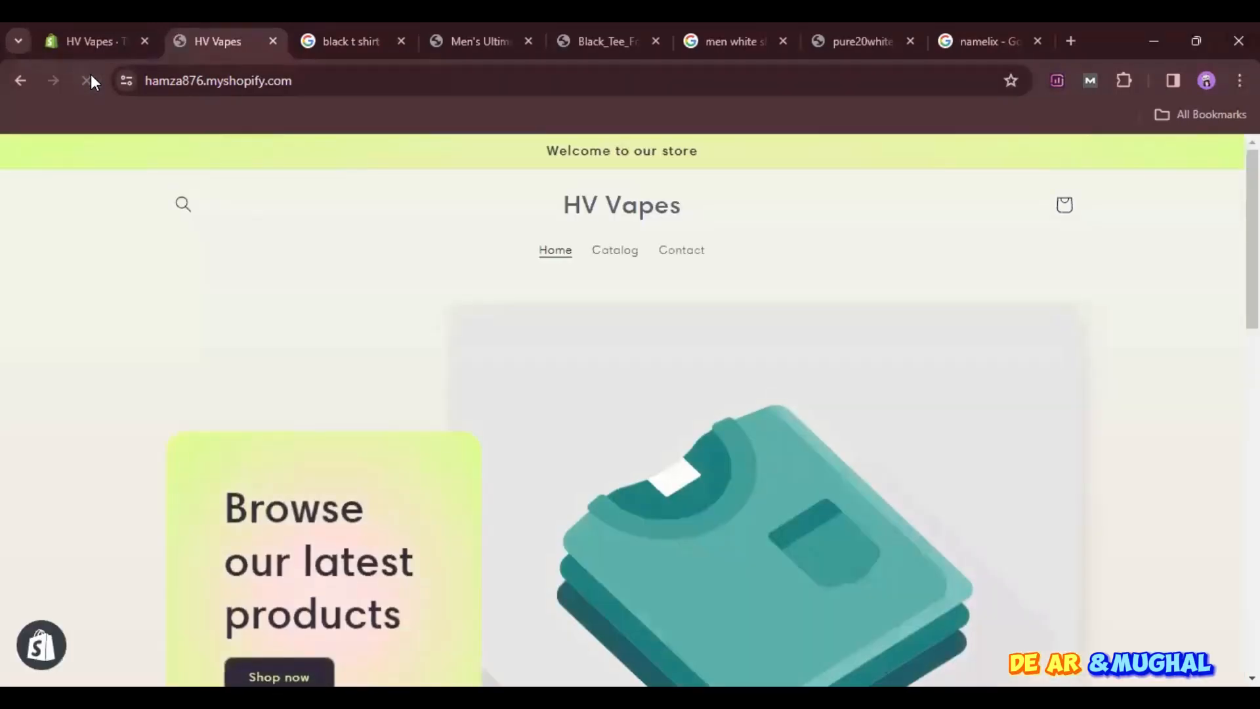
{"action": "scroll", "coordinate": [400, 362], "scroll_direction": "down", "scroll_amount": 8}
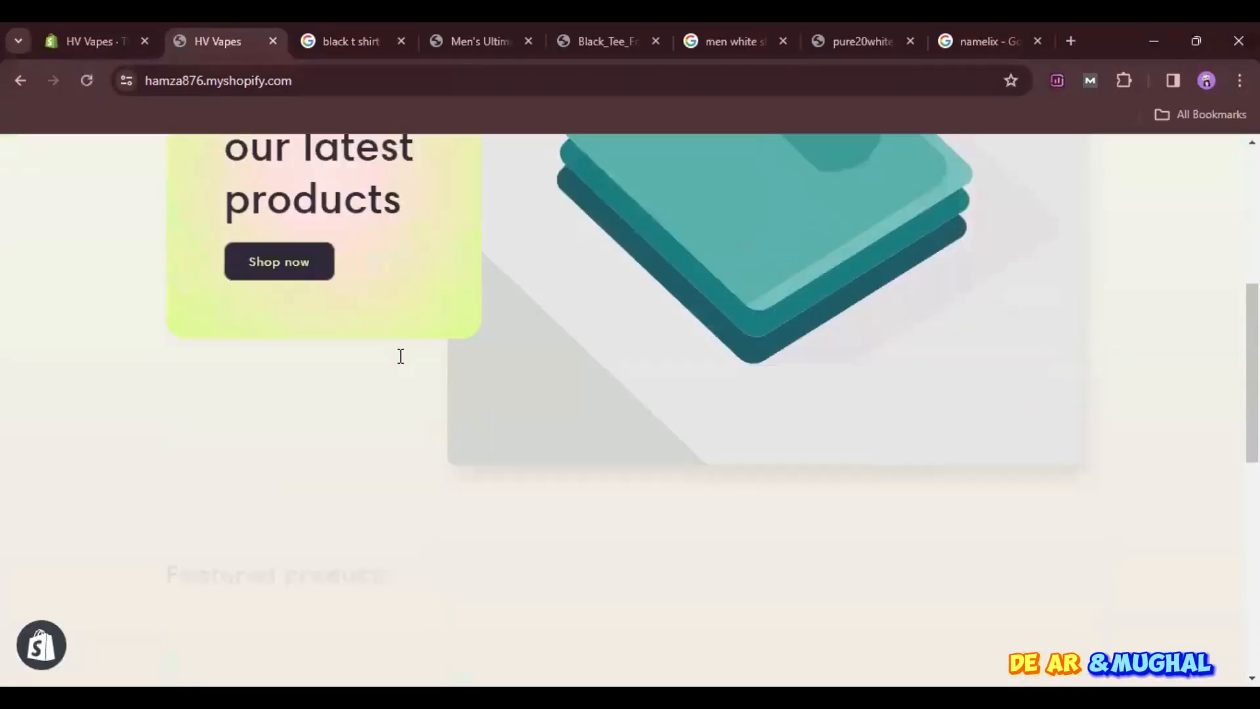
{"action": "scroll", "coordinate": [403, 363], "scroll_direction": "down", "scroll_amount": 2}
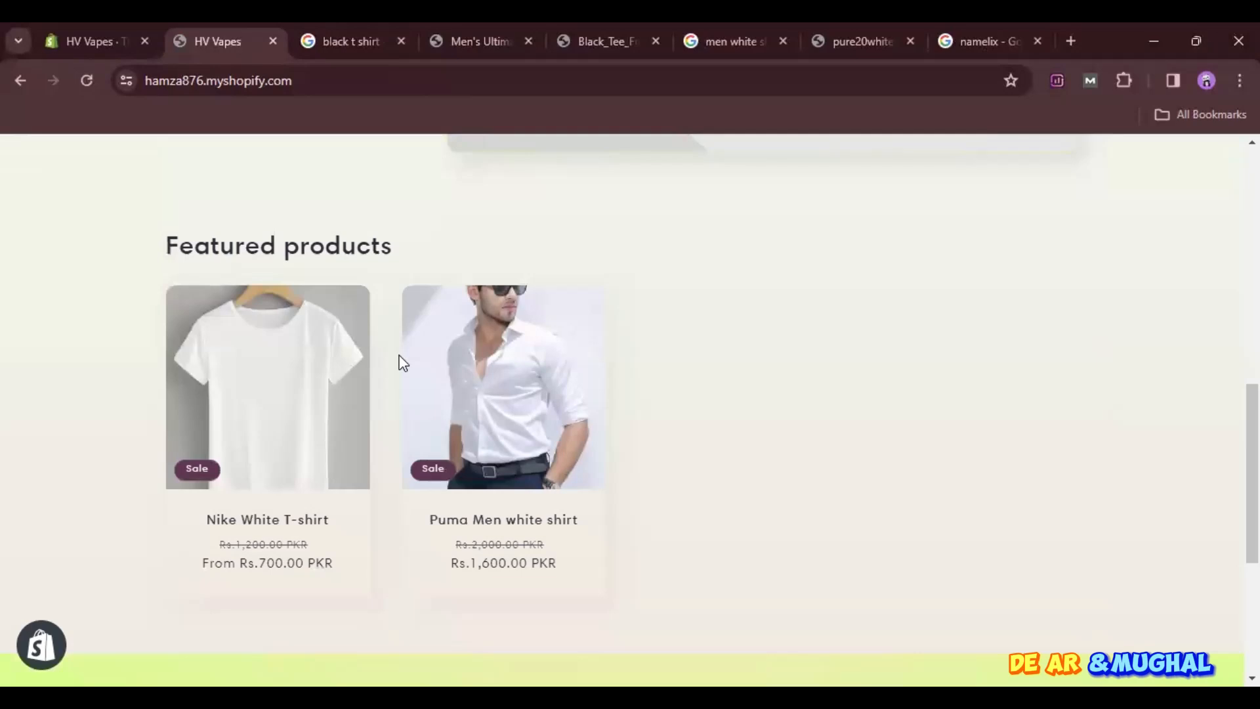
{"action": "scroll", "coordinate": [402, 363], "scroll_direction": "down", "scroll_amount": 5}
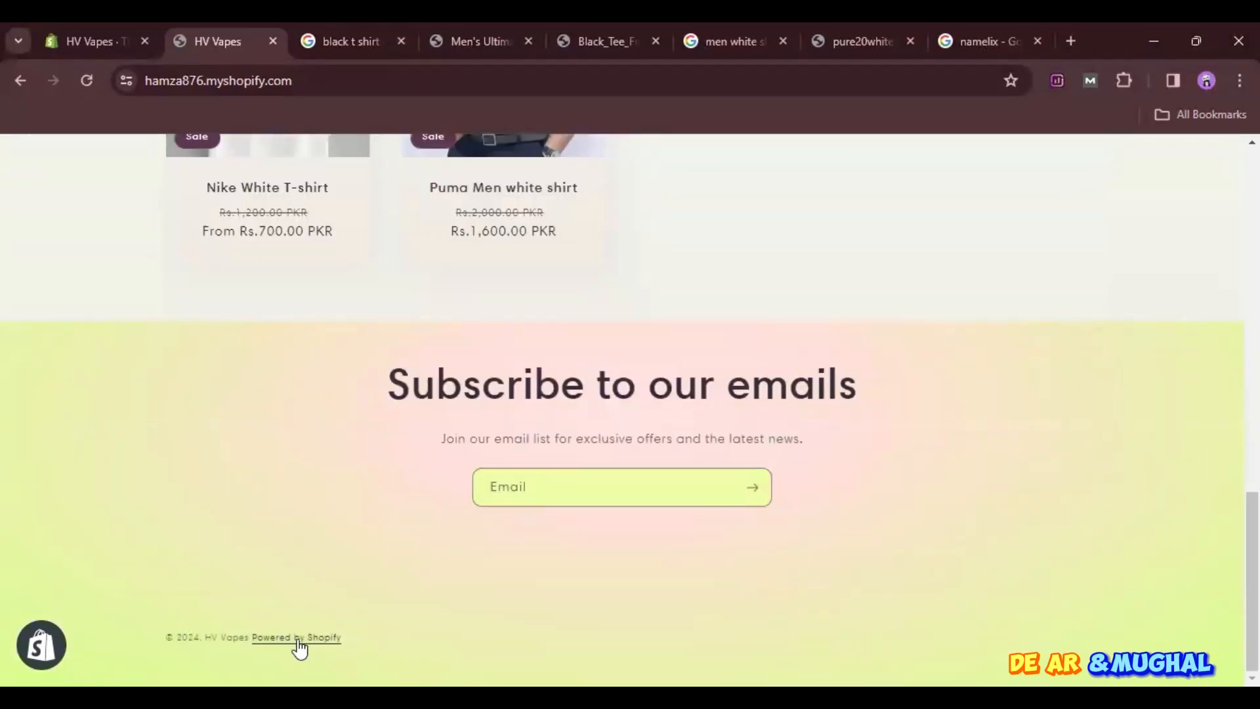
{"action": "scroll", "coordinate": [543, 502], "scroll_direction": "up", "scroll_amount": 10}
{"action": "scroll", "coordinate": [545, 508], "scroll_direction": "down", "scroll_amount": 4}
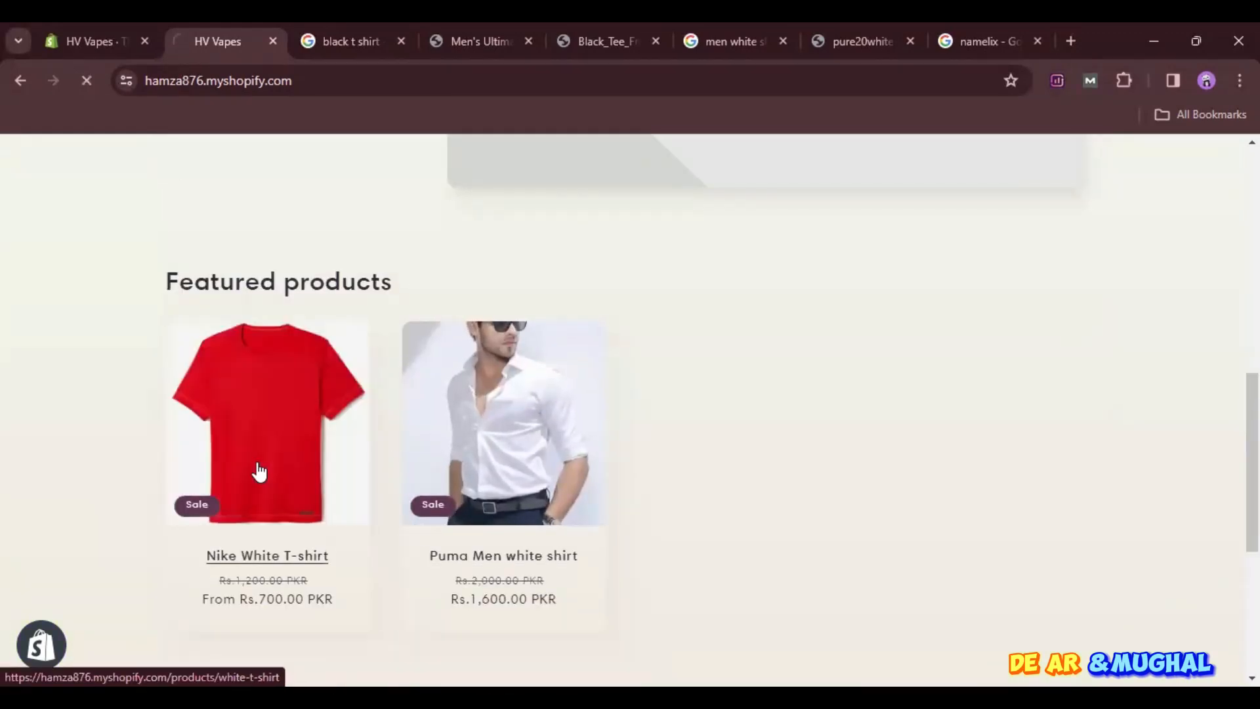
- Open the Nike White T-shirt from the featured products and look through its product page
{"action": "left_click", "coordinate": [257, 469]}
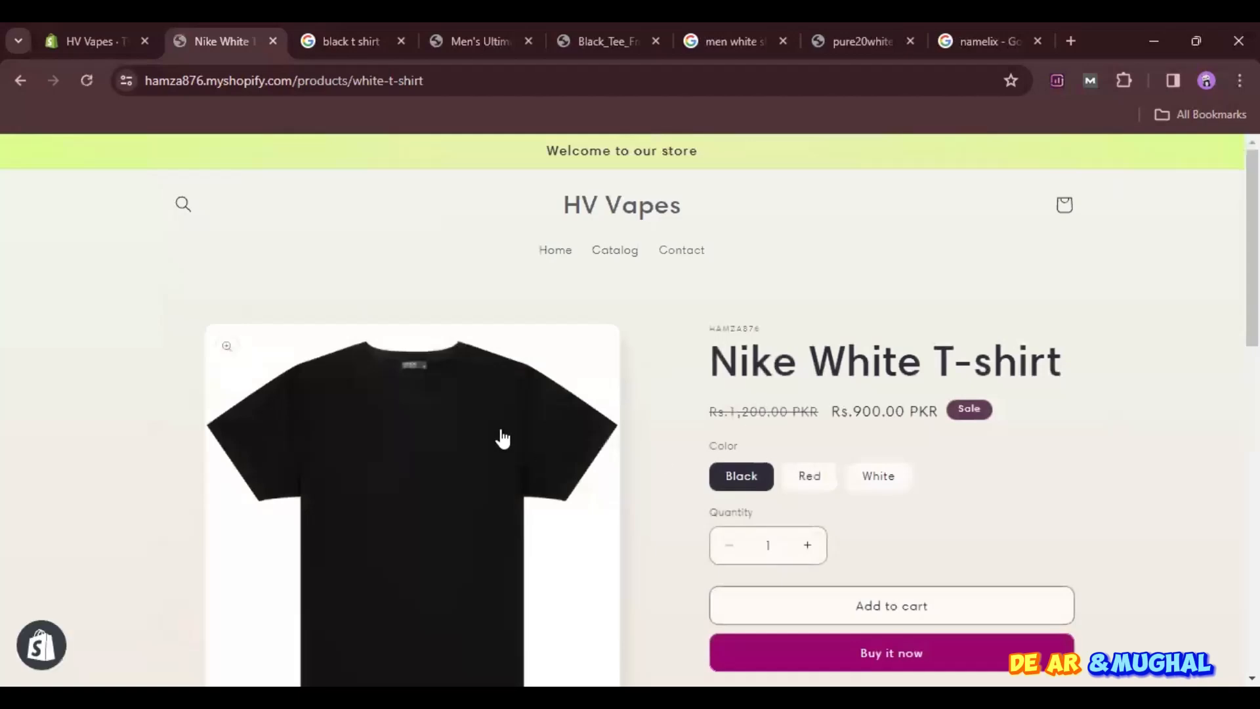
{"action": "scroll", "coordinate": [505, 436], "scroll_direction": "down", "scroll_amount": 3}
{"action": "scroll", "coordinate": [502, 438], "scroll_direction": "up", "scroll_amount": 1}
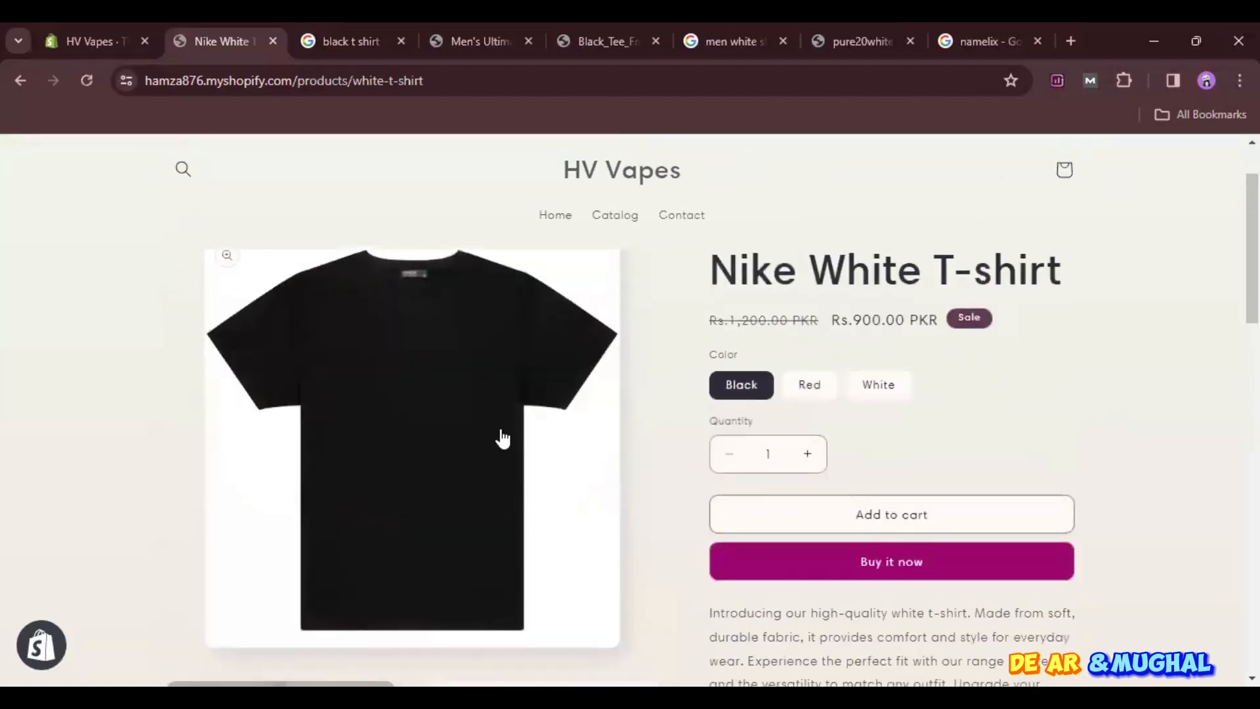
{"action": "scroll", "coordinate": [502, 438], "scroll_direction": "down", "scroll_amount": 3}
{"action": "scroll", "coordinate": [503, 438], "scroll_direction": "up", "scroll_amount": 4}
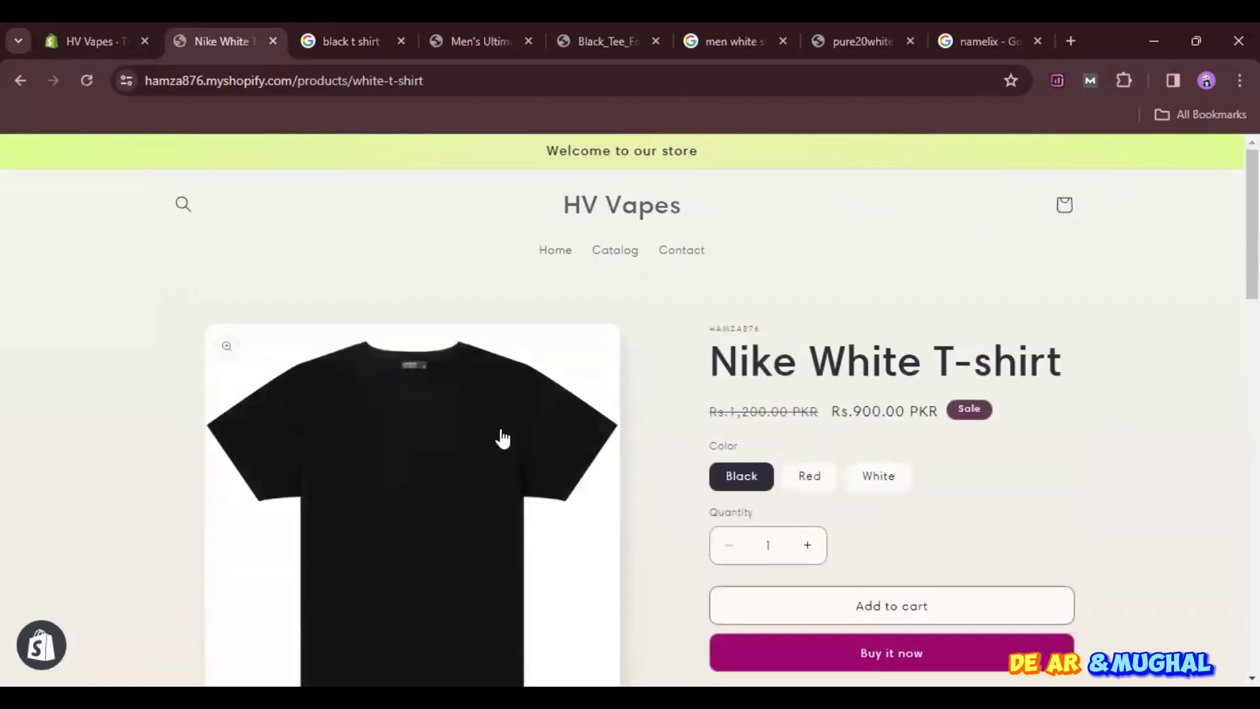
{"action": "scroll", "coordinate": [1024, 599], "scroll_direction": "down", "scroll_amount": 2}
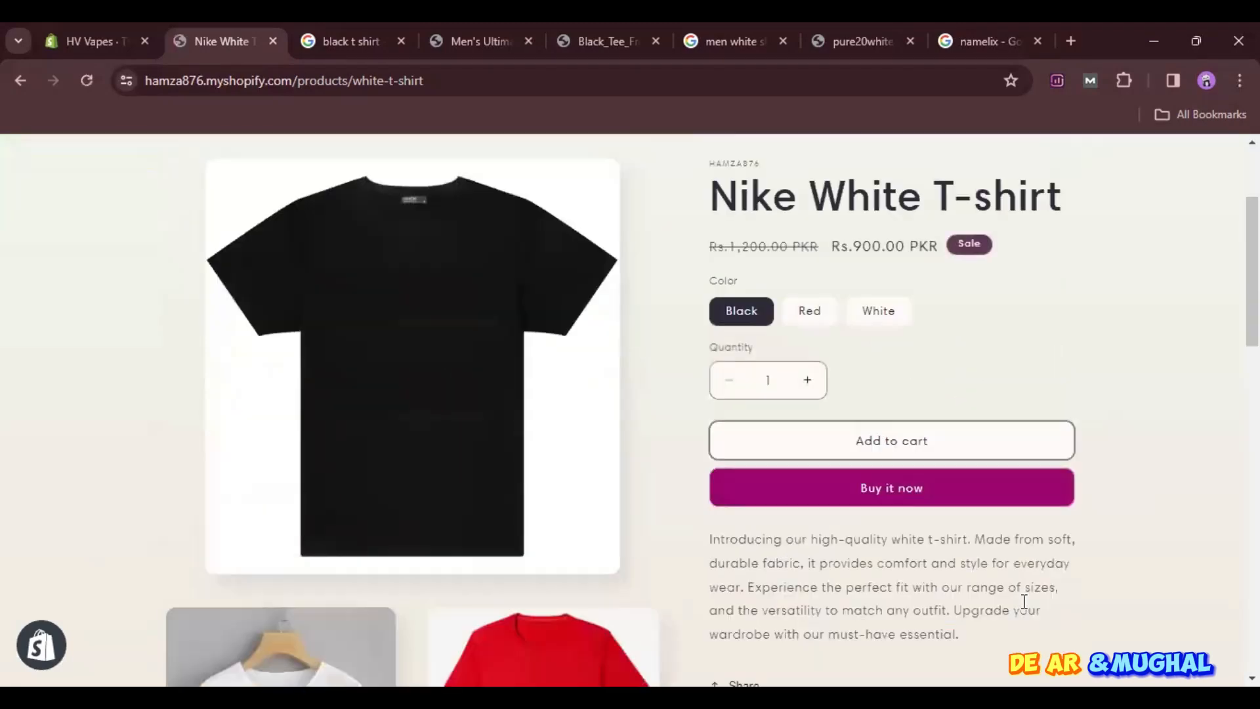
- Open the checkout for the black variant with Buy it now, view its form, and go back to the storefront home page
{"action": "left_click", "coordinate": [906, 491]}
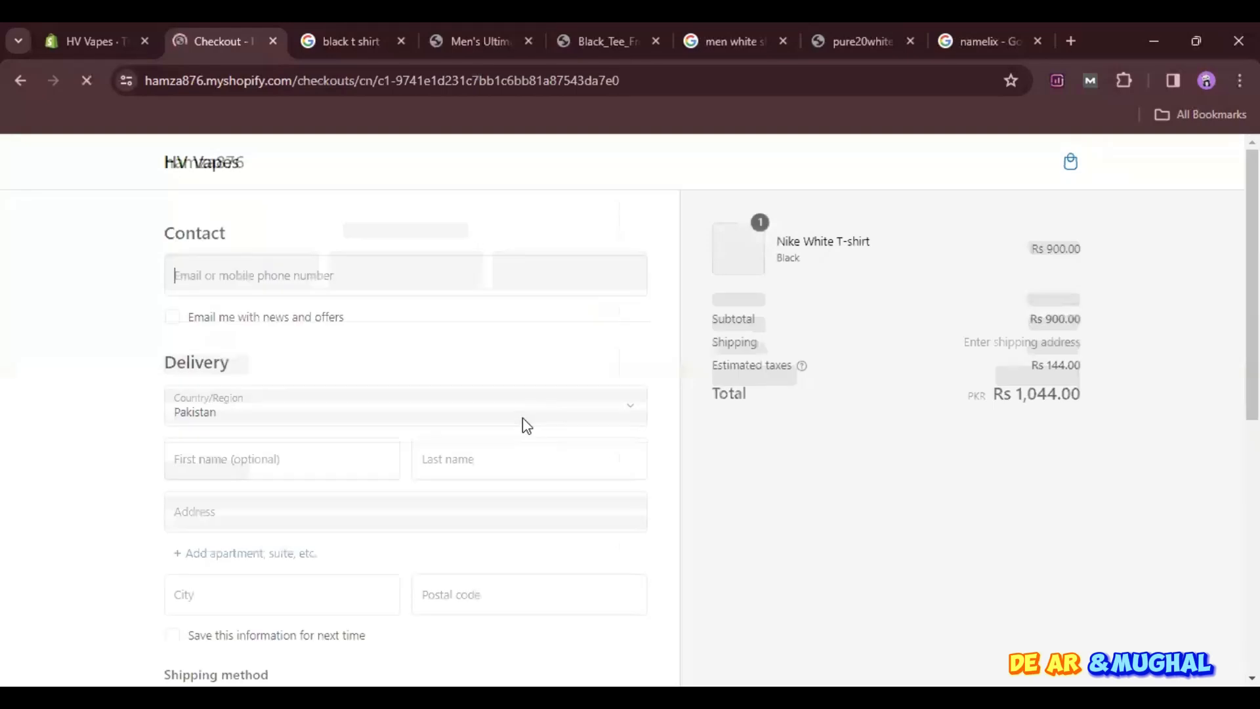
{"action": "scroll", "coordinate": [497, 512], "scroll_direction": "down", "scroll_amount": 6}
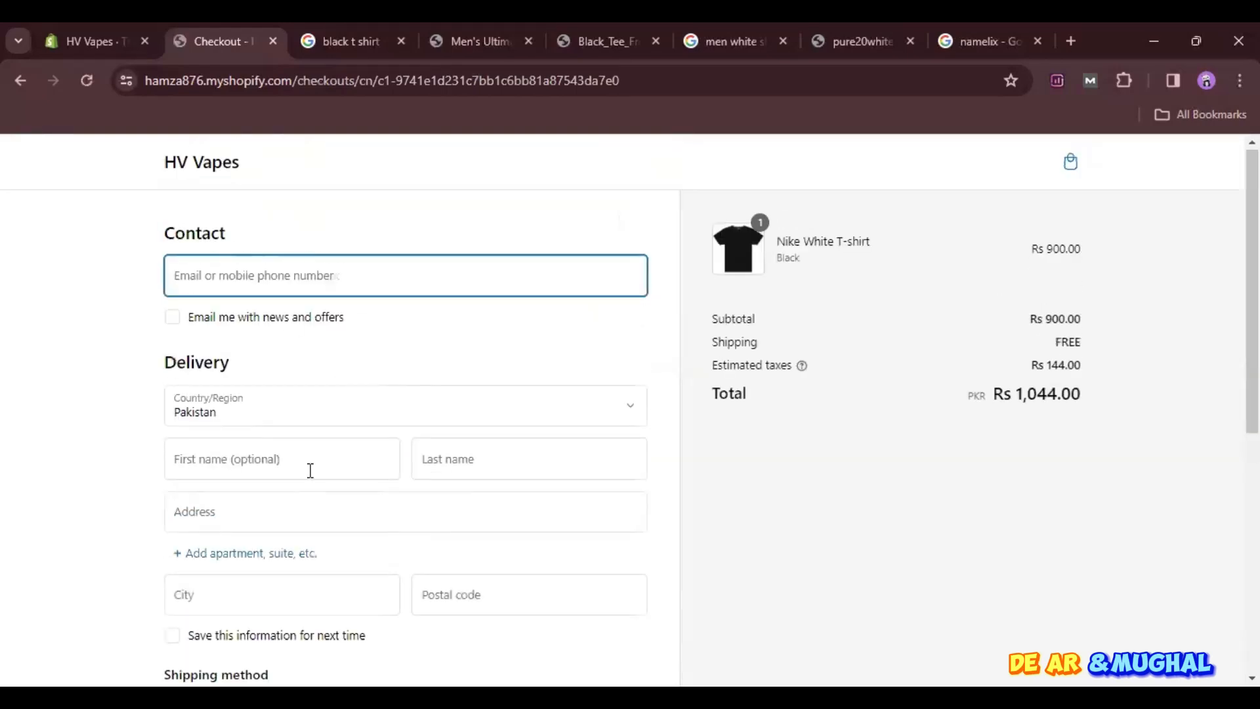
{"action": "left_click", "coordinate": [16, 81]}
{"action": "scroll", "coordinate": [457, 328], "scroll_direction": "up", "scroll_amount": 3}
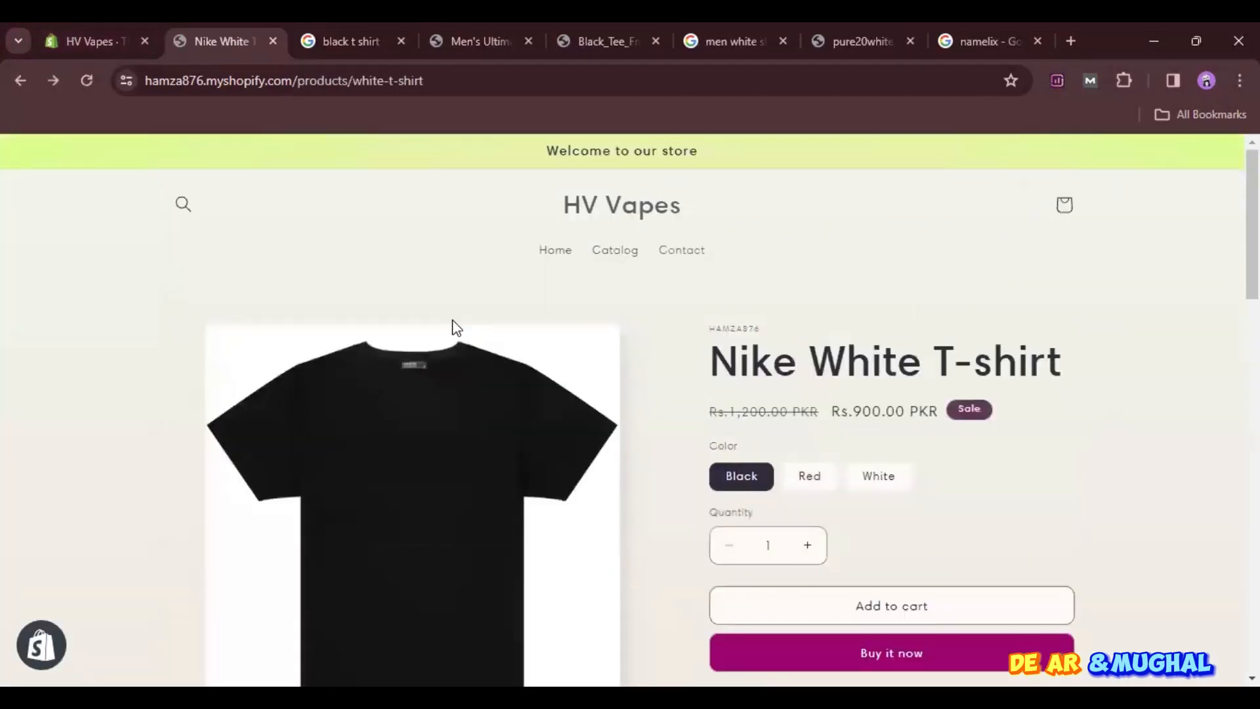
{"action": "left_click", "coordinate": [23, 85]}
{"action": "scroll", "coordinate": [202, 293], "scroll_direction": "up", "scroll_amount": 5}
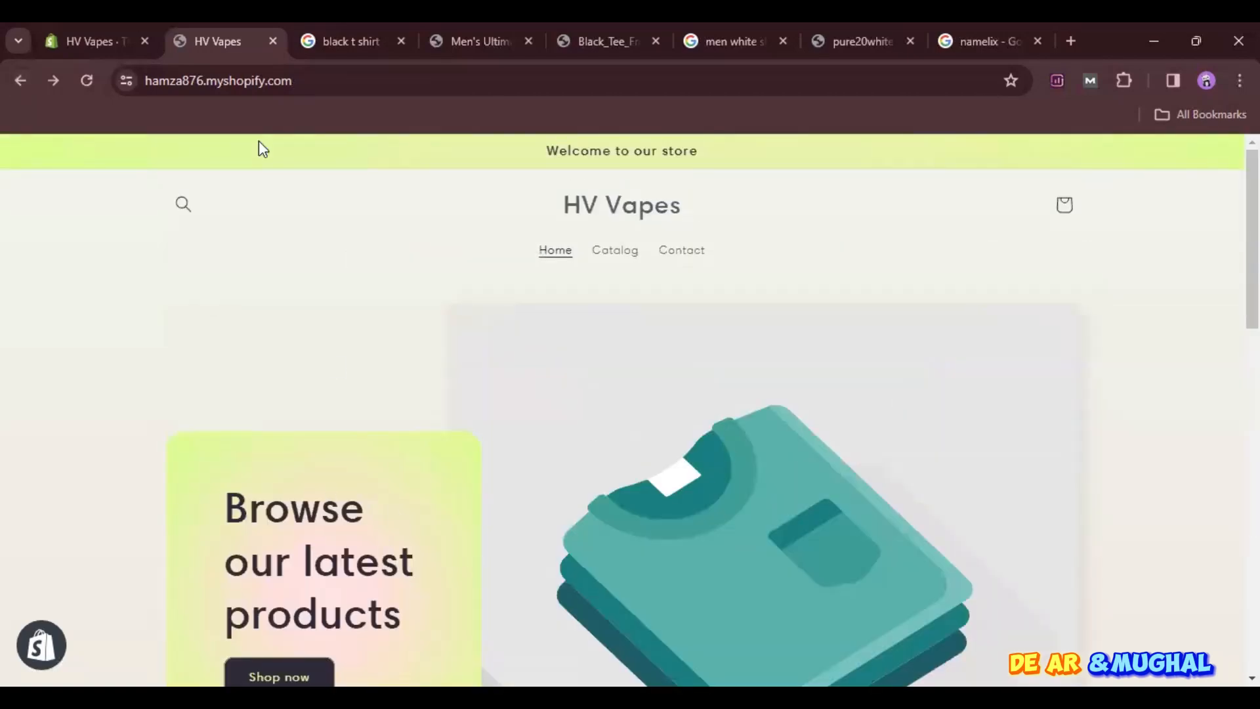
- Return to the admin, open the Sense theme for customization, and select the home page's Image with text section
{"action": "left_click", "coordinate": [122, 24]}
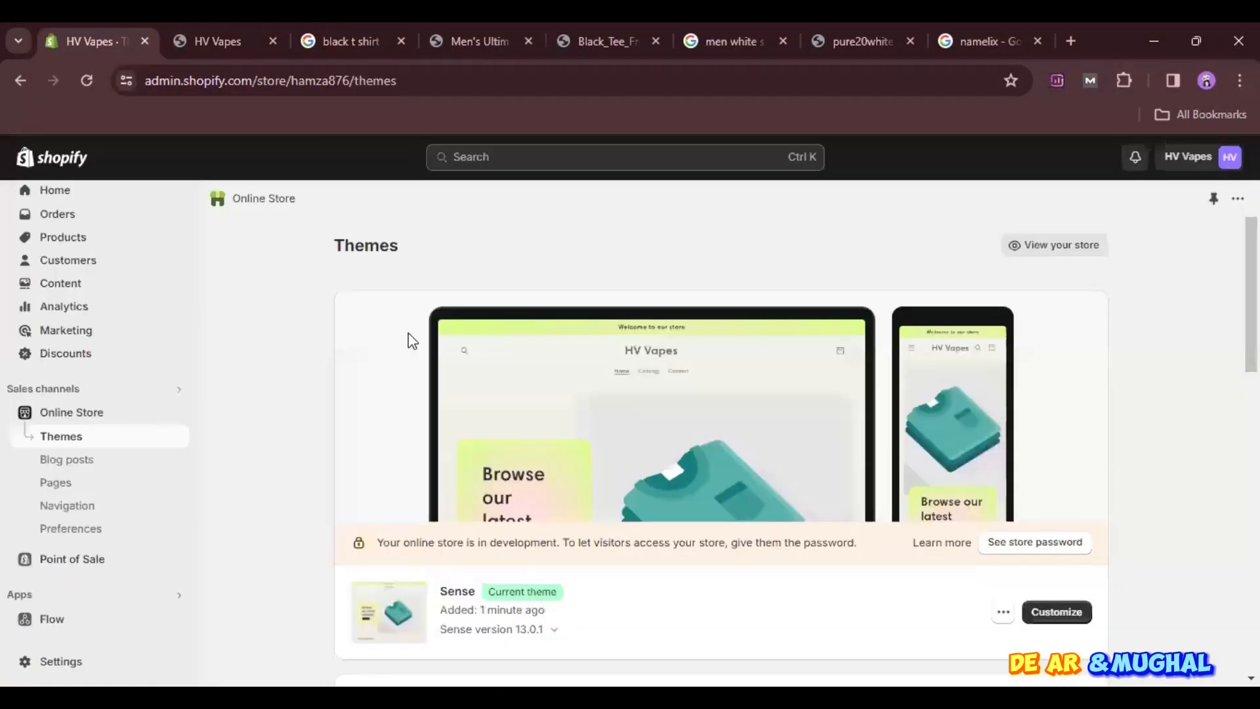
{"action": "left_click", "coordinate": [1061, 613]}
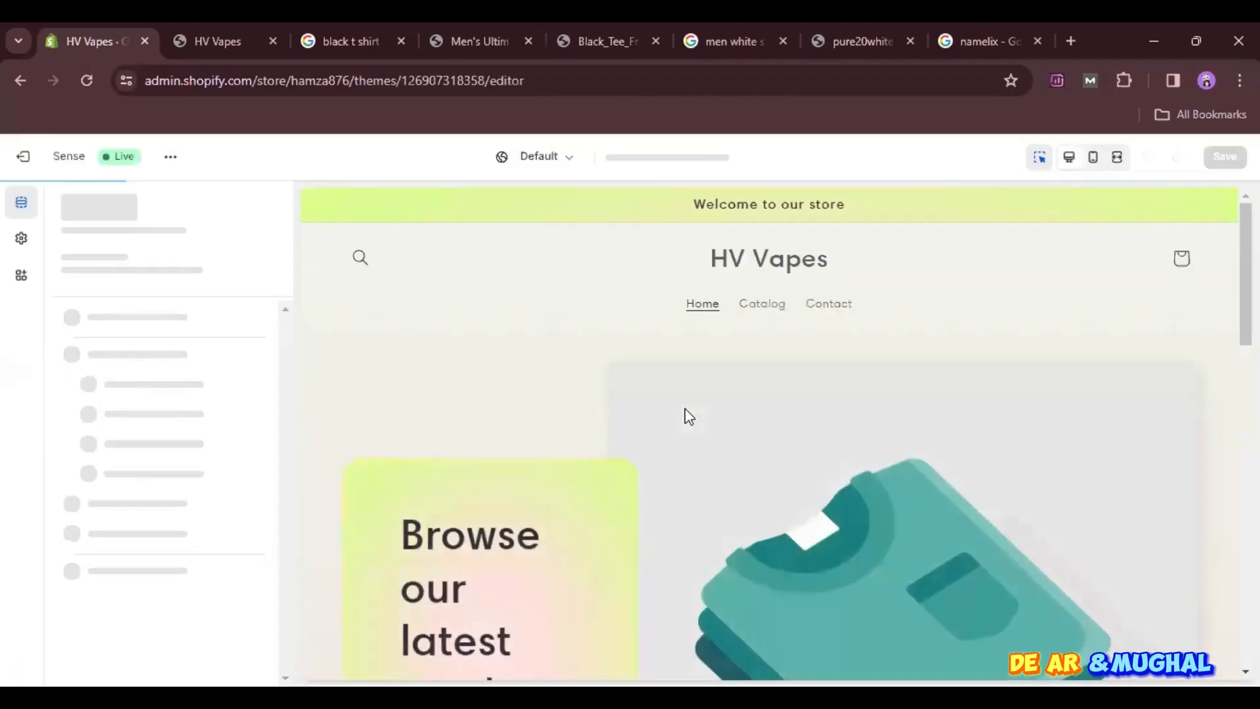
{"action": "scroll", "coordinate": [685, 415], "scroll_direction": "down", "scroll_amount": 3}
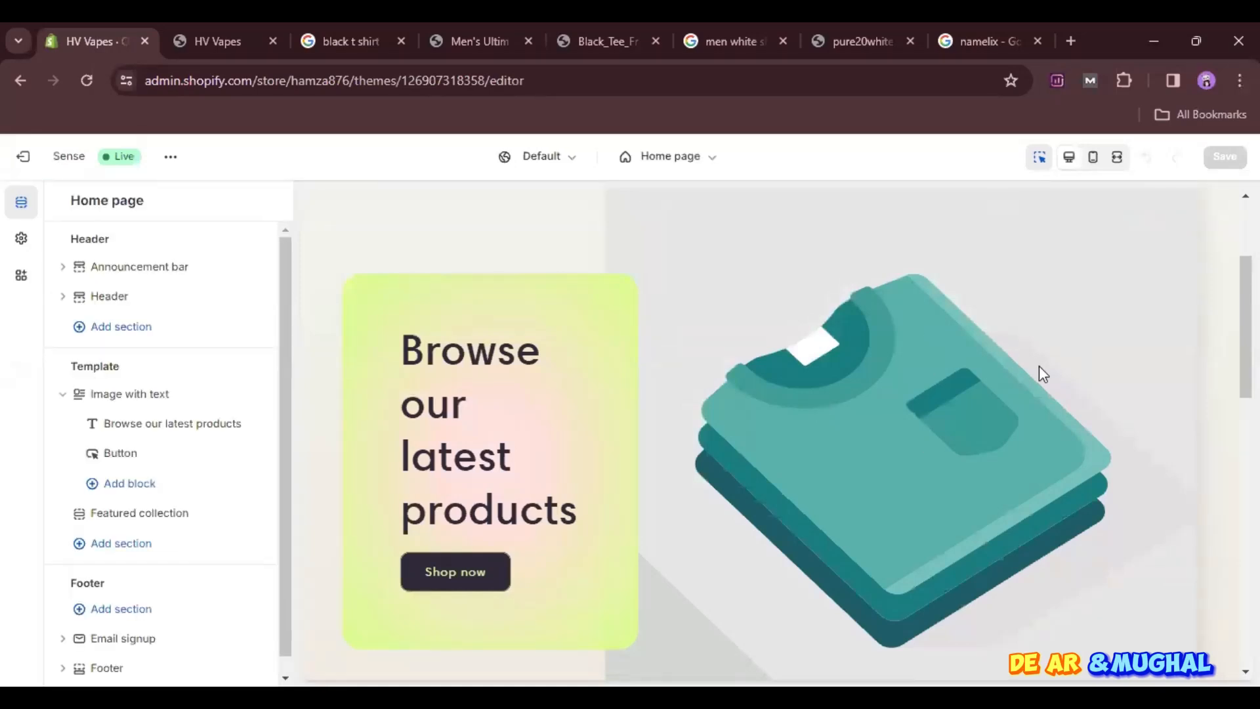
{"action": "left_click", "coordinate": [1038, 365]}
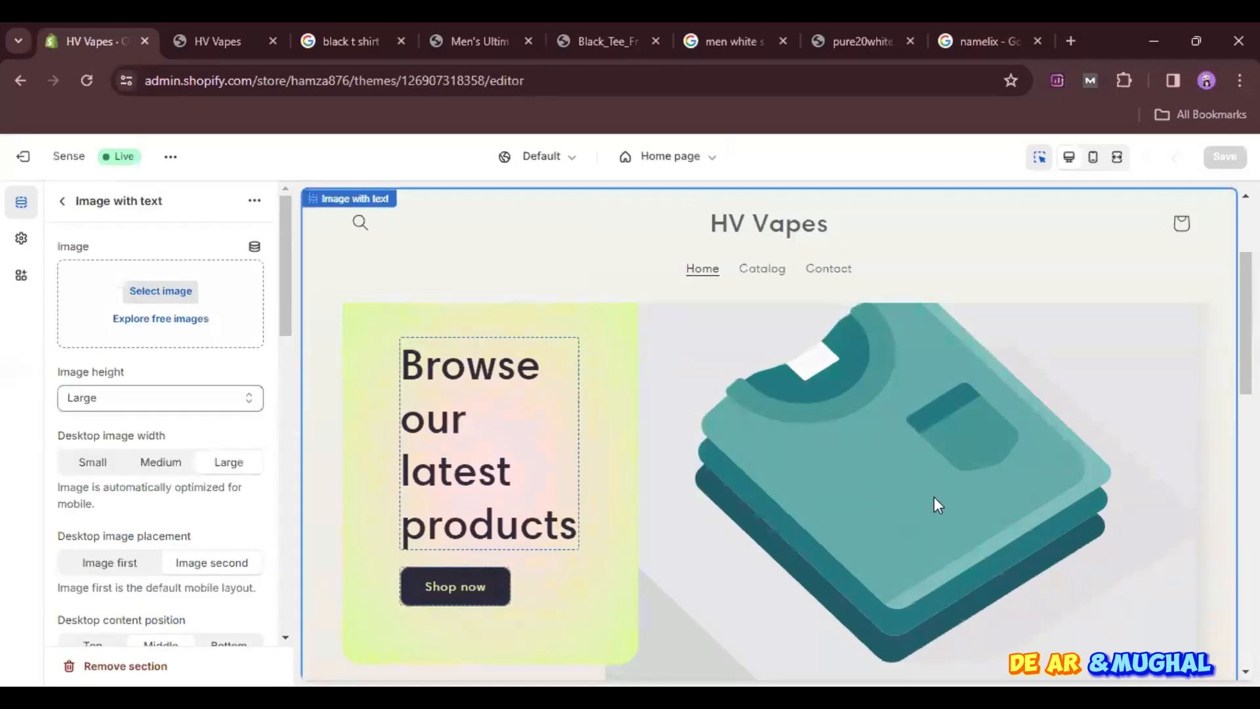
- Set the Image with text section's image to the pure20white20shirt photo from the store library and check it in the preview
{"action": "left_click", "coordinate": [186, 291]}
{"action": "left_click", "coordinate": [726, 437]}
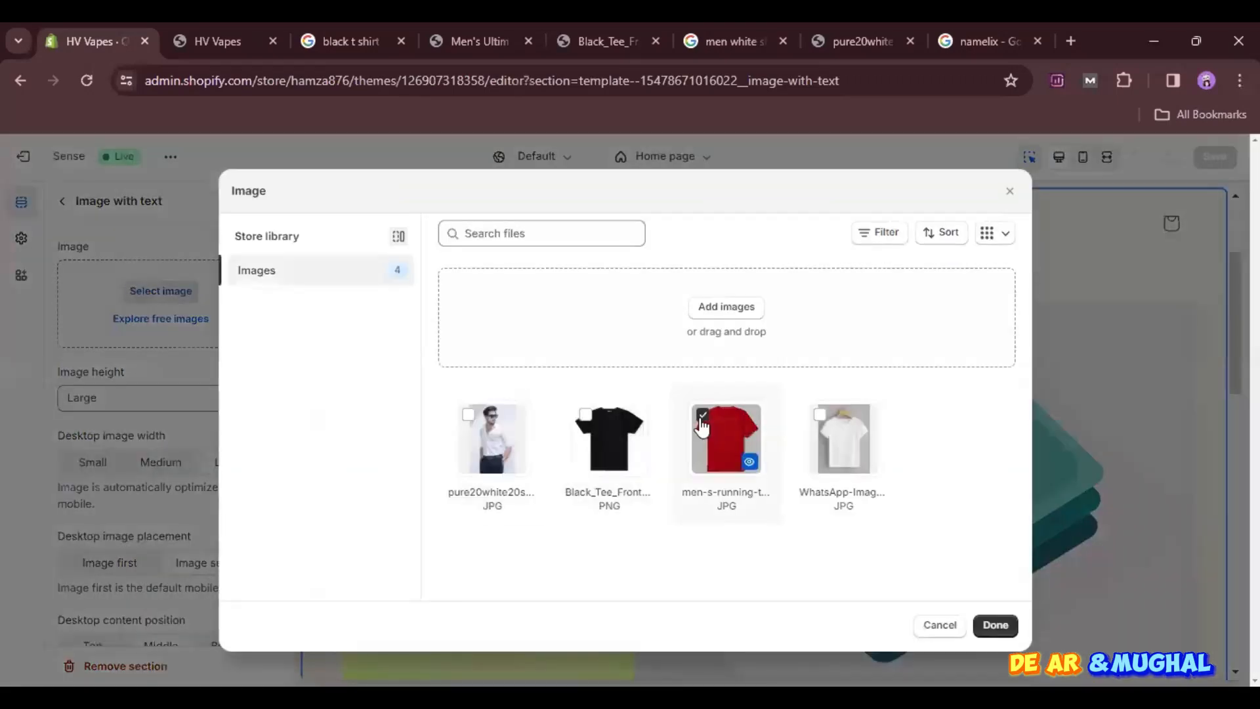
{"action": "left_click", "coordinate": [469, 423]}
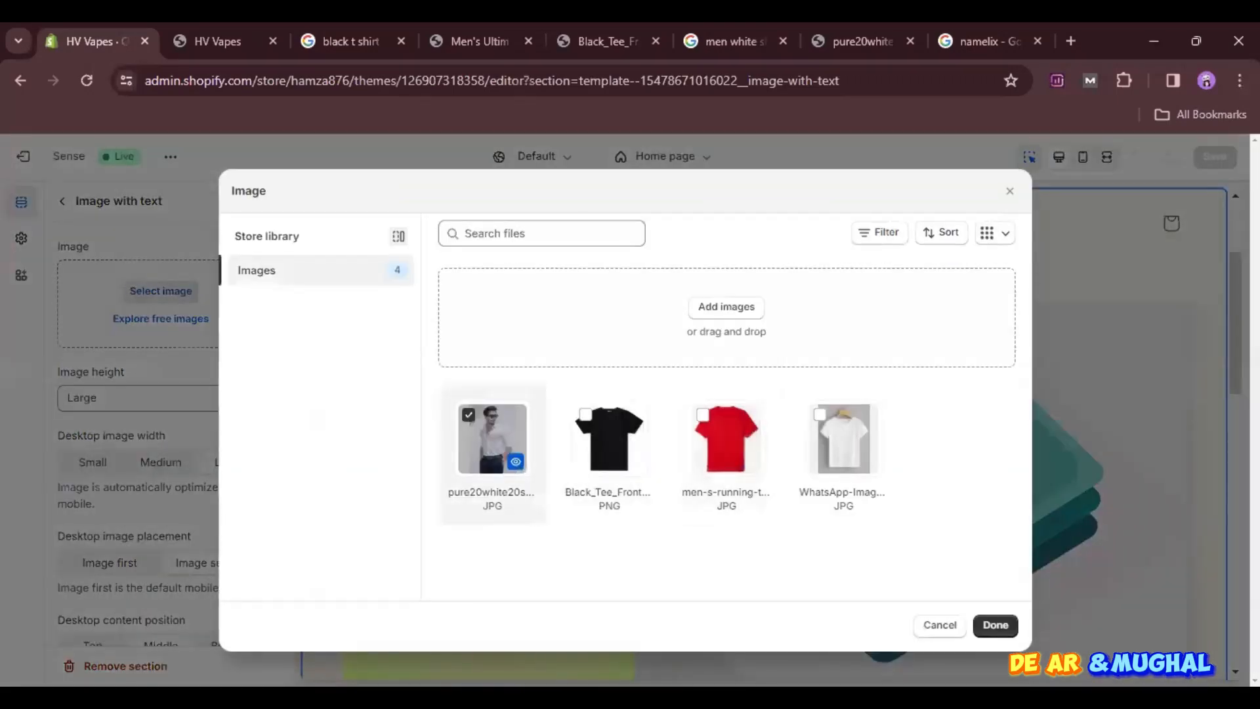
{"action": "left_click", "coordinate": [995, 624]}
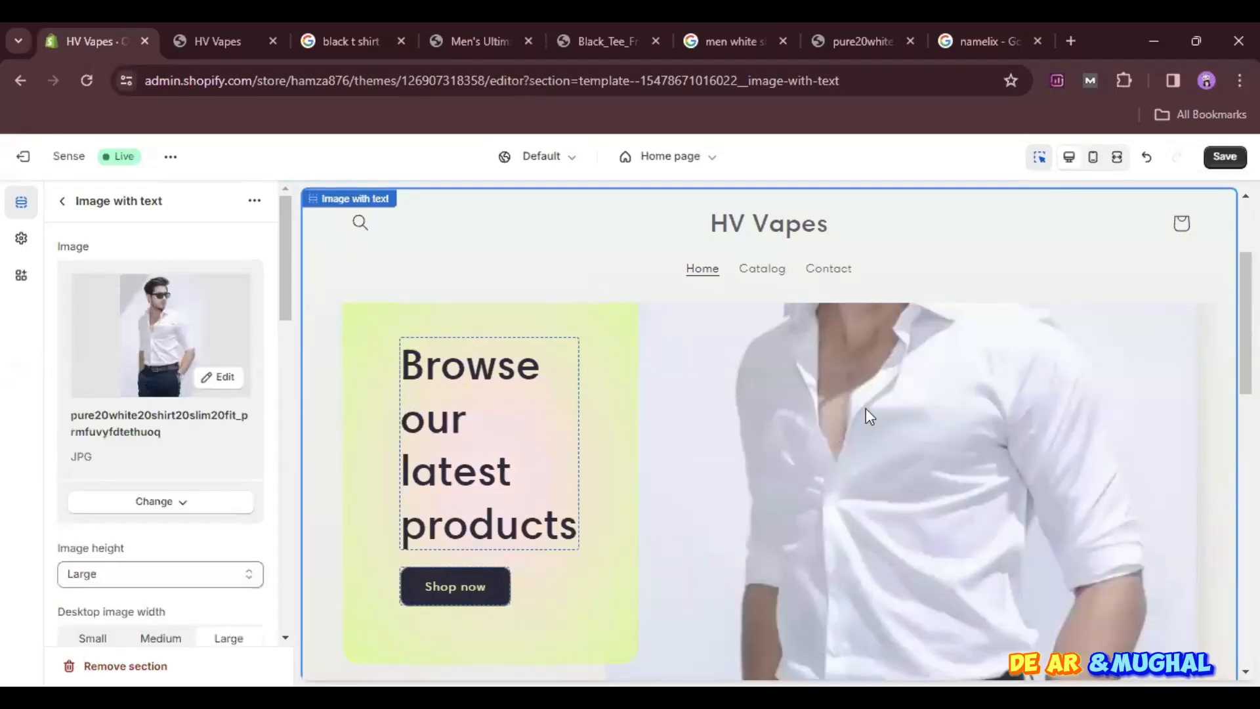
{"action": "scroll", "coordinate": [865, 408], "scroll_direction": "down", "scroll_amount": 4}
{"action": "scroll", "coordinate": [865, 408], "scroll_direction": "up", "scroll_amount": 2}
{"action": "scroll", "coordinate": [865, 409], "scroll_direction": "up", "scroll_amount": 3}
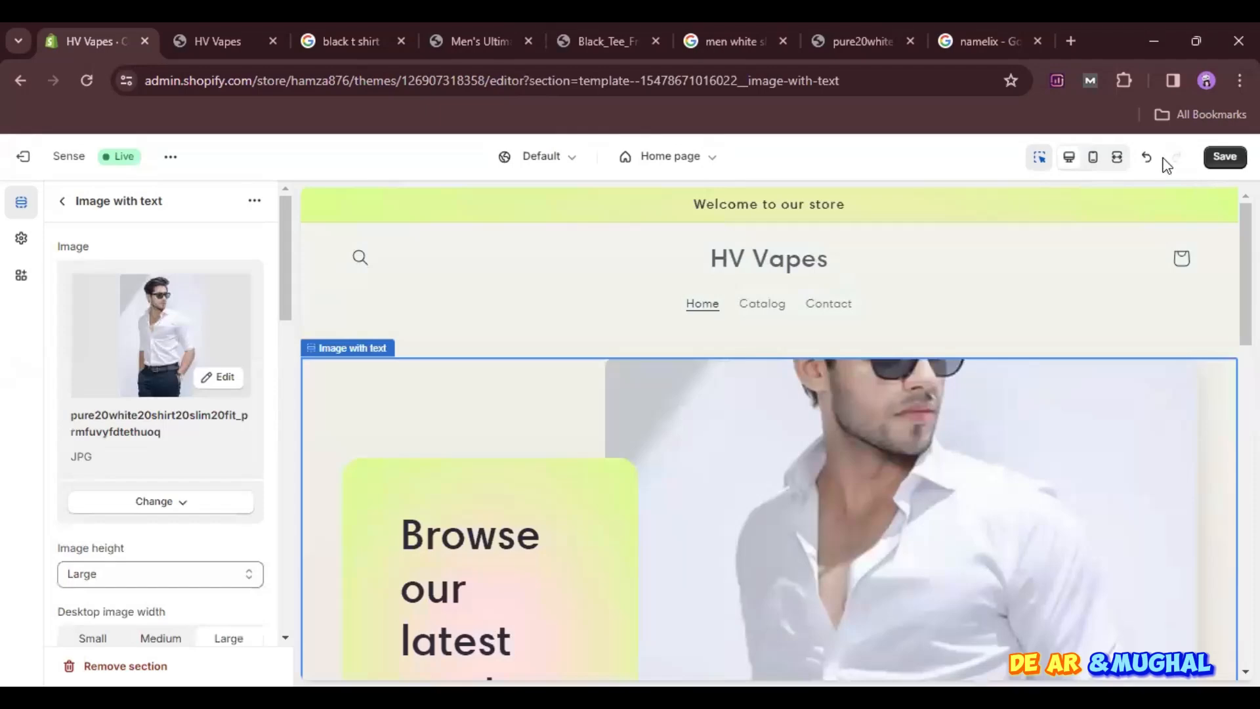
- Examine the home page banner in the fullscreen preview and again in the desktop preview
{"action": "left_click", "coordinate": [1120, 158]}
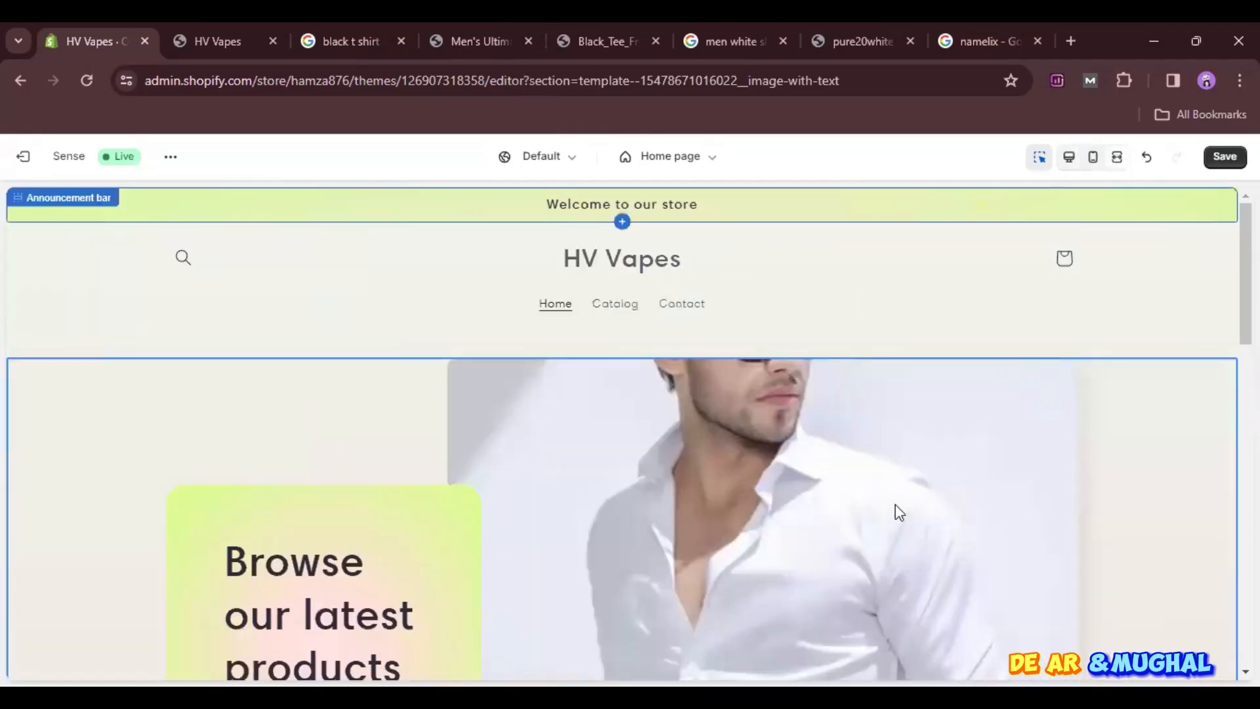
{"action": "scroll", "coordinate": [895, 504], "scroll_direction": "down", "scroll_amount": 3}
{"action": "scroll", "coordinate": [895, 504], "scroll_direction": "up", "scroll_amount": 3}
{"action": "left_click", "coordinate": [1069, 157]}
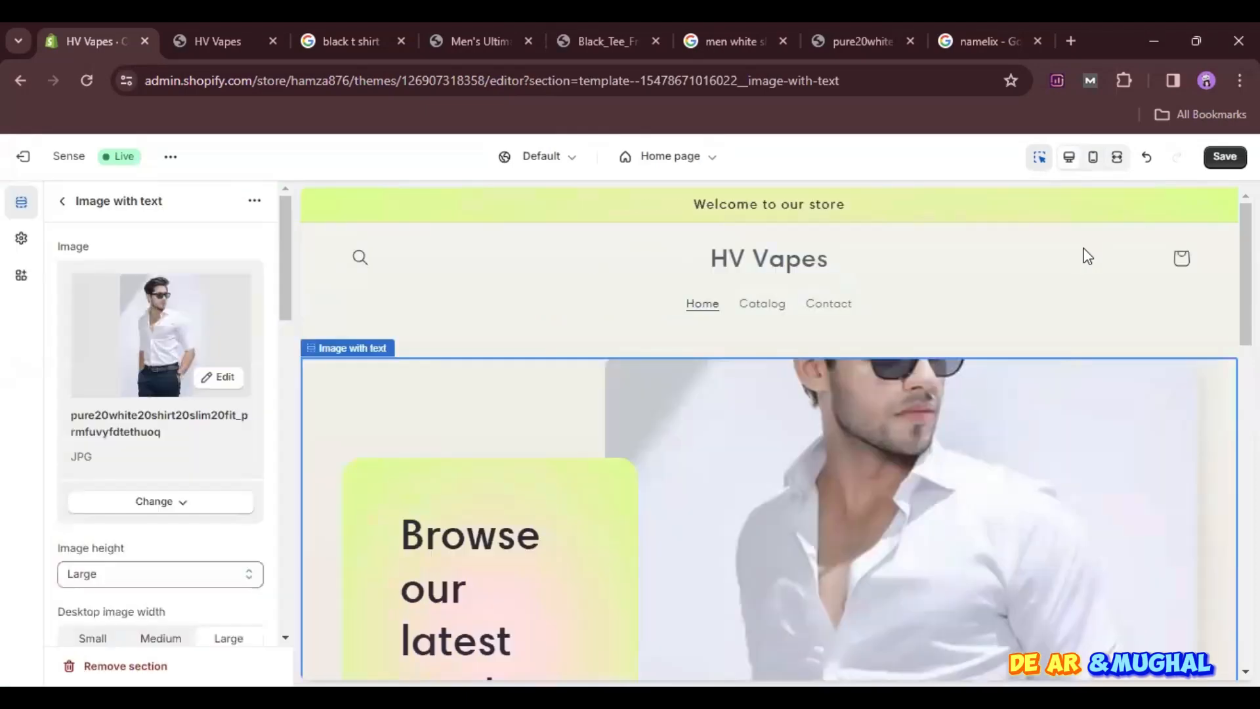
{"action": "scroll", "coordinate": [764, 557], "scroll_direction": "down", "scroll_amount": 3}
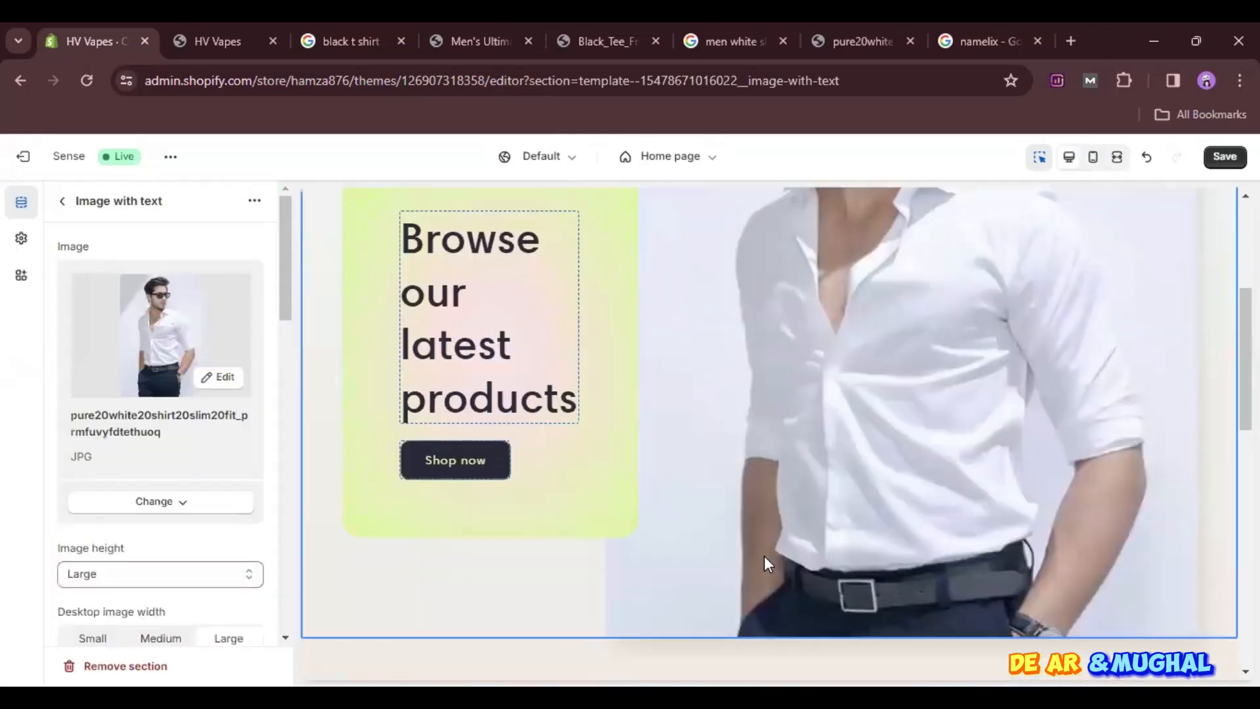
{"action": "scroll", "coordinate": [761, 561], "scroll_direction": "down", "scroll_amount": 2}
{"action": "scroll", "coordinate": [754, 559], "scroll_direction": "up", "scroll_amount": 6}
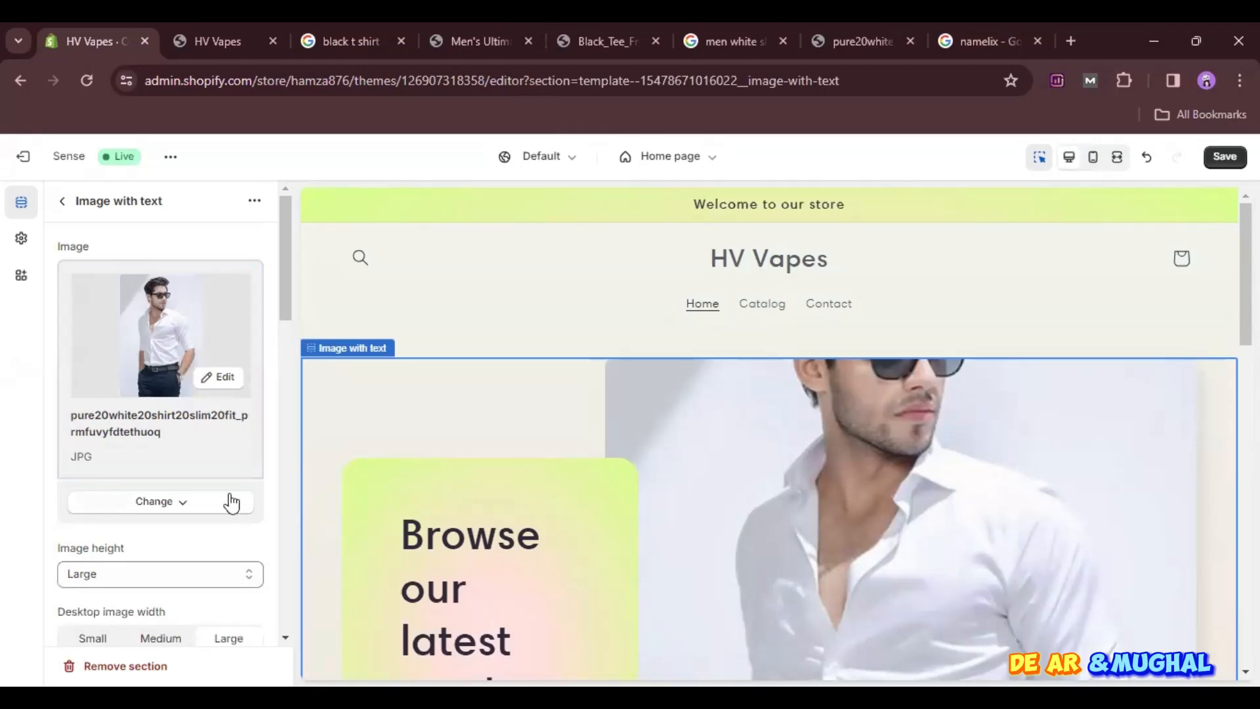
- Replace the Image with text section's image with the red men-s-running-t-shirt-red-kalenji-8771124 picture from the store library
{"action": "left_click", "coordinate": [161, 506]}
{"action": "left_click", "coordinate": [145, 543]}
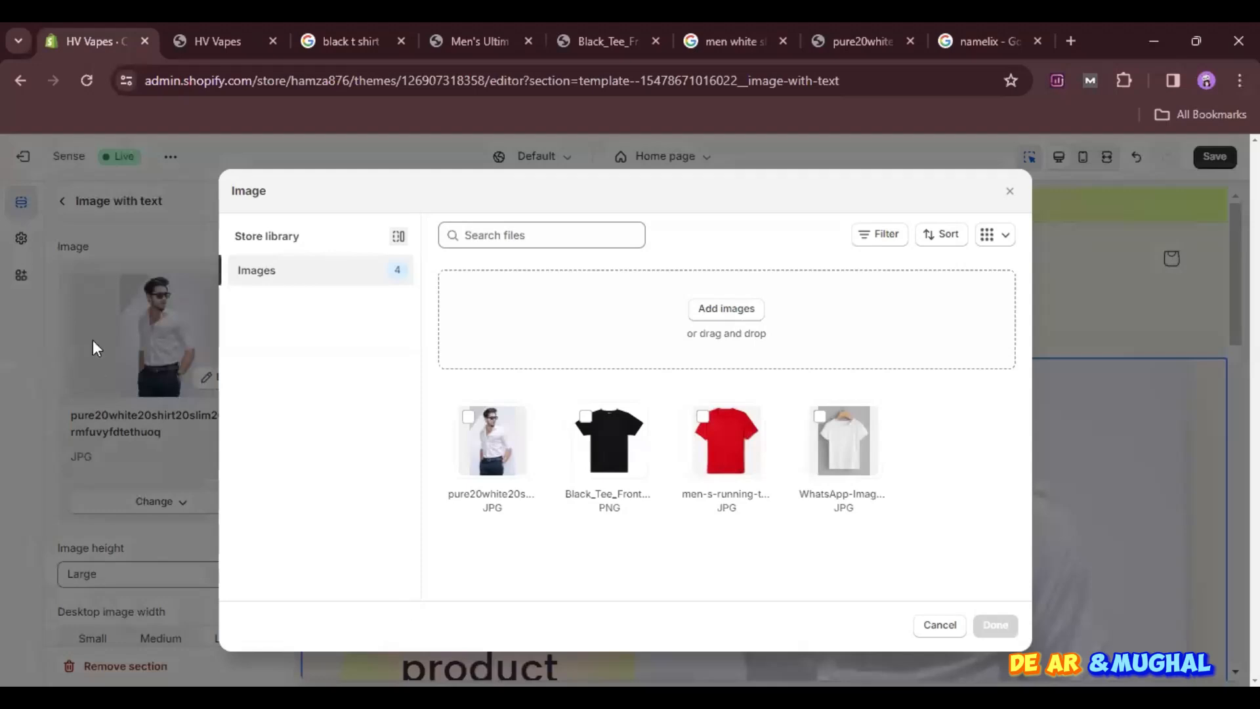
{"action": "left_click", "coordinate": [710, 445]}
{"action": "left_click", "coordinate": [995, 624]}
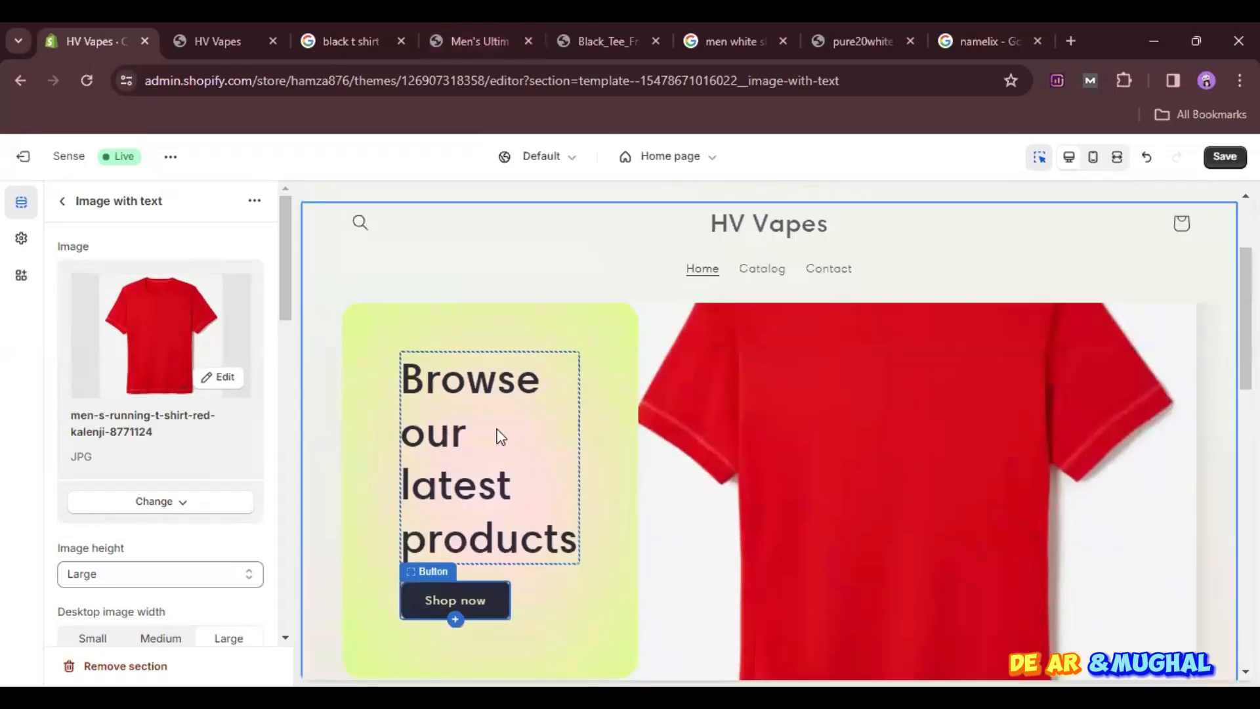
- Change the Image with text section's heading to "Upto 30% off"
{"action": "left_click", "coordinate": [459, 494]}
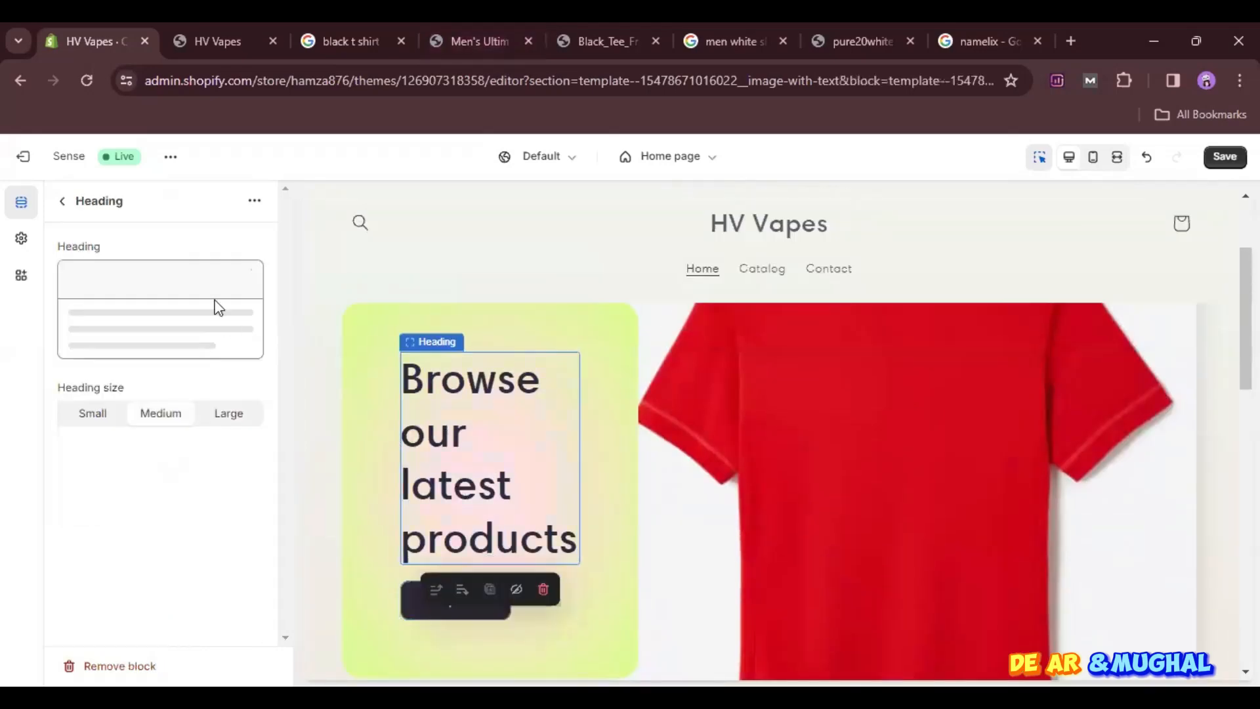
{"action": "left_click_drag", "start_coordinate": [231, 321], "coordinate": [66, 315]}
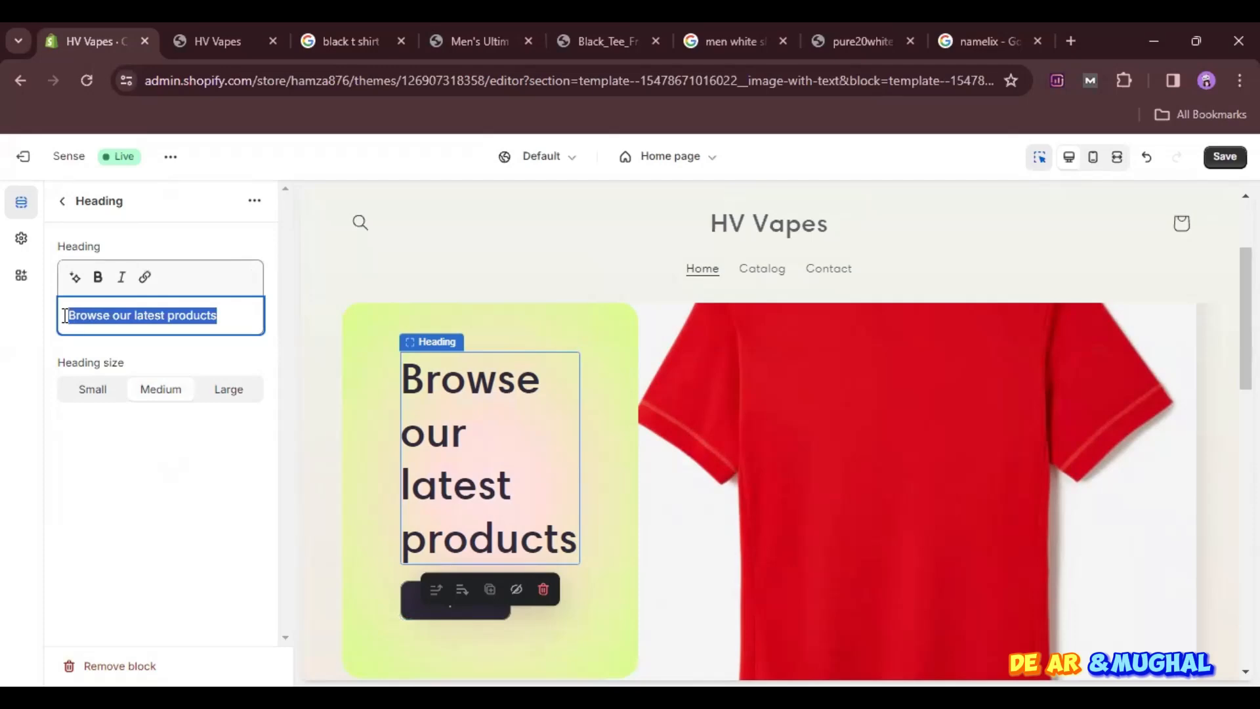
{"action": "type", "text": "Upyo"}
{"action": "key", "text": "BackSpace"}
{"action": "key", "text": "BackSpace"}
{"action": "type", "text": "to"}
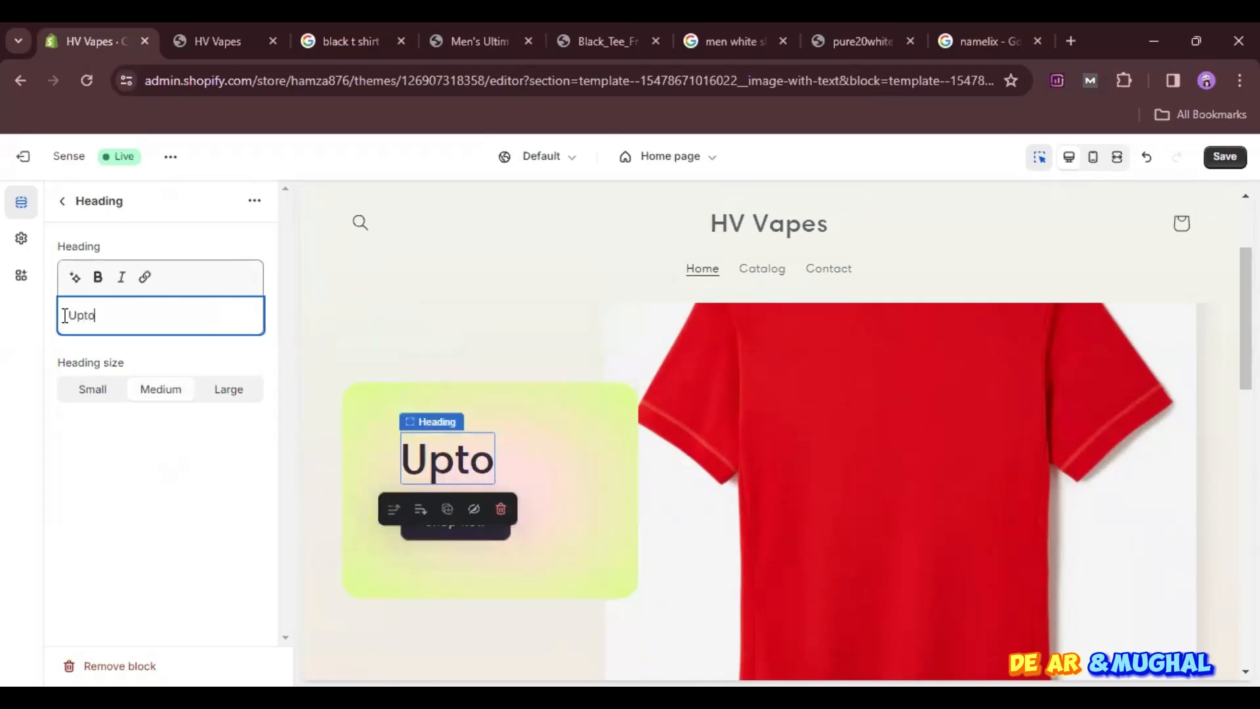
{"action": "type", "text": "30"}
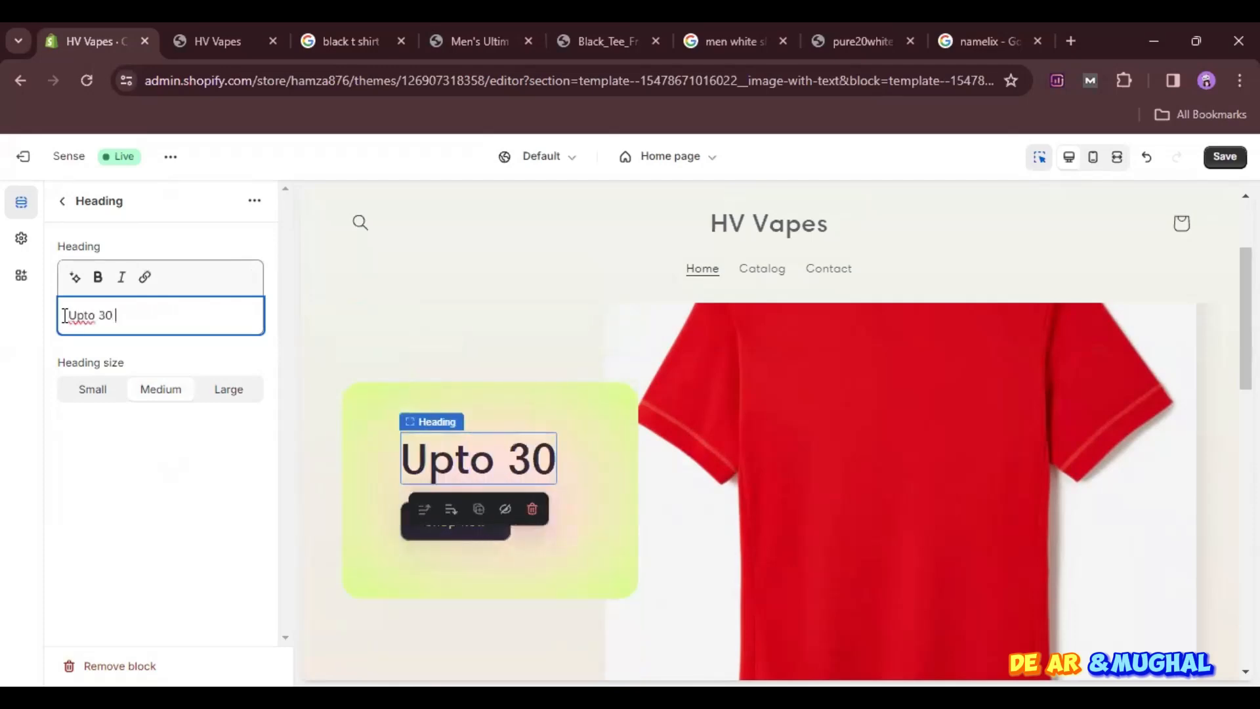
{"action": "type", "text": "% off"}
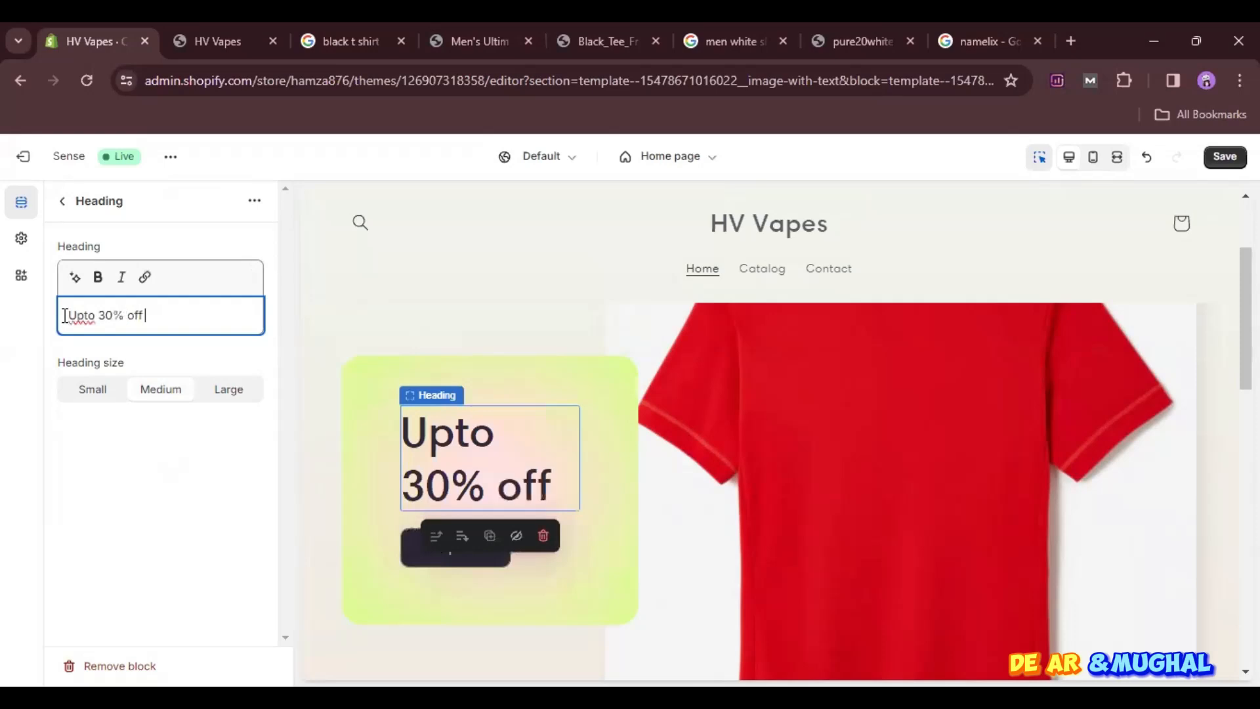
- Clear the heading, generate suggestions for "red shirt", and use "Elevate Your Wardrobe with Classic Red Shirts"
{"action": "key", "text": "BackSpace"}
{"action": "key", "text": "BackSpace"}
{"action": "key", "text": "BackSpace"}
{"action": "key", "text": "BackSpace"}
{"action": "key", "text": "BackSpace"}
{"action": "key", "text": "BackSpace"}
{"action": "key", "text": "BackSpace"}
{"action": "key", "text": "BackSpace"}
{"action": "key", "text": "BackSpace"}
{"action": "key", "text": "BackSpace"}
{"action": "key", "text": "BackSpace"}
{"action": "key", "text": "BackSpace"}
{"action": "key", "text": "BackSpace"}
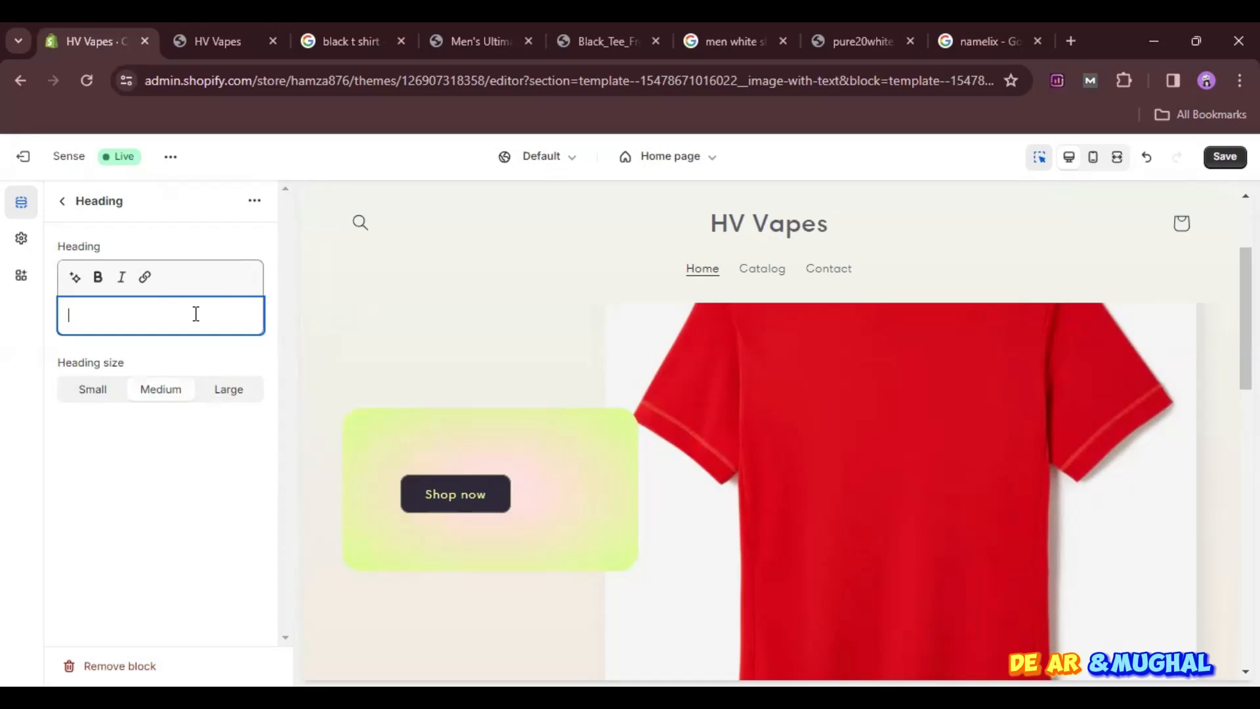
{"action": "left_click", "coordinate": [75, 277]}
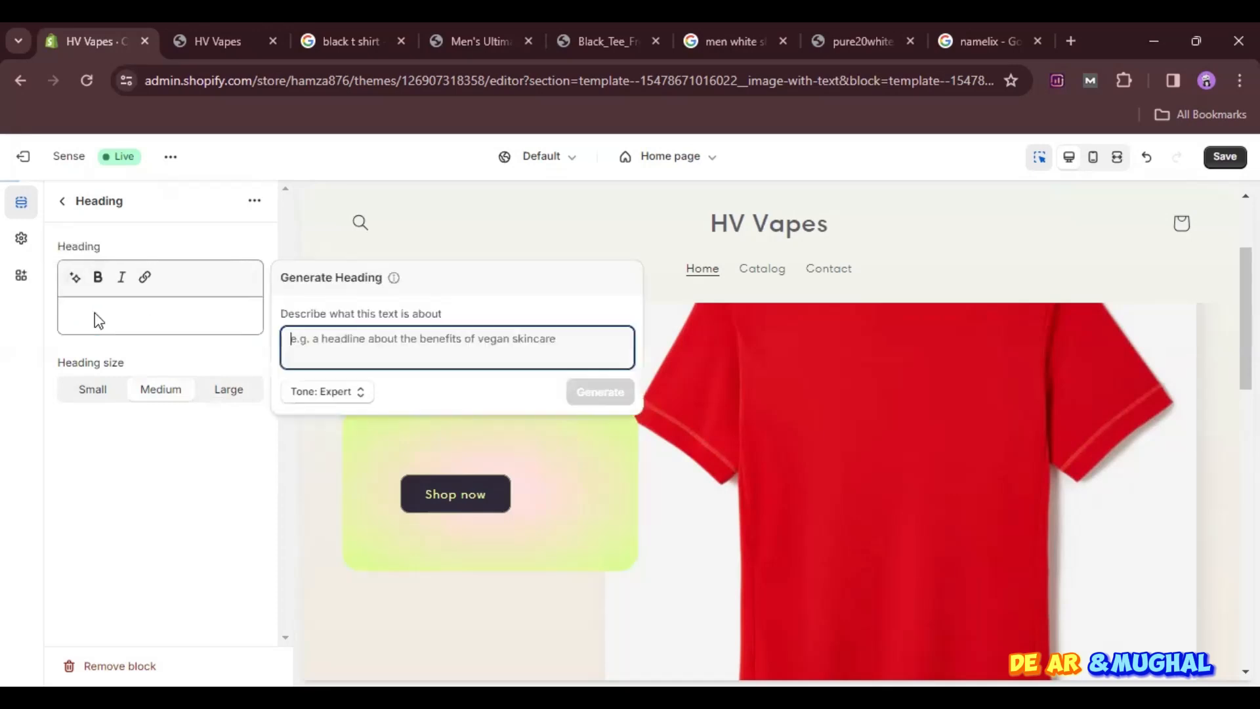
{"action": "type", "text": "red "}
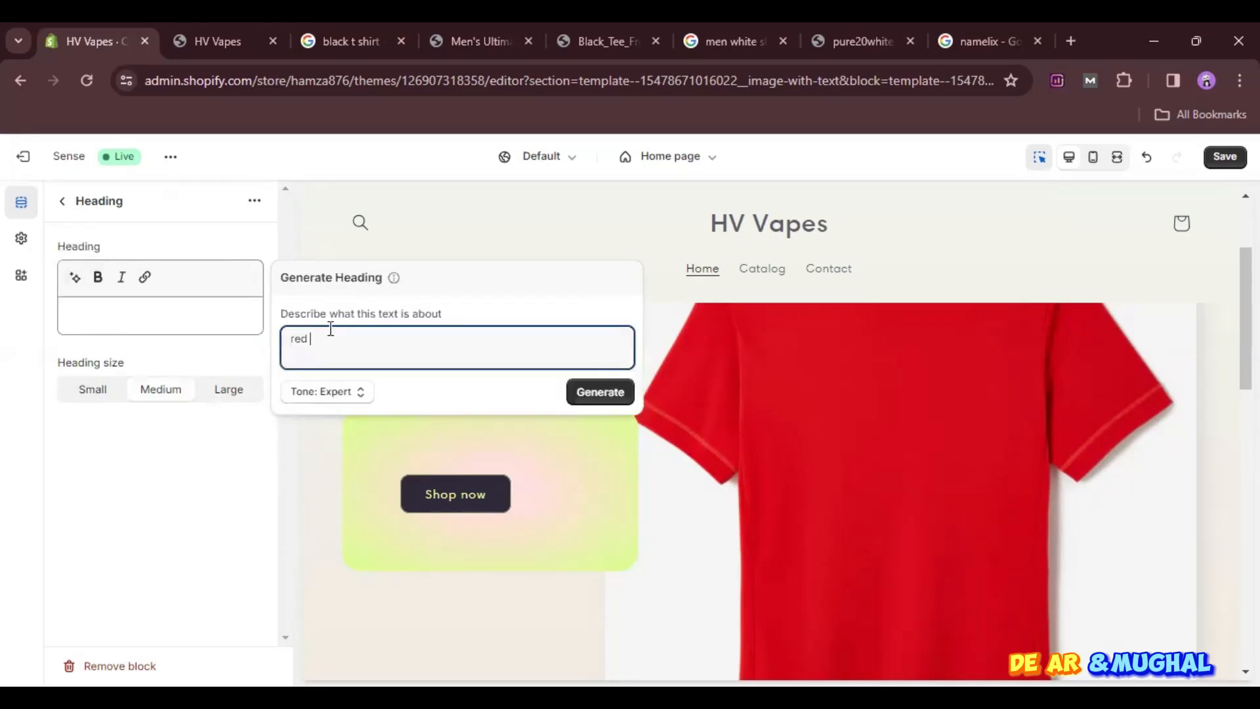
{"action": "type", "text": "shirt"}
{"action": "left_click", "coordinate": [600, 390]}
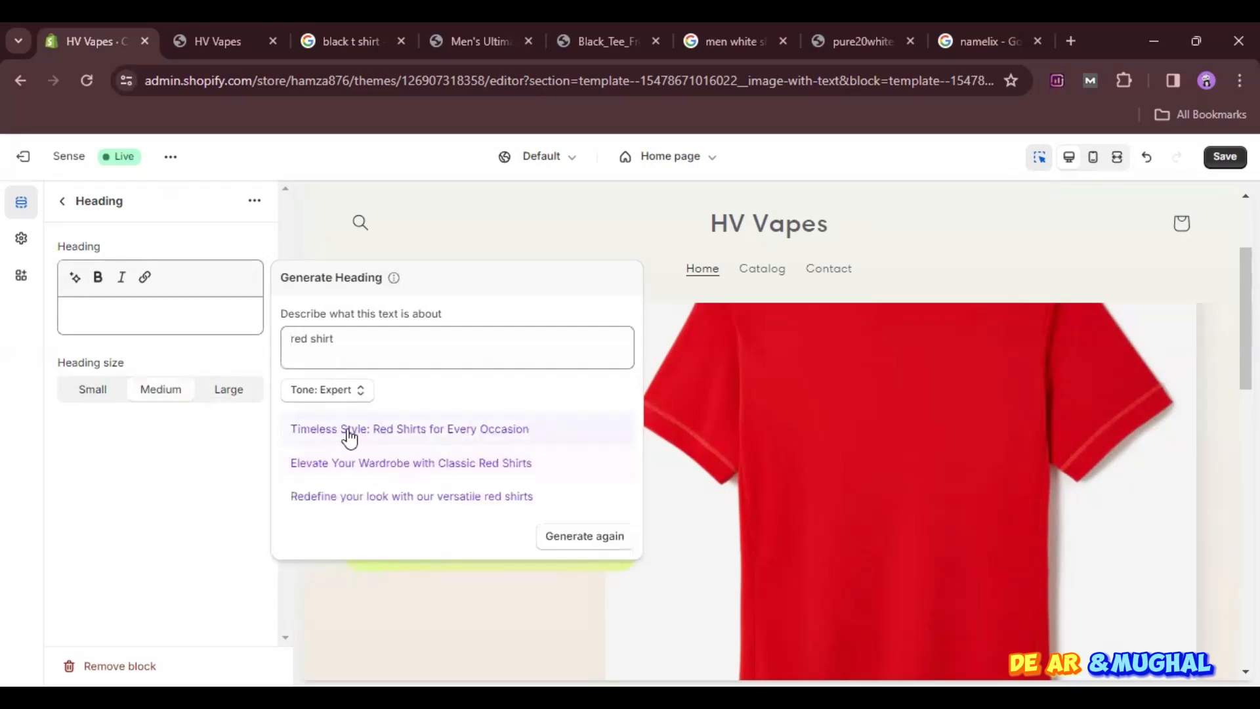
{"action": "left_click", "coordinate": [515, 477]}
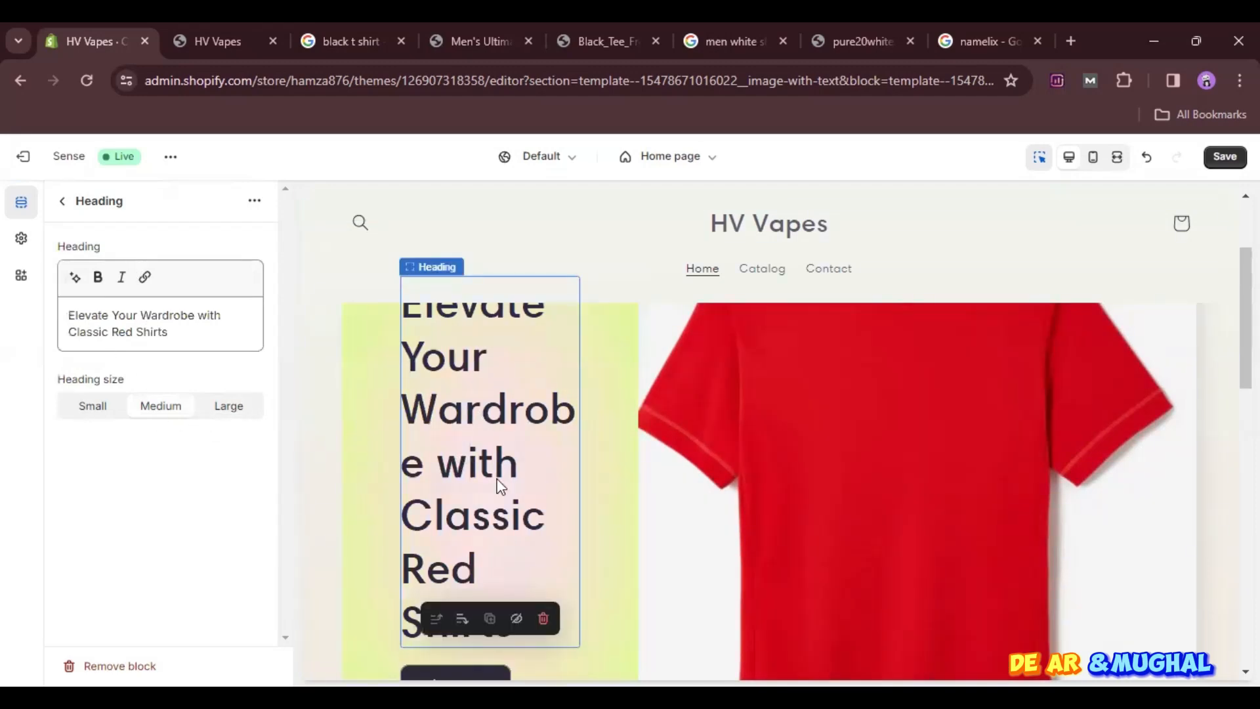
- Set the heading size to Small and return to the home page's section list
{"action": "scroll", "coordinate": [497, 478], "scroll_direction": "down", "scroll_amount": 3}
{"action": "scroll", "coordinate": [498, 478], "scroll_direction": "up", "scroll_amount": 2}
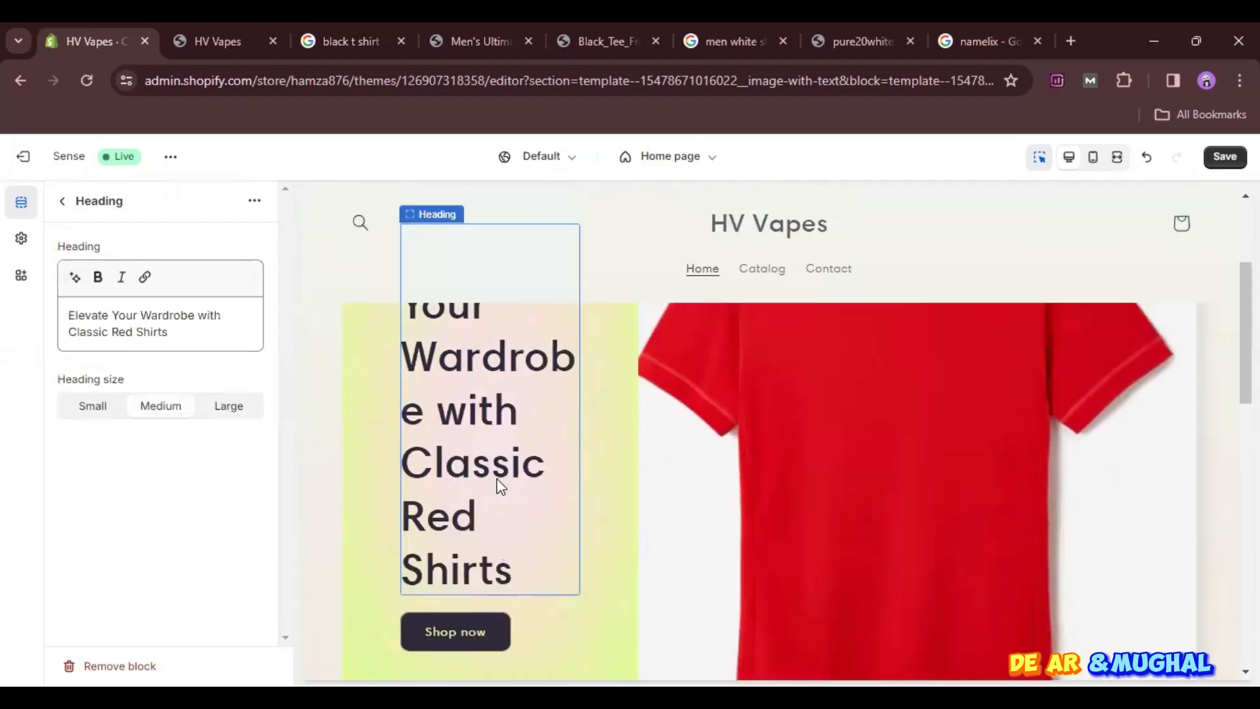
{"action": "left_click", "coordinate": [91, 407]}
{"action": "scroll", "coordinate": [470, 386], "scroll_direction": "down", "scroll_amount": 3}
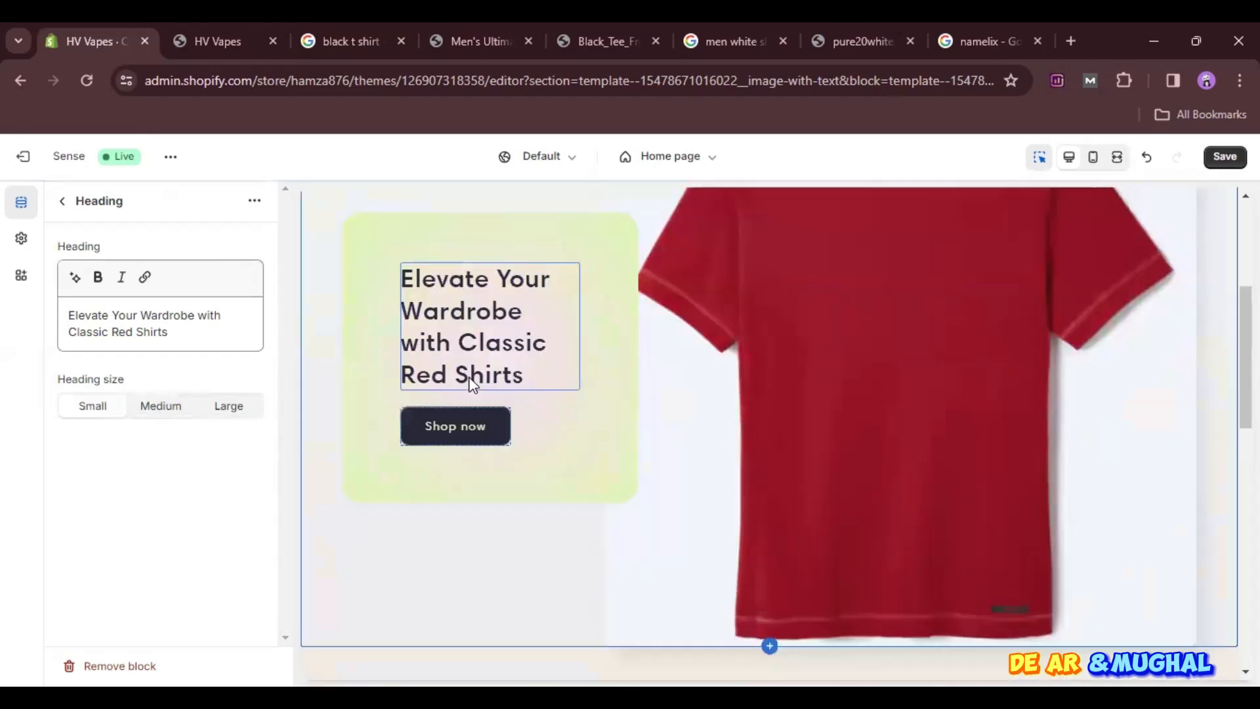
{"action": "left_click", "coordinate": [61, 201]}
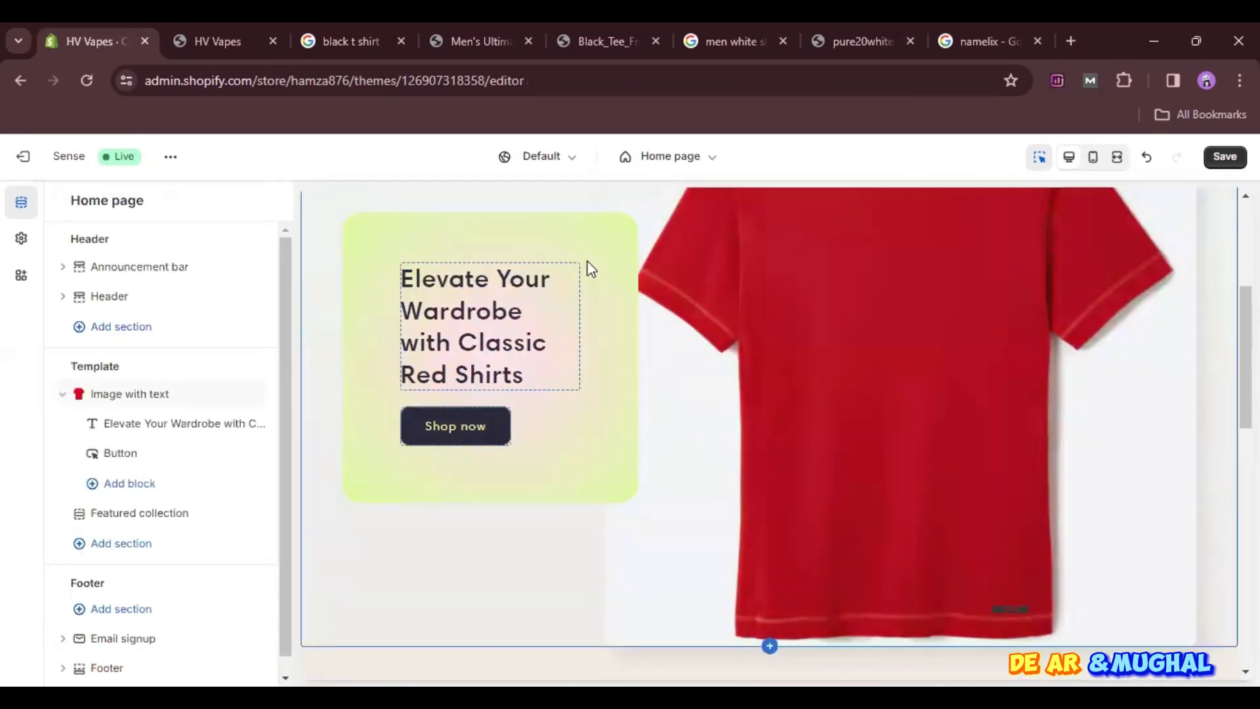
{"action": "scroll", "coordinate": [590, 459], "scroll_direction": "up", "scroll_amount": 4}
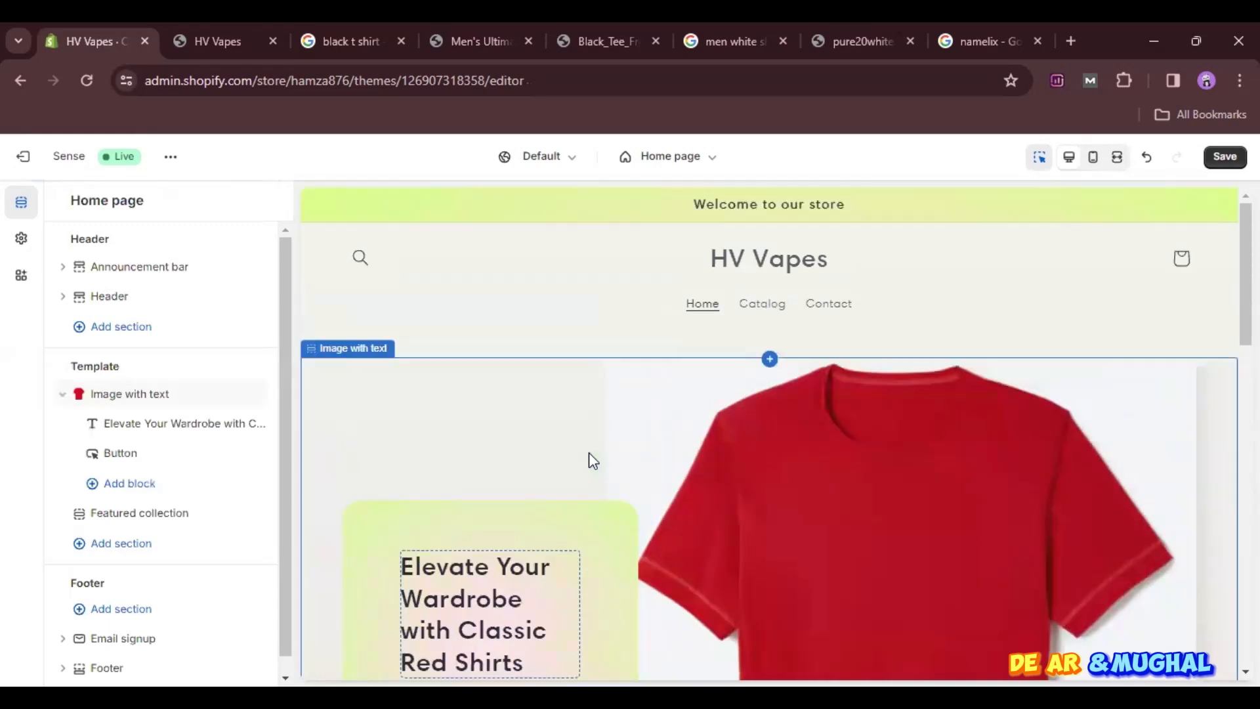
- Look through the announcement bar's settings and open its "Welcome to our store" announcement for editing
{"action": "left_click", "coordinate": [827, 237]}
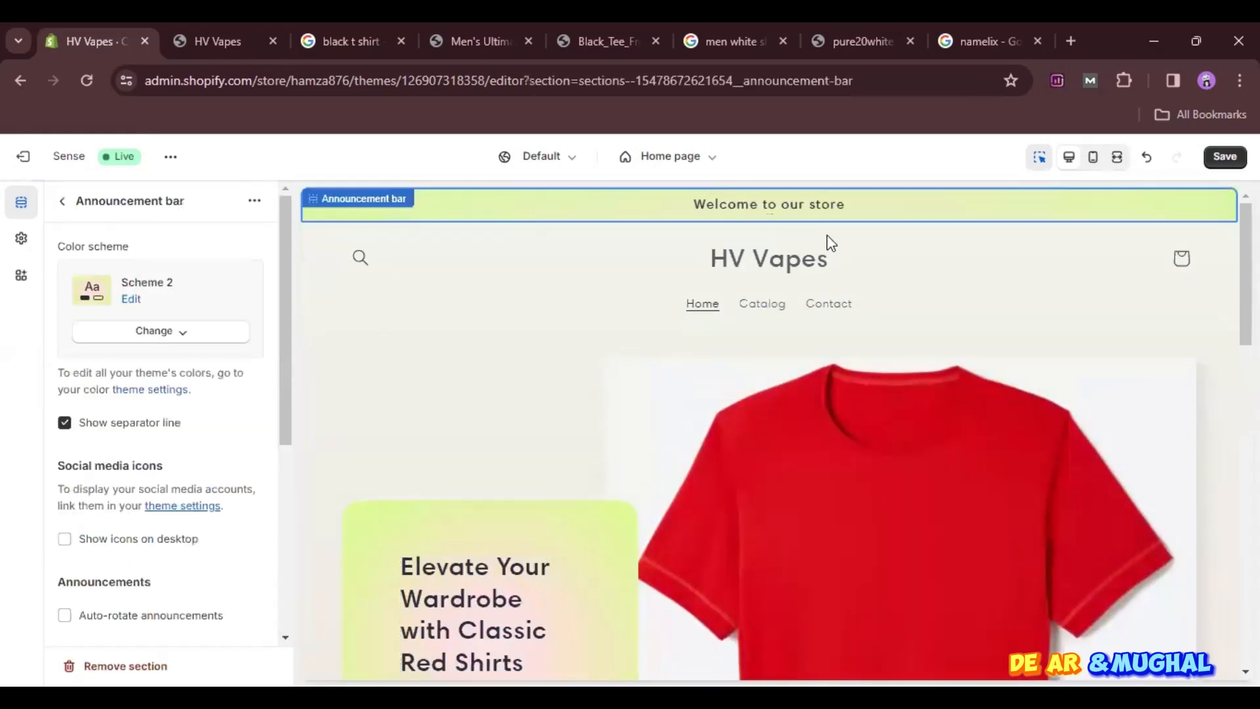
{"action": "scroll", "coordinate": [202, 500], "scroll_direction": "down", "scroll_amount": 5}
{"action": "scroll", "coordinate": [204, 501], "scroll_direction": "up", "scroll_amount": 5}
{"action": "left_click", "coordinate": [63, 201]}
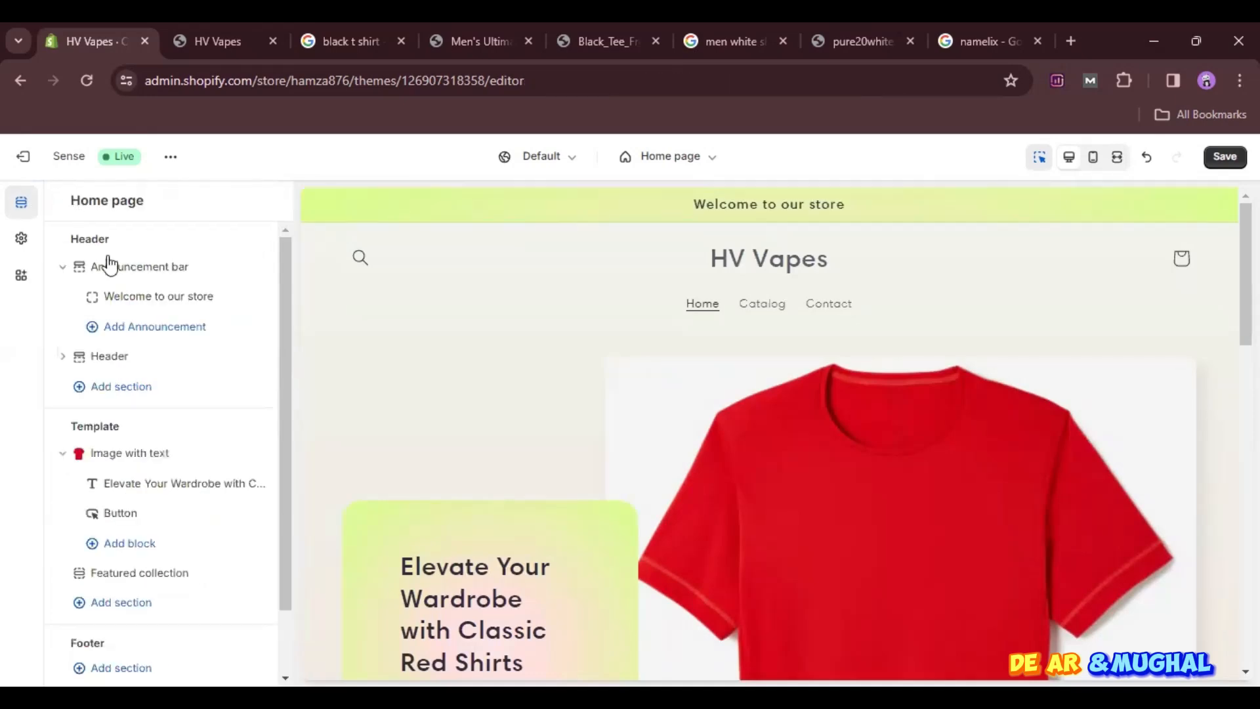
{"action": "left_click", "coordinate": [153, 301]}
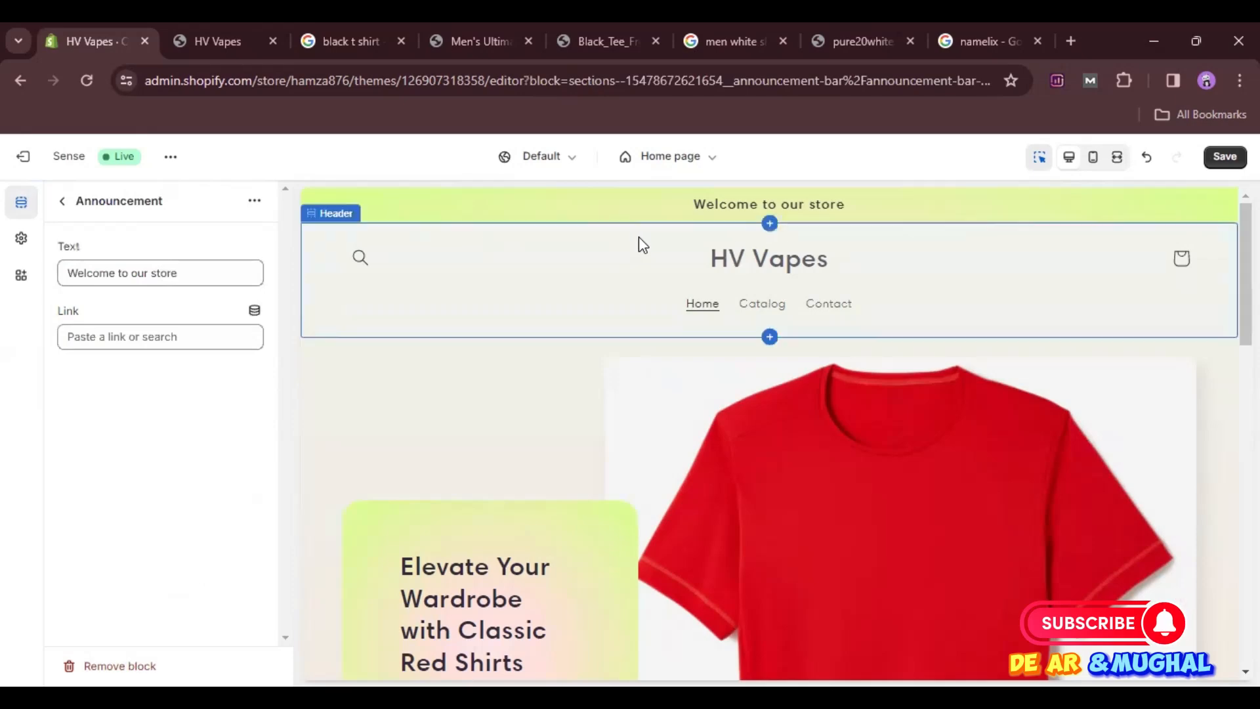